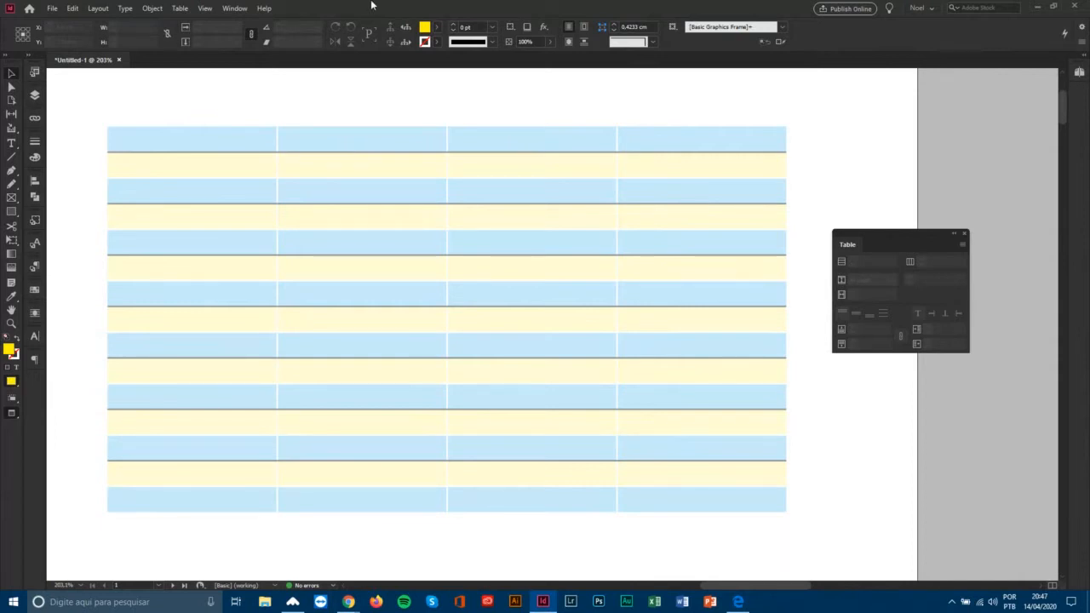
Merge the four cells of the table's first row into a single header cell.
left_click(471, 200)
left_click(872, 226)
left_click_drag(878, 231, 874, 260)
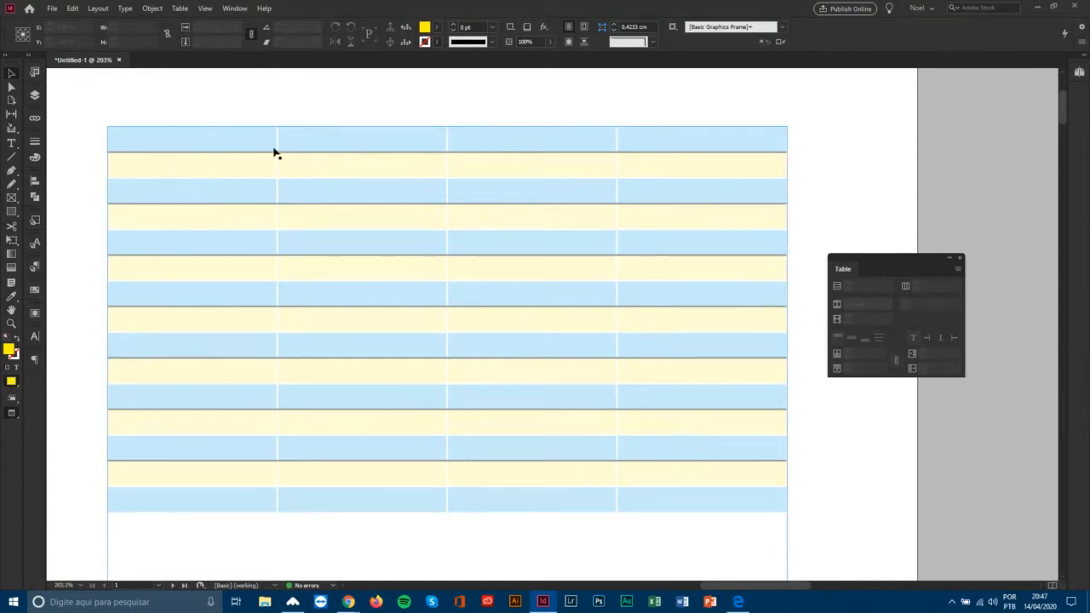
double_click(166, 135)
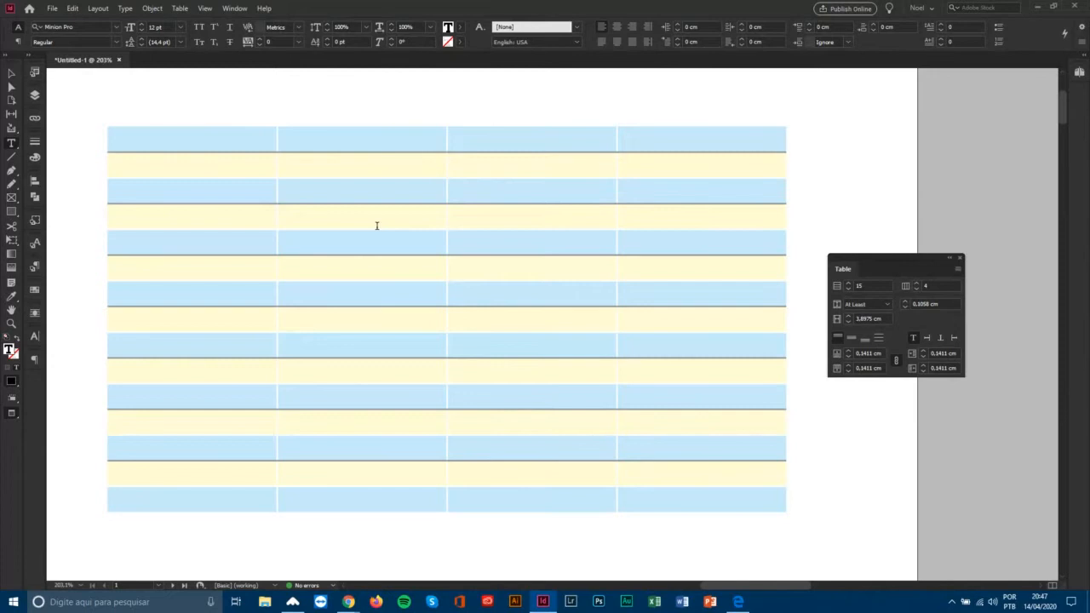
left_click_drag(246, 139, 401, 134)
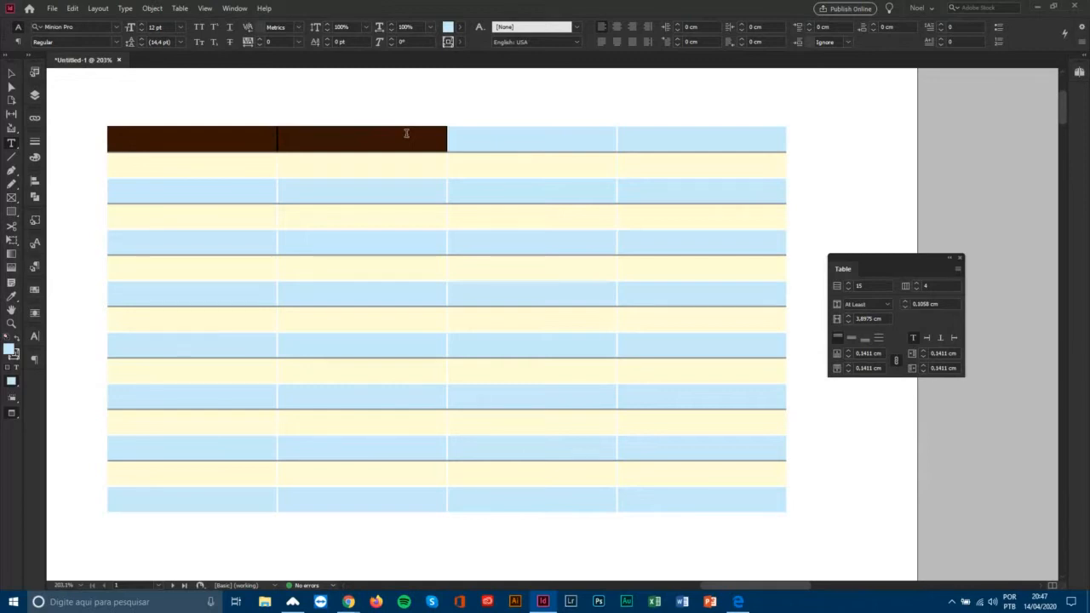
key("ctrl+z")
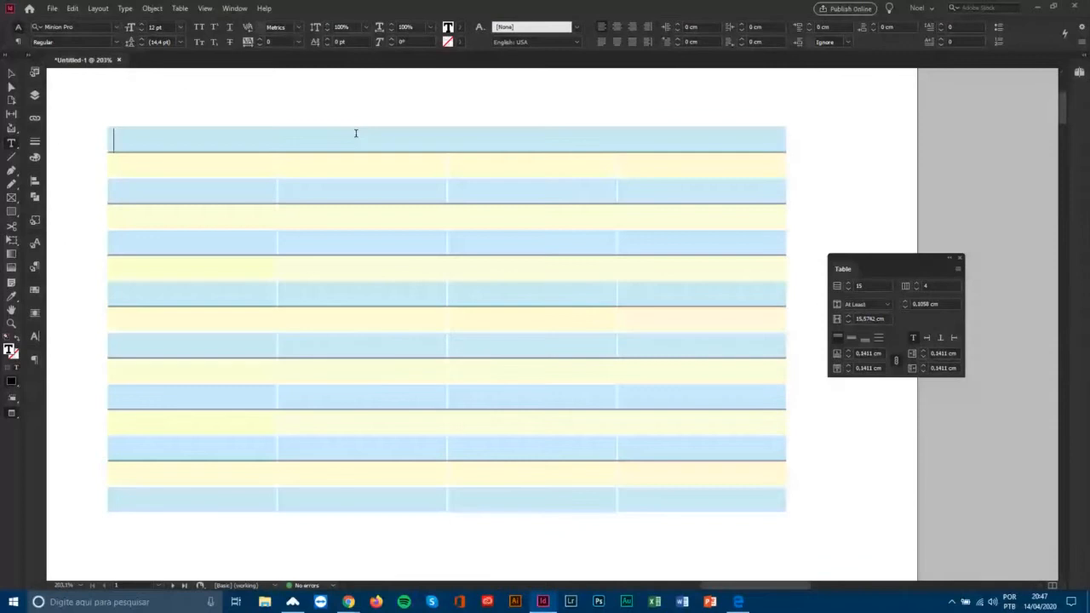
Enter the heading "AQUI ENTRA O CABEÇALHO DA MINHA TABELA" in the merged first row and centre it horizontally.
type("AQUI E")
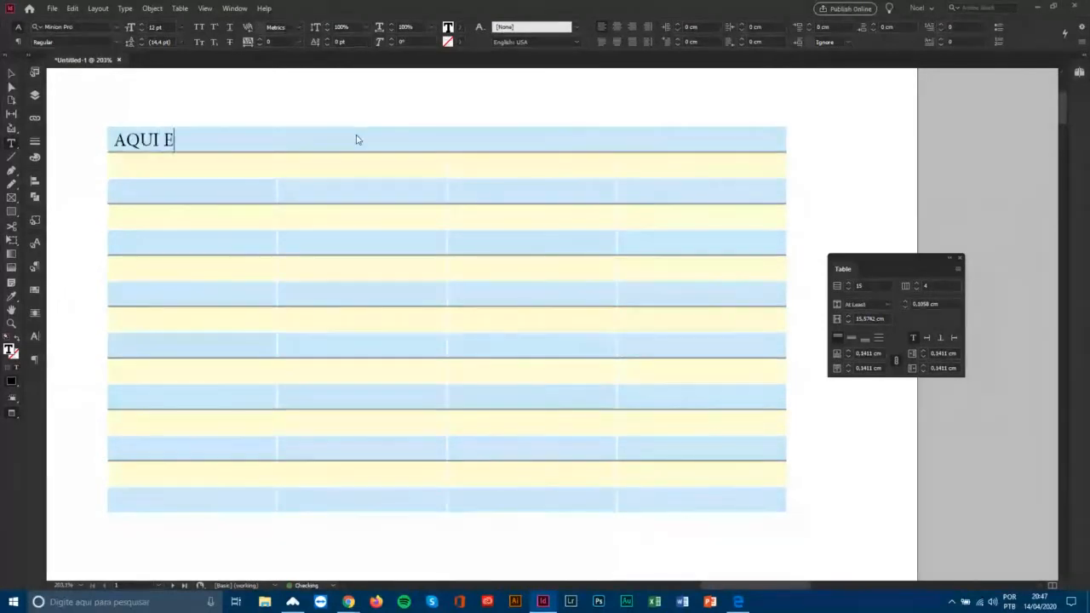
type("NTRA O CA")
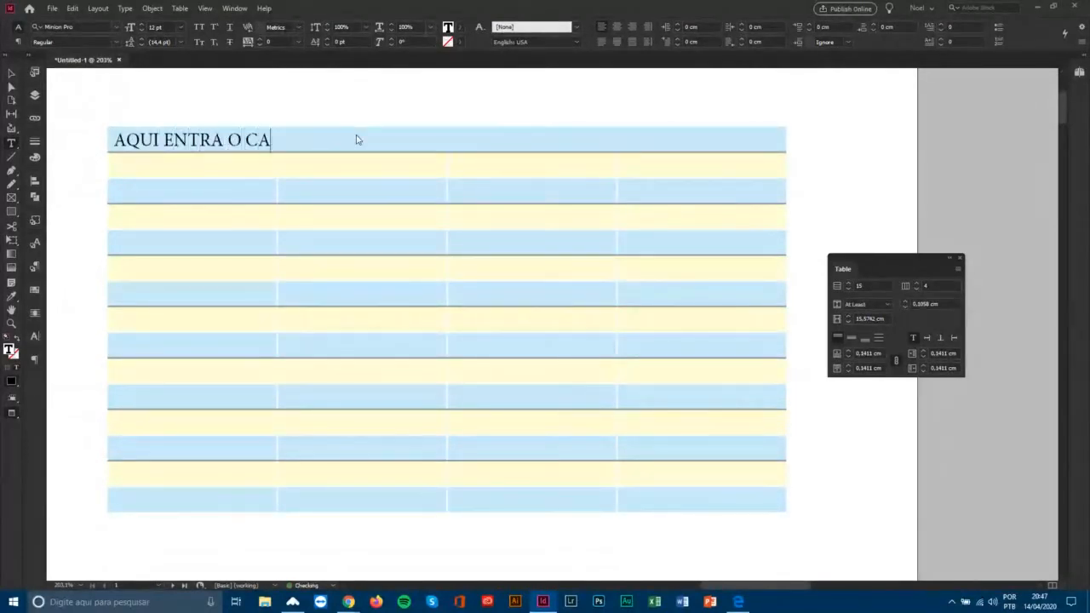
type("BEÇALHO")
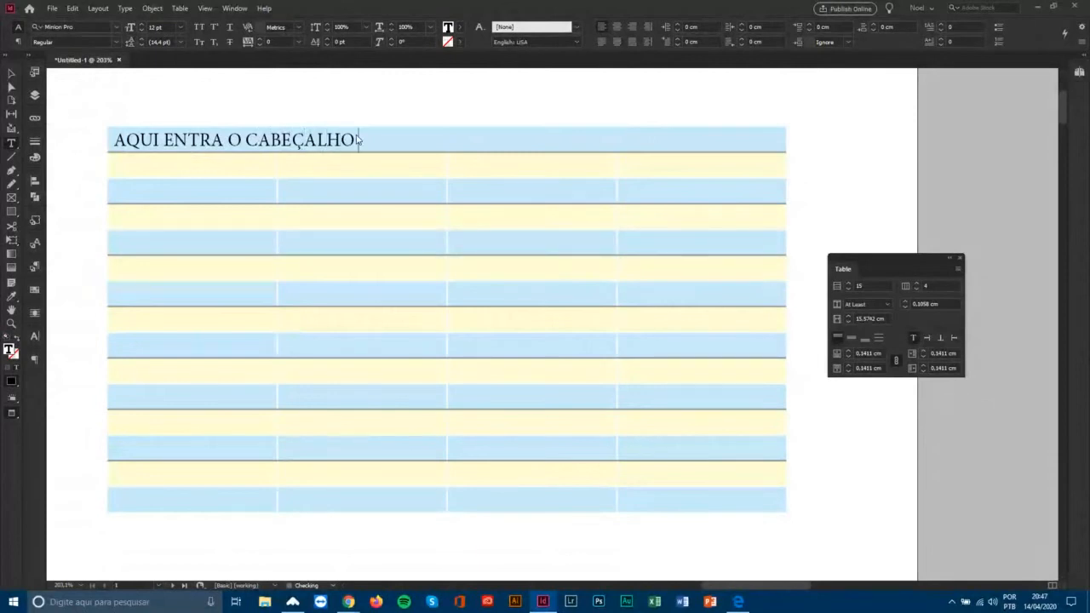
type(" DA MINHA TABELA")
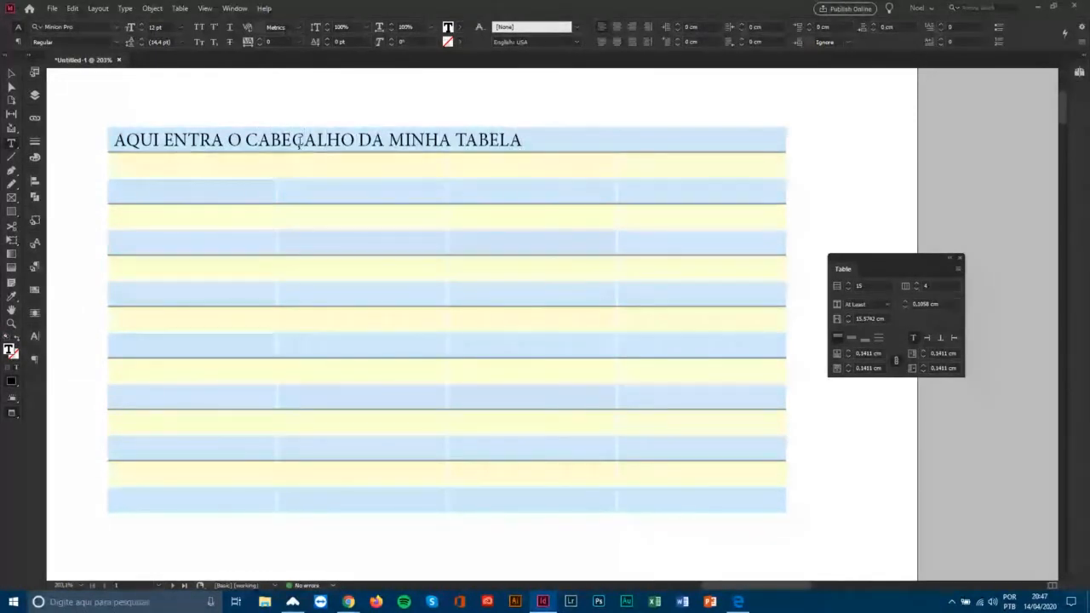
left_click(617, 31)
Set the font of the header row's text to Gotham (TT) Bold.
left_click(102, 140)
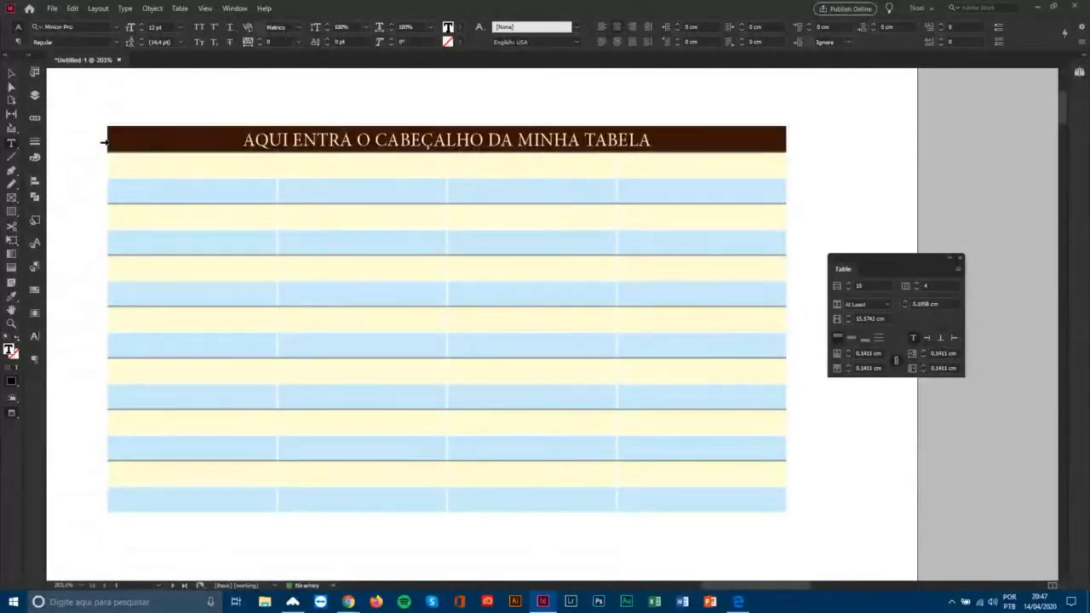
left_click(72, 30)
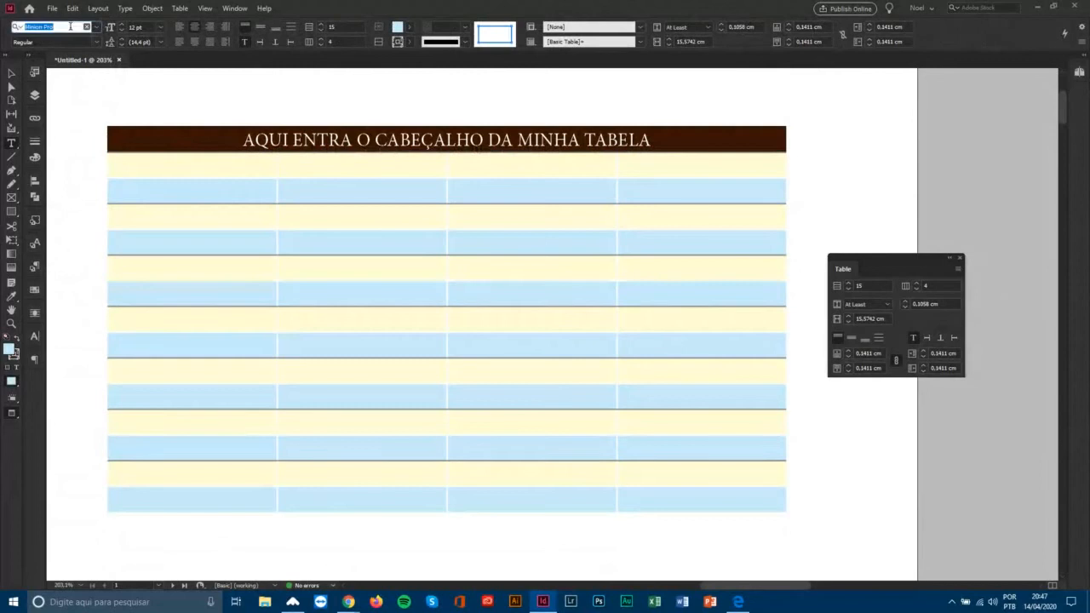
type("gITH")
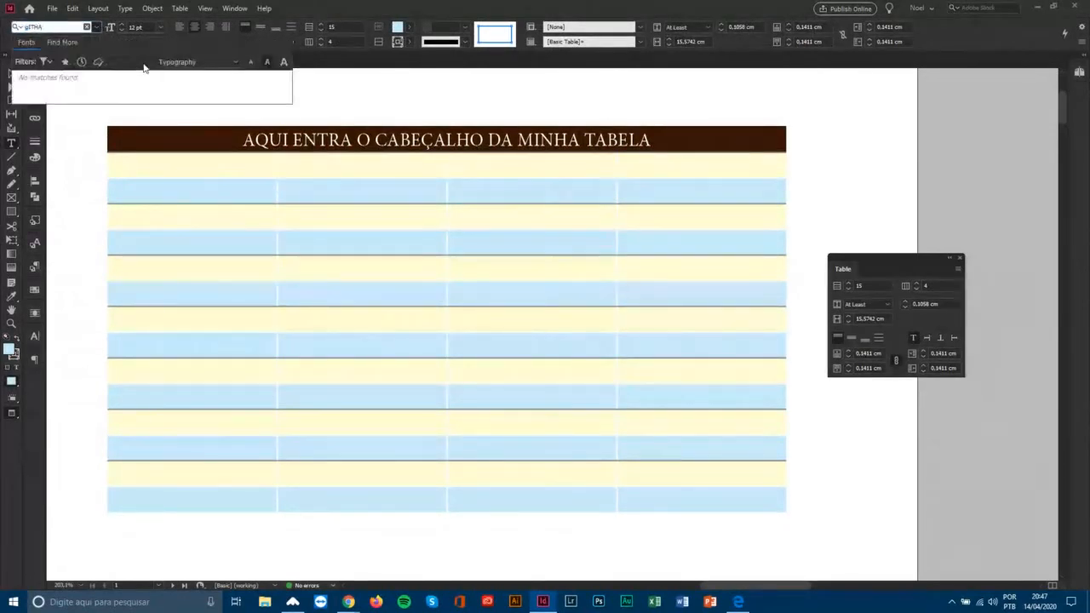
type("A")
left_click_drag(59, 27, 3, 26)
type("Gilham")
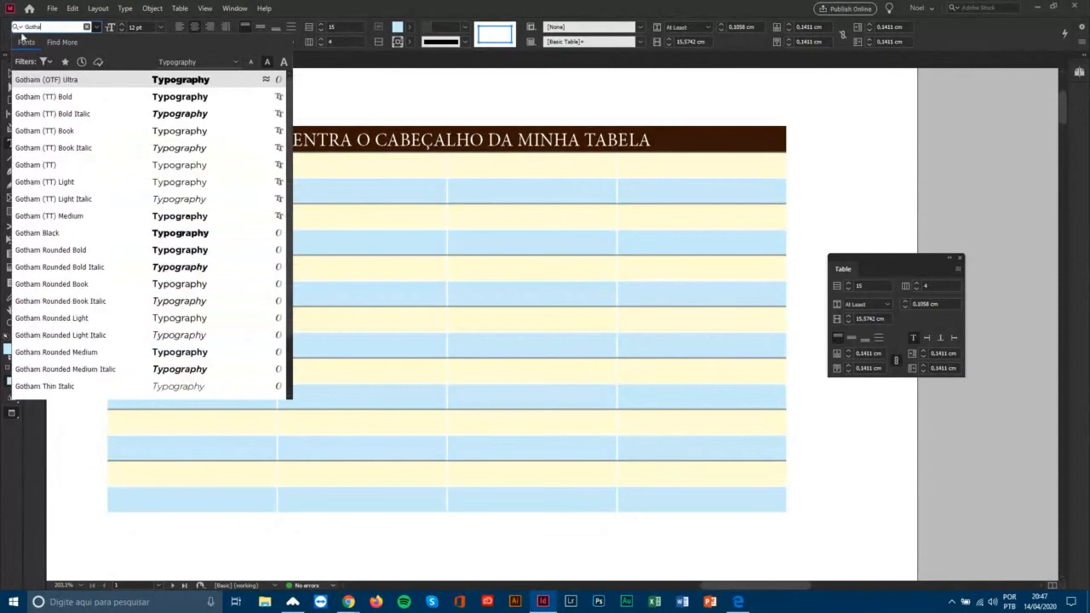
left_click(68, 97)
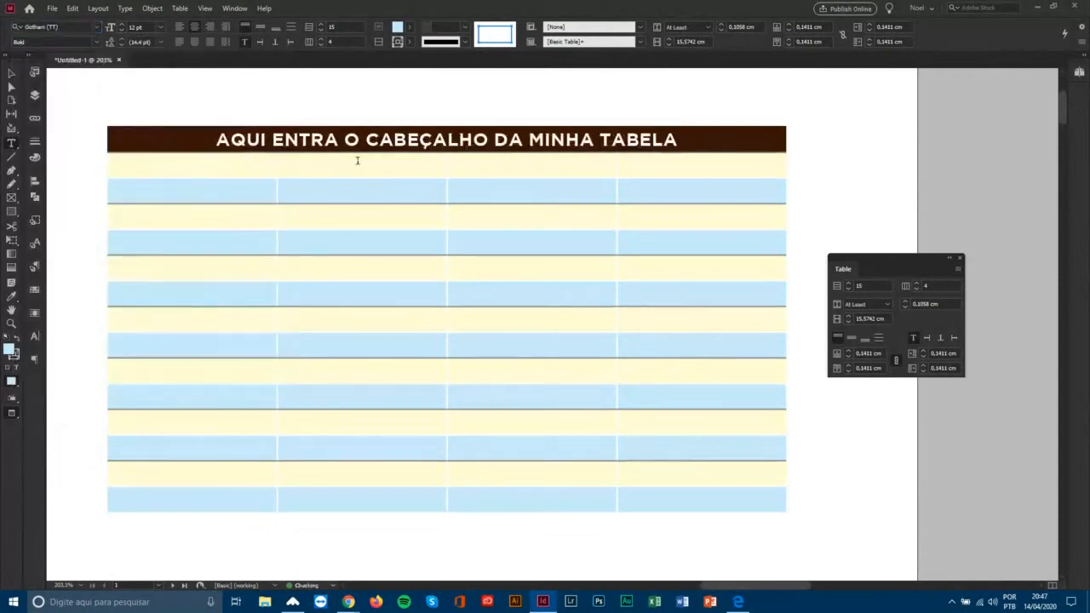
Align the heading text to the vertical centre of its header cell.
left_click(298, 141)
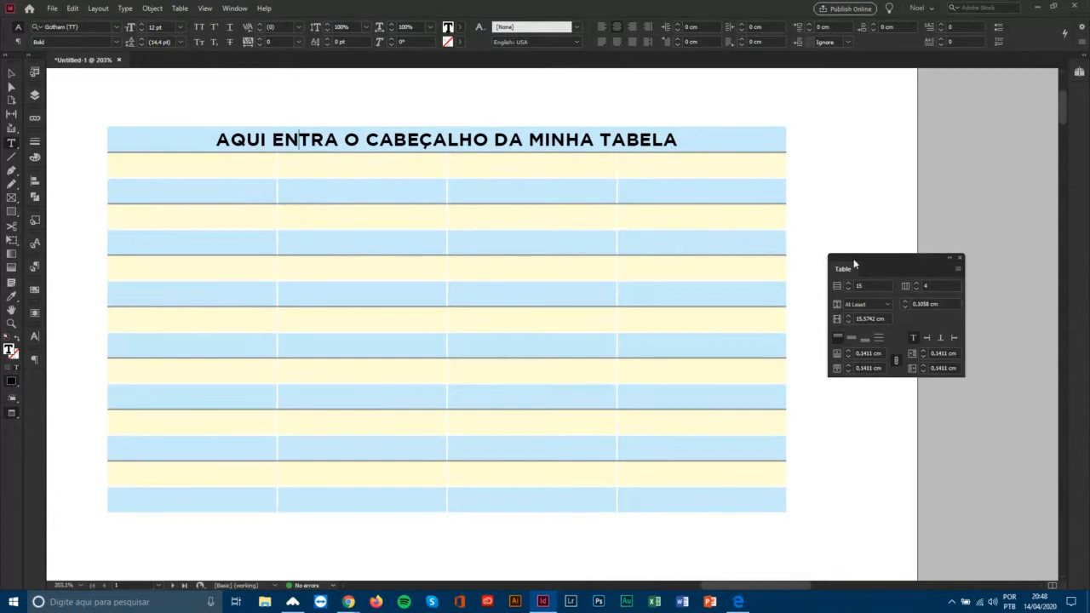
left_click_drag(169, 141, 704, 139)
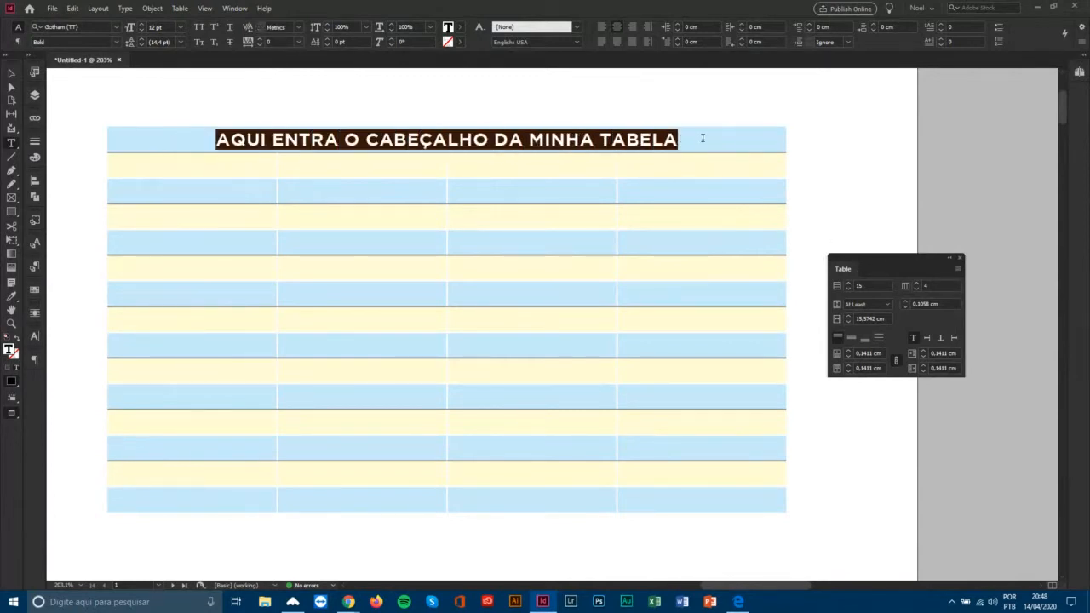
left_click(704, 139)
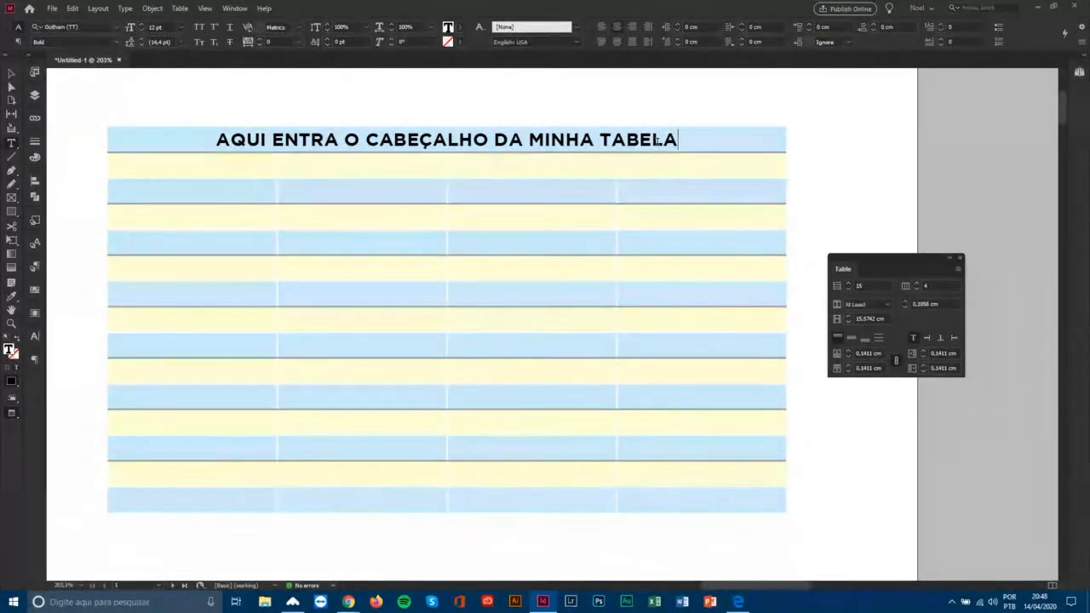
left_click(105, 138)
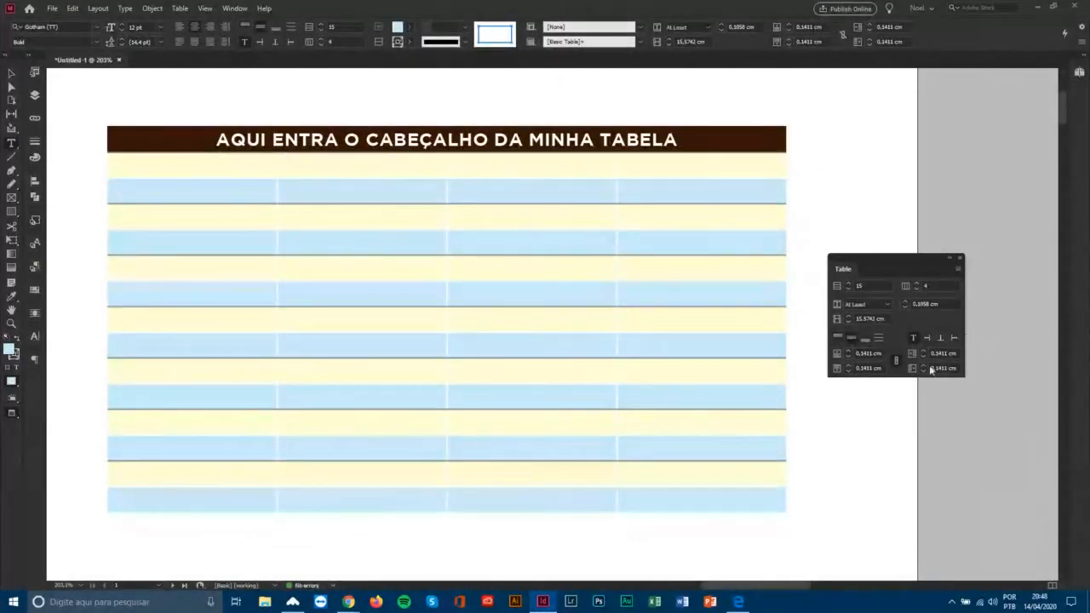
left_click(688, 142)
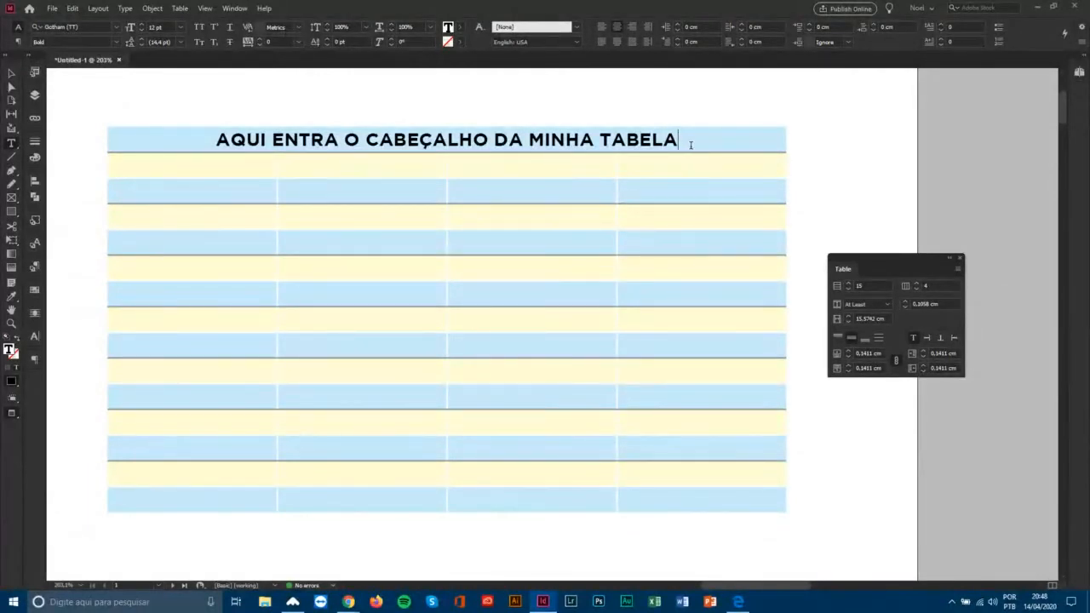
left_click(102, 138)
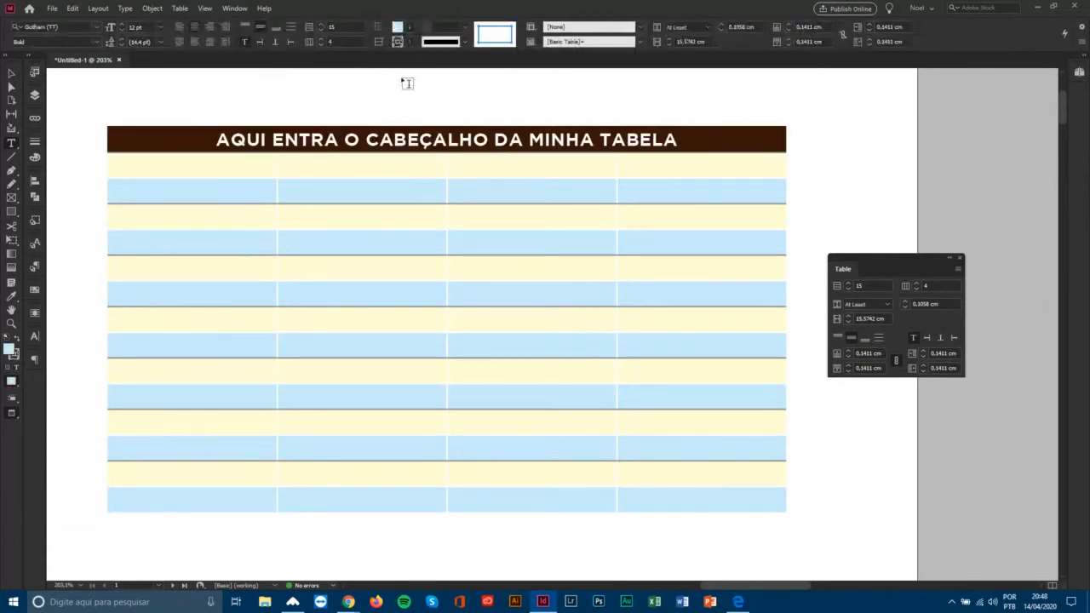
Change the header cell's fill to the red swatch C=15 M=100 Y=100 K=0.
left_click(313, 140)
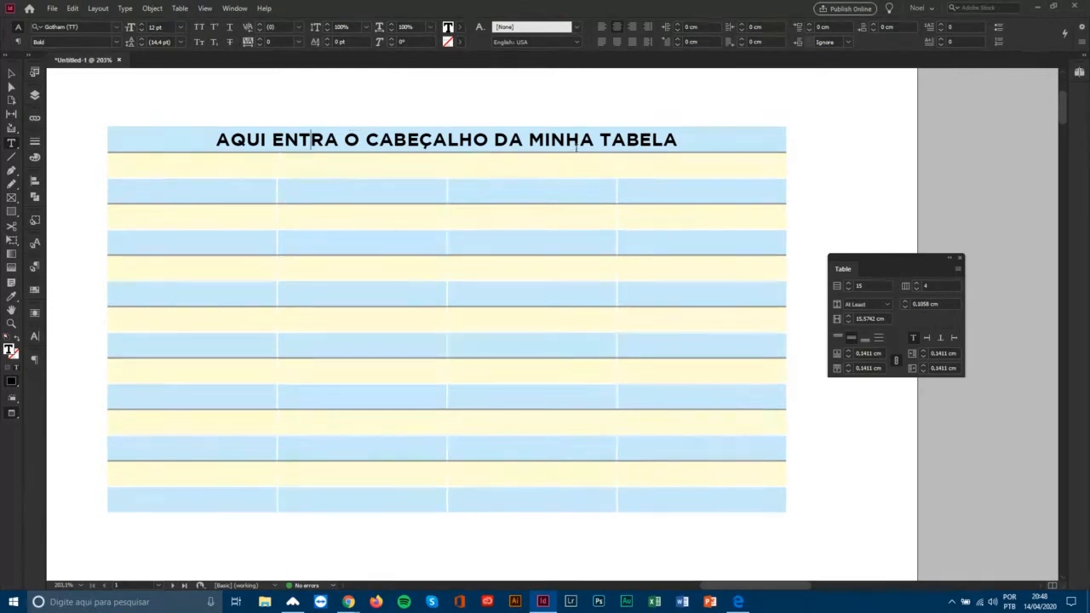
key("Escape")
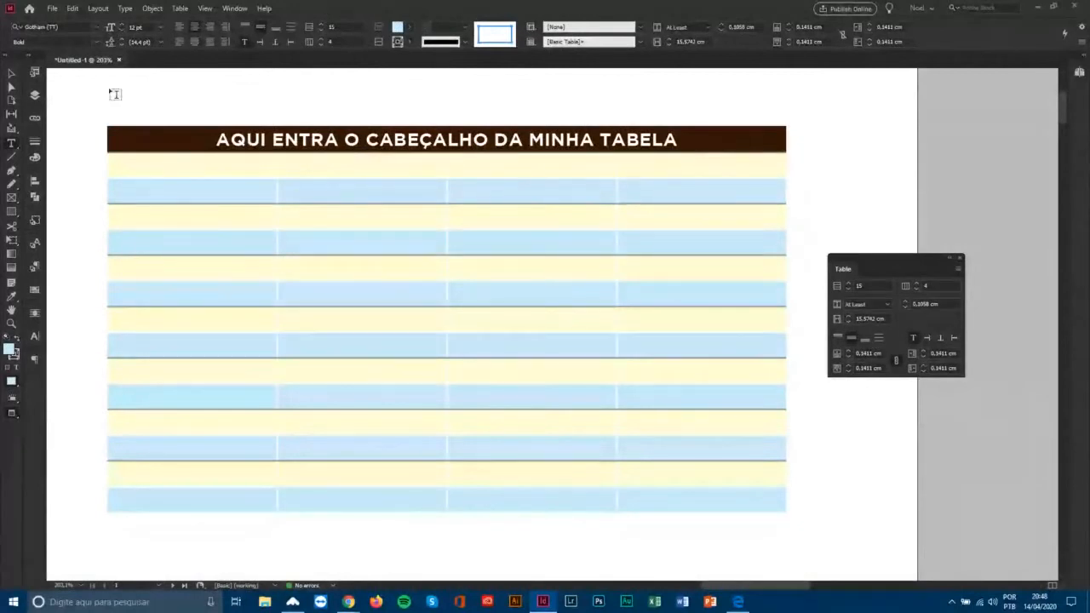
left_click_drag(134, 139, 745, 121)
left_click_drag(882, 255, 879, 134)
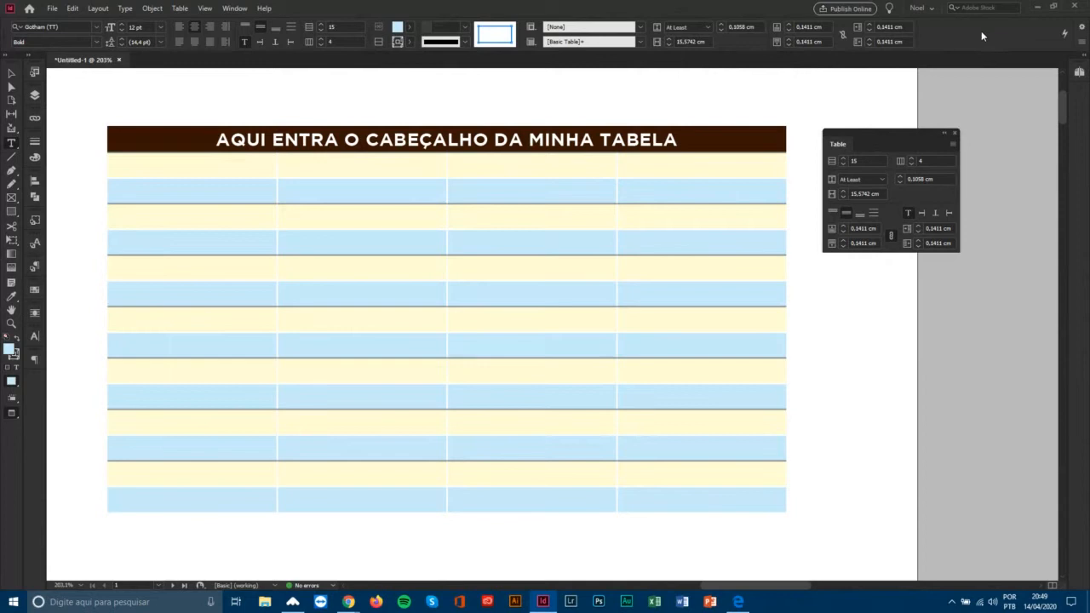
left_click(410, 28)
left_click(480, 38)
left_click(493, 45)
left_click(479, 35)
left_click(484, 27)
left_click(410, 28)
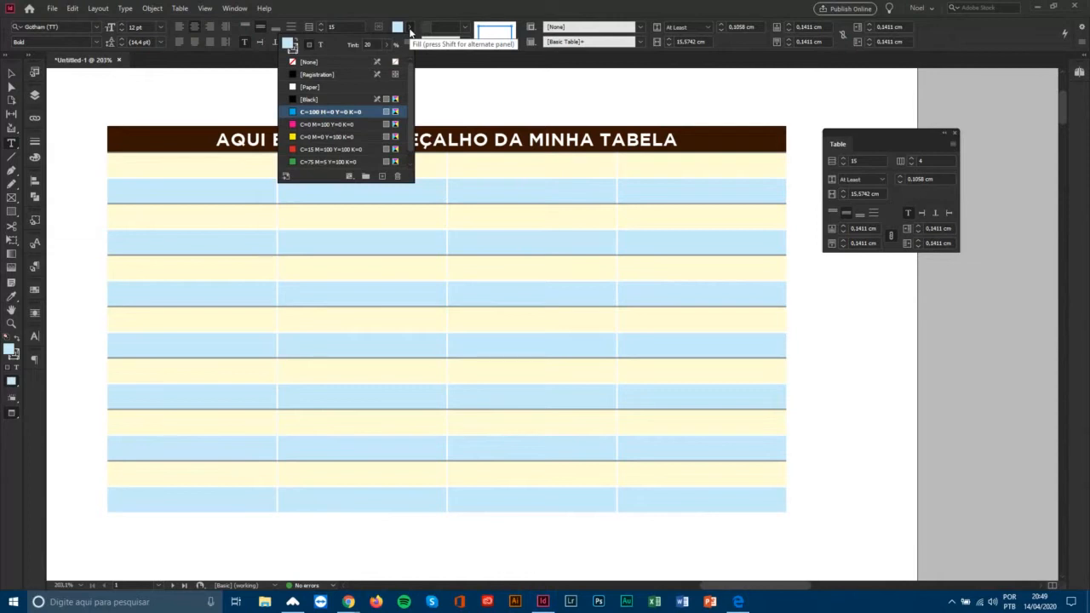
left_click(330, 150)
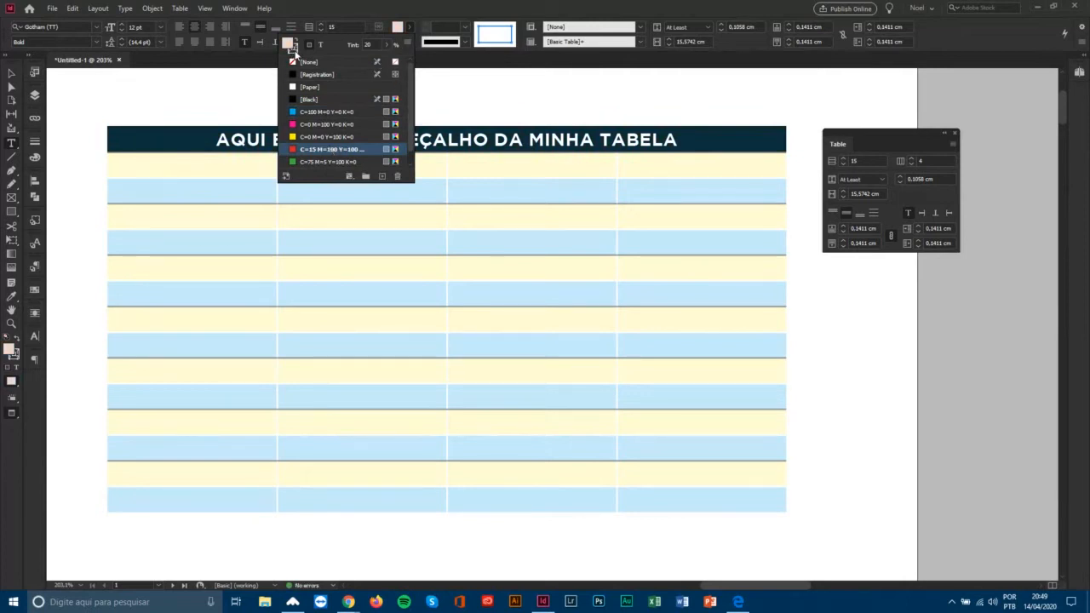
Change the heading's text colour to the [Paper] swatch.
left_click(320, 45)
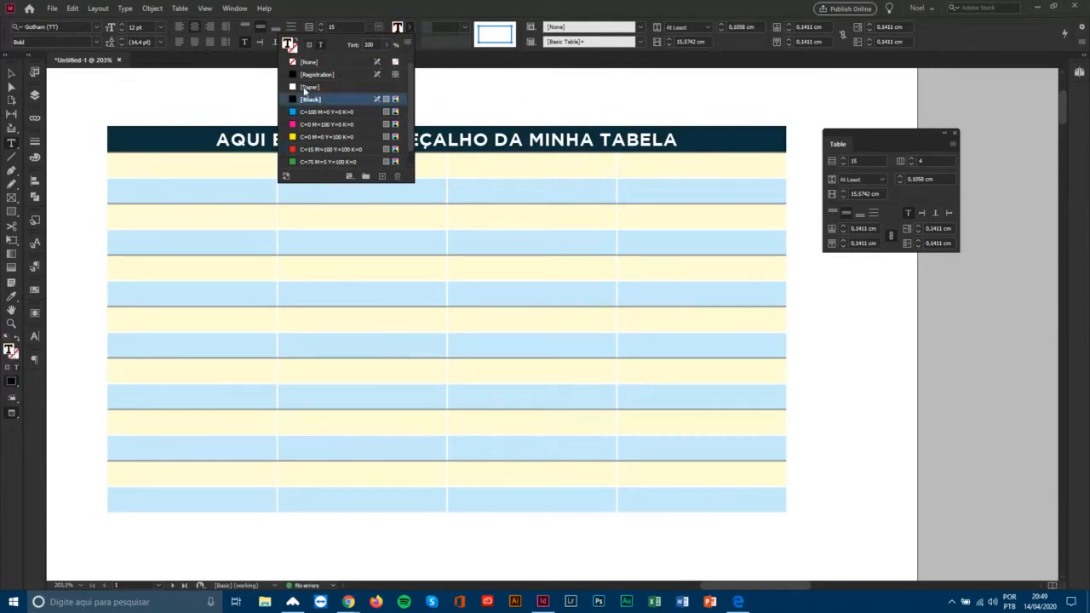
left_click(311, 86)
left_click(489, 140)
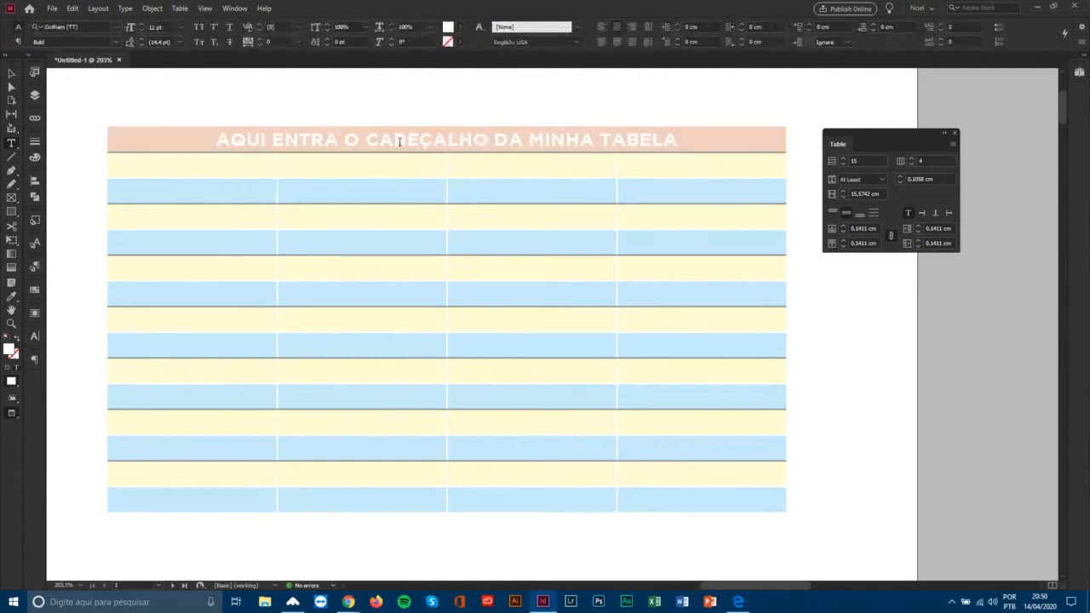
Raise the tint of the header cell's red fill to 100%.
left_click(103, 138)
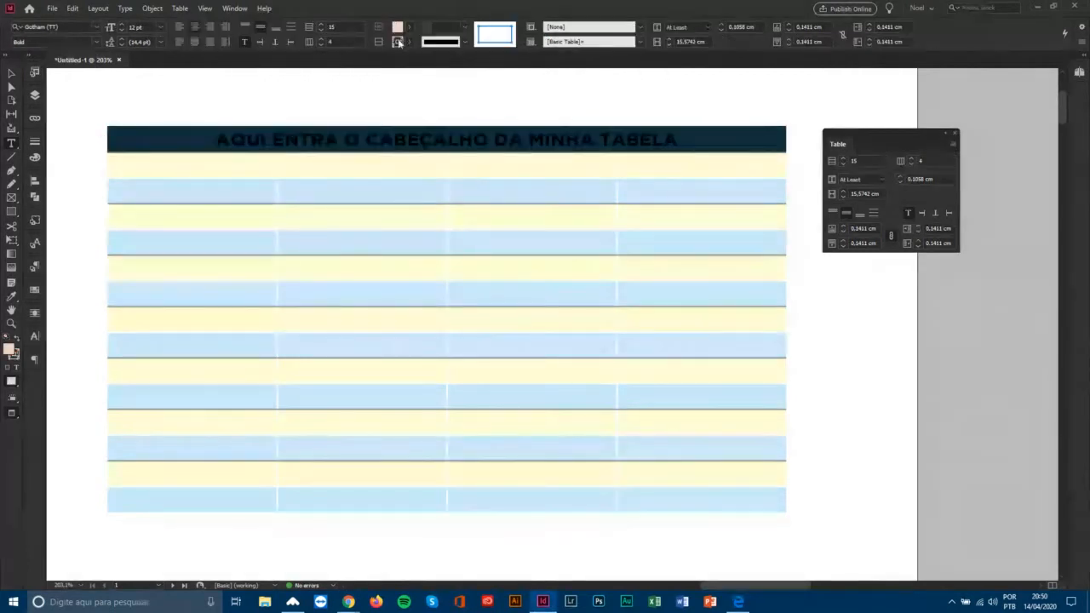
left_click(410, 28)
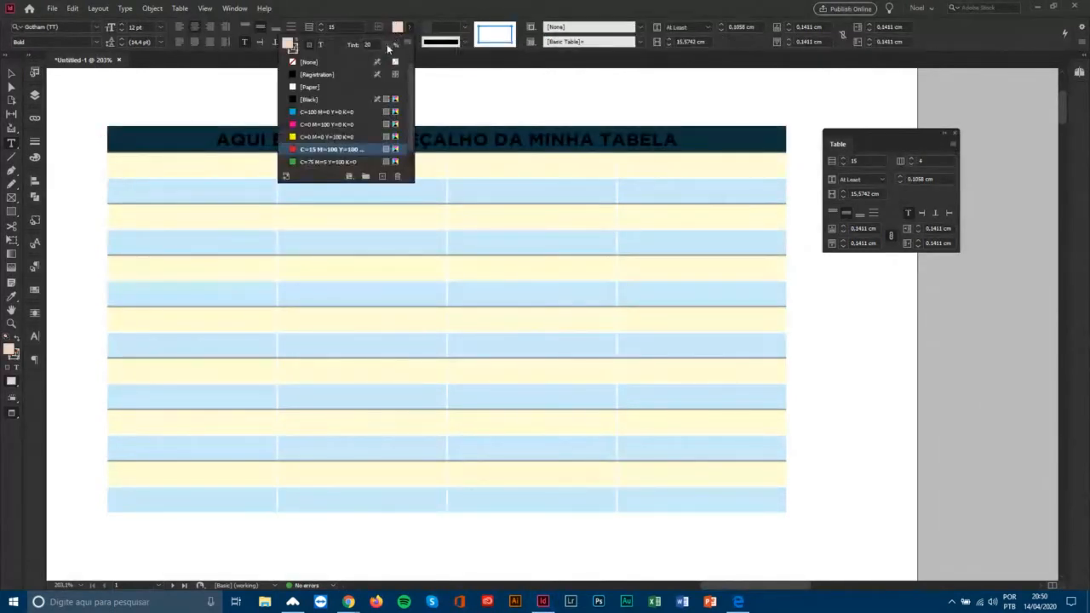
left_click(387, 45)
left_click(376, 59)
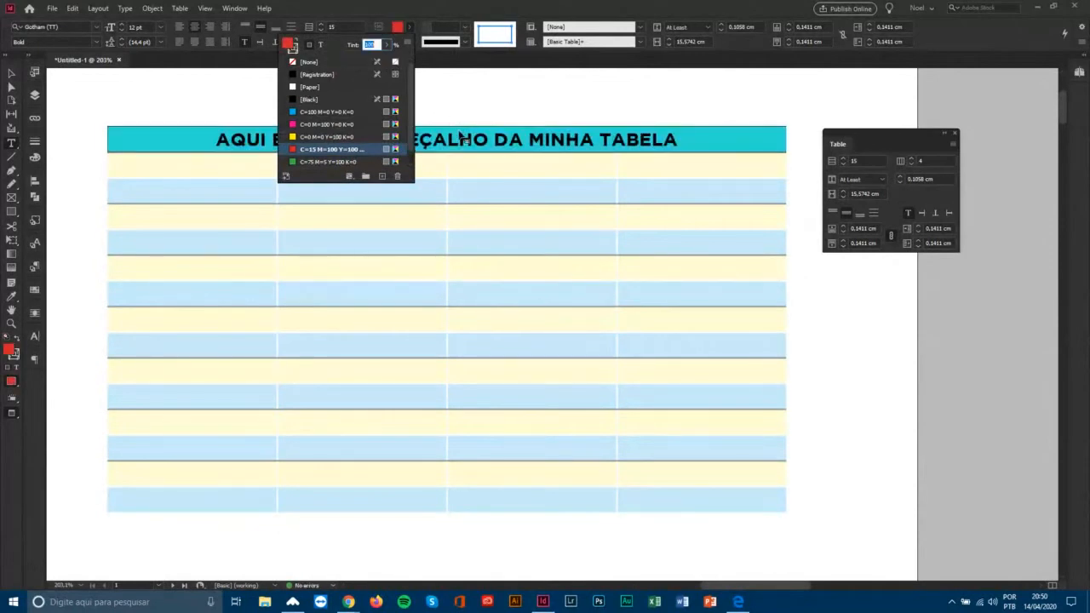
left_click(580, 207)
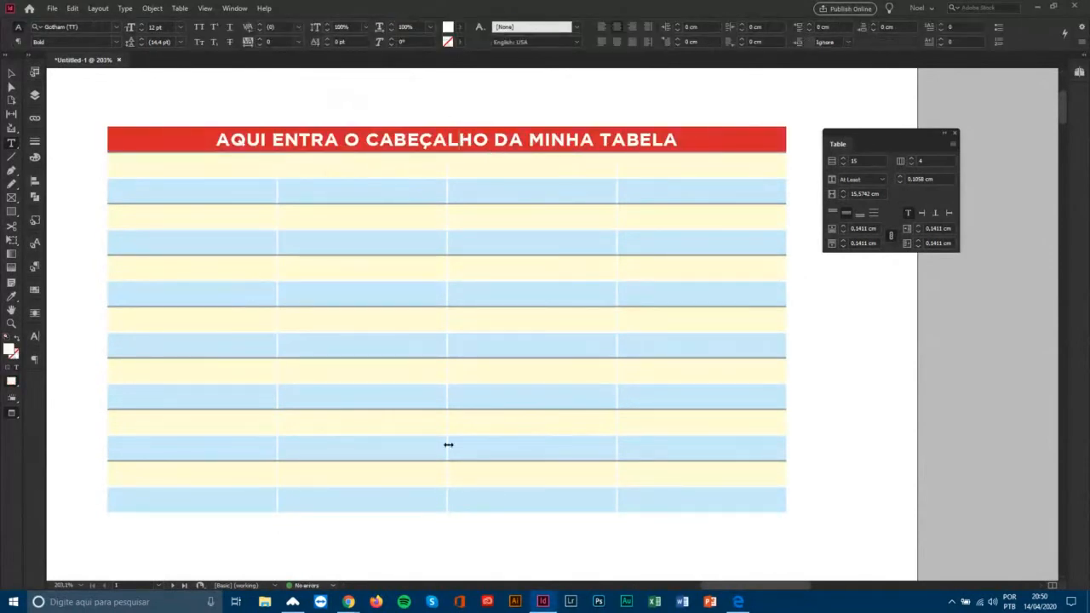
left_click(106, 135)
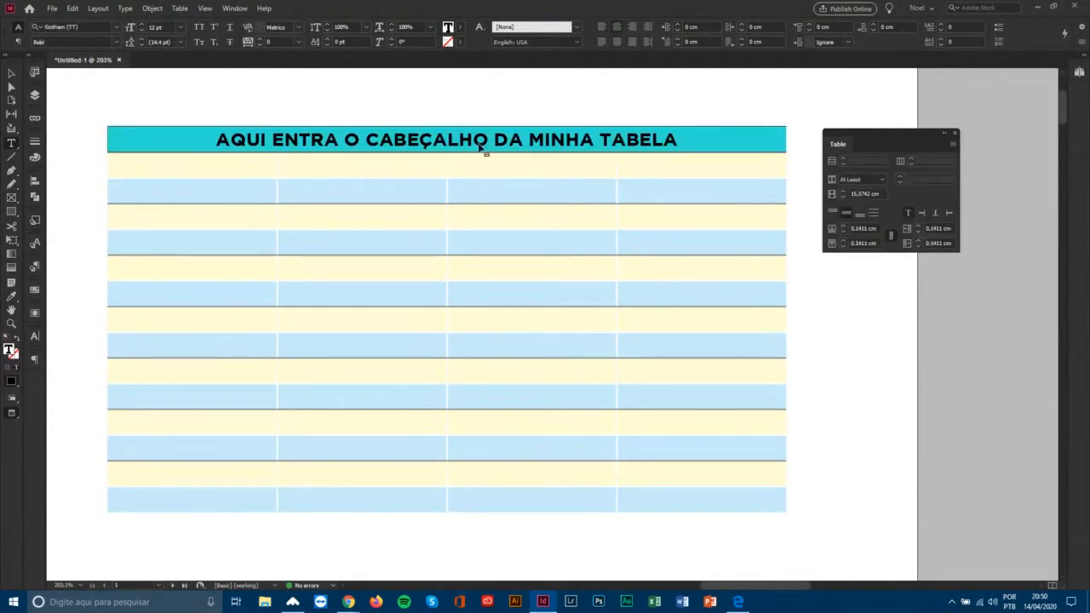
left_click(368, 150)
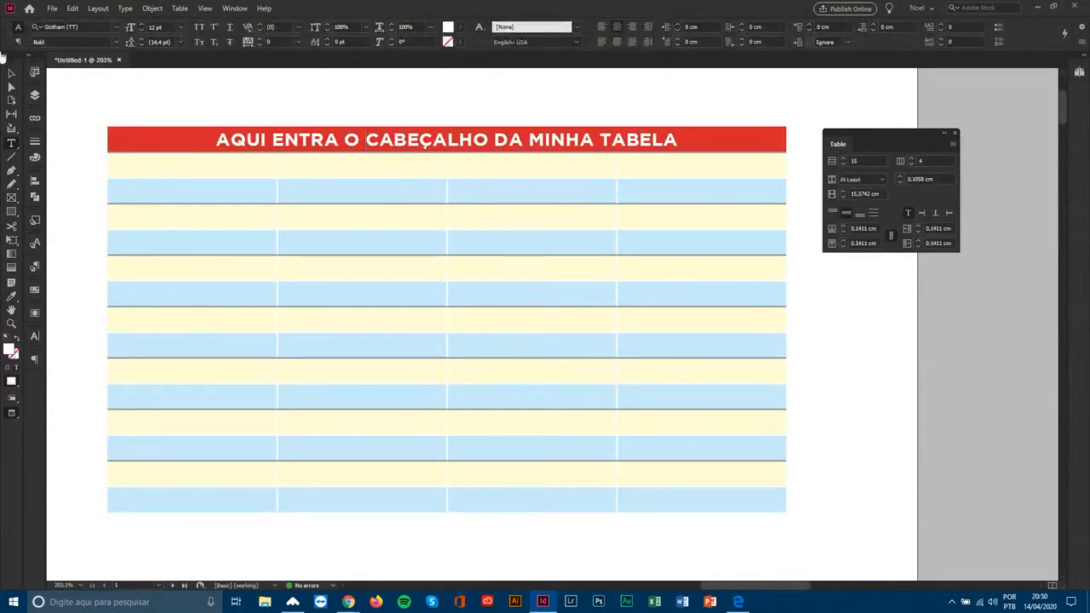
Select the table's text frame and dock the floating Table panel with the collapsed panels.
left_click(11, 74)
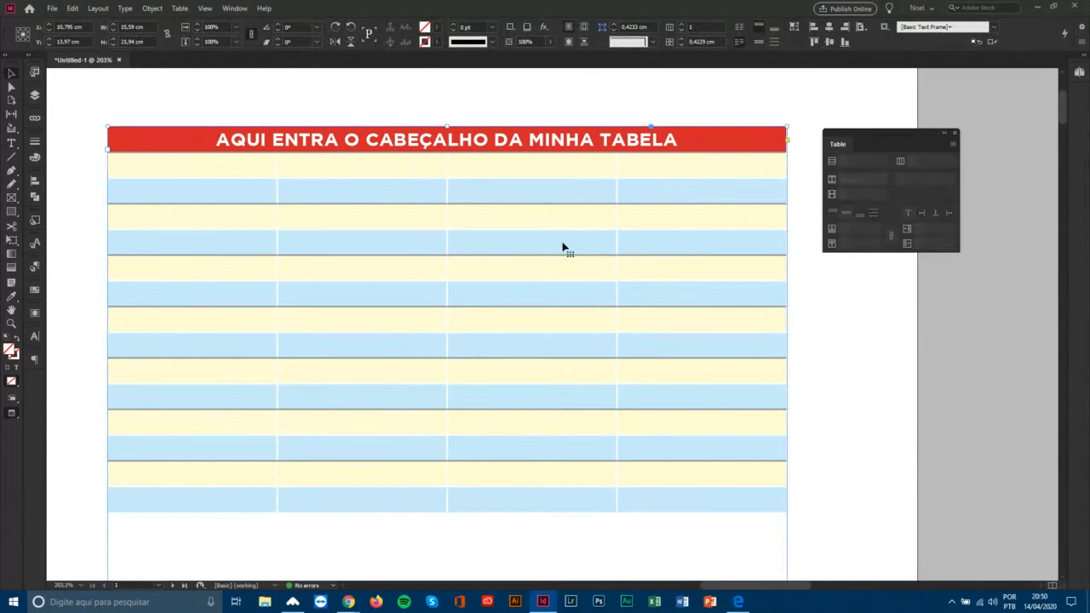
key("ctrl+0")
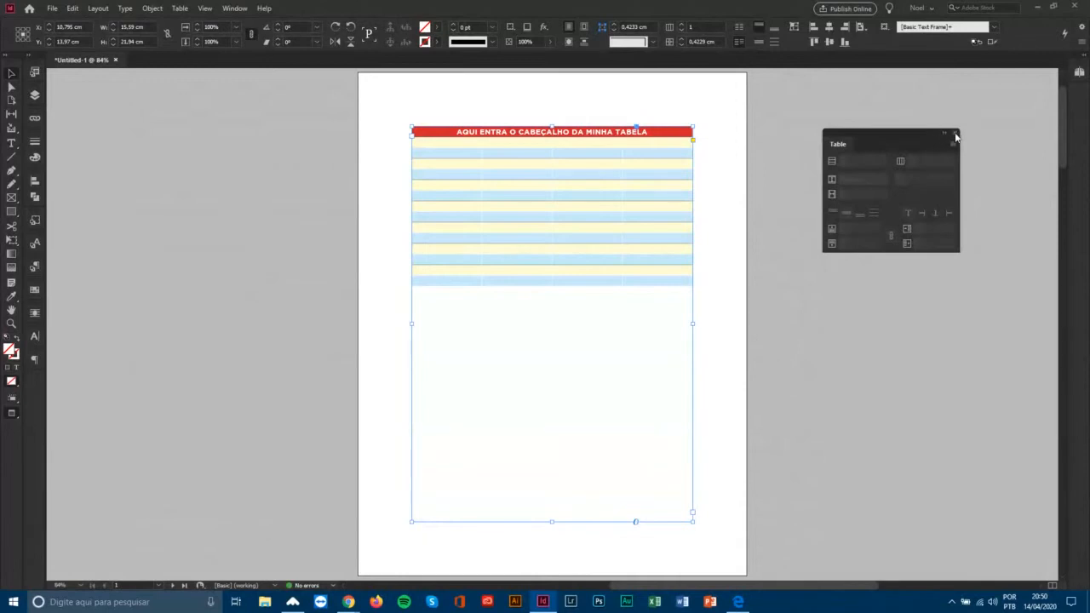
left_click_drag(930, 139, 35, 382)
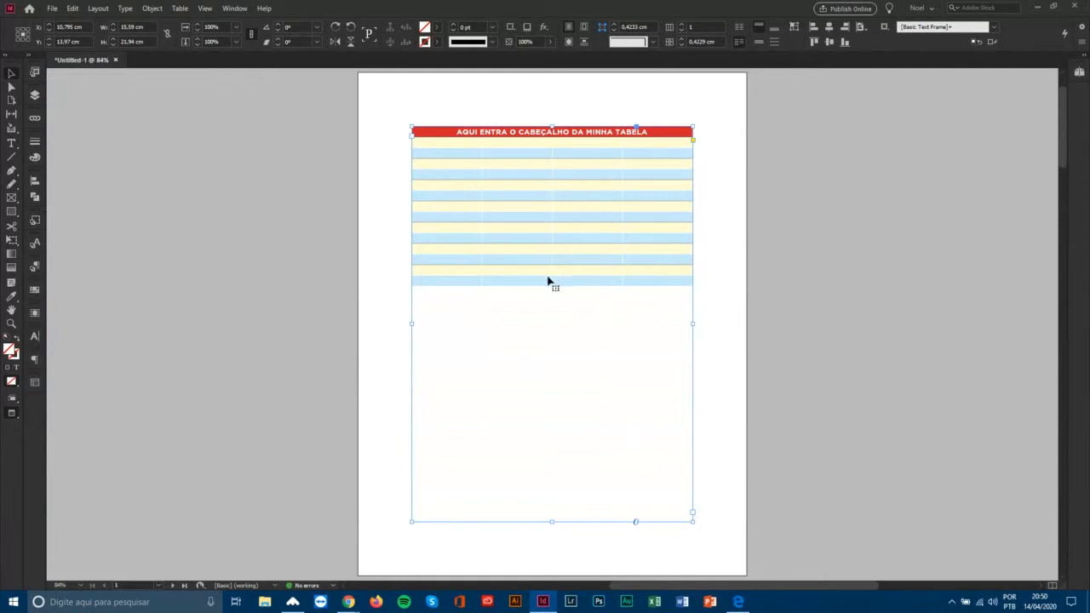
Insert 40 additional rows at the last row of the table.
key("t")
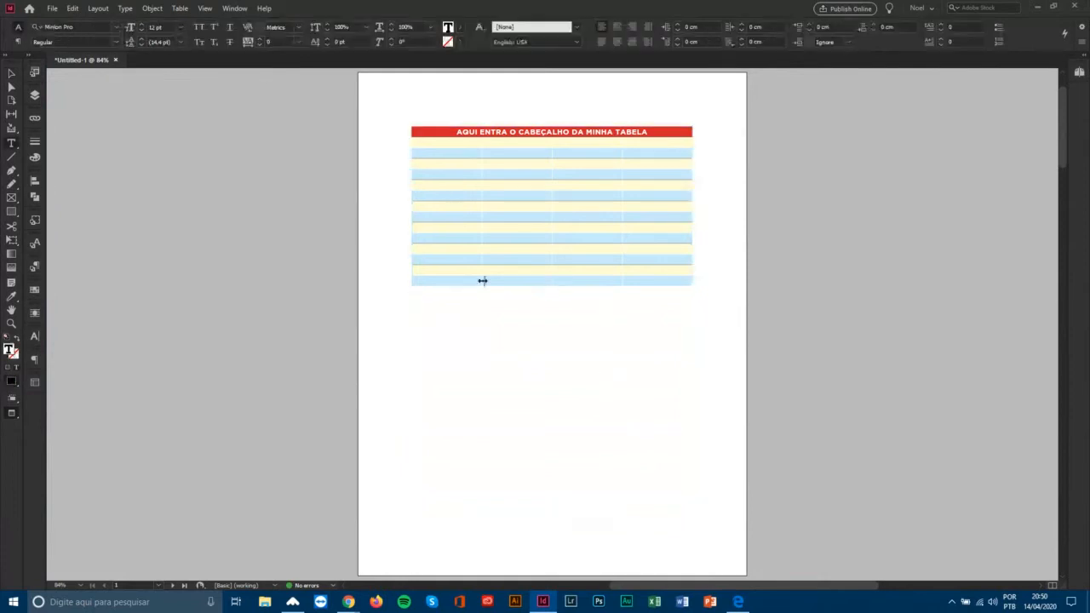
left_click(408, 278)
right_click(416, 282)
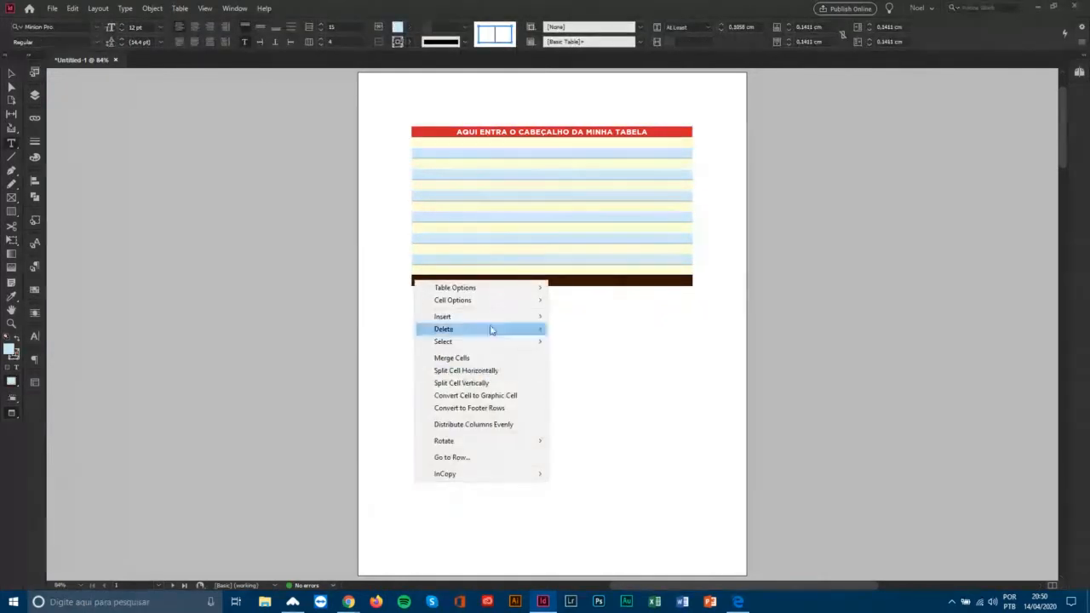
mouse_move(482, 316)
left_click(596, 321)
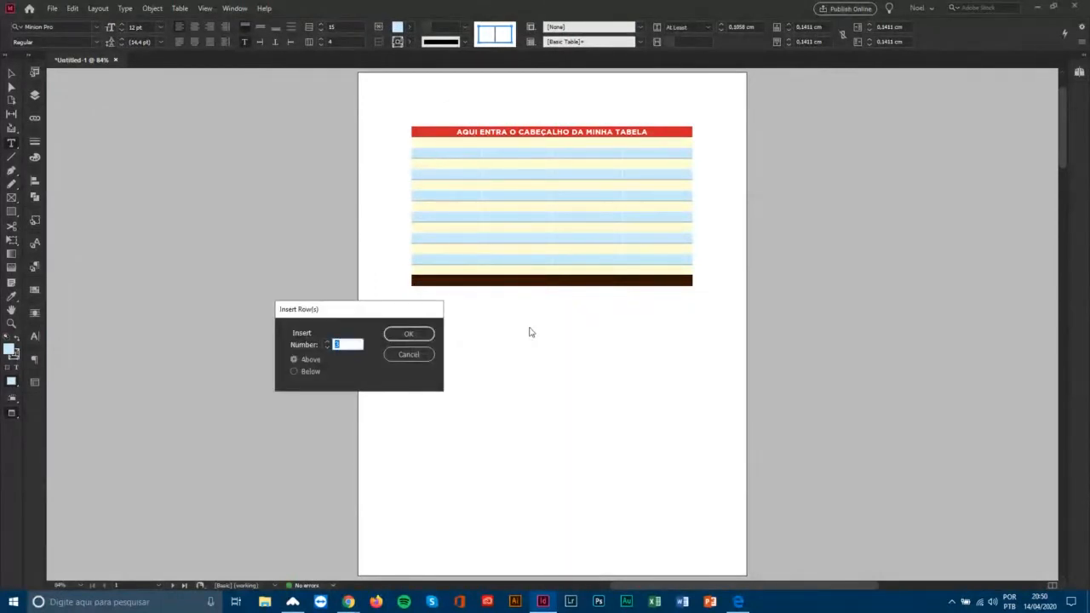
left_click(409, 334)
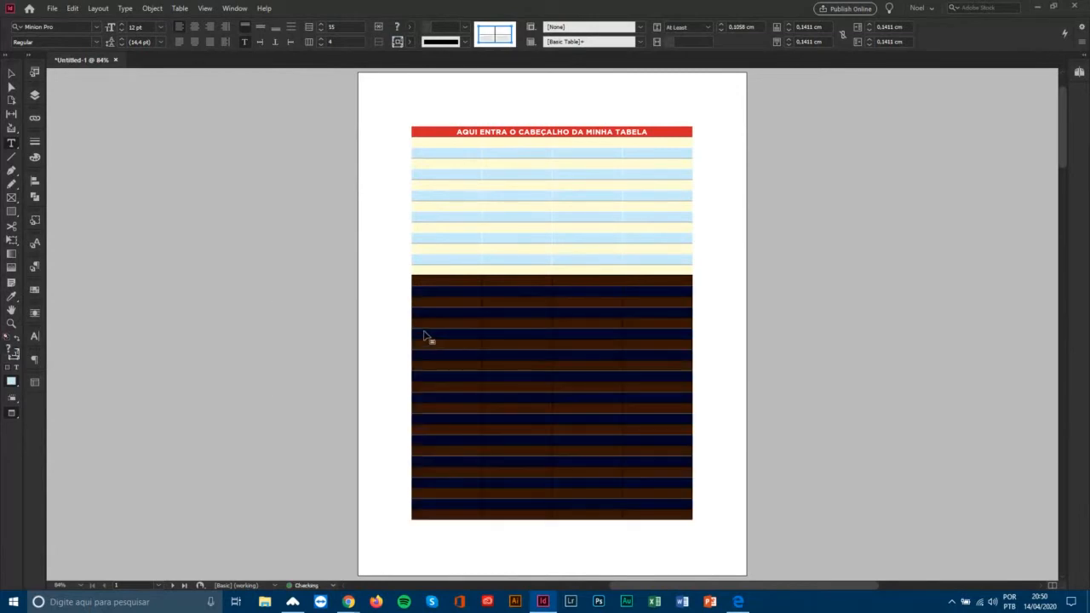
Flow the table's overset rows into a new threaded frame within the margins of page 2, with the margin guides displayed.
left_click(10, 75)
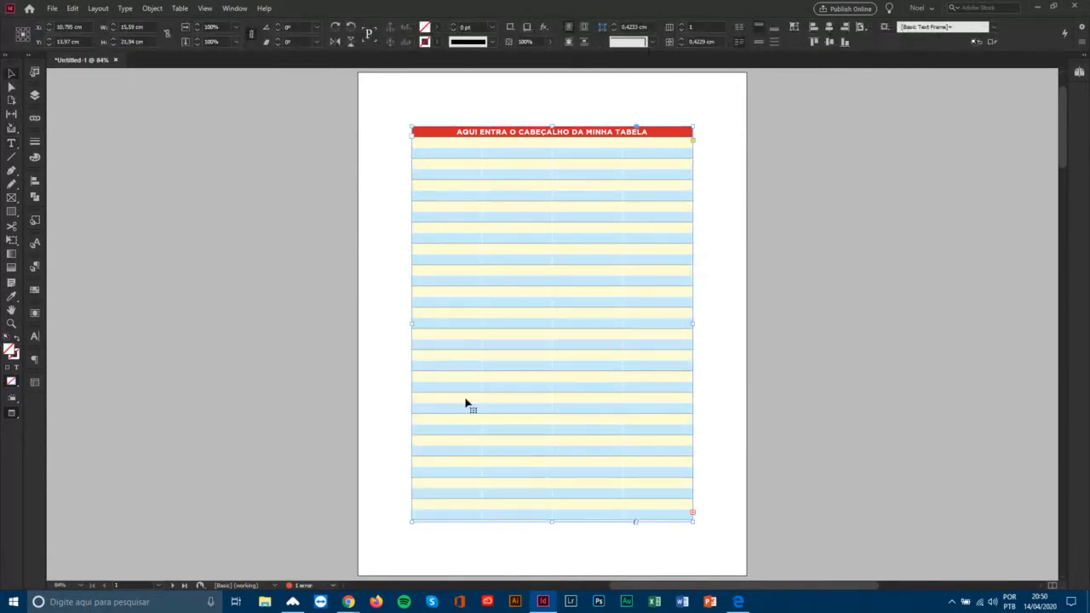
mouse_move(636, 343)
left_mouse_down()
mouse_move(720, 270)
mouse_move(769, 144)
left_mouse_up()
left_click_drag(727, 272, 791, 134)
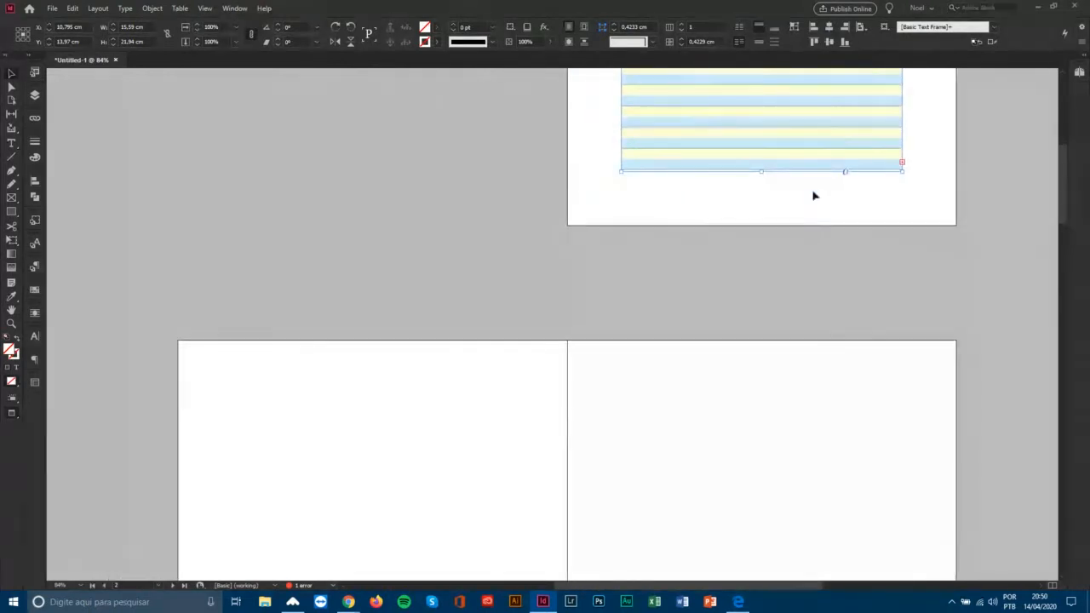
left_click(902, 163)
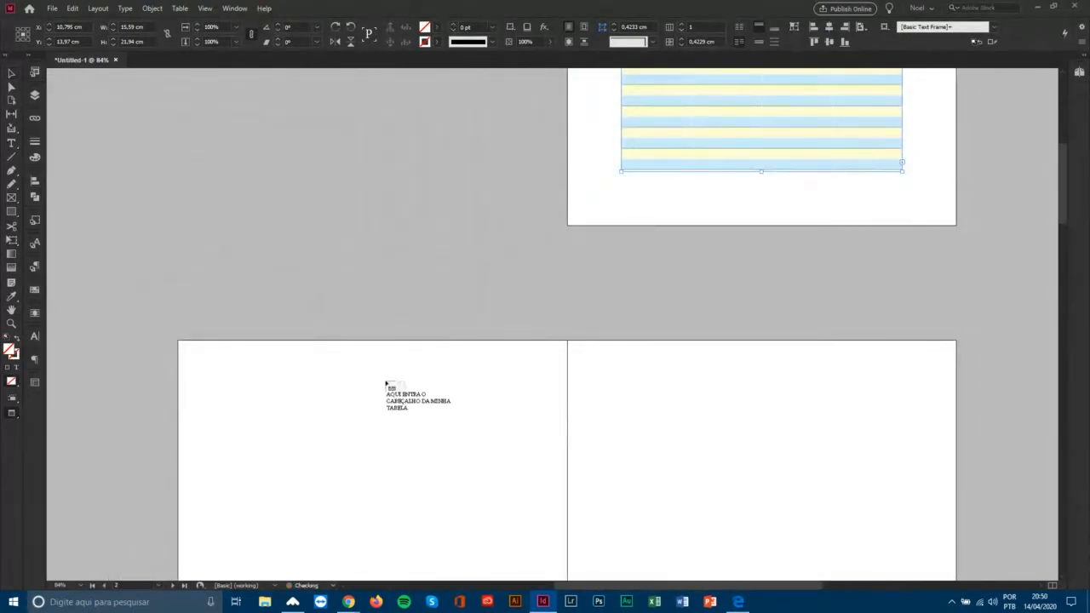
key("w")
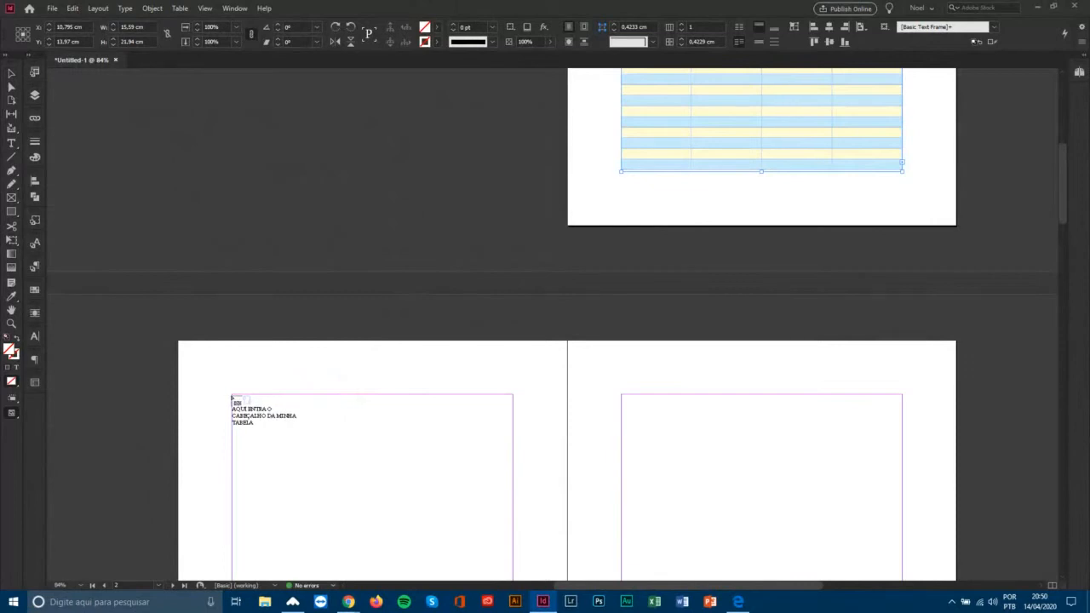
left_click(455, 399)
Compare the table's header on page 1 with the top of its continuation on page 2.
left_click_drag(534, 419, 514, 230)
scroll(577, 316, "up", 5)
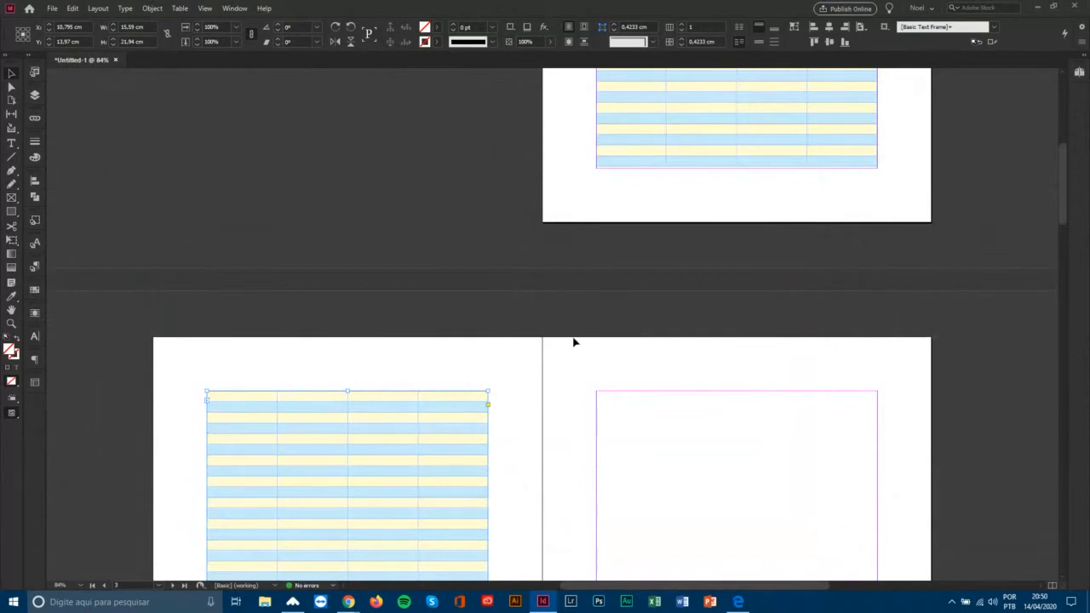
key("ctrl+0")
left_click_drag(847, 203, 654, 456)
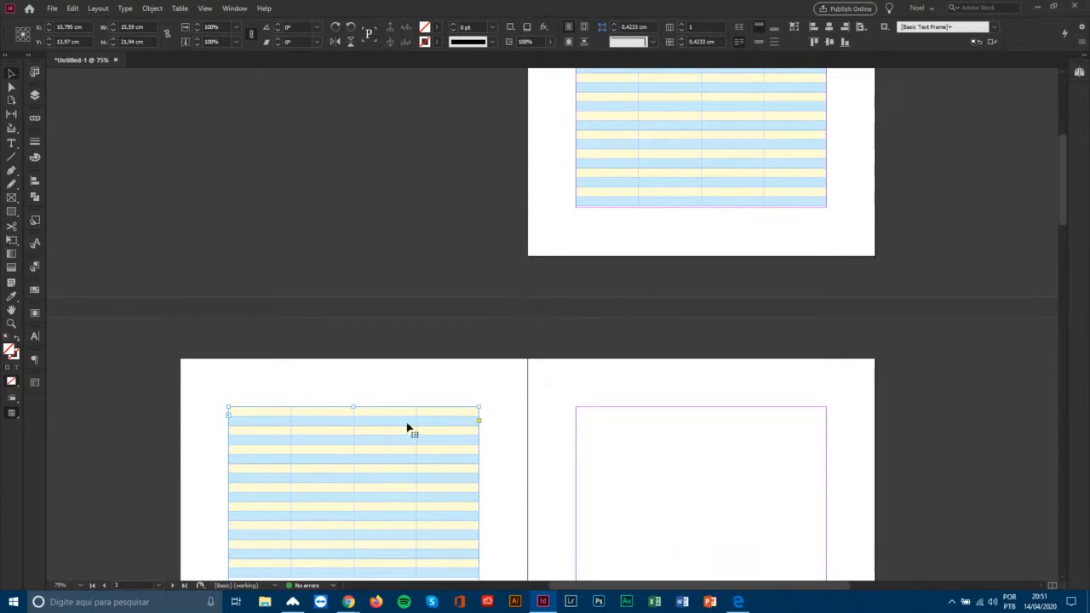
scroll(406, 428, "up", 5)
scroll(407, 431, "up", 1)
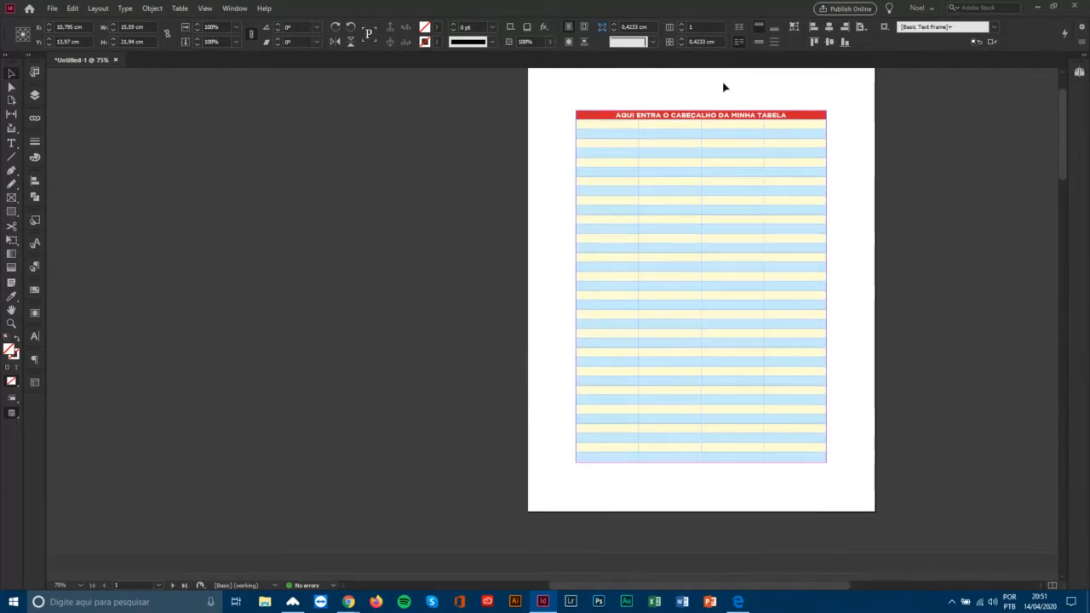
scroll(686, 186, "down", 6)
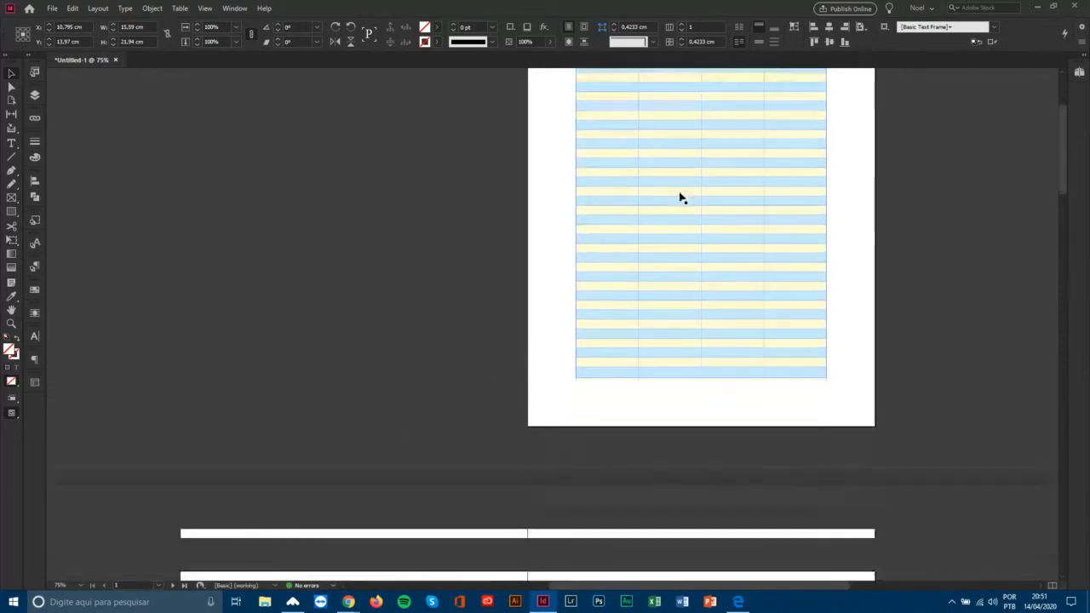
scroll(437, 465, "down", 2)
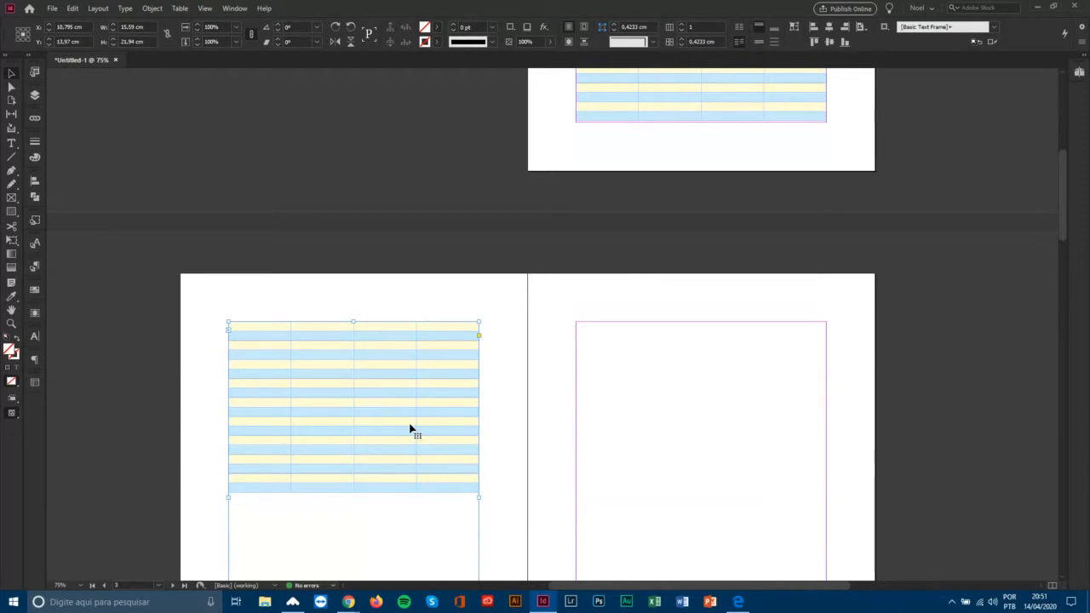
scroll(663, 405, "up", 5)
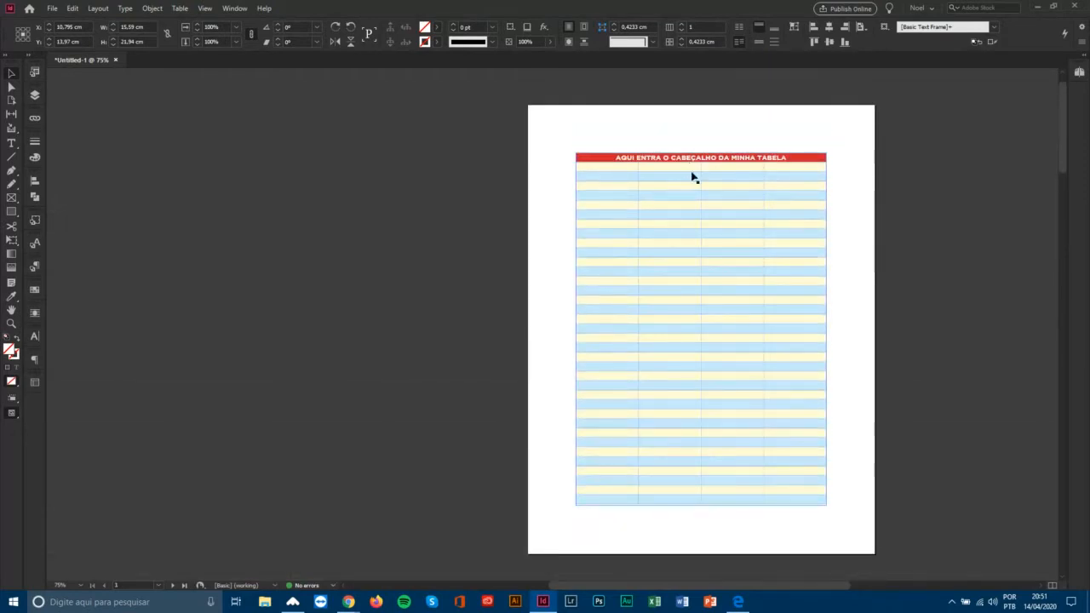
Enter "Categoria 1" in the first cell of the row below the red header.
key("z")
left_click_drag(549, 127, 879, 215)
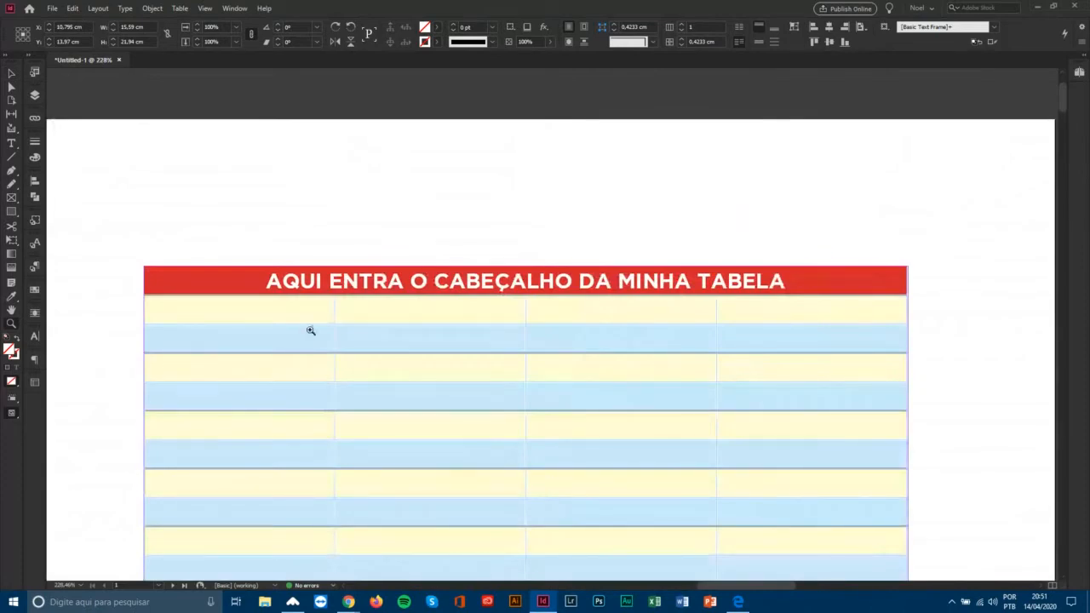
left_click(12, 144)
left_click(253, 312)
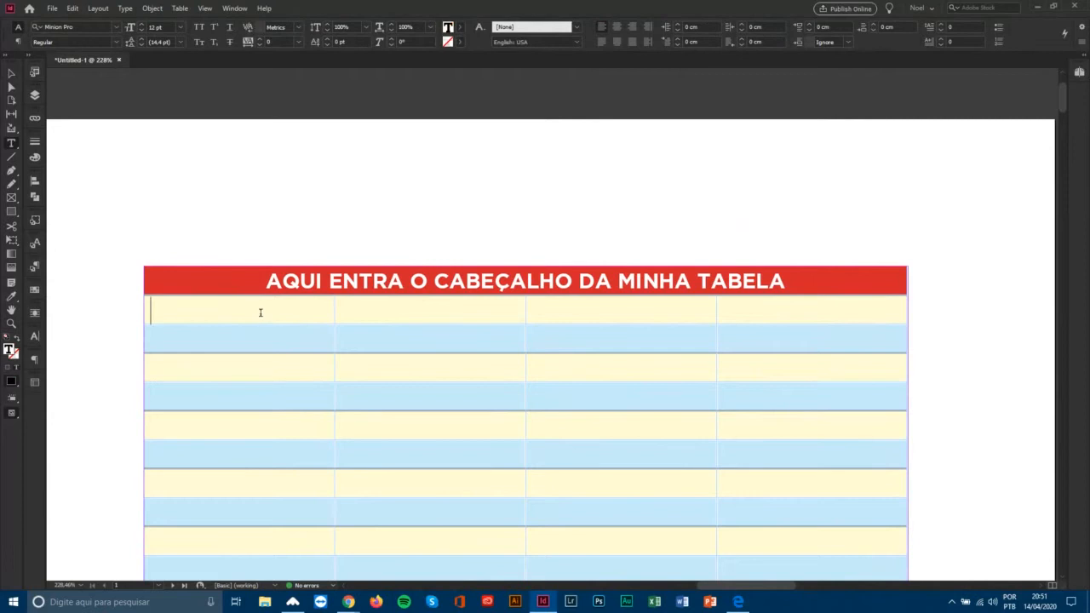
type("Categoria 1")
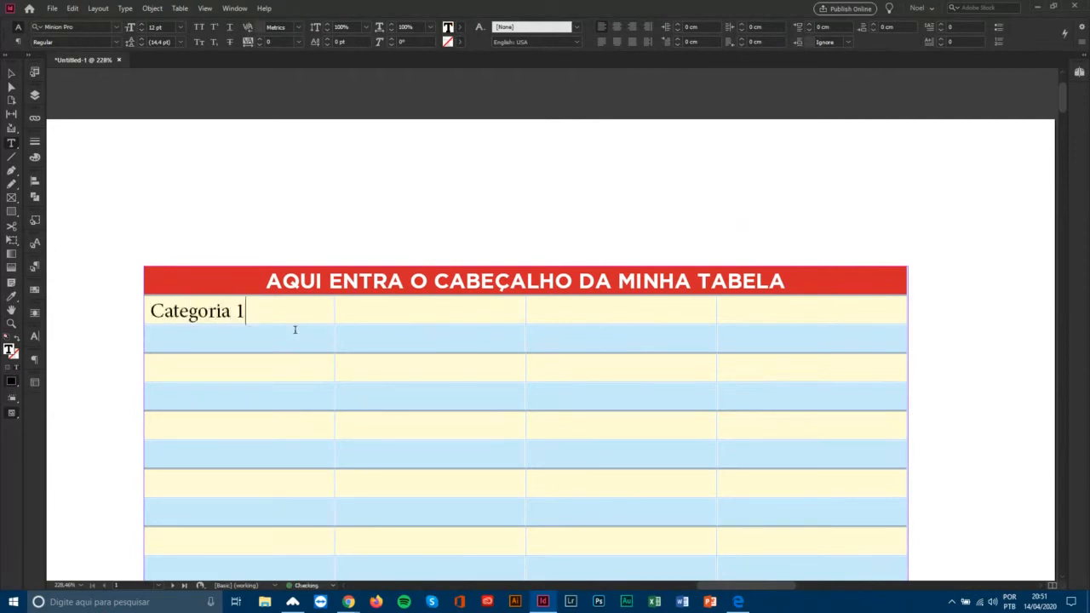
Copy the word "Categoria" into the other three cells of the row below the header.
double_click(184, 323)
key("ctrl+c")
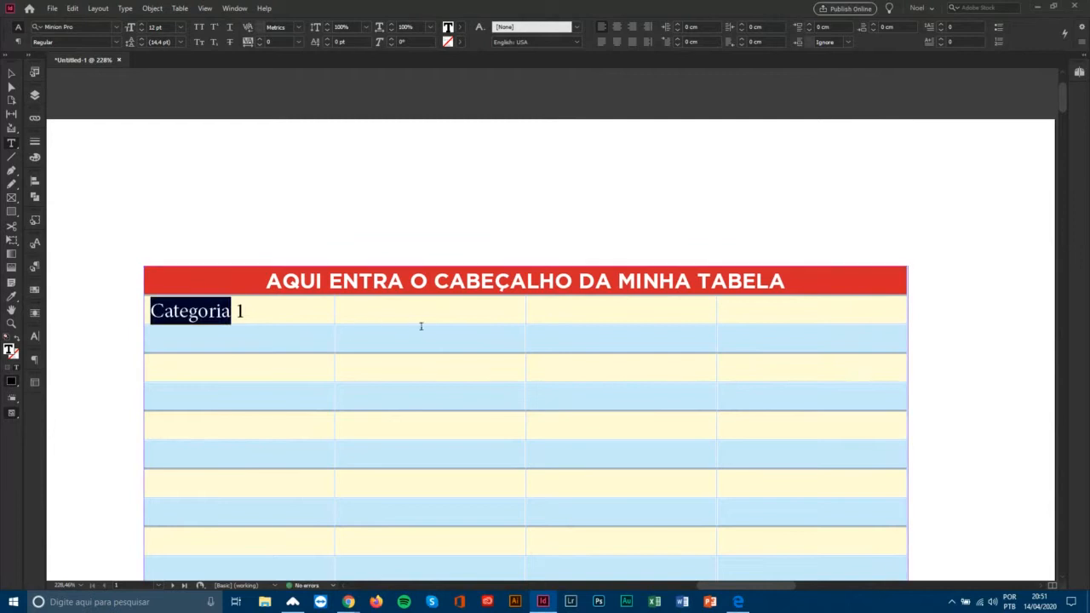
left_click(419, 320)
key("ctrl+v")
left_click(599, 316)
key("ctrl+v")
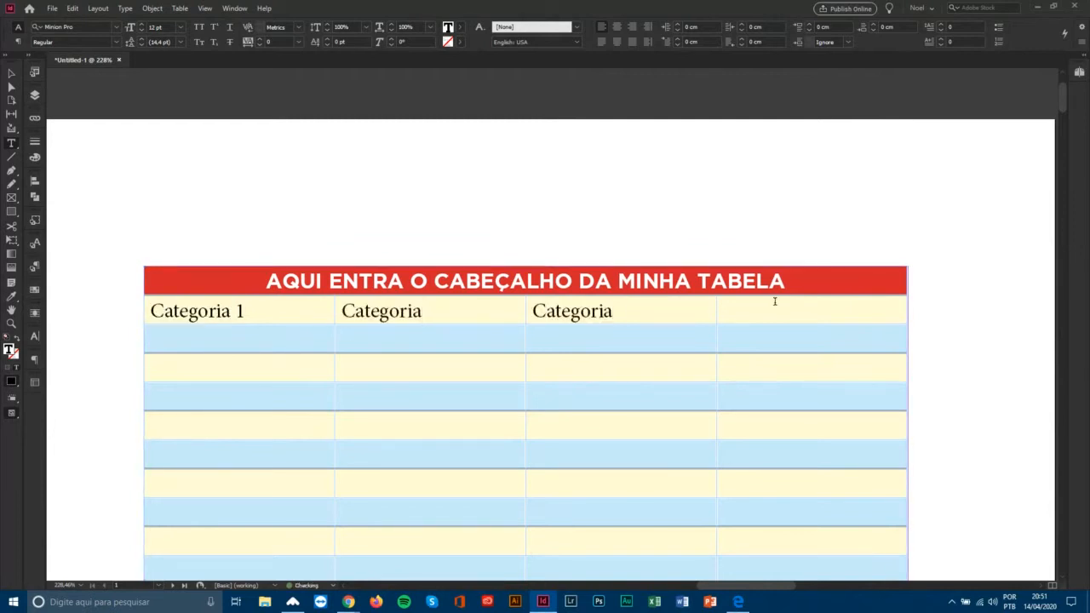
left_click(743, 317)
key("ctrl+v")
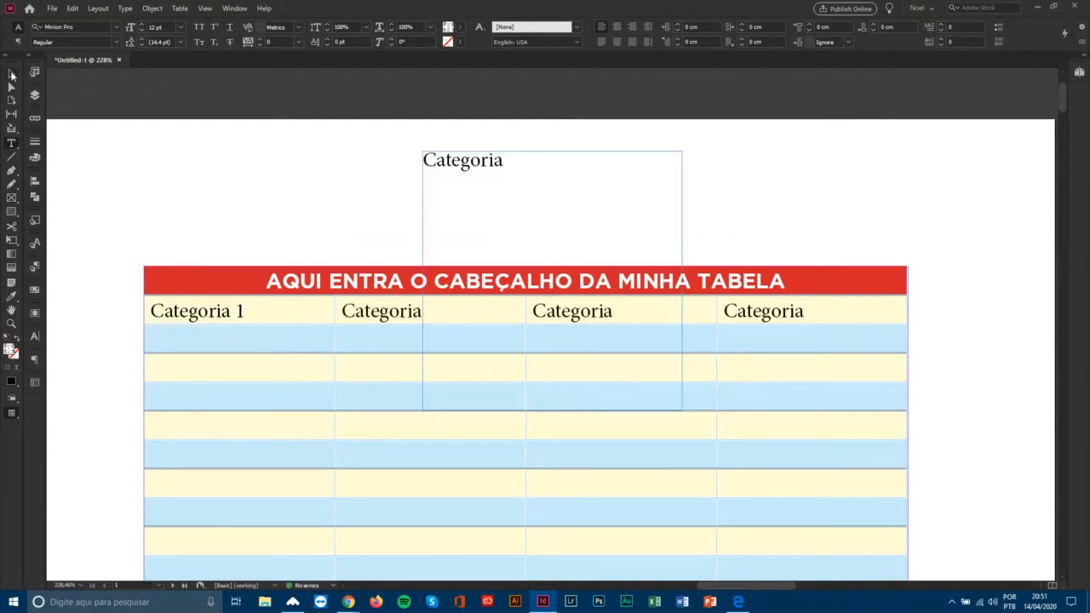
Delete the stray "Categoria" text frame overlapping the table.
left_click(11, 75)
left_click(463, 181)
key("Delete")
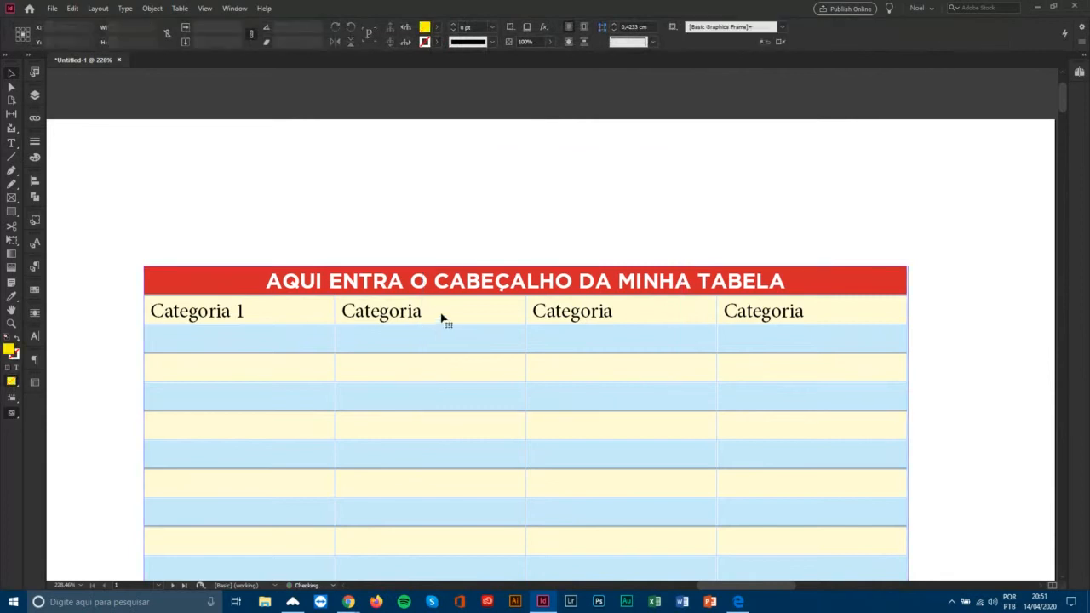
Complete the remaining labels in the row as "Categoria 2", "Categoria 3" and "Categoria 4".
double_click(441, 319)
type("2")
left_click(637, 314)
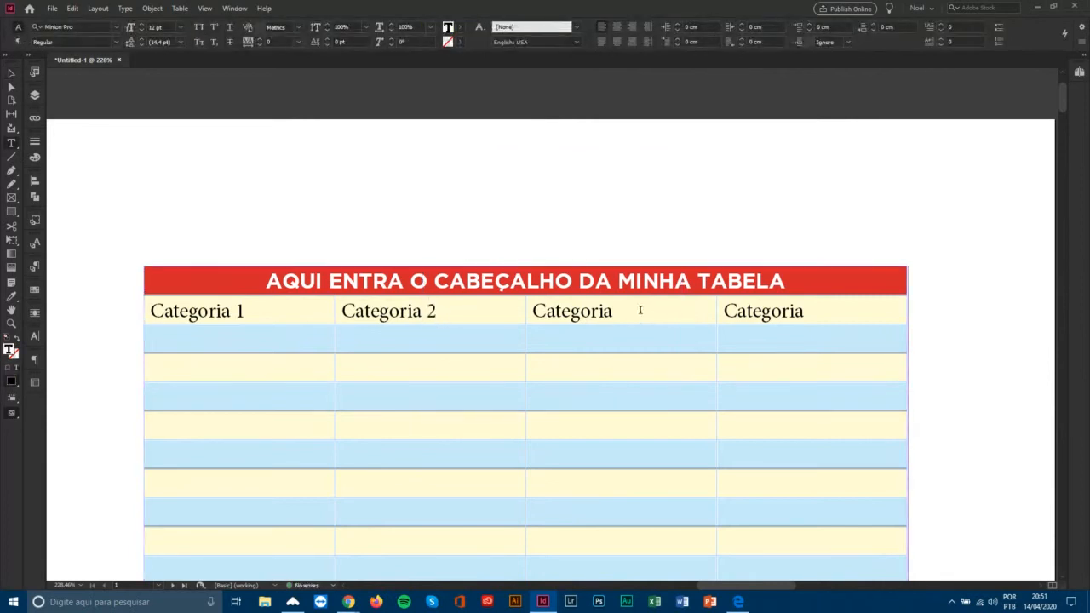
type("2")
double_click(623, 312)
type("3")
left_click(826, 313)
type("4")
Centre the four category cells' text horizontally and vertically and set it in Gotham (TT) Medium at 10 pt.
left_click_drag(353, 304, 785, 318)
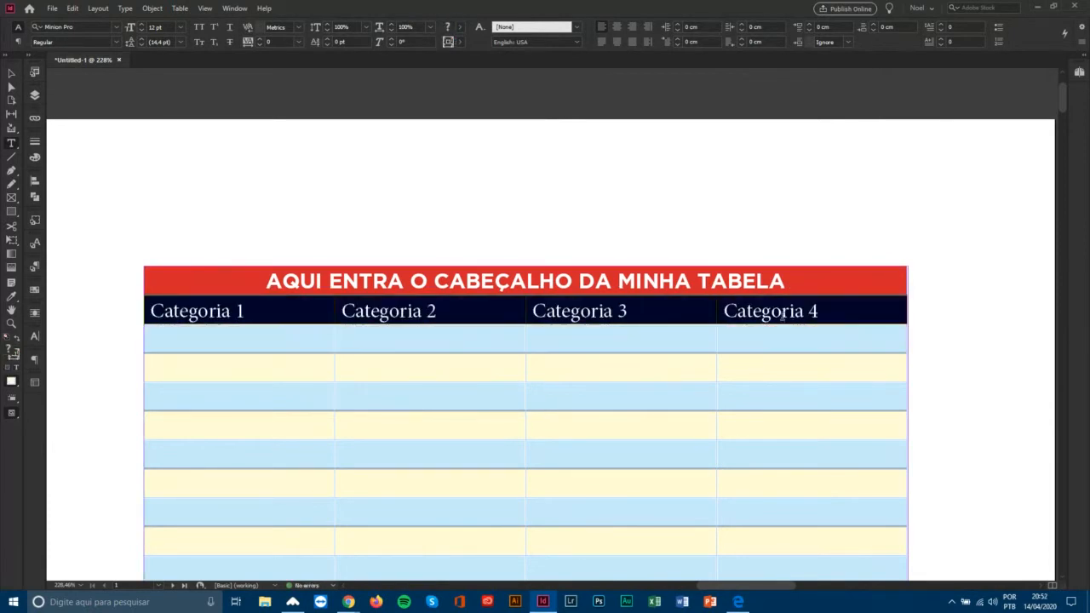
left_click(194, 27)
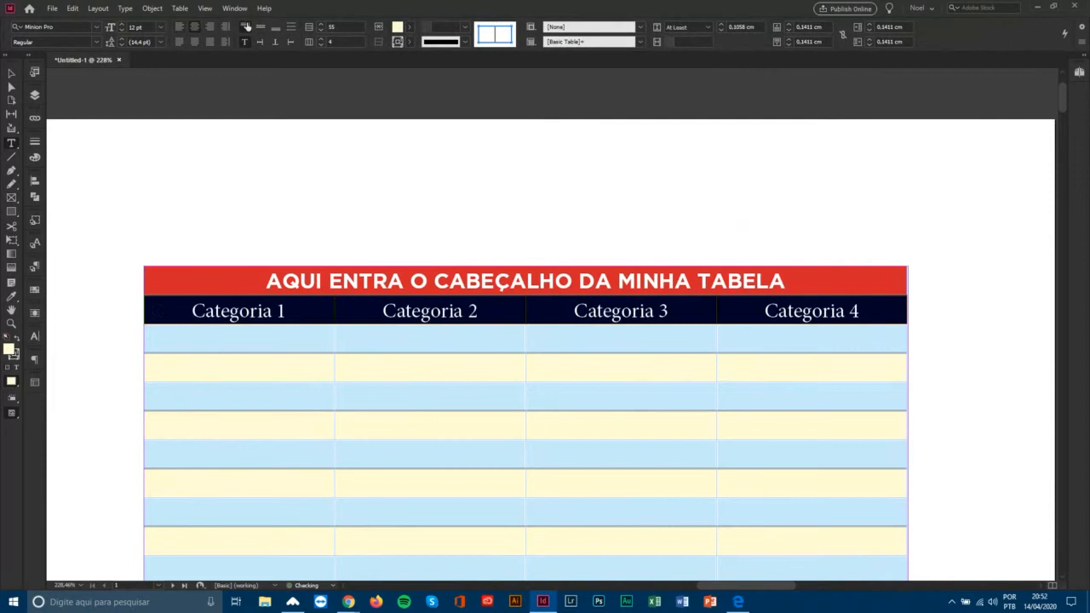
left_click(51, 27)
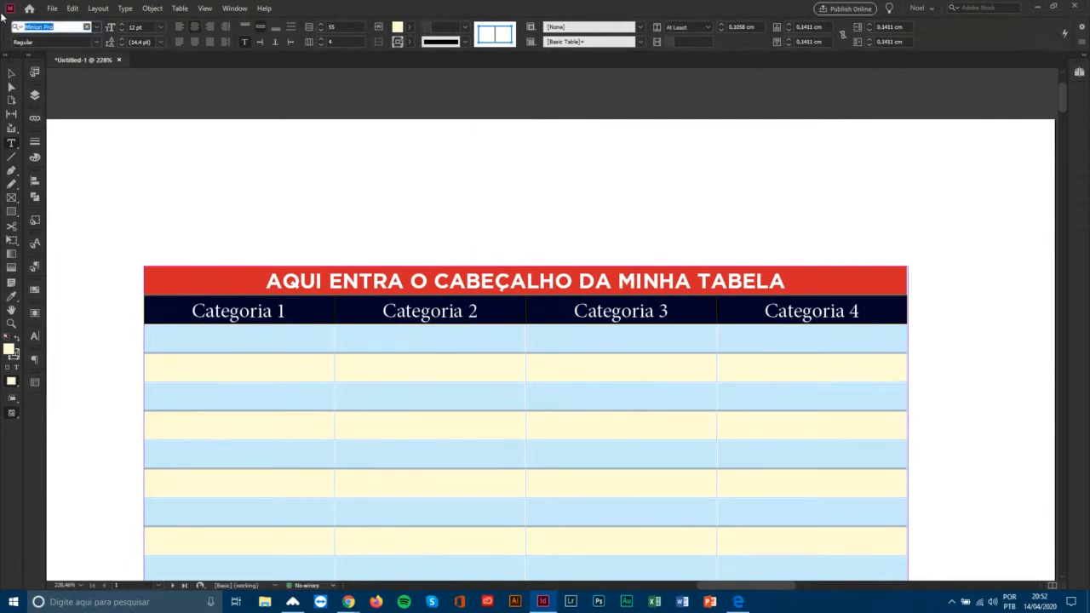
type("Got")
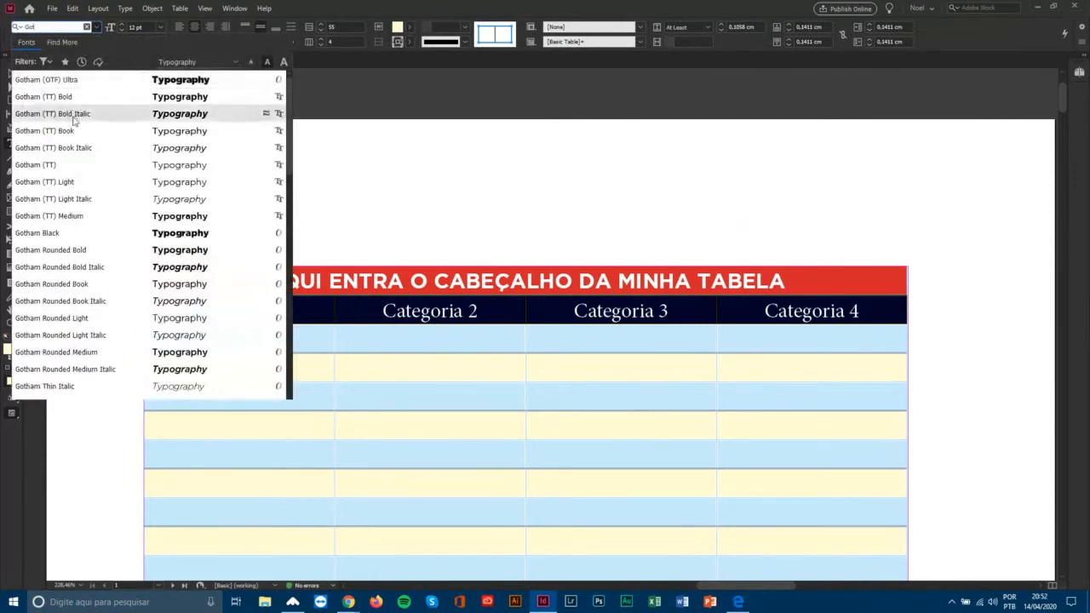
left_click(85, 128)
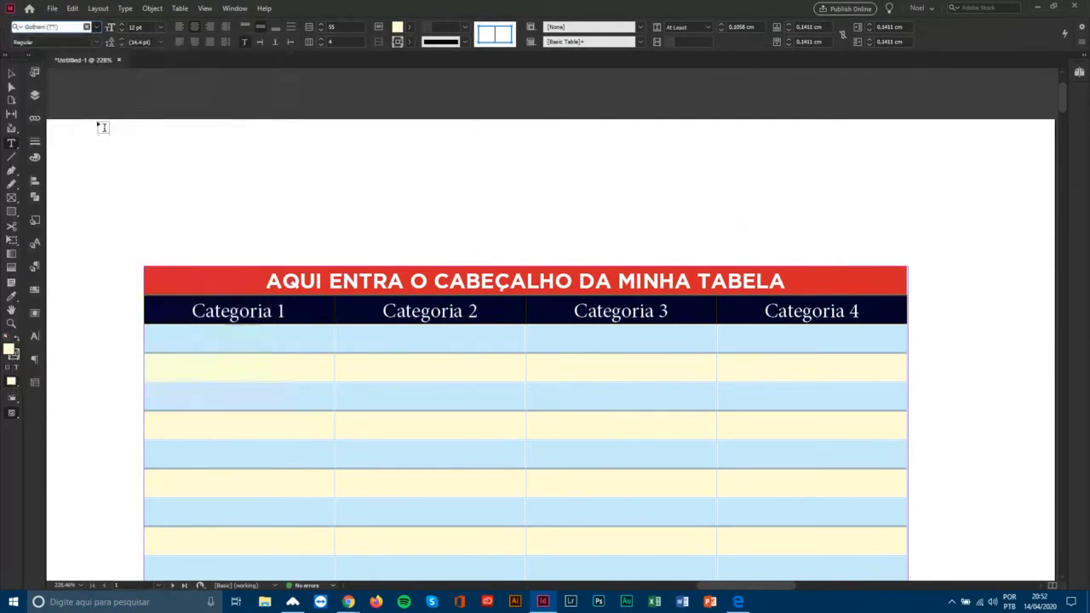
left_click(90, 42)
left_click(51, 104)
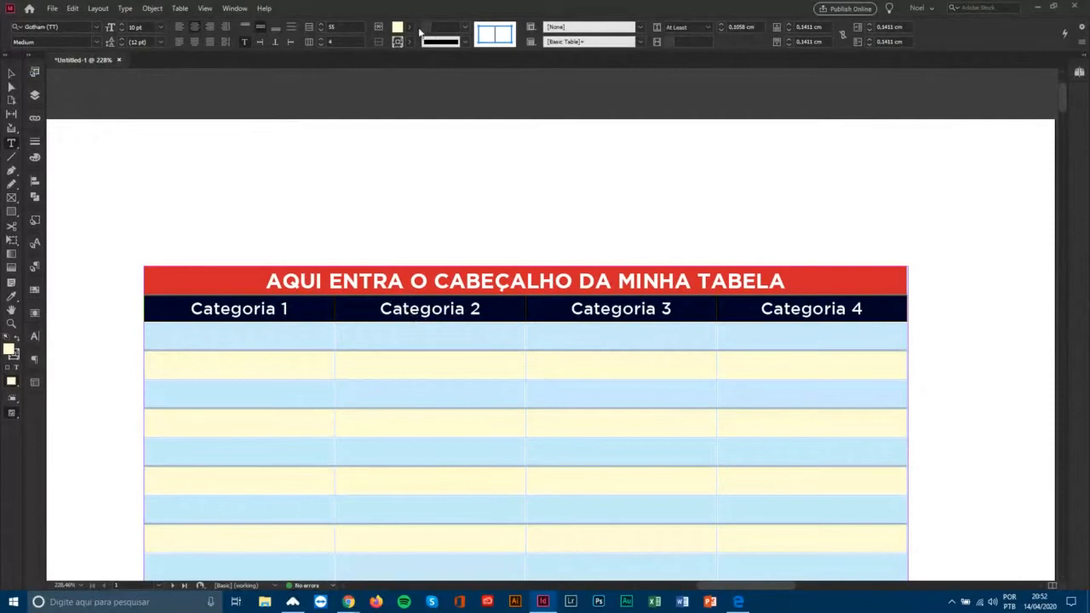
Fill the four category cells with solid [Black].
left_click(409, 30)
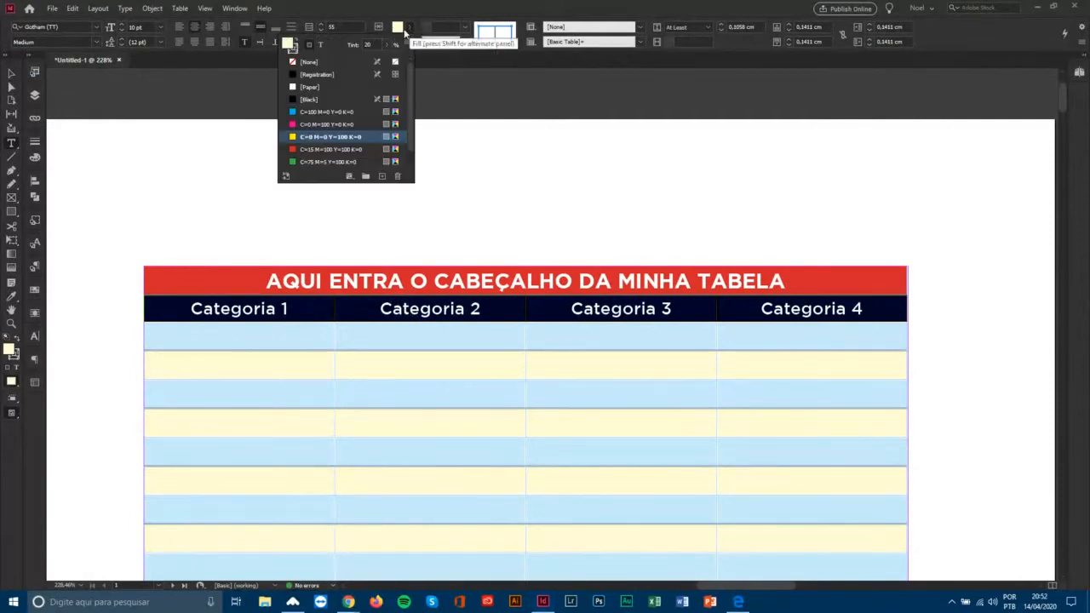
left_click(329, 100)
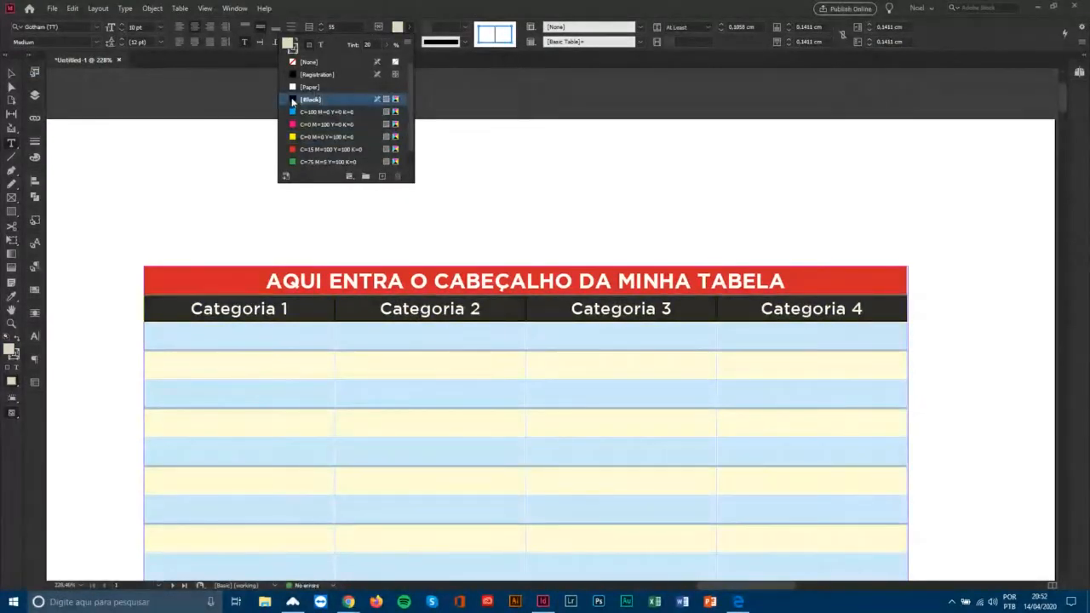
left_click(308, 99)
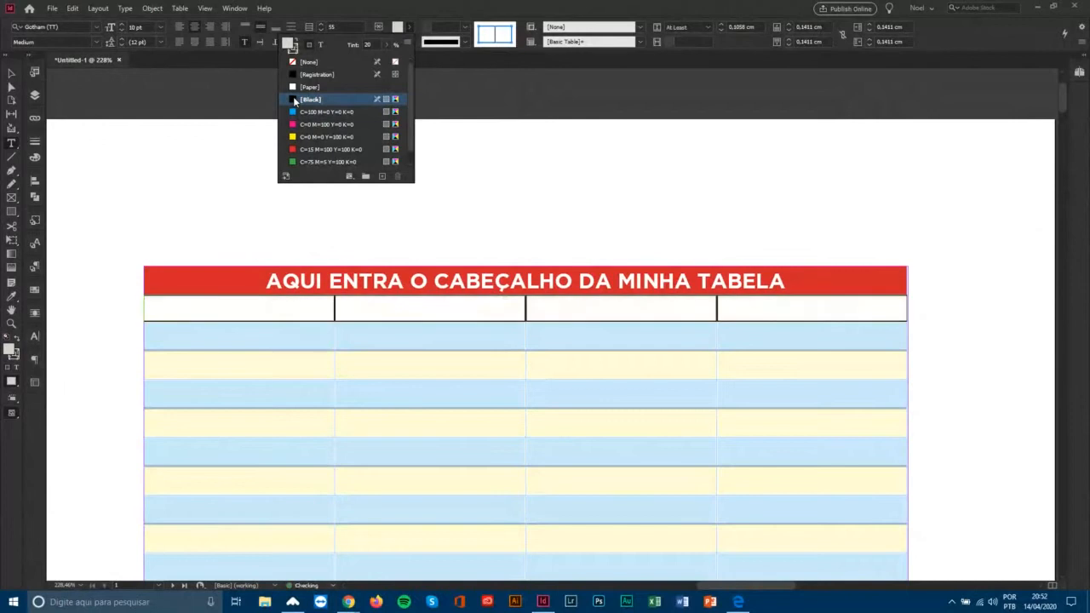
Change the category labels' text colour to [Paper] and deselect the table.
left_click(320, 44)
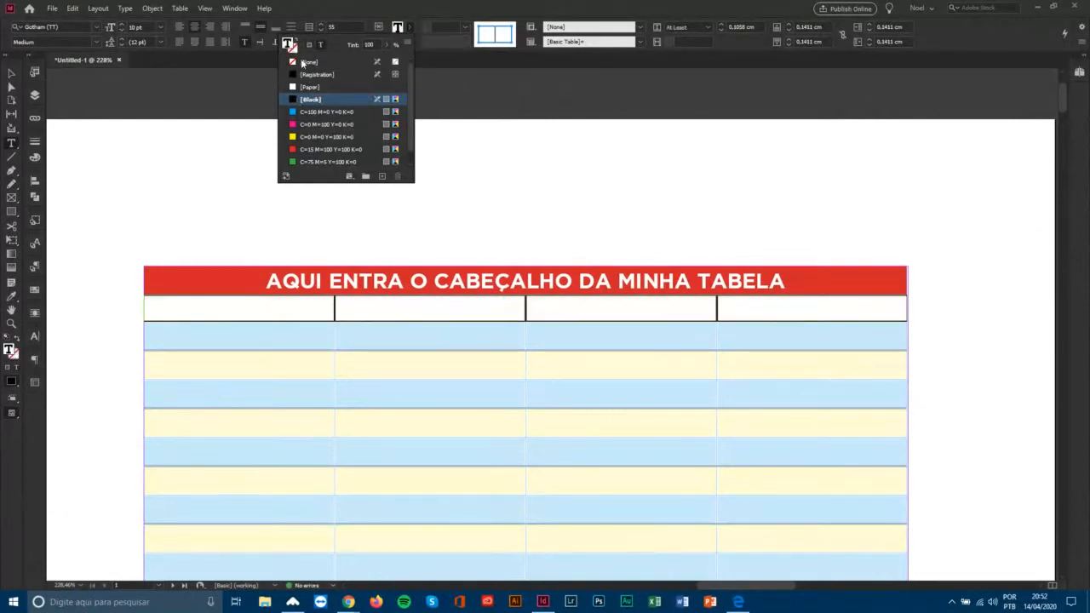
left_click(306, 90)
left_click(322, 284)
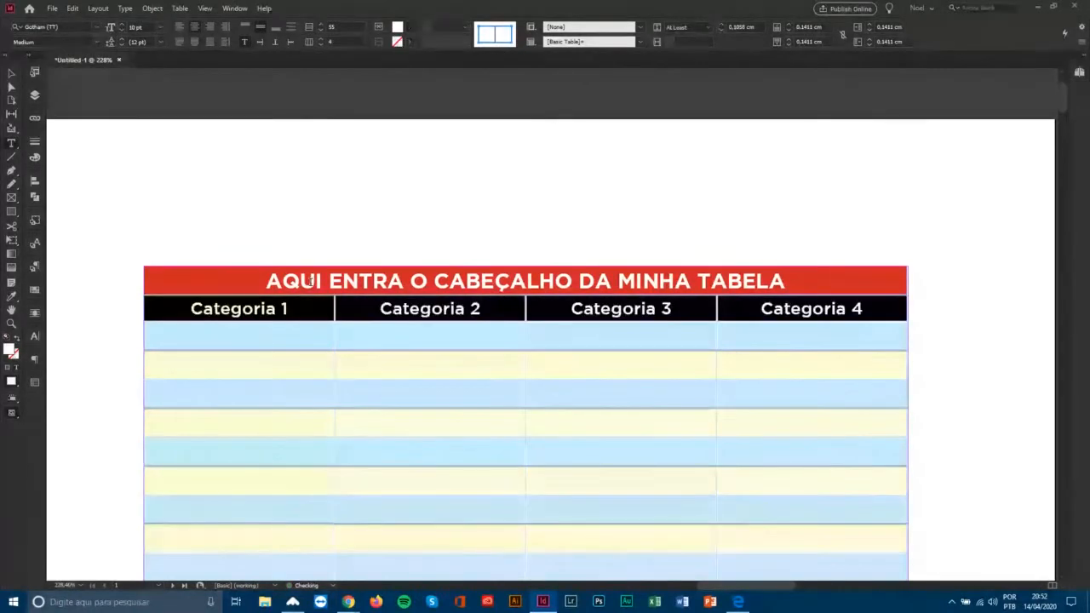
left_click(11, 74)
left_click(314, 205)
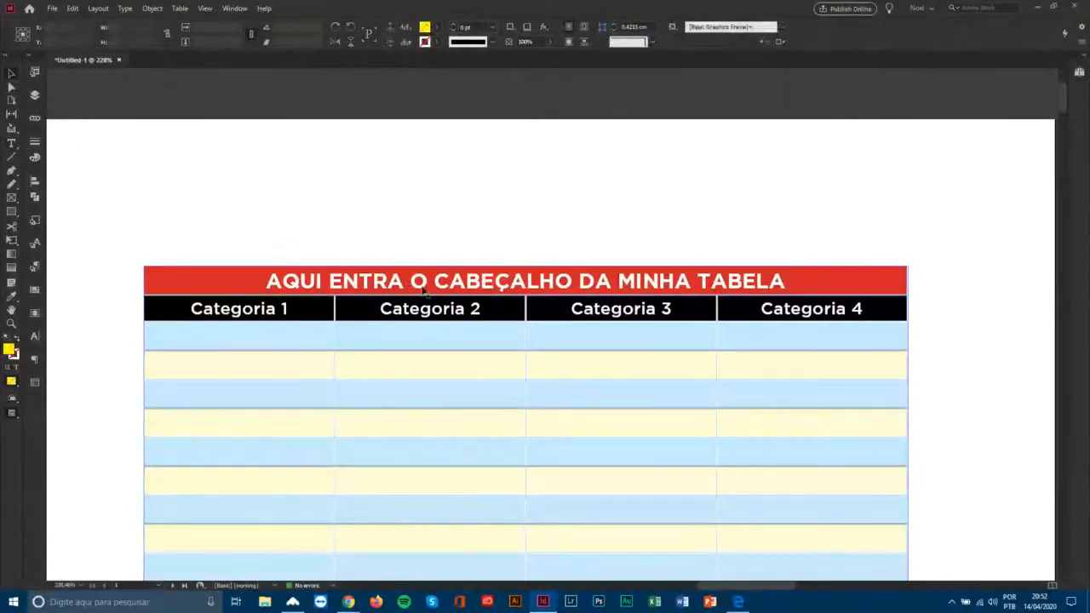
key("ctrl+1")
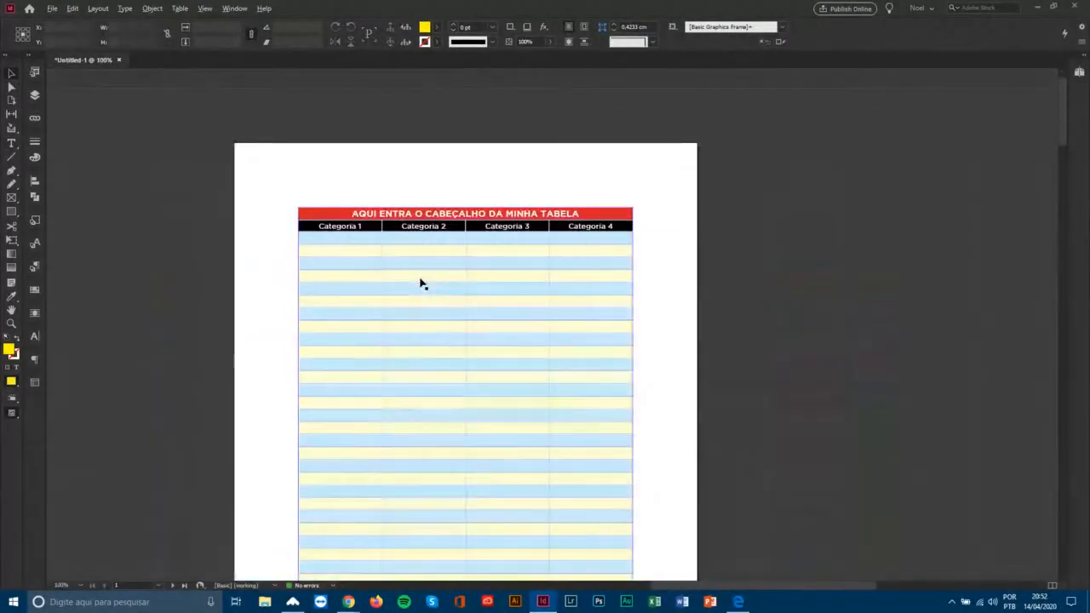
Inspect the first page's table down to its last row and review the table commands available for its two heading rows.
left_click_drag(432, 361, 693, 189)
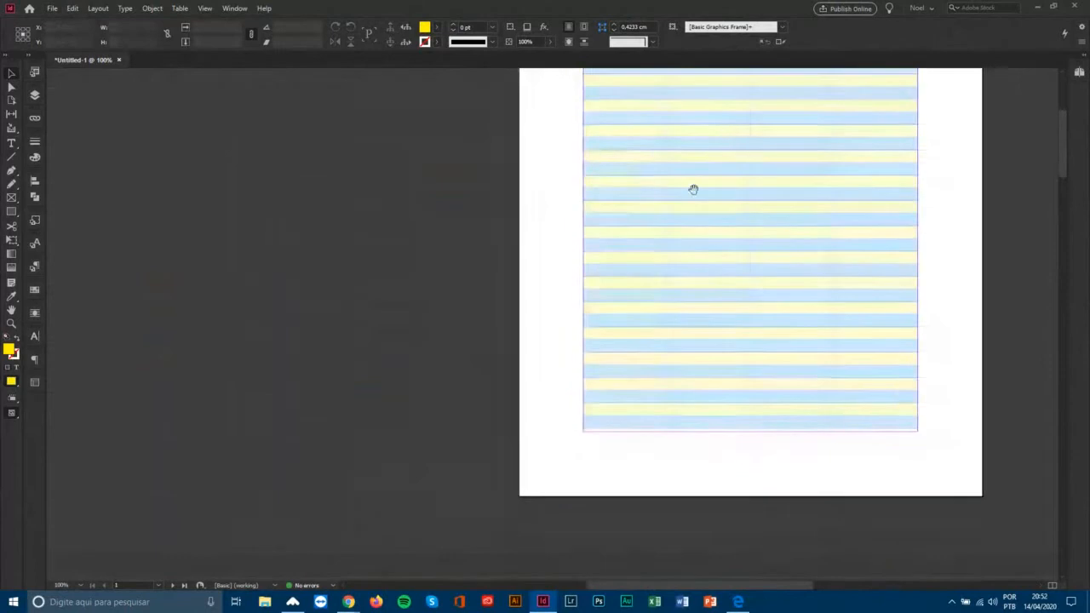
left_click_drag(674, 347, 783, 145)
left_click_drag(655, 397, 527, 481)
left_click_drag(659, 284, 508, 540)
left_click_drag(600, 187, 584, 347)
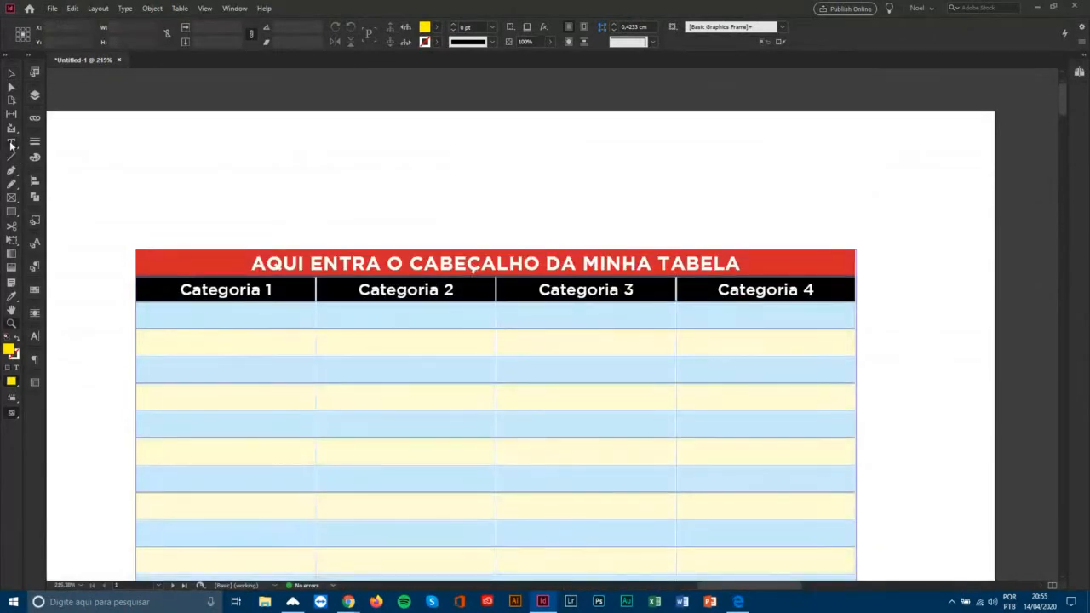
left_click(12, 143)
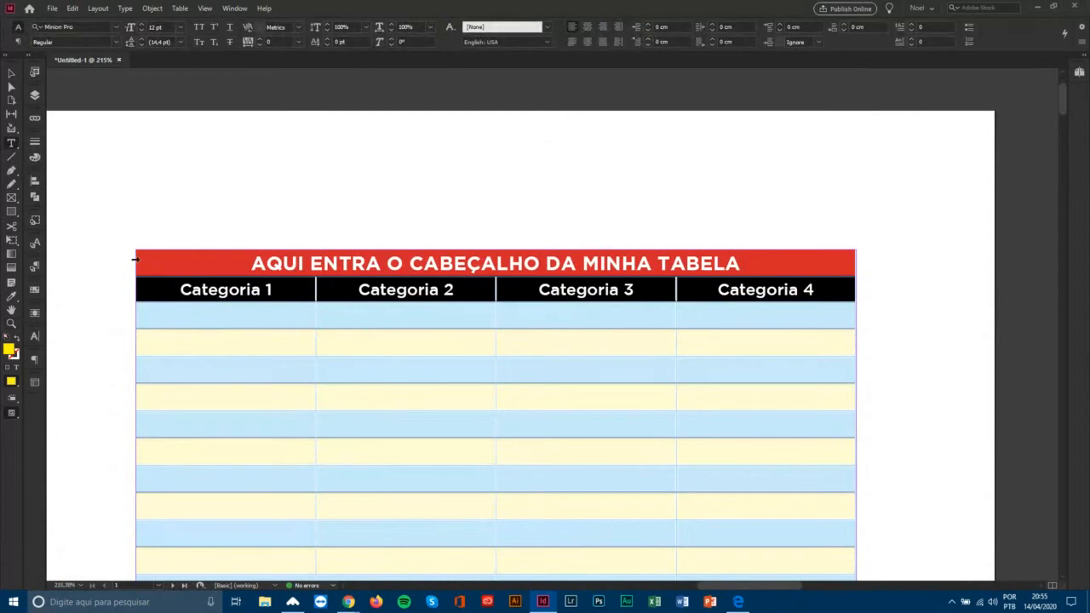
left_click_drag(135, 262, 139, 290)
right_click(149, 287)
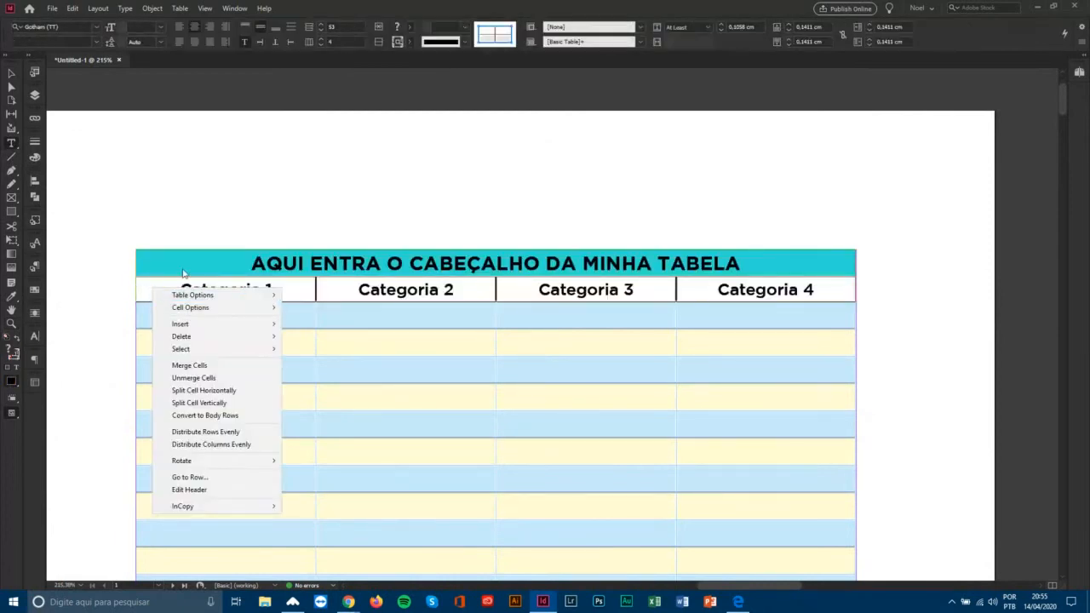
key("Escape")
left_click(173, 258)
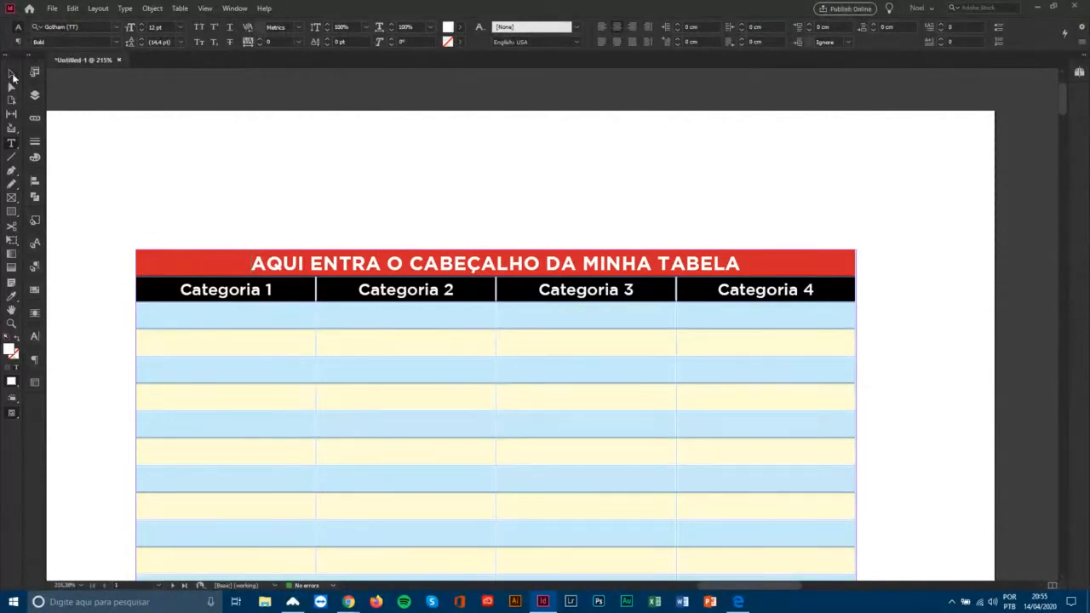
Examine the title and category rows of the table continuing on the next page.
left_click(12, 75)
key("ctrl+0")
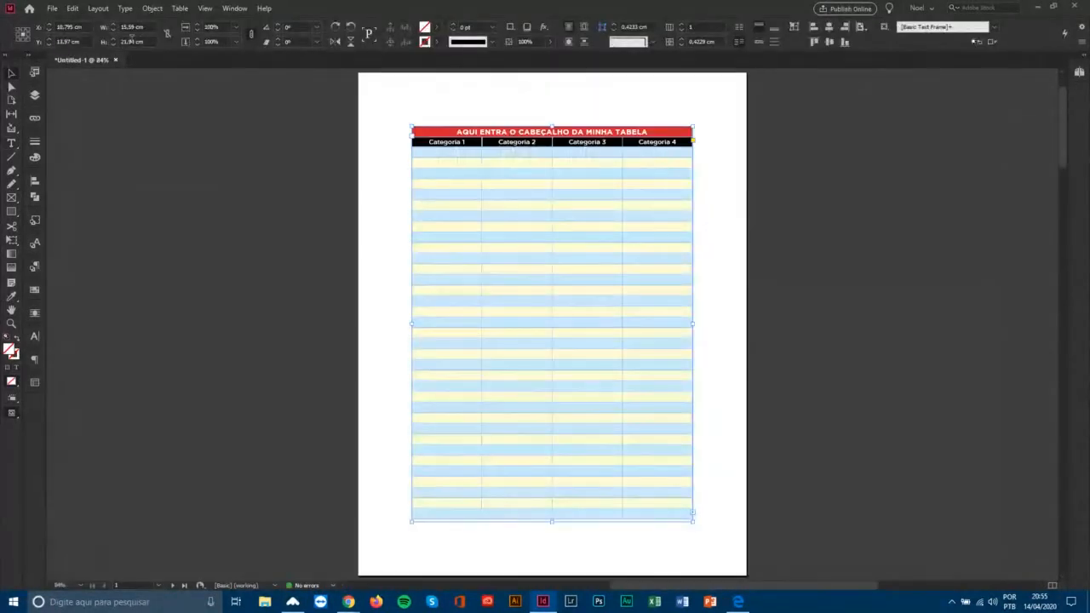
left_click_drag(270, 298, 372, 168)
left_click_drag(377, 364, 401, 224)
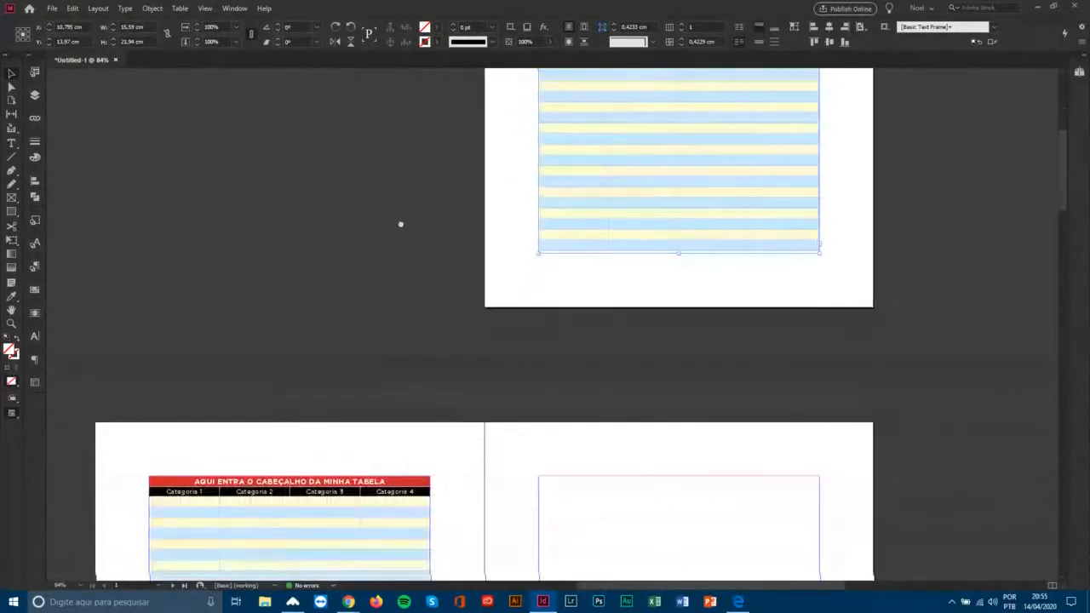
scroll(400, 224, "down", 2)
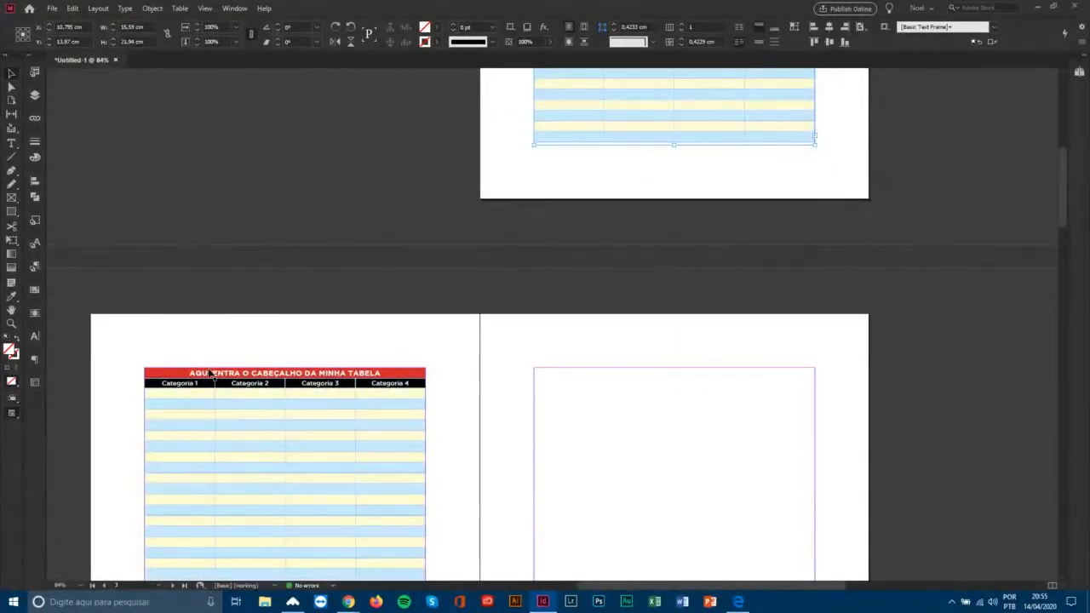
key("z")
left_click_drag(107, 339, 247, 422)
left_click(12, 77)
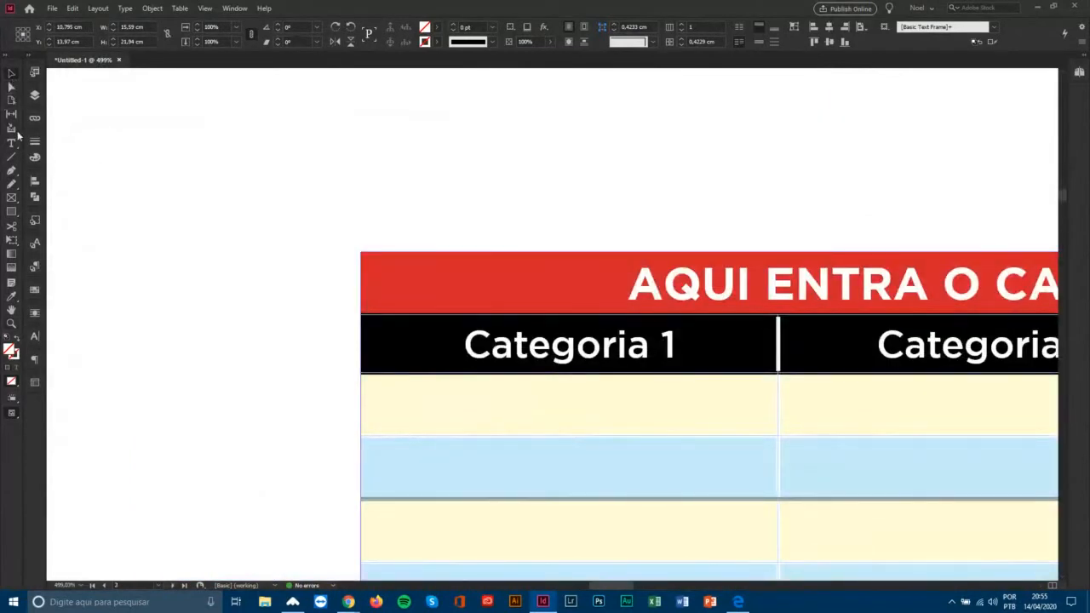
left_click(12, 144)
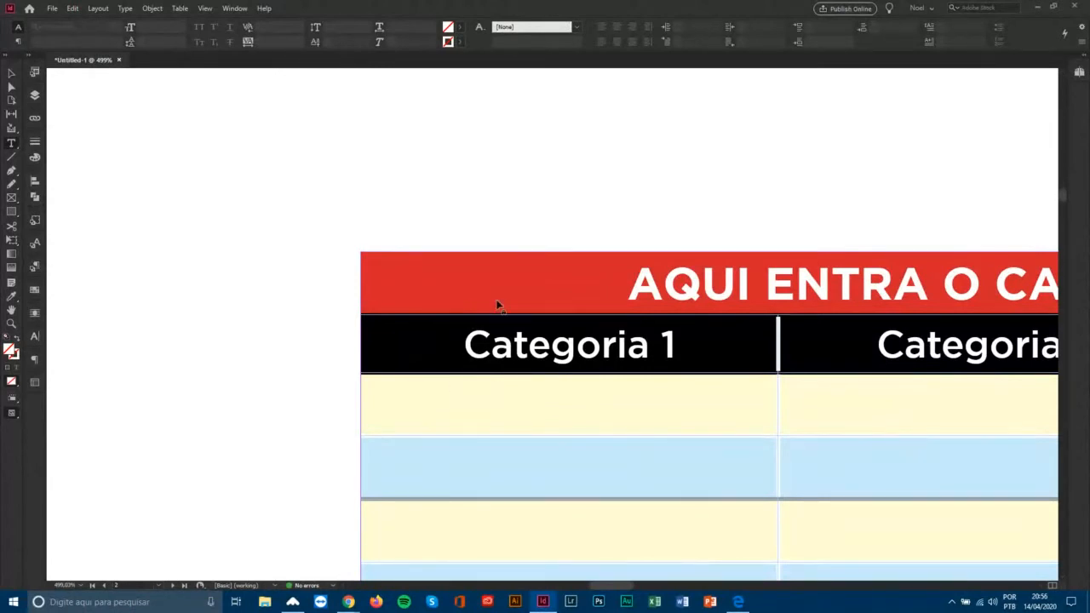
Fill the first page's title row with the yellow swatch C=0 M=0 Y=100 K=0.
key("ctrl+0")
scroll(520, 297, "up", 10)
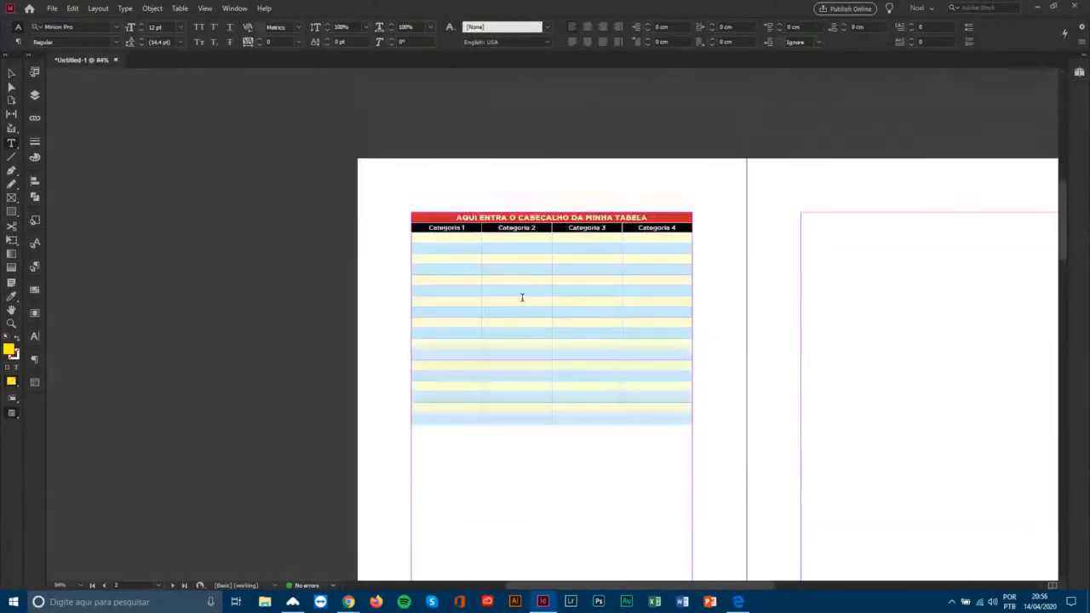
scroll(521, 290, "up", 1)
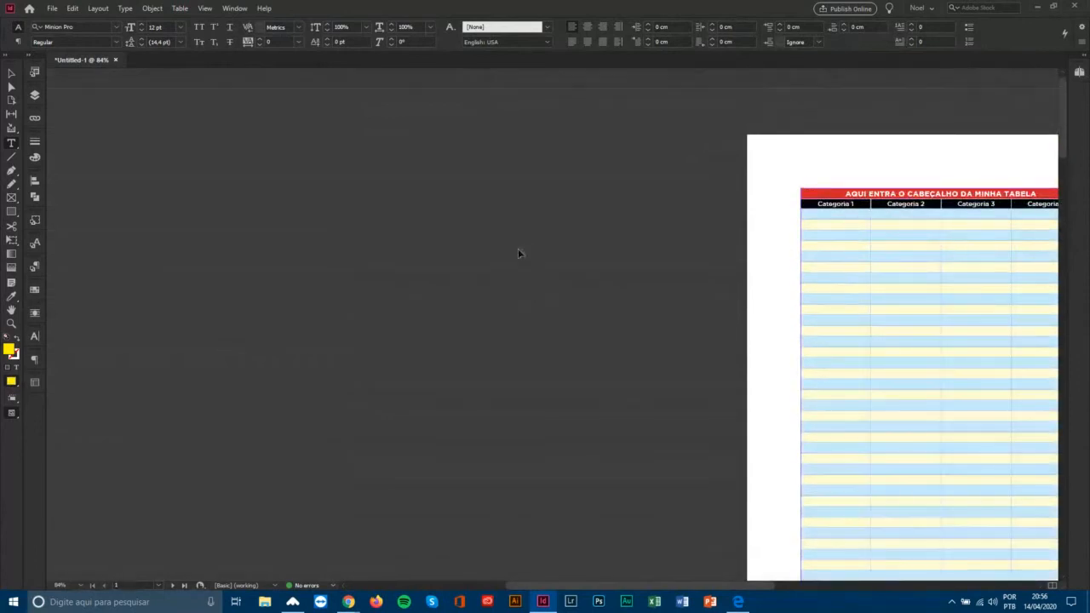
scroll(520, 253, "right", 4)
scroll(551, 190, "up", 4)
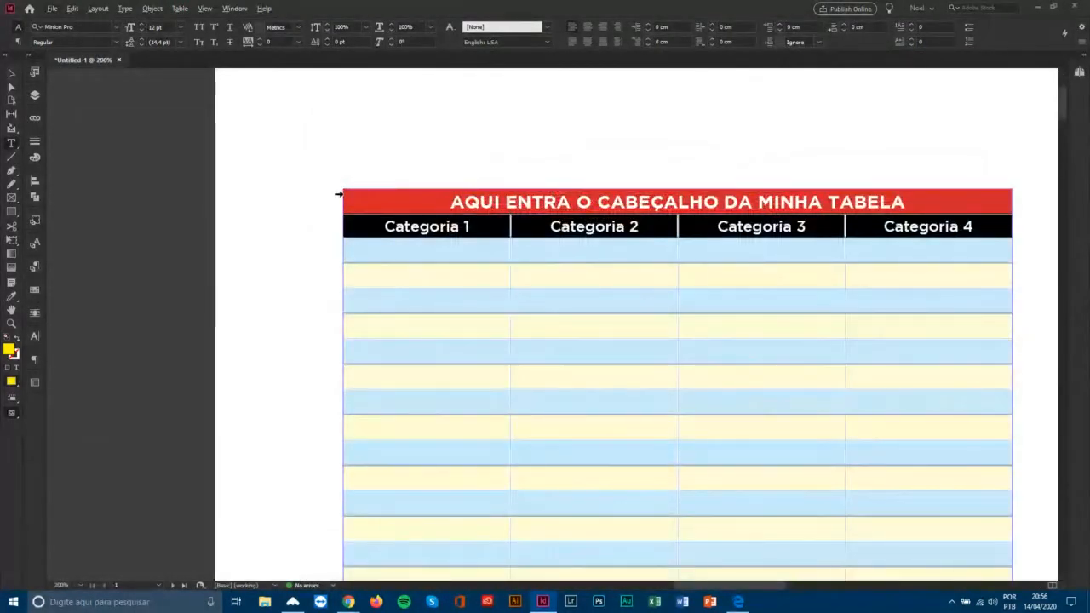
left_click(342, 188)
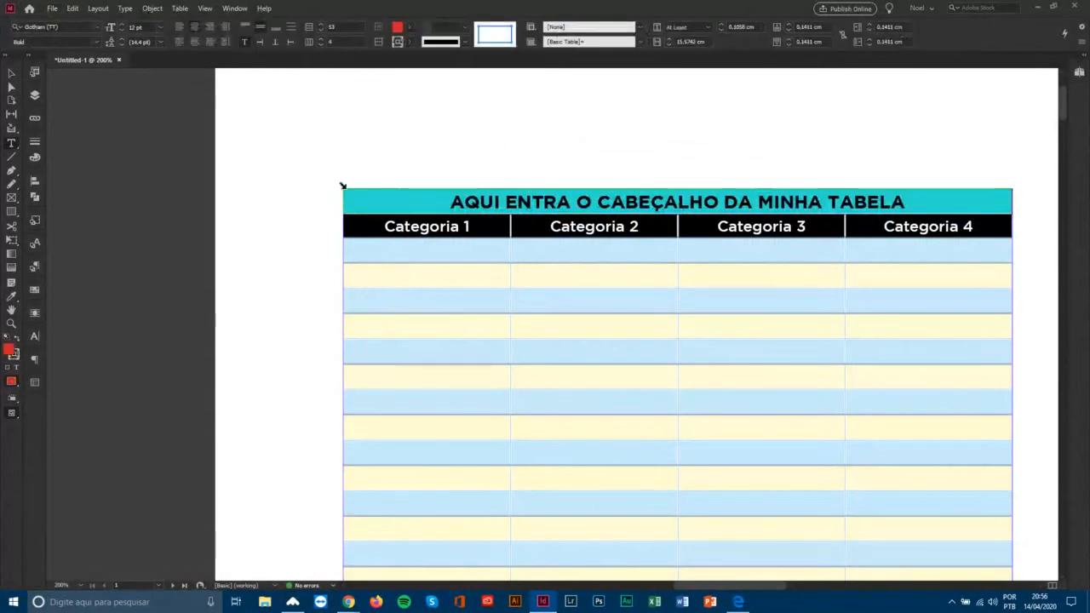
left_click(412, 27)
left_click(312, 136)
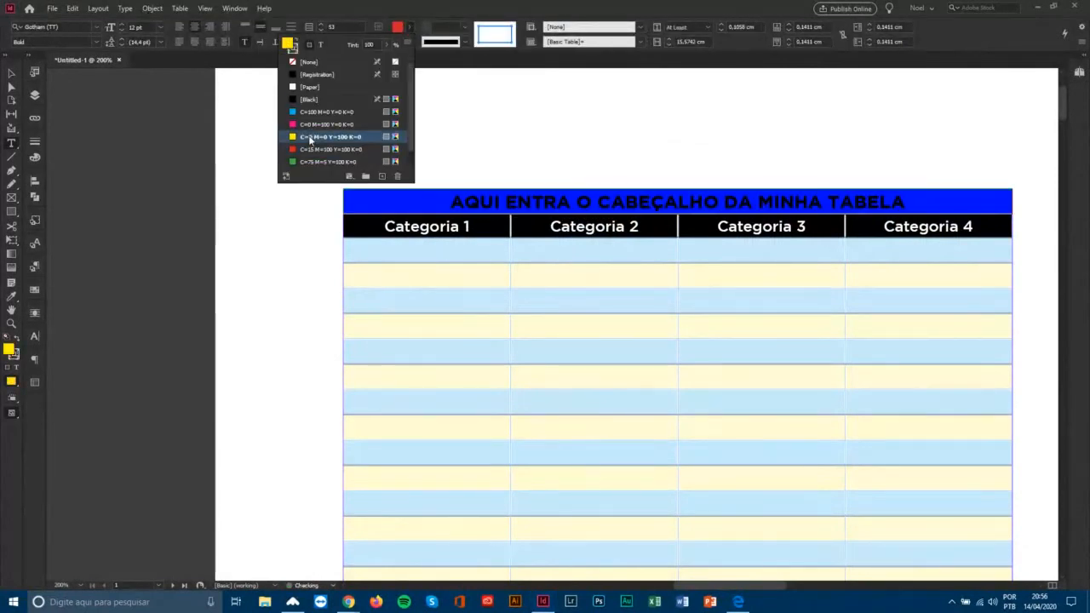
Change the title text's colour to the red swatch C=15 M=100 Y=100 K=0.
left_click(451, 224)
left_click_drag(451, 202, 898, 202)
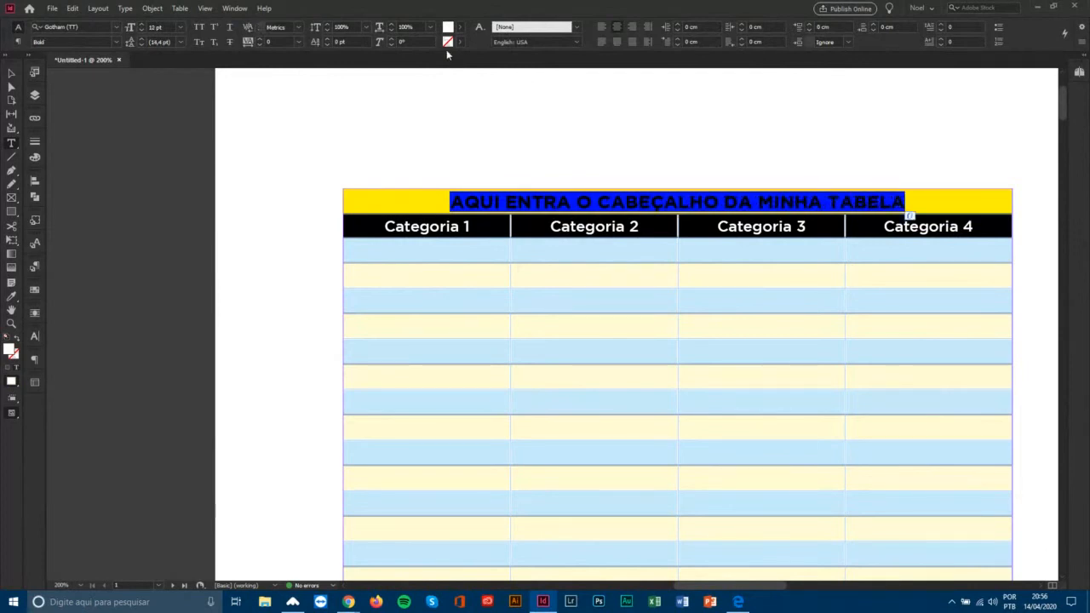
left_click(461, 31)
left_click(381, 149)
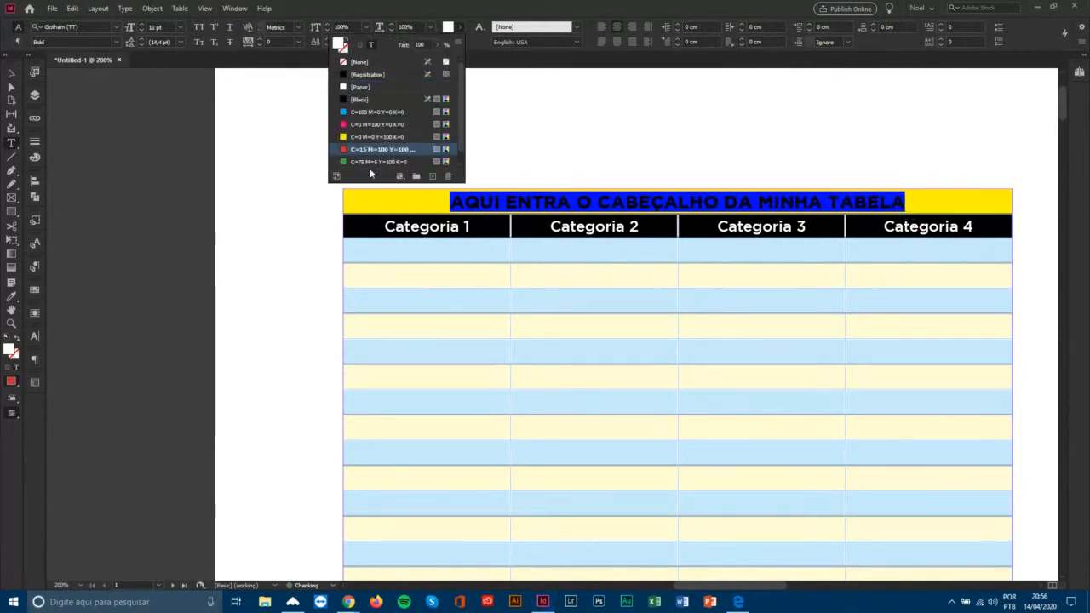
Change the four category labels' text colour to the yellow swatch C=0 M=0 Y=100 K=0.
left_click(372, 227)
left_click_drag(366, 225, 921, 223)
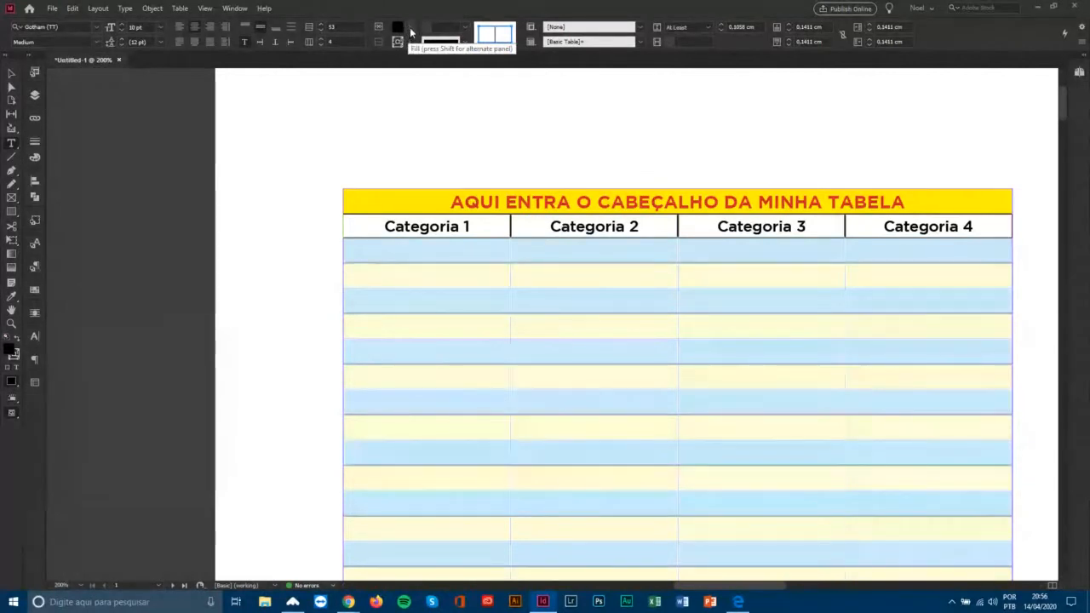
left_click(410, 33)
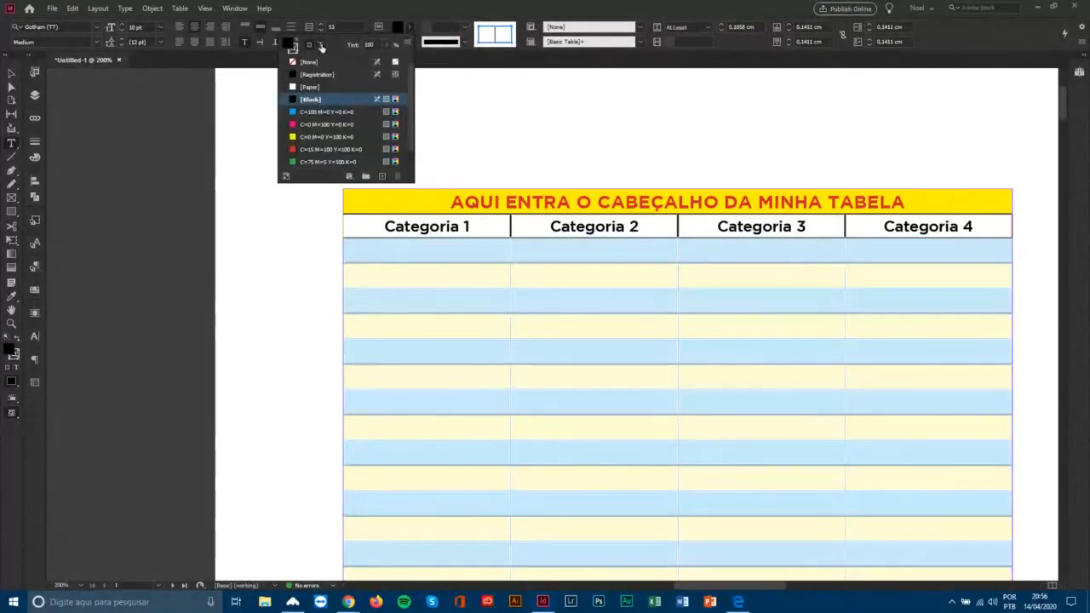
left_click(326, 136)
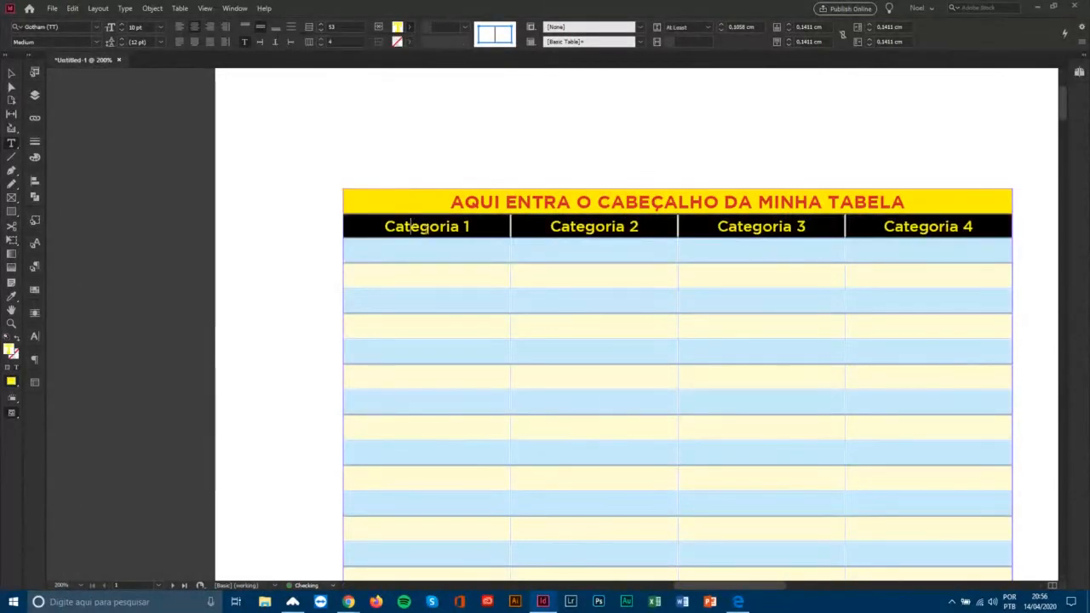
Compare the recoloured title and category rows on the first page with those on the following page.
key("ctrl+0")
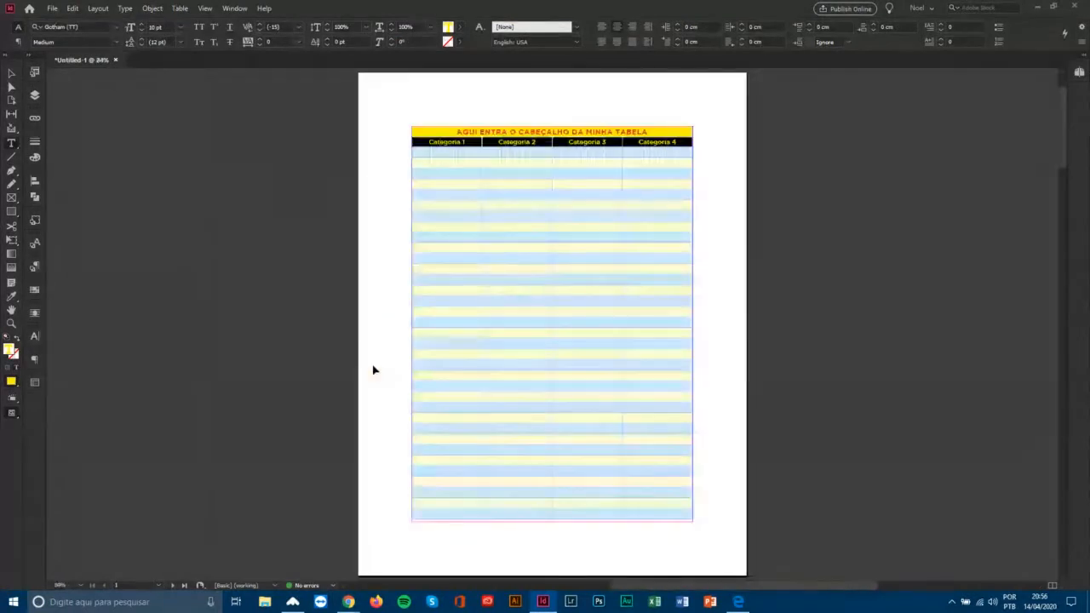
scroll(378, 366, "down", 5)
scroll(390, 377, "up", 1)
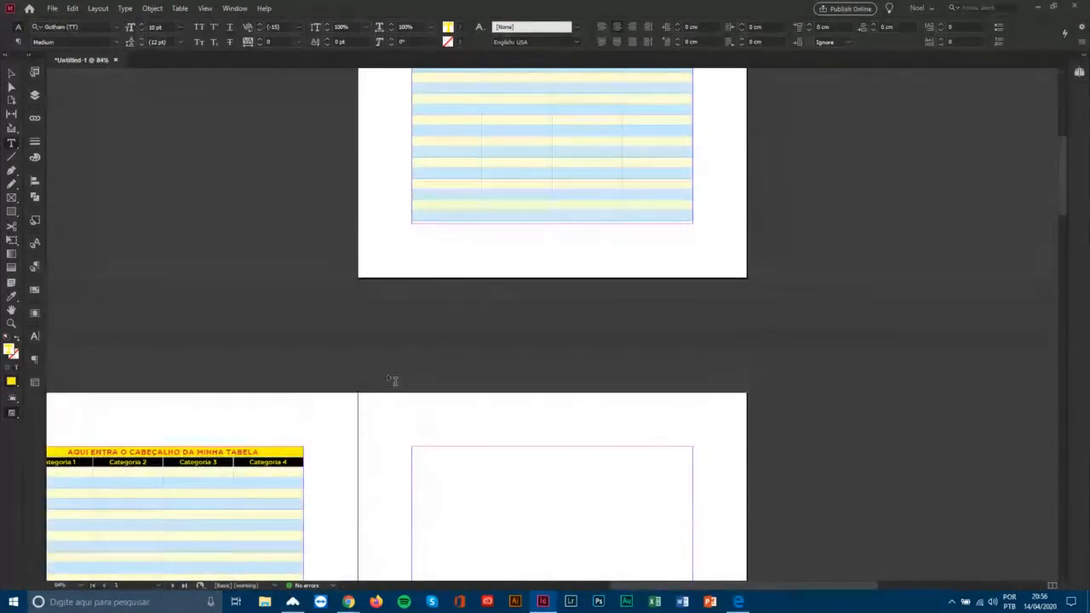
scroll(393, 380, "up", 6)
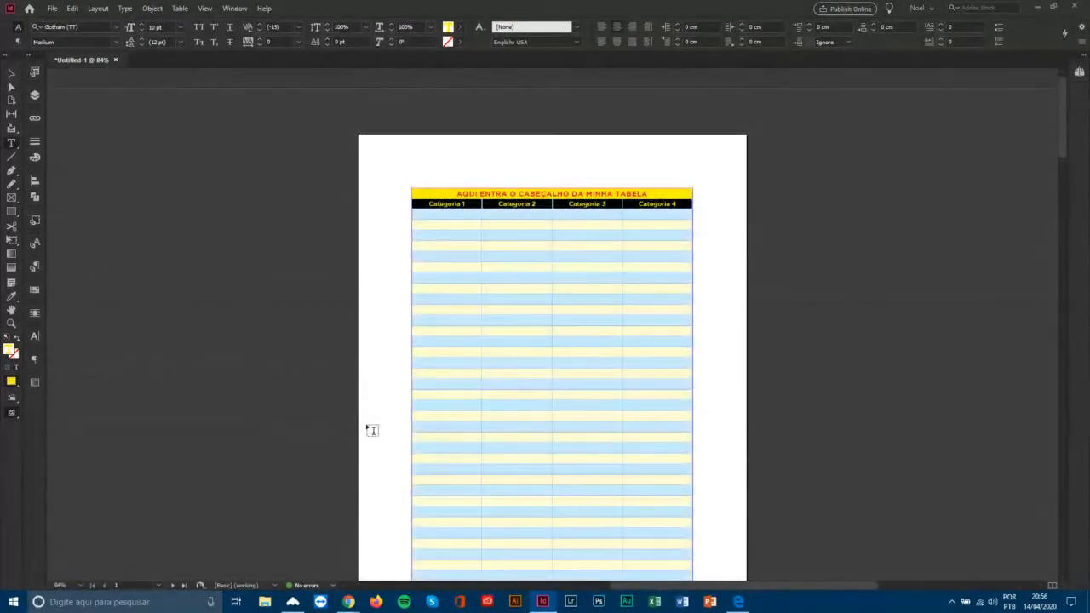
left_click(11, 74)
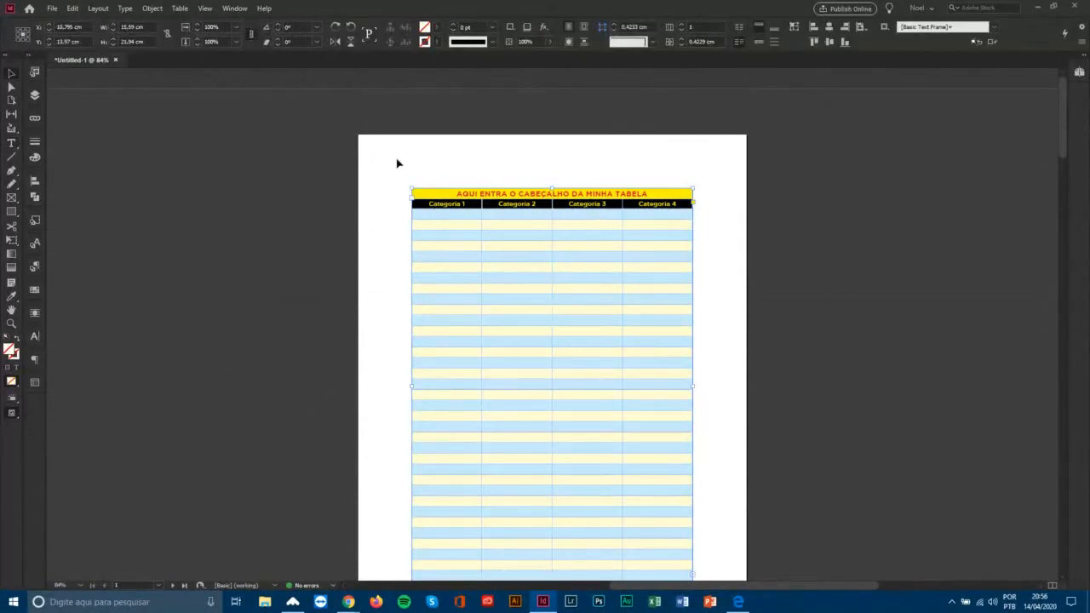
scroll(399, 159, "up", 3)
scroll(413, 198, "up", 2)
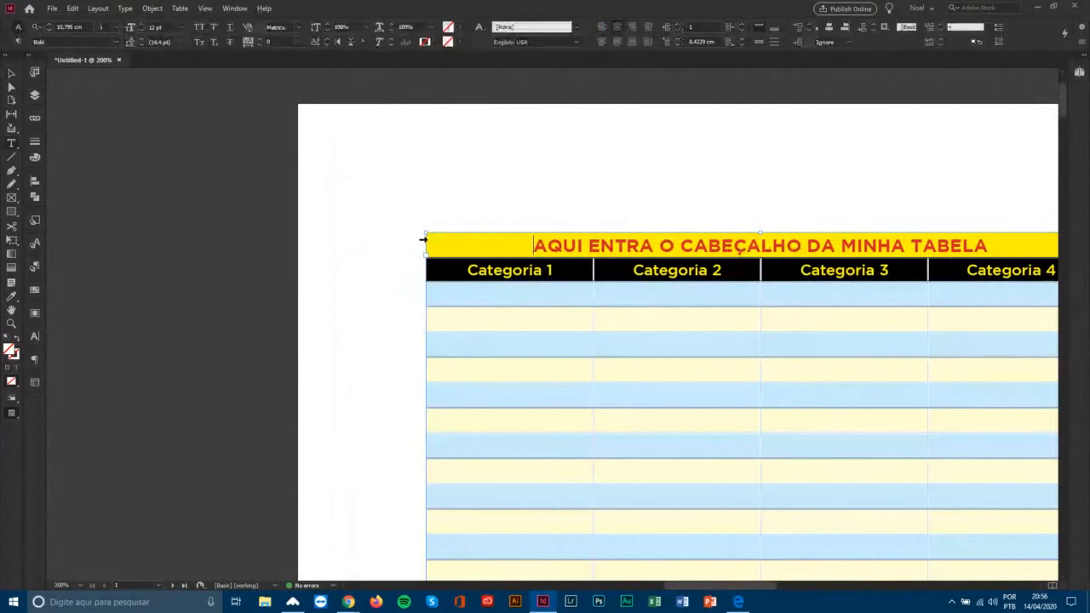
Delete the title row and the category row from the table and place the cursor in its first cell.
left_click_drag(426, 243, 432, 275)
right_click(440, 284)
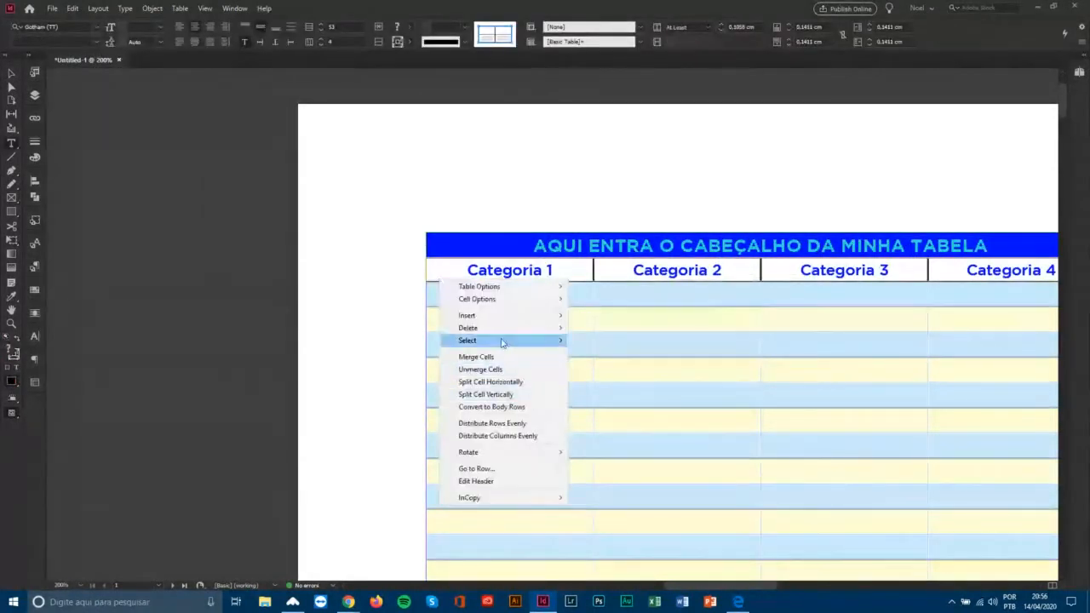
mouse_move(509, 328)
left_click(590, 323)
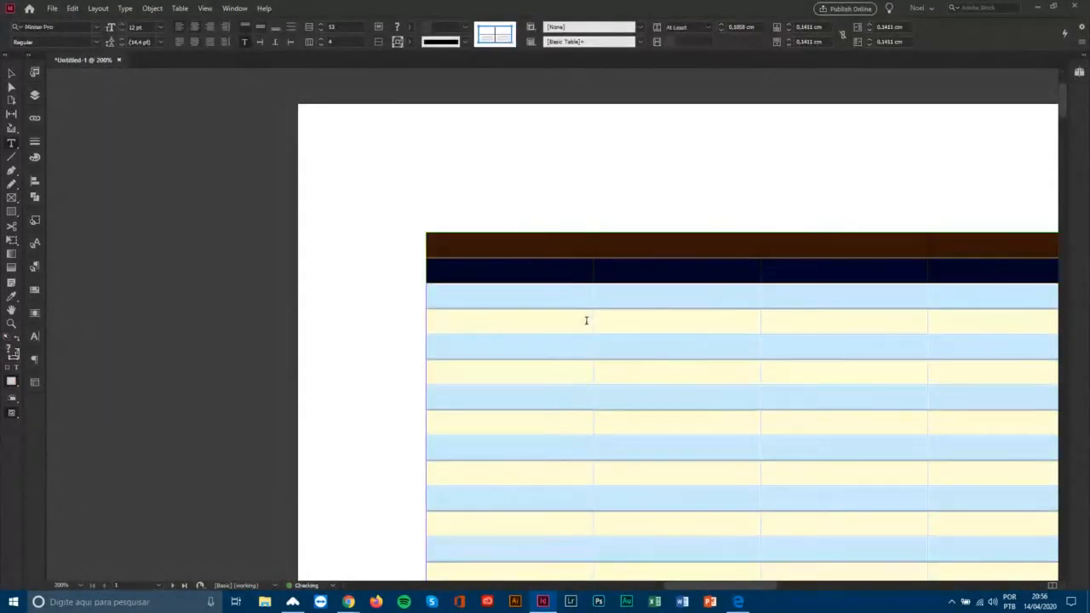
left_click(552, 274)
left_click(485, 240)
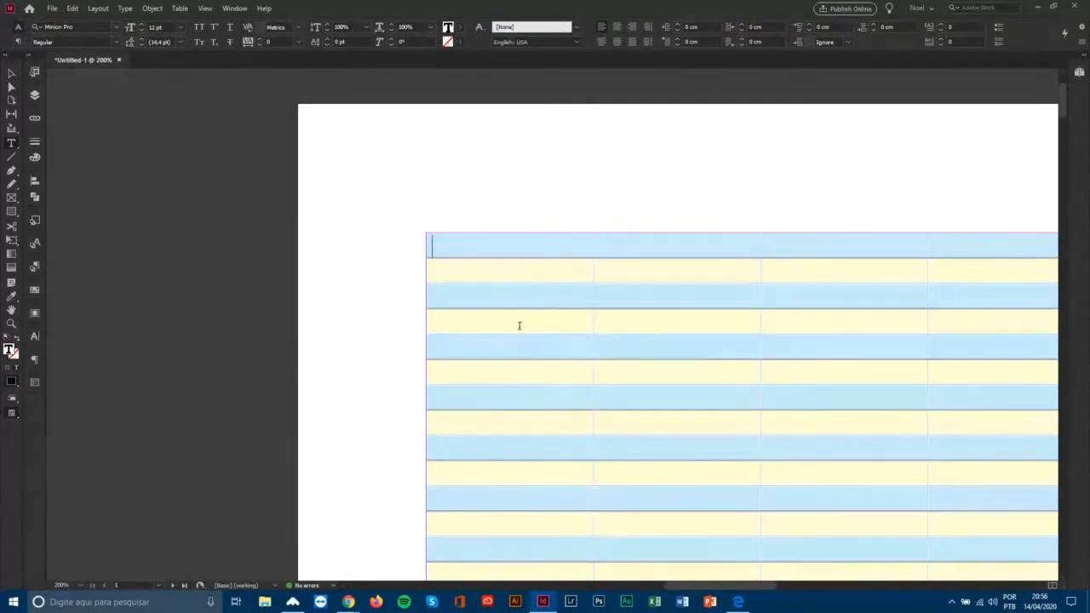
Merge the four cells of the table's first row into one.
scroll(519, 326, "down", 2)
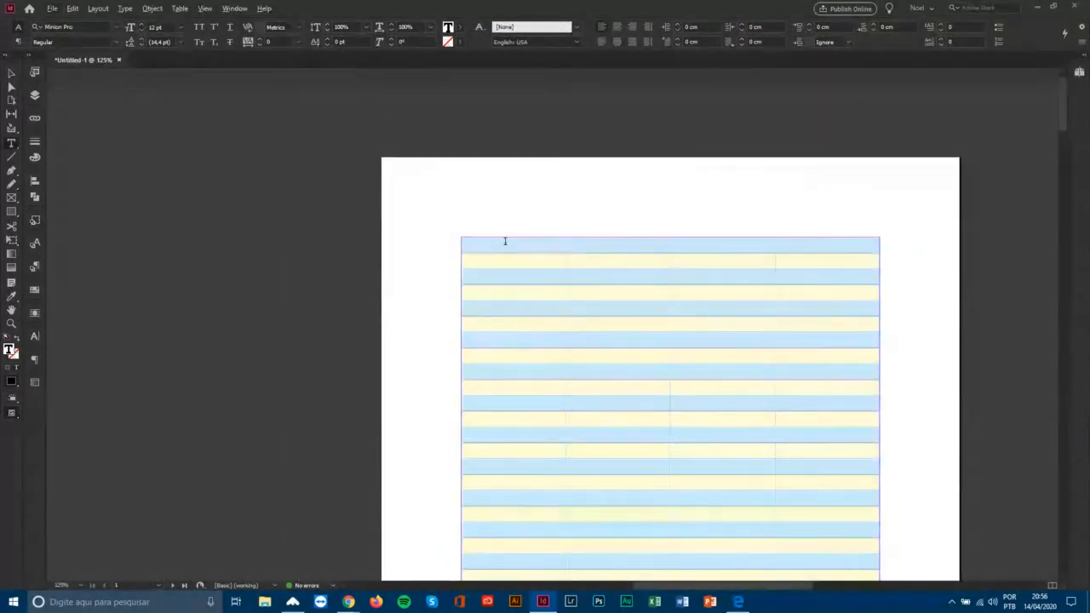
scroll(912, 285, "up", 2)
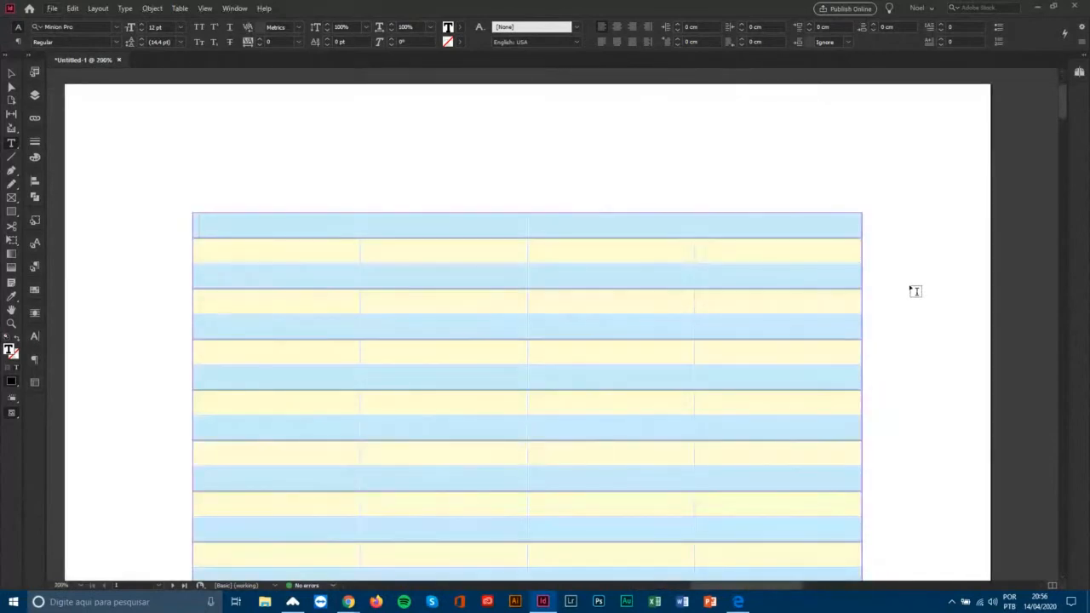
left_click_drag(275, 224, 786, 227)
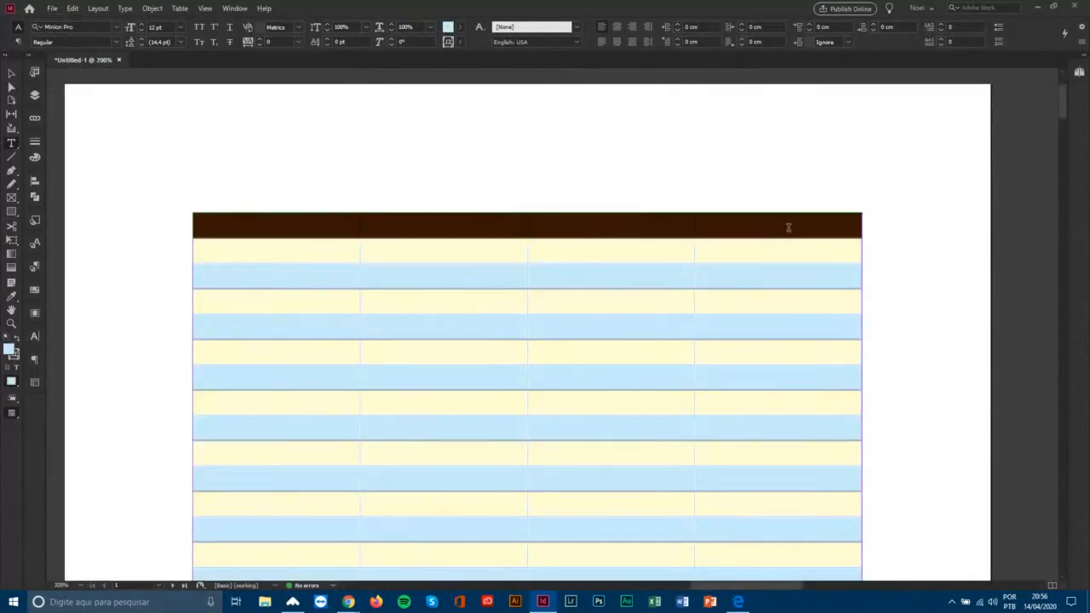
right_click(340, 231)
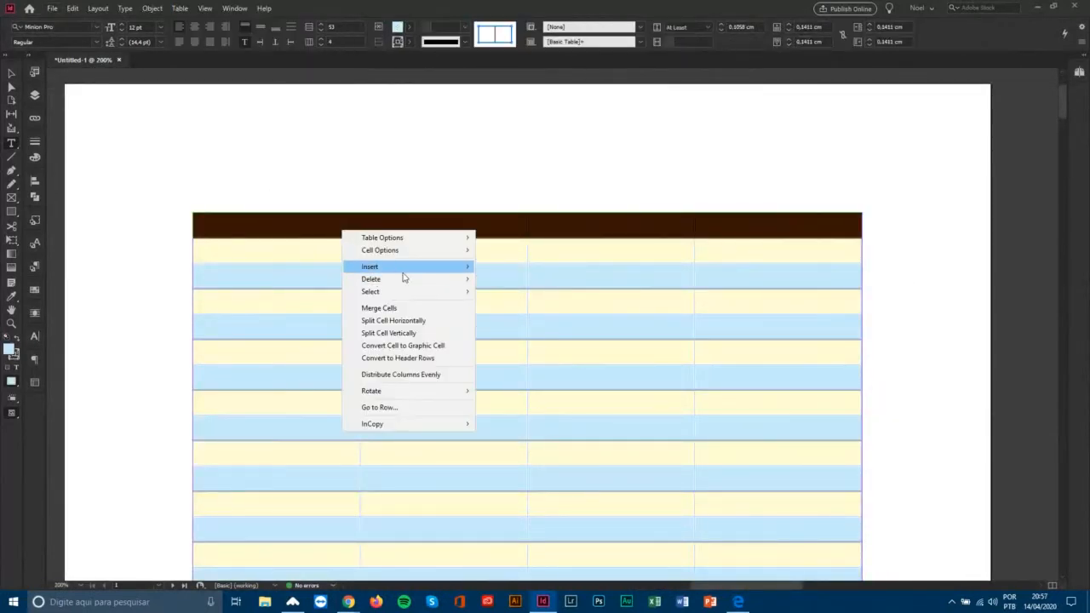
left_click(385, 314)
Enter the title "AQUI ENTRA O CABEÇALHO DA MINHA TABELA" in the merged first row and centre it.
left_click(339, 226)
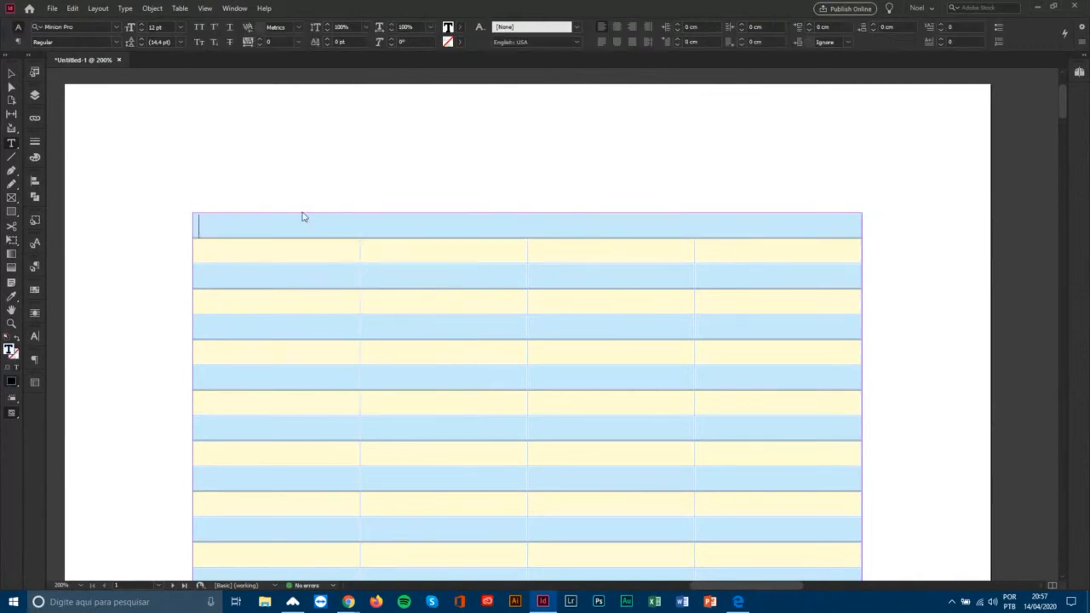
type("AQUI ENTRA")
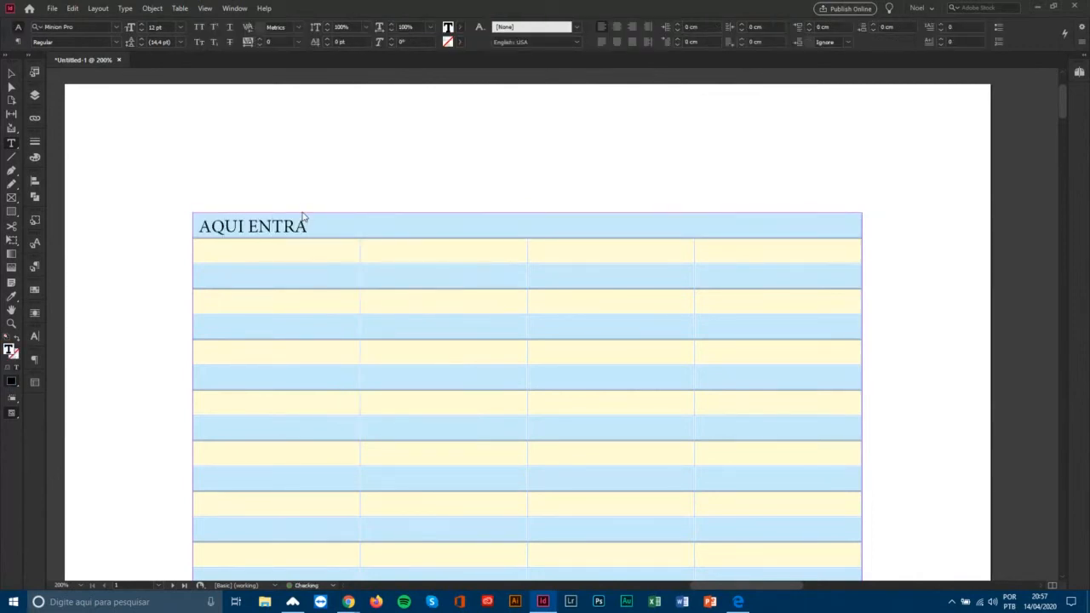
type(" O CABEÇALHO DA MINHA ")
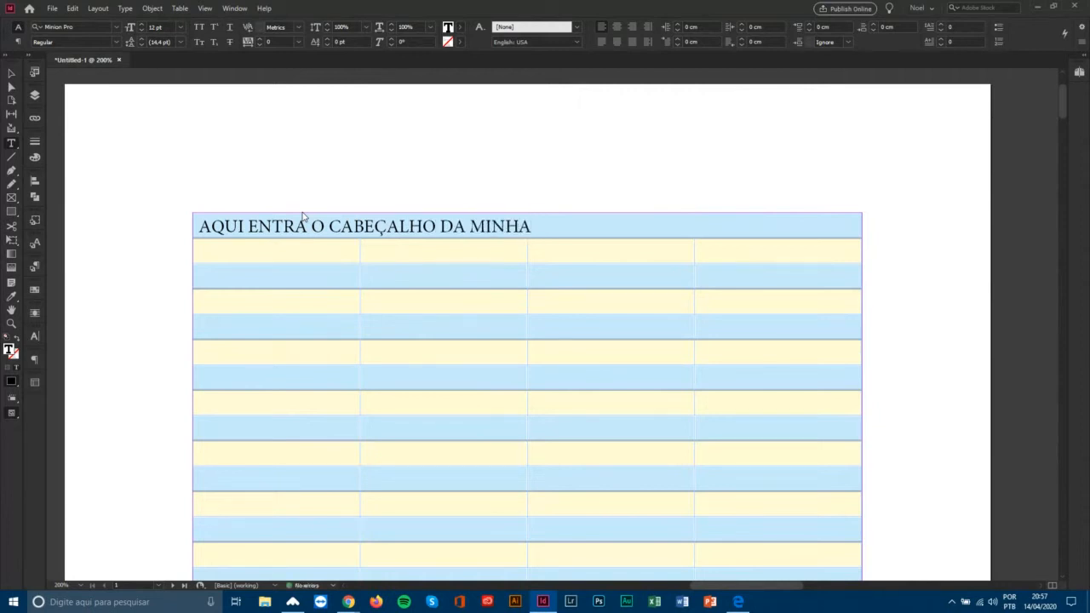
type("TABELA")
left_click(616, 26)
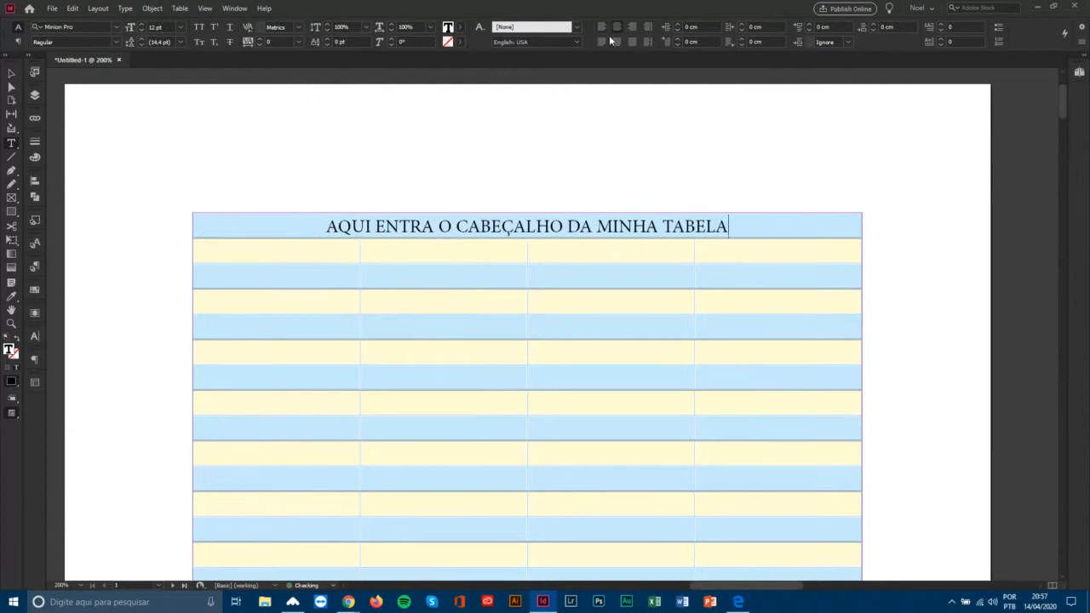
Format the table title in Gotham (TT) Bold with the [Paper] text colour.
triple_click(372, 227)
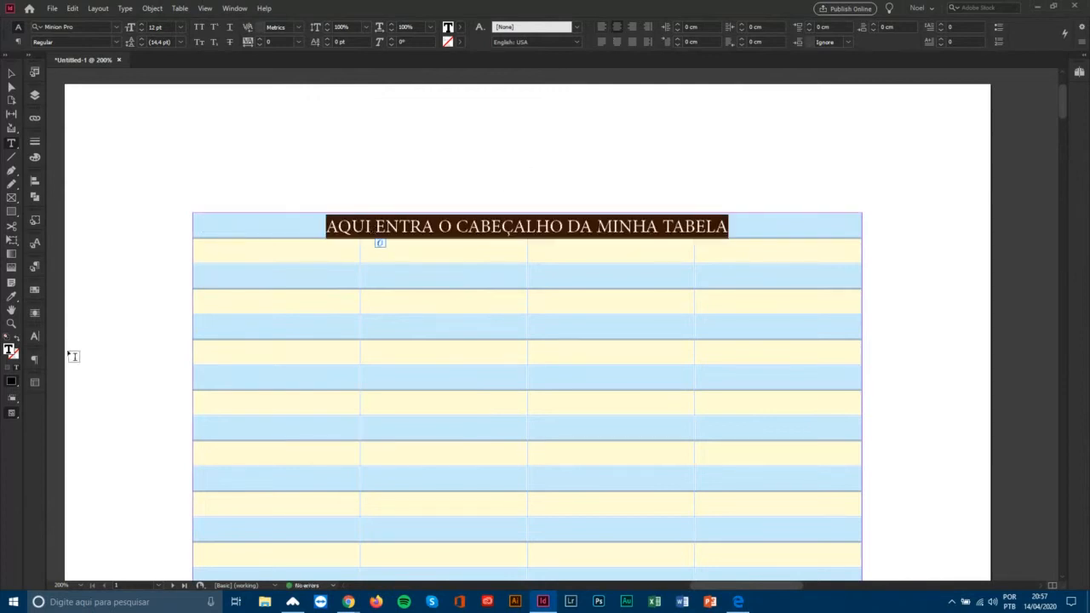
left_click(35, 361)
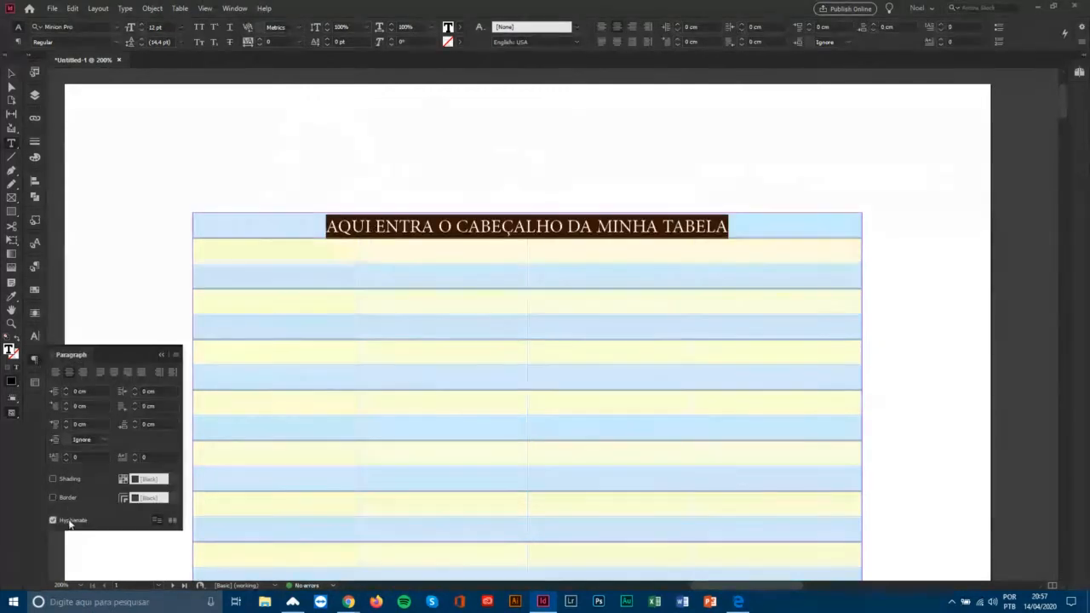
left_click(161, 354)
left_click(90, 26)
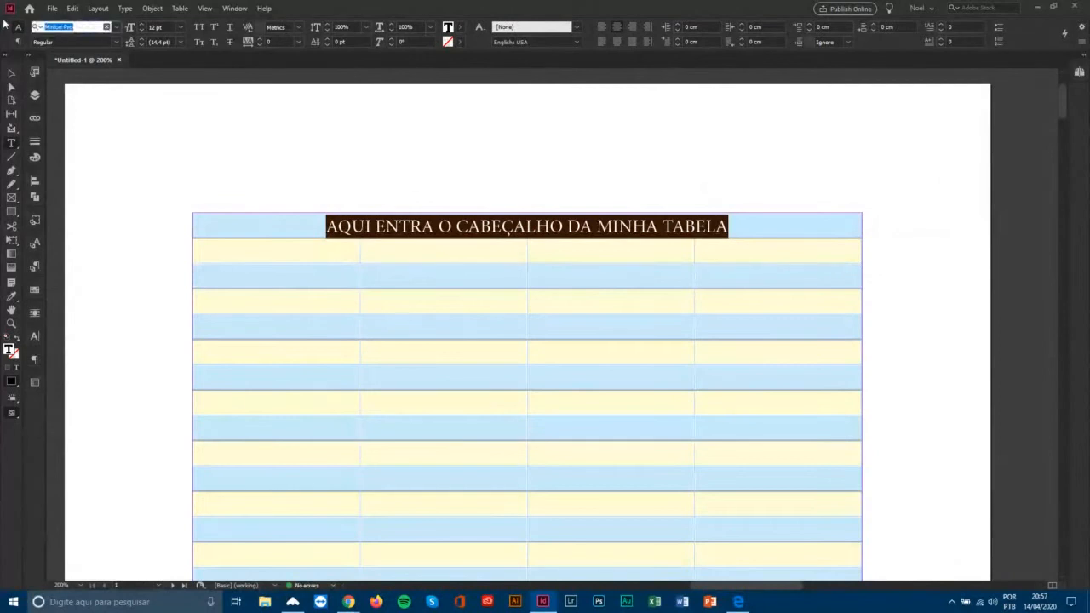
type("Gotha")
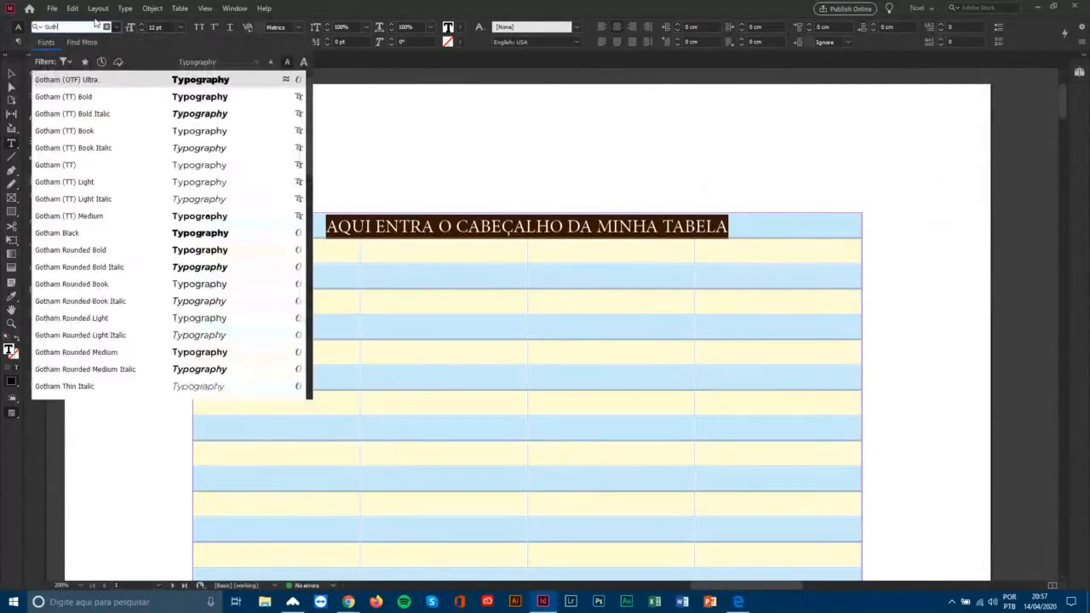
left_click(108, 97)
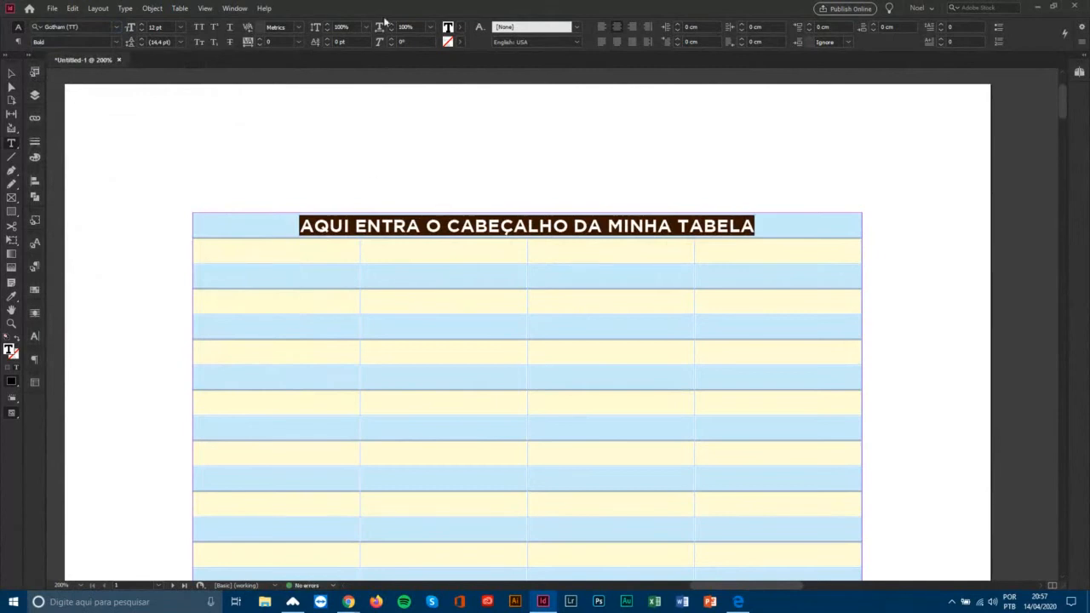
left_click(460, 27)
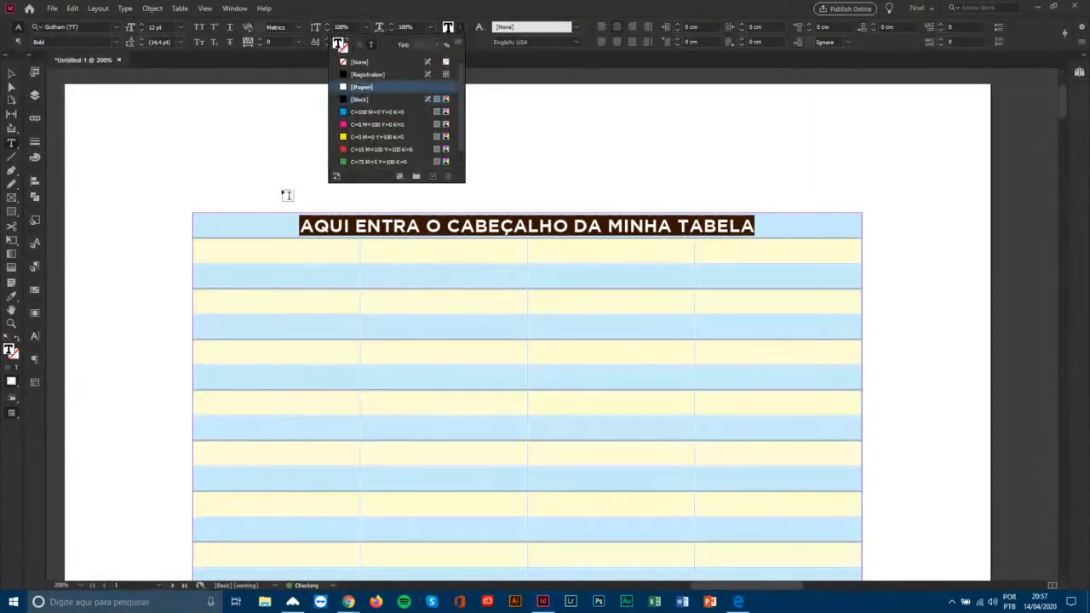
Fill the title row with the red swatch C=15 M=100 Y=100 K=0.
left_click(190, 229)
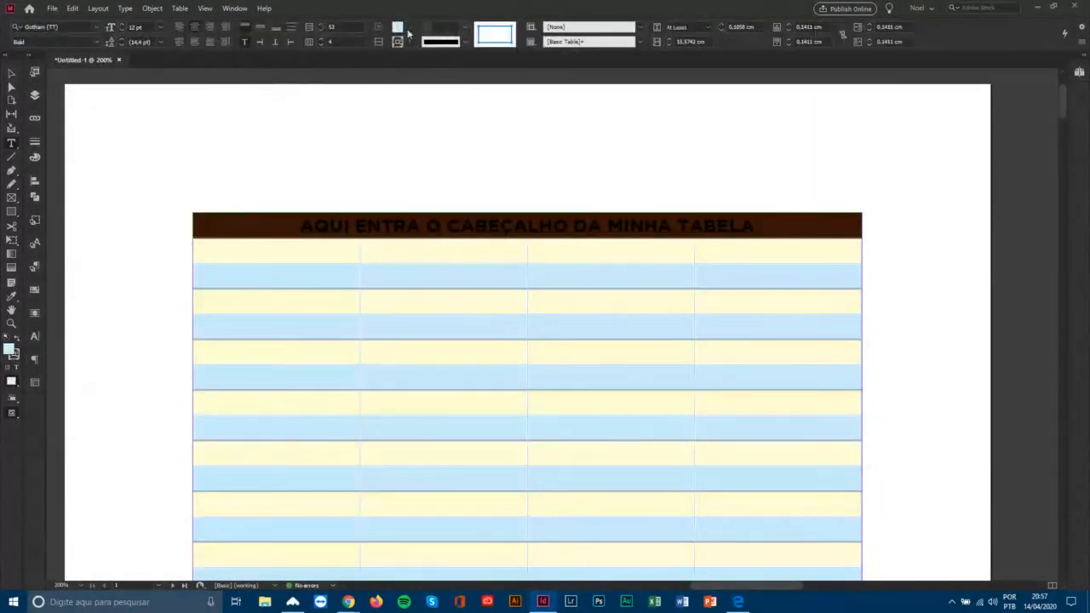
left_click(410, 30)
left_click(318, 151)
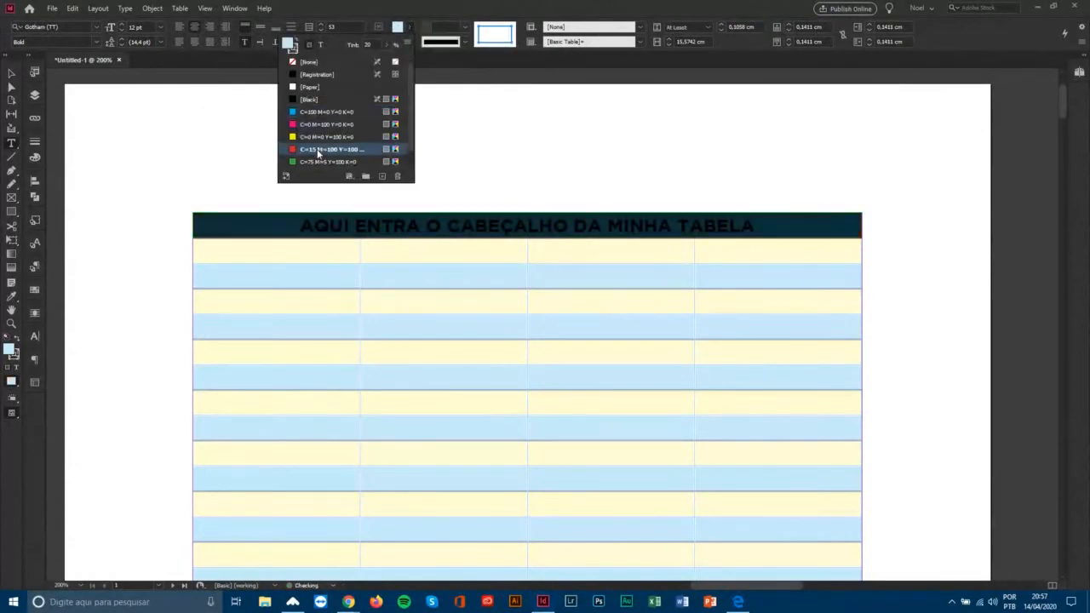
left_click(317, 151)
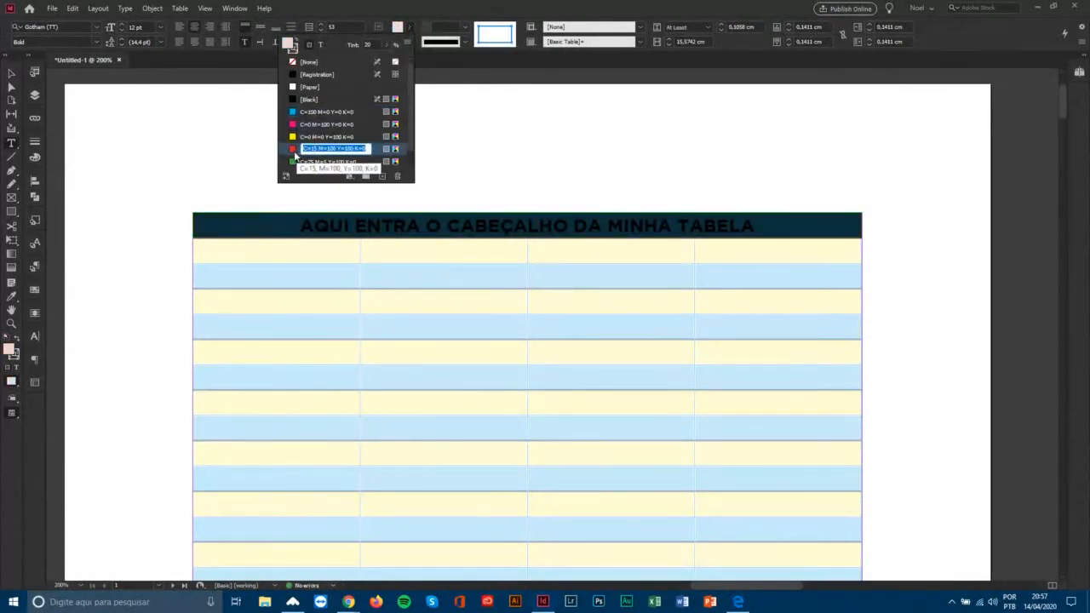
left_click(293, 151)
left_click(317, 236)
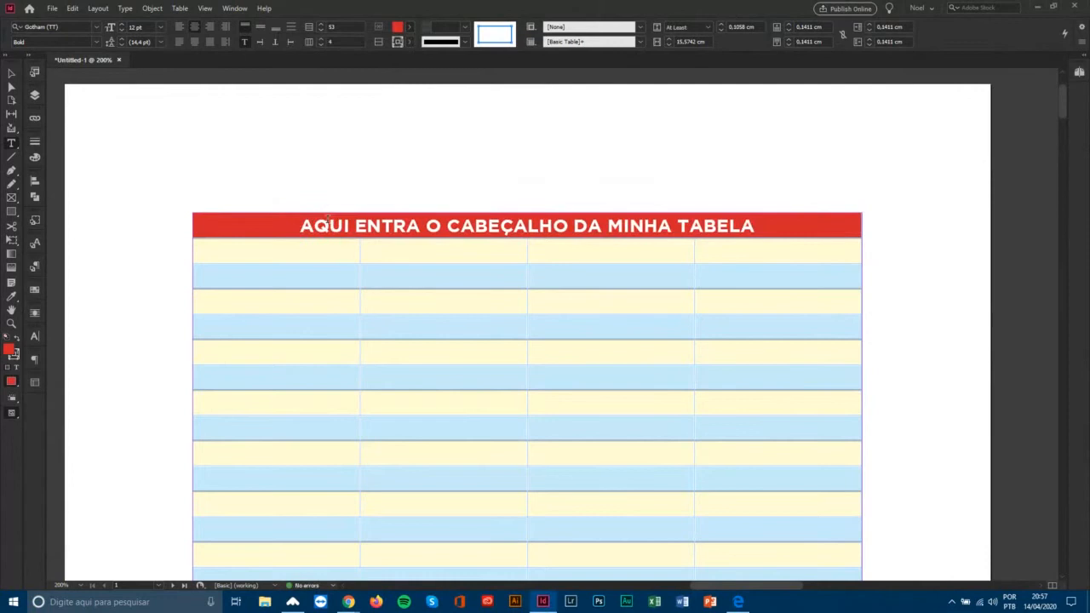
Convert the red title row to a header row.
left_click(188, 223)
right_click(218, 223)
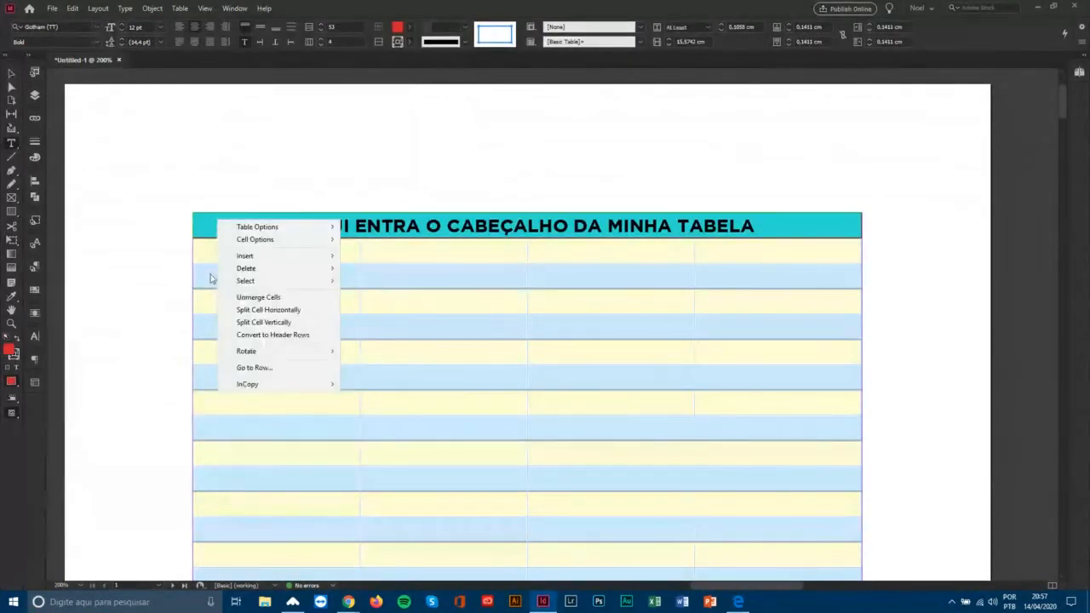
left_click(283, 336)
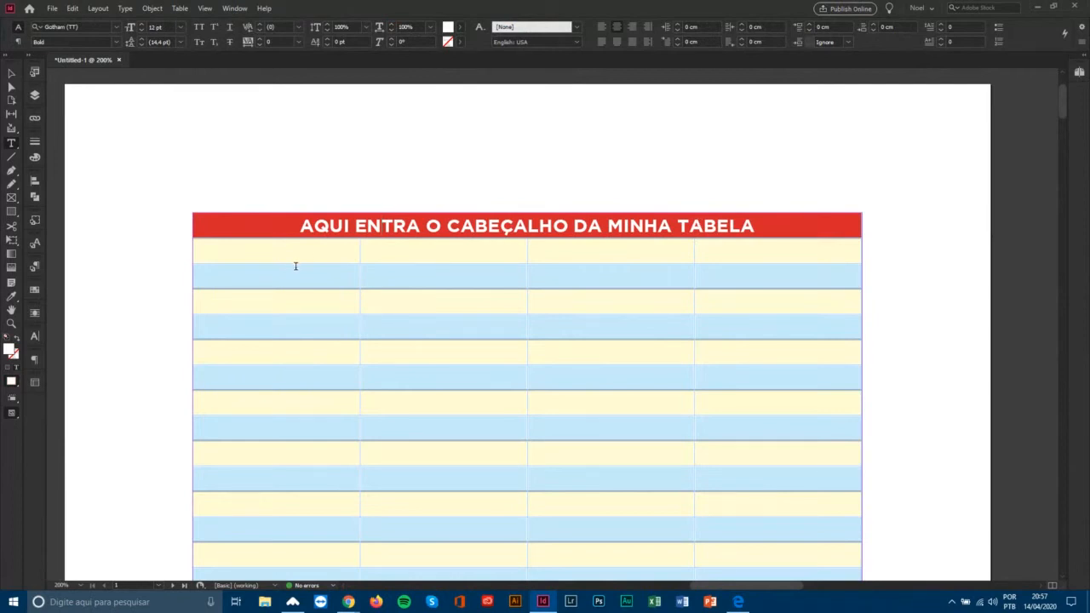
left_click(191, 223)
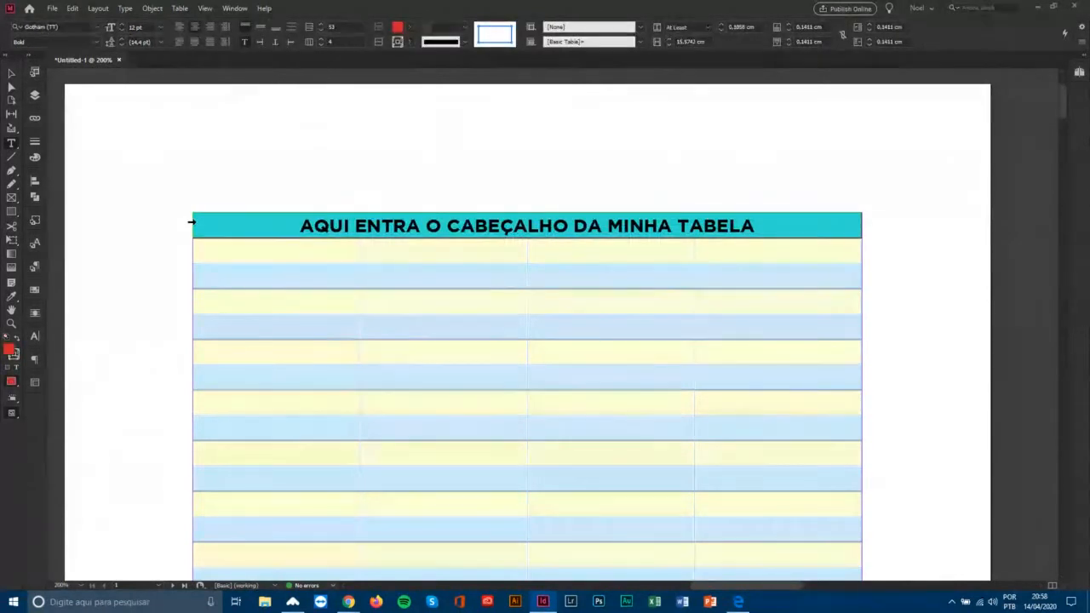
right_click(195, 226)
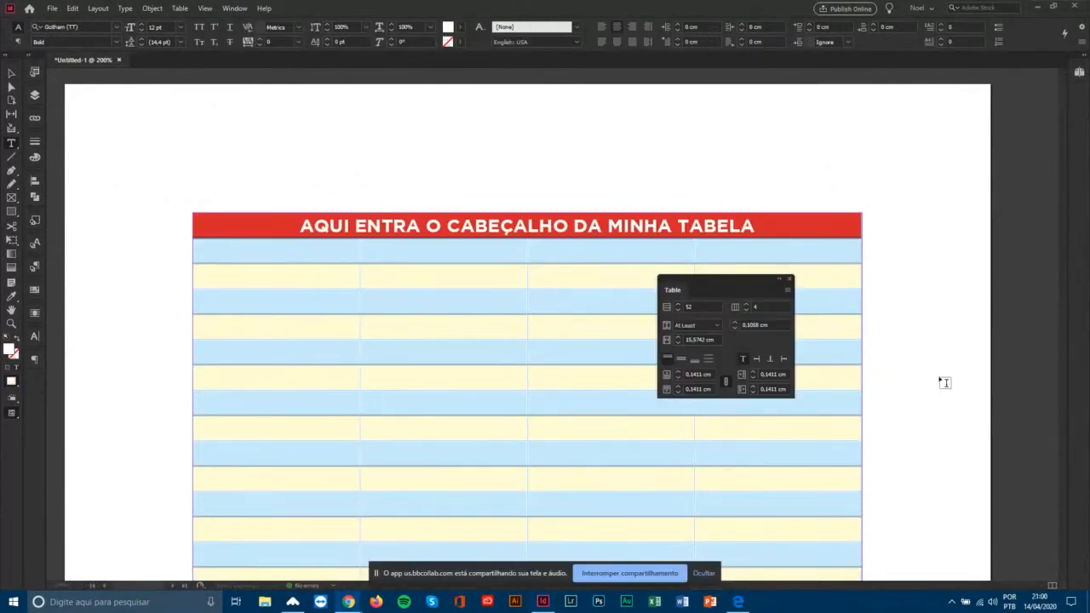
Review the table's body and header row settings and its alternating fills in the table options.
scroll(883, 383, "down", 1)
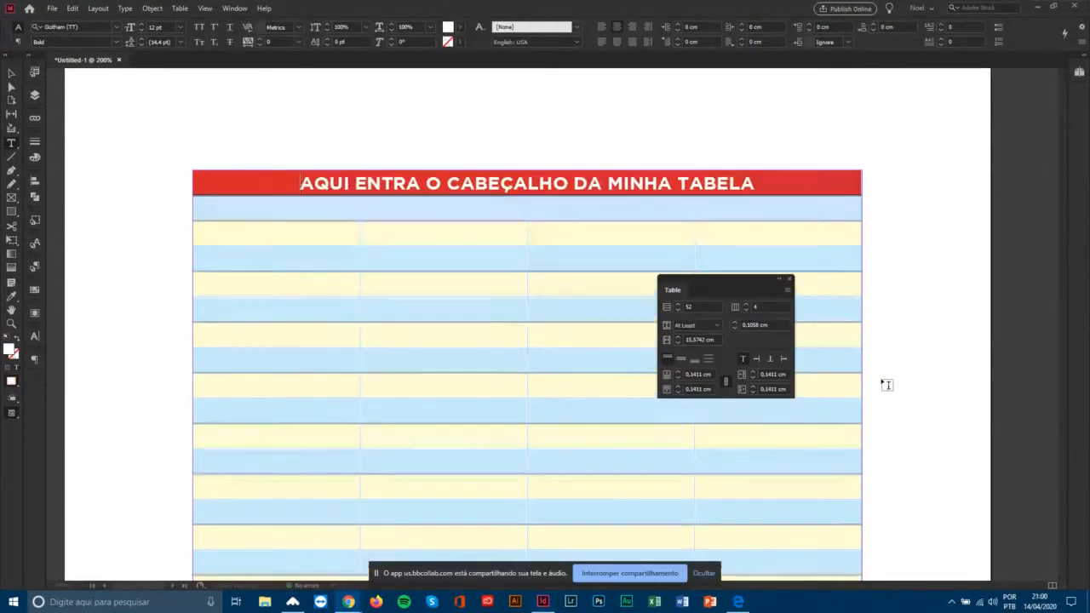
left_click(703, 573)
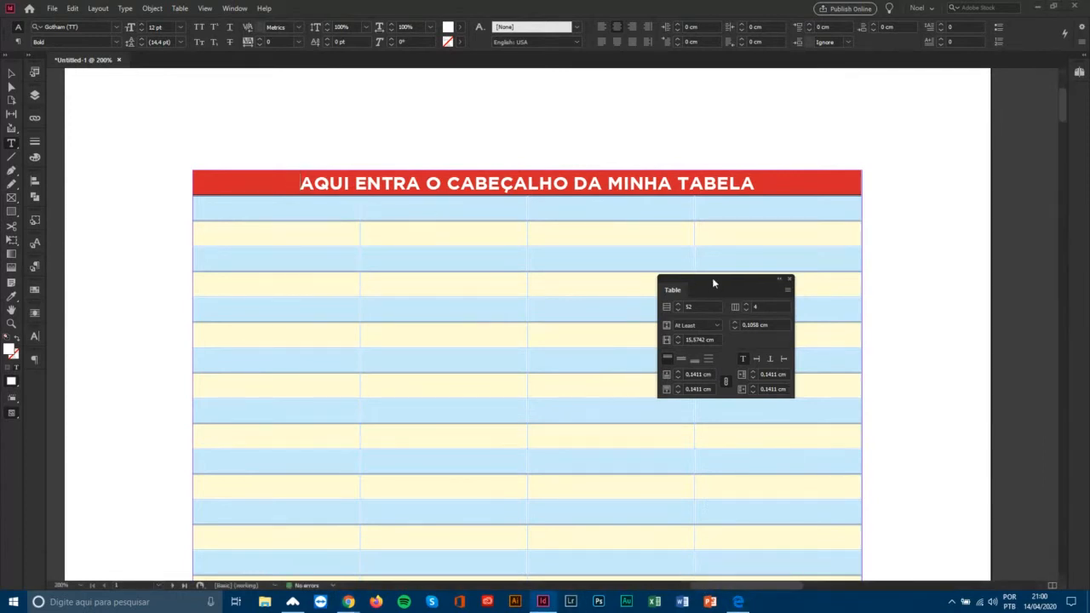
left_click_drag(714, 282, 551, 253)
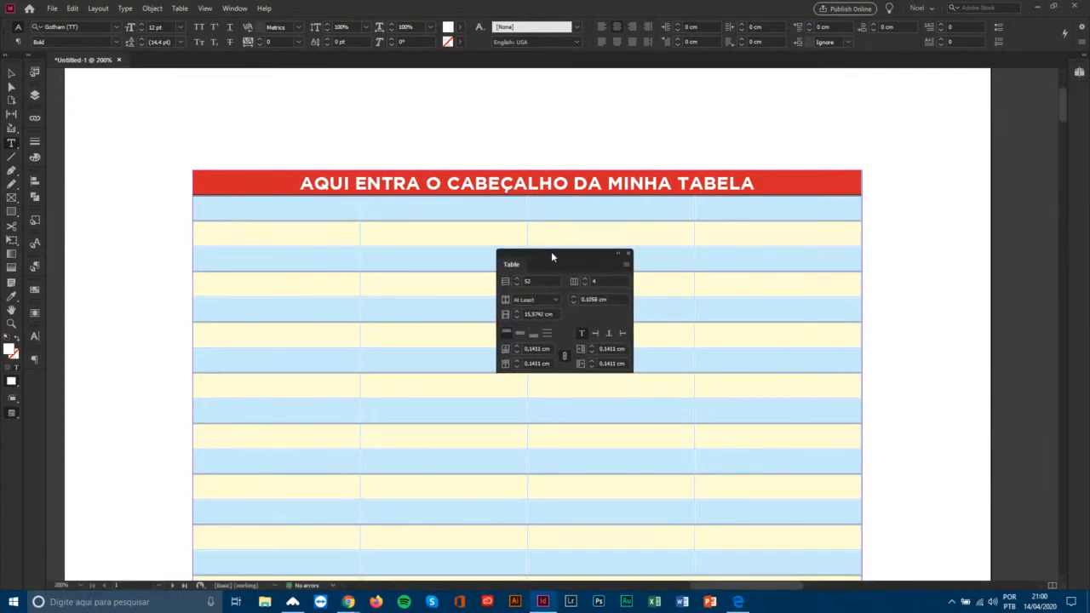
left_click(629, 269)
mouse_move(668, 272)
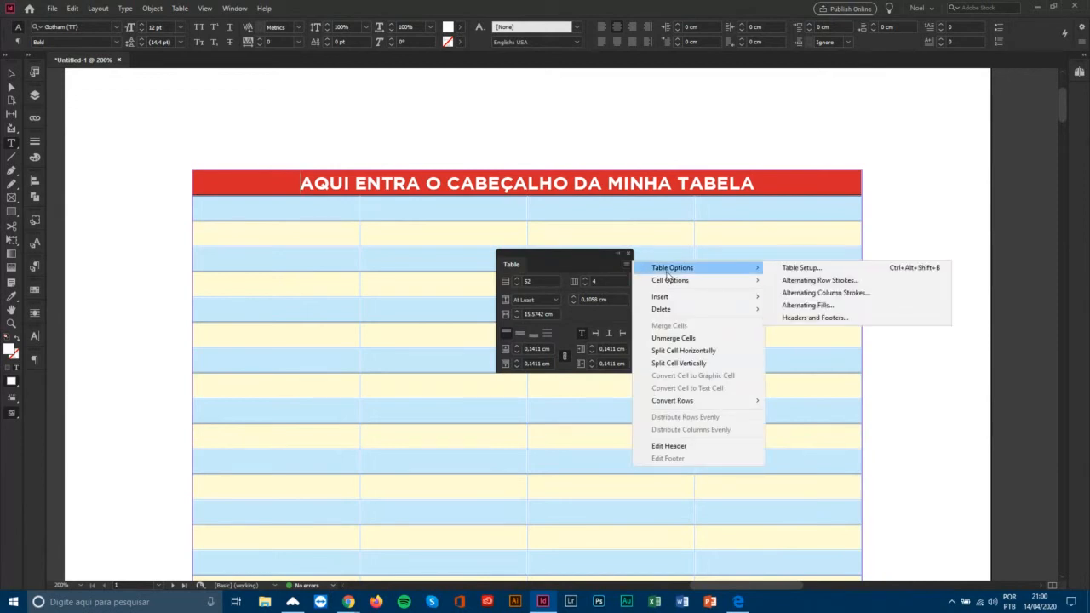
left_click(799, 268)
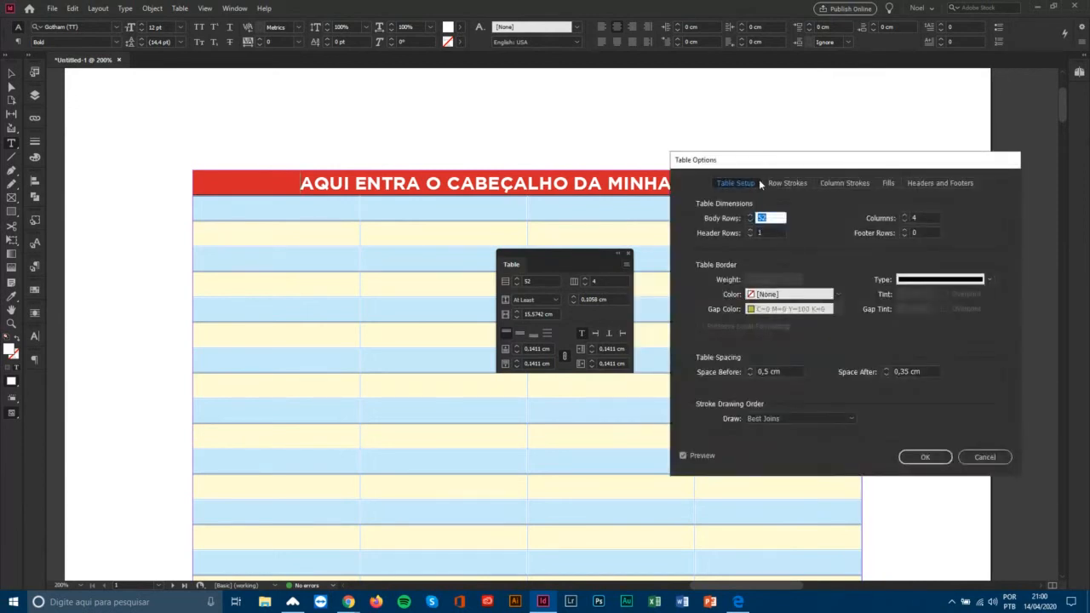
left_click_drag(764, 163, 747, 123)
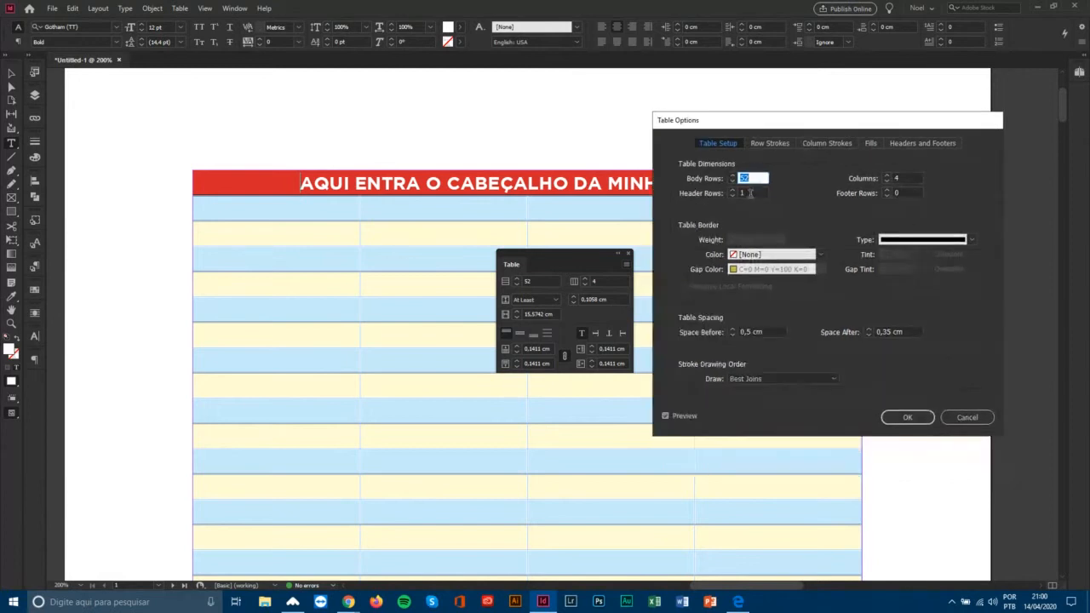
key("Tab")
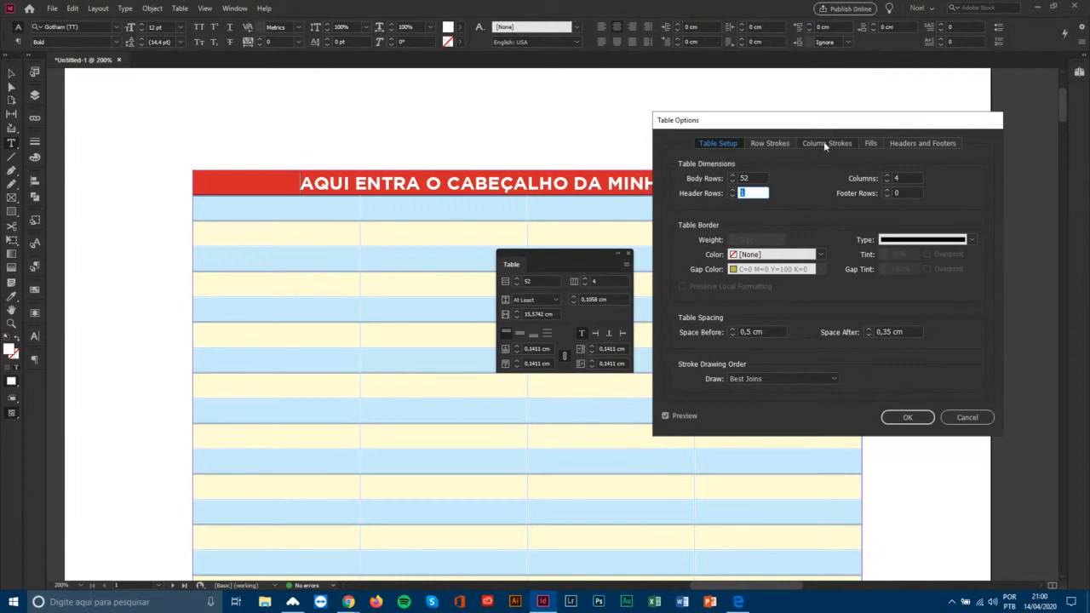
left_click(869, 143)
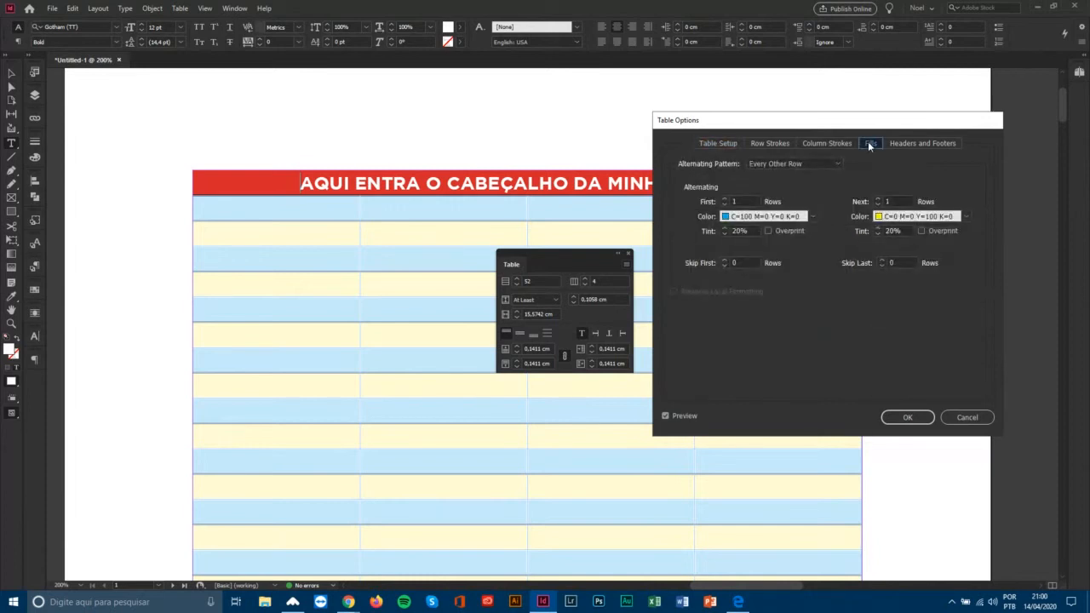
left_click(717, 144)
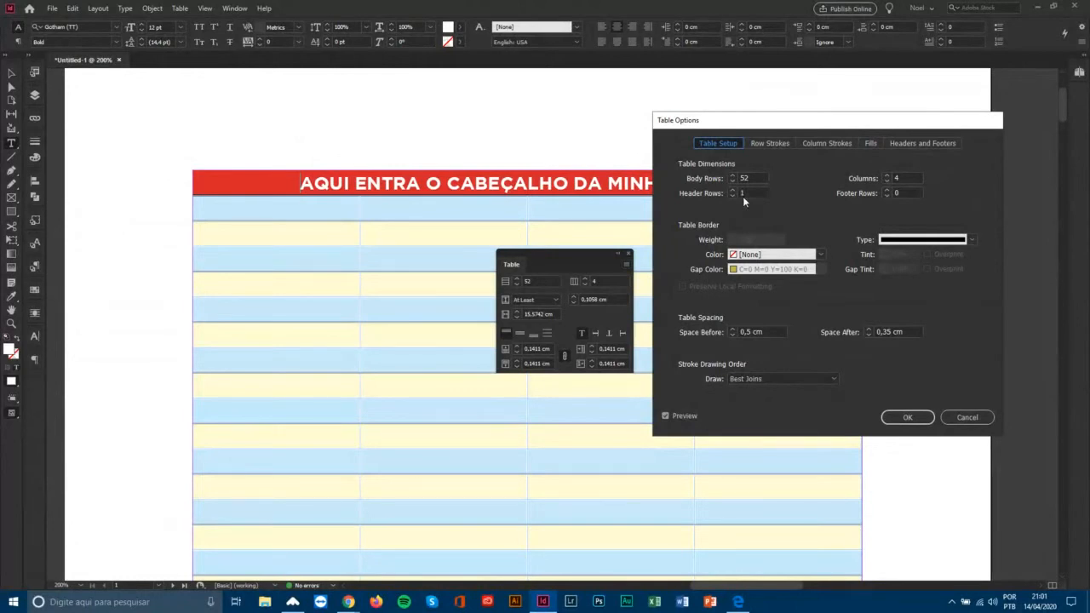
key("Return")
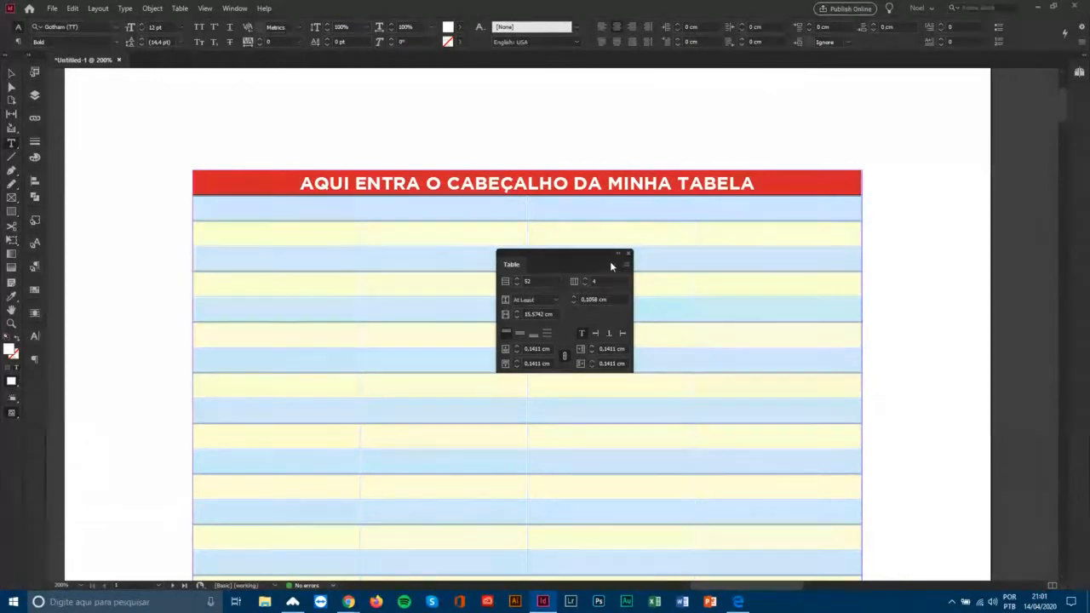
Close the floating table settings and check whether the title row repeats on the following page.
left_click(628, 252)
scroll(221, 412, "down", 1)
scroll(221, 412, "down", 1)
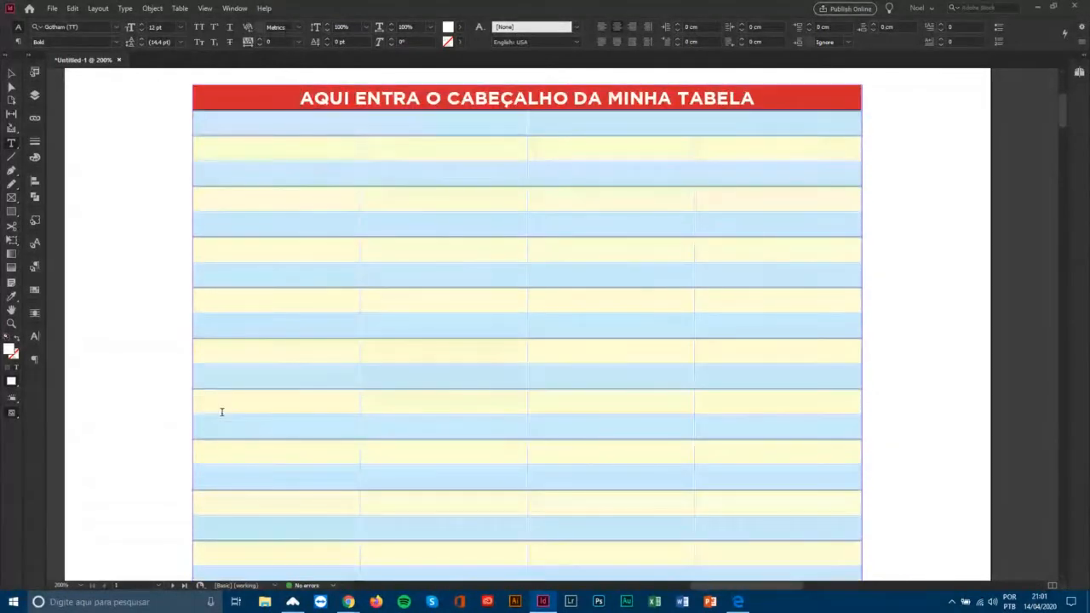
scroll(187, 428, "down", 3)
scroll(190, 428, "up", 4)
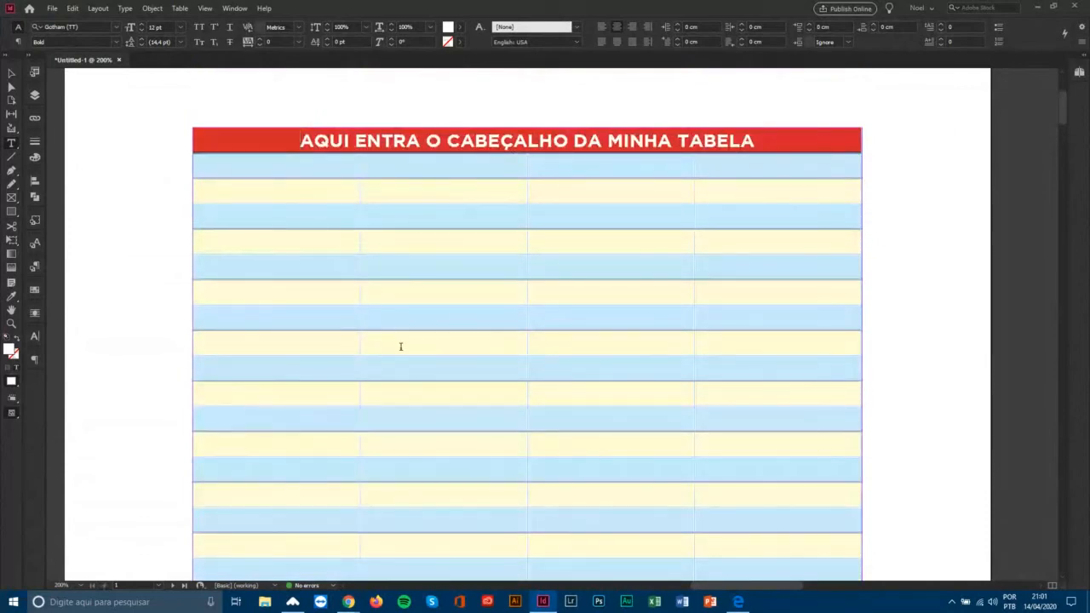
scroll(401, 347, "down", 4)
scroll(406, 356, "down", 3)
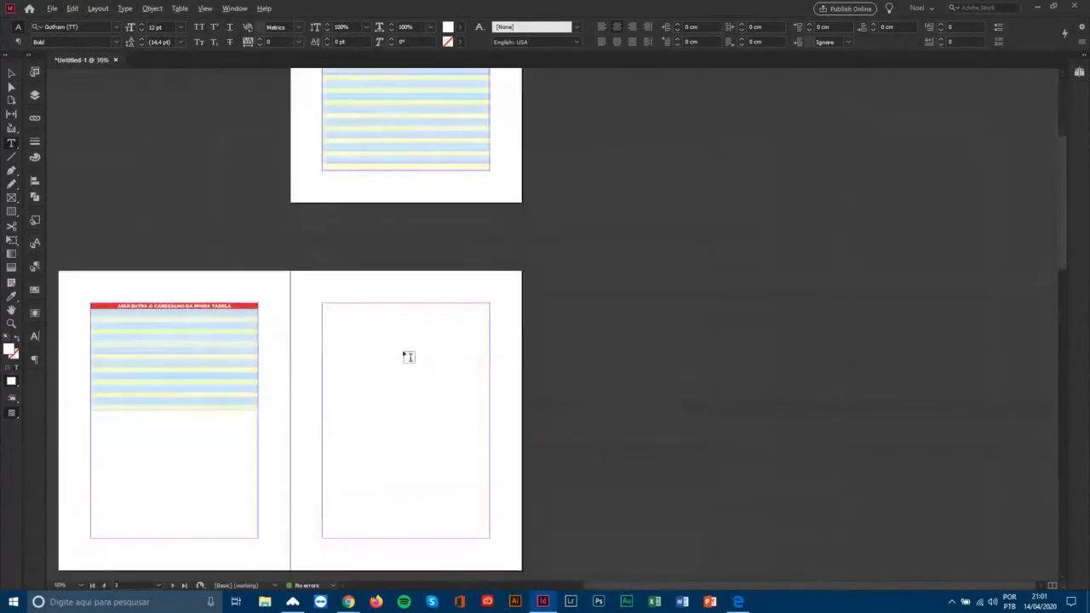
Delete all body rows below the tenth across both pages and fit the text frame to the shortened table.
left_click_drag(229, 409, 315, 145)
scroll(318, 147, "up", 4)
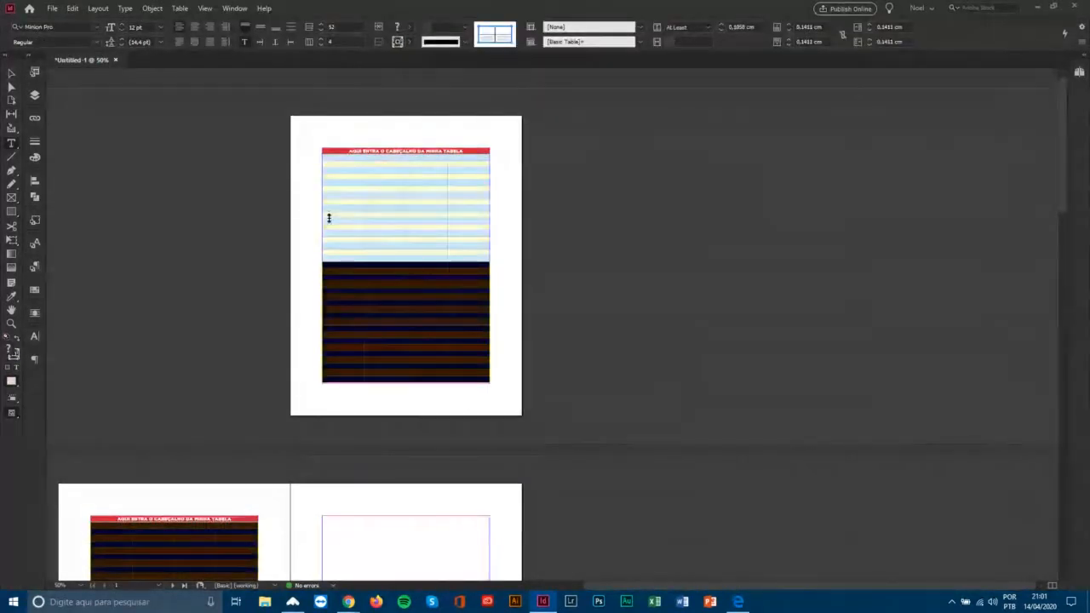
left_click(328, 219, "shift")
right_click(329, 220)
mouse_move(377, 270)
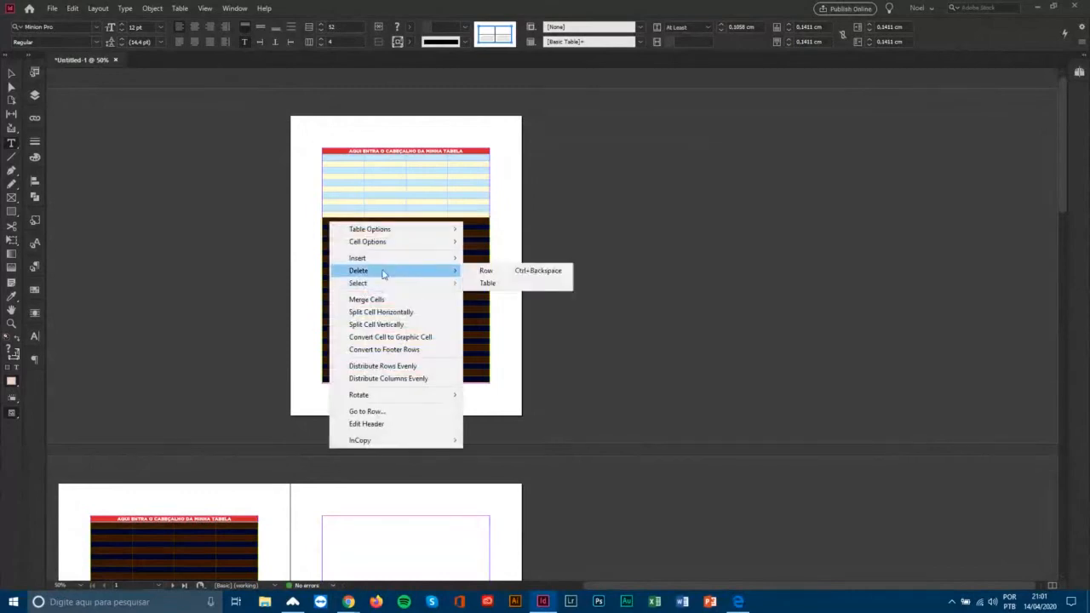
left_click(486, 272)
key("Escape")
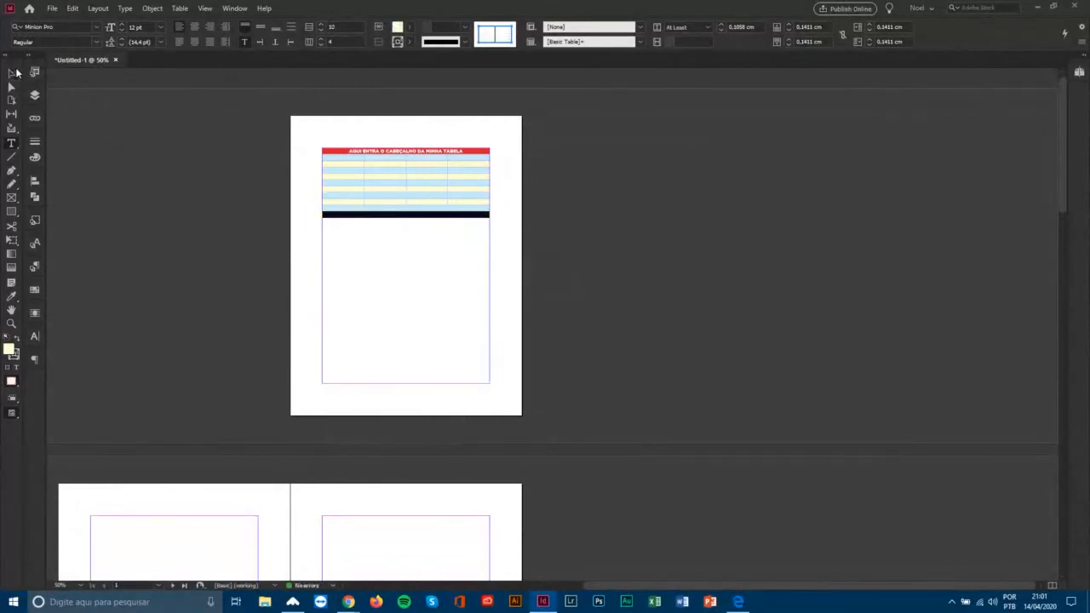
left_click(793, 27)
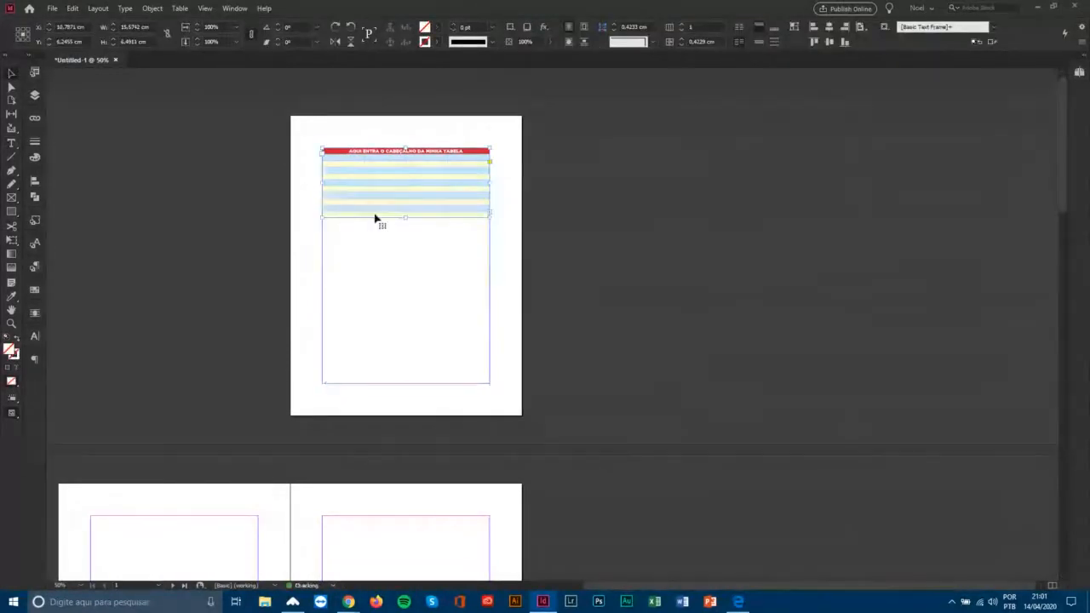
Show the paragraph styles as a floating list placed below the table.
key("f")
left_click_drag(265, 121, 581, 238)
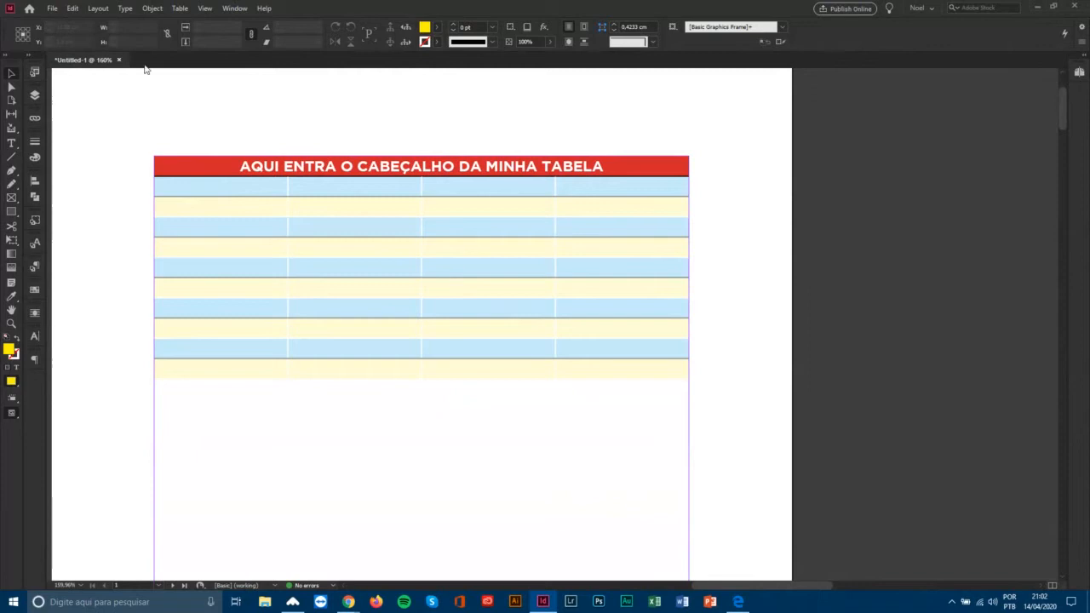
left_click(240, 10)
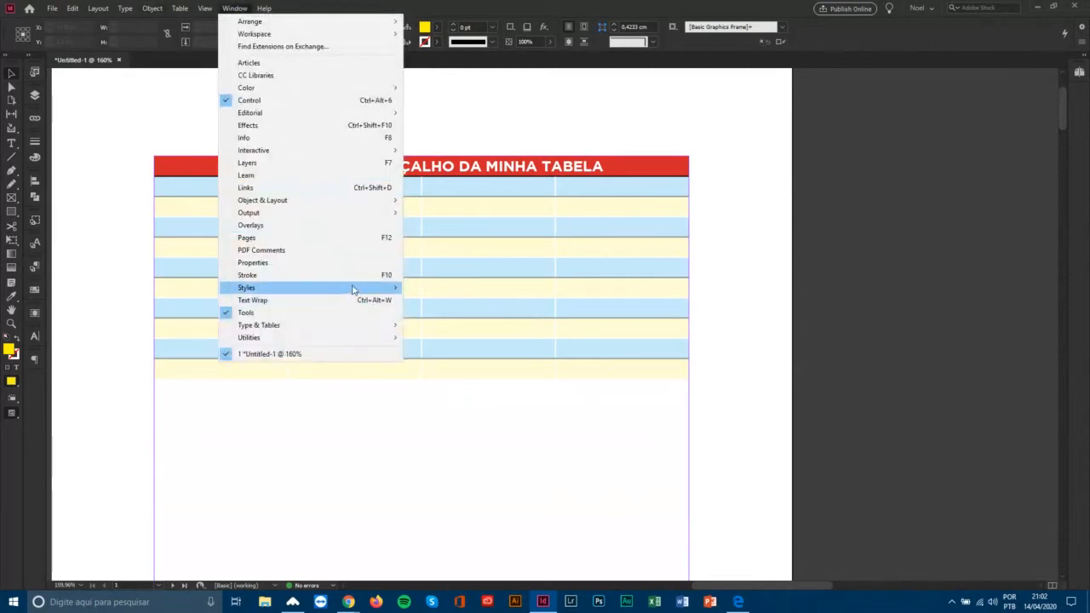
mouse_move(353, 288)
left_click(468, 325)
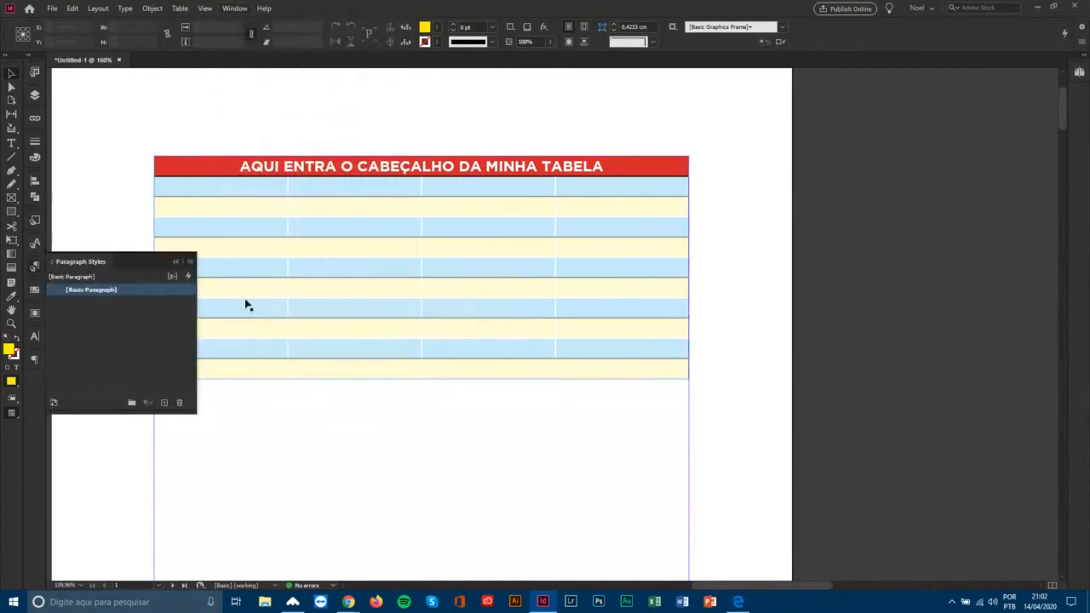
left_click_drag(98, 261, 317, 386)
scroll(414, 273, "down", 1)
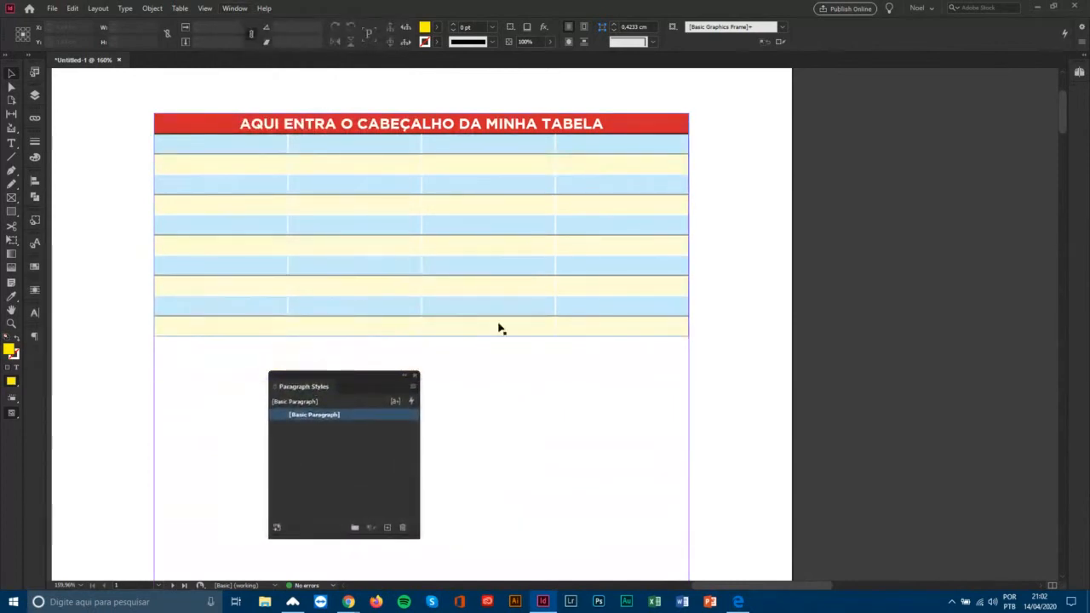
left_click_drag(359, 377, 310, 353)
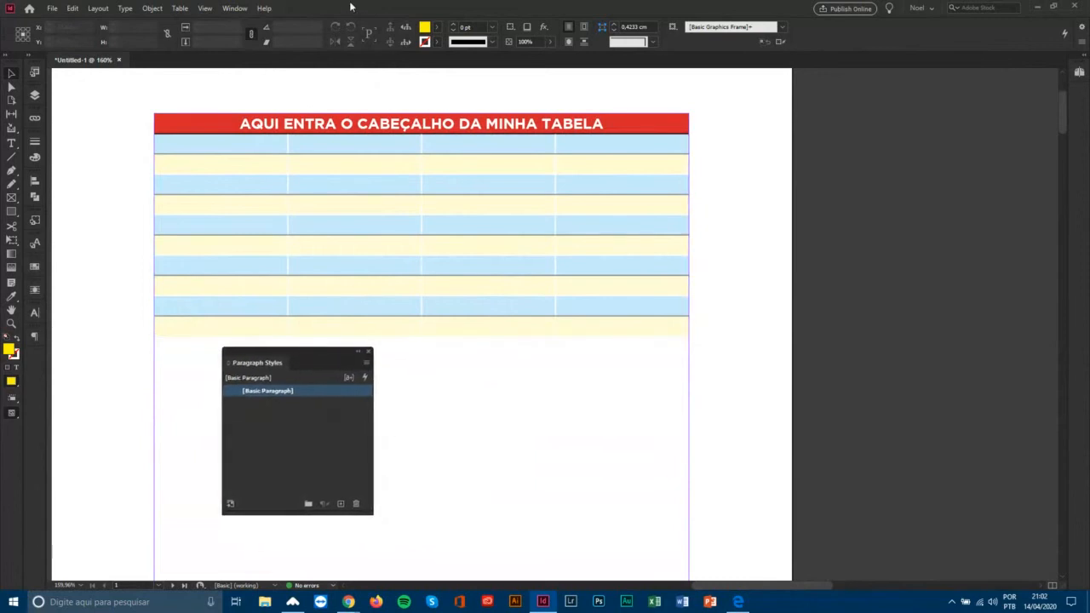
Show the cell styles as a floating list, resized and placed beside the paragraph styles.
left_click(225, 10)
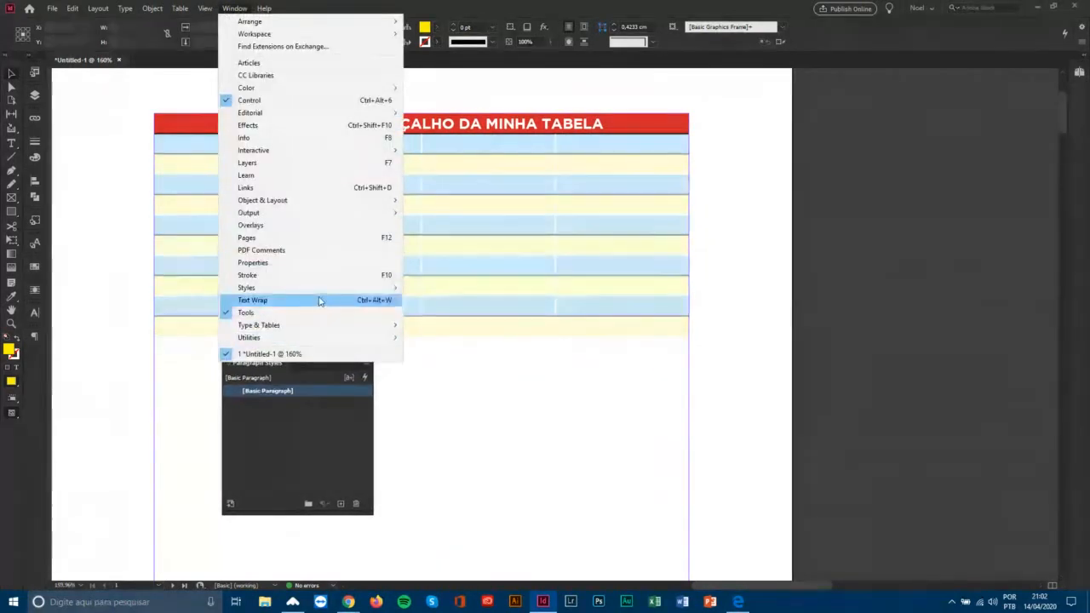
mouse_move(321, 291)
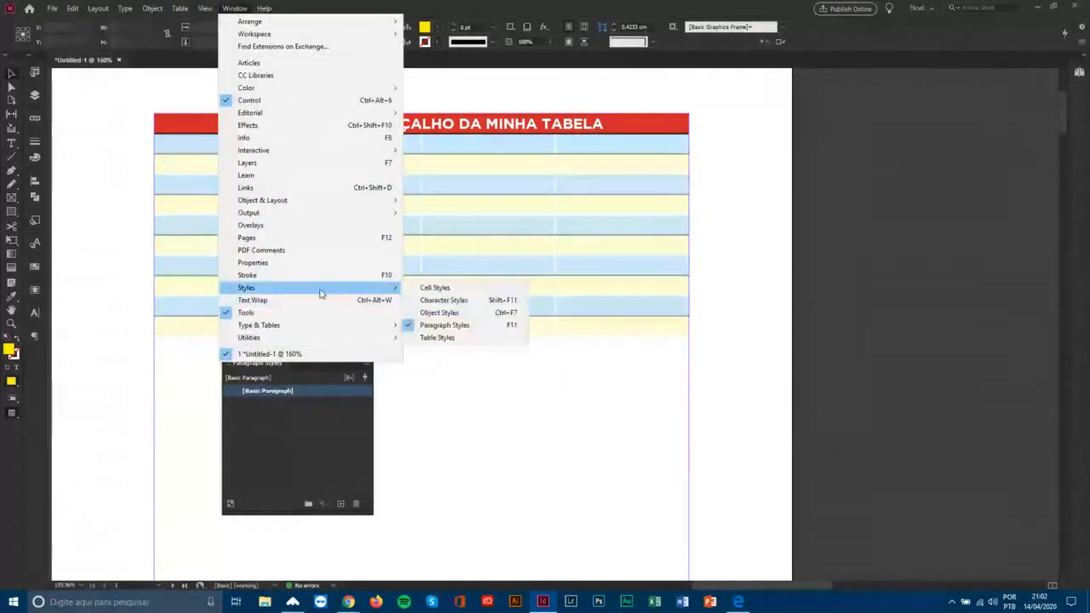
left_click(466, 289)
left_click_drag(71, 65, 446, 345)
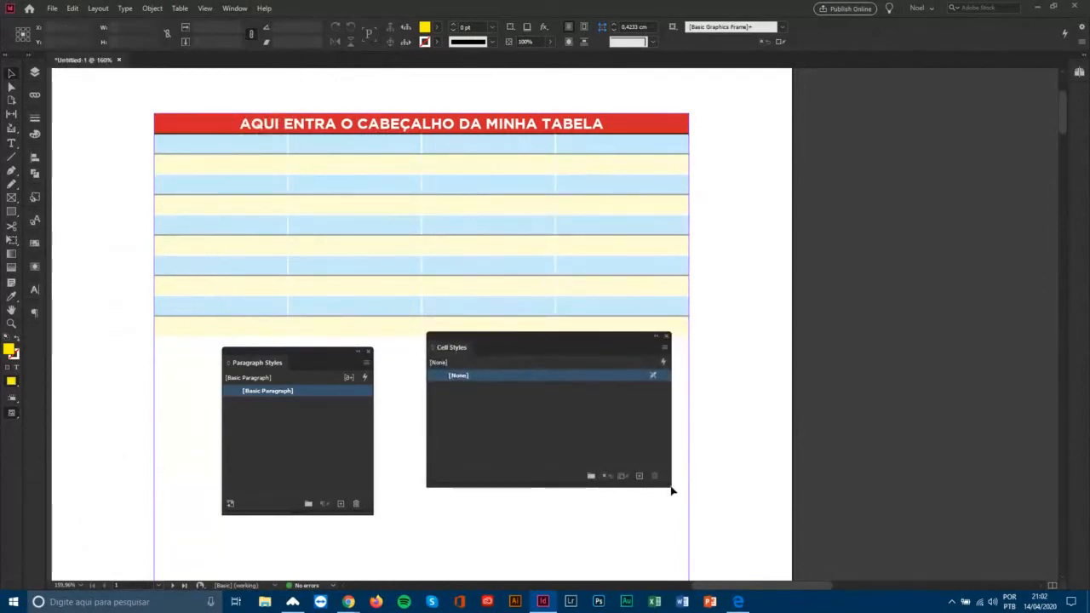
left_click_drag(671, 489, 596, 518)
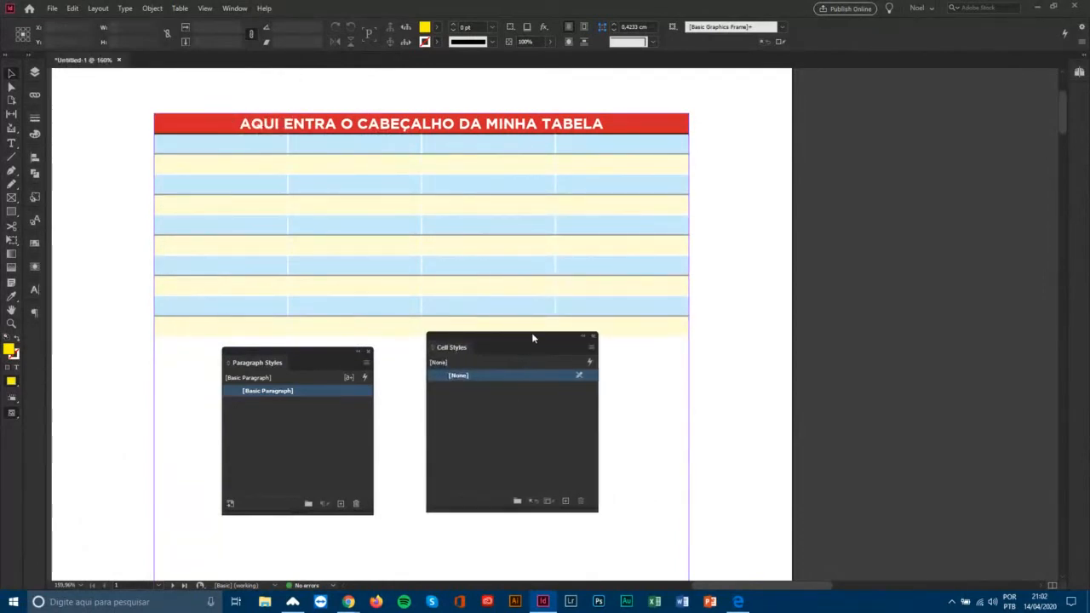
left_click_drag(531, 332, 529, 345)
left_click_drag(594, 522, 587, 509)
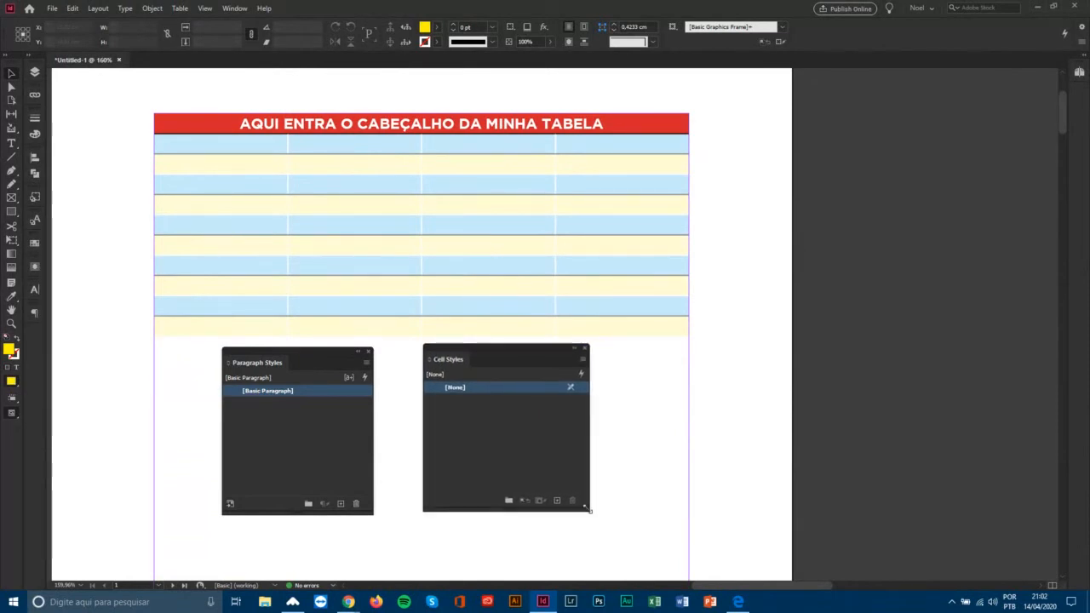
left_click_drag(540, 352, 539, 360)
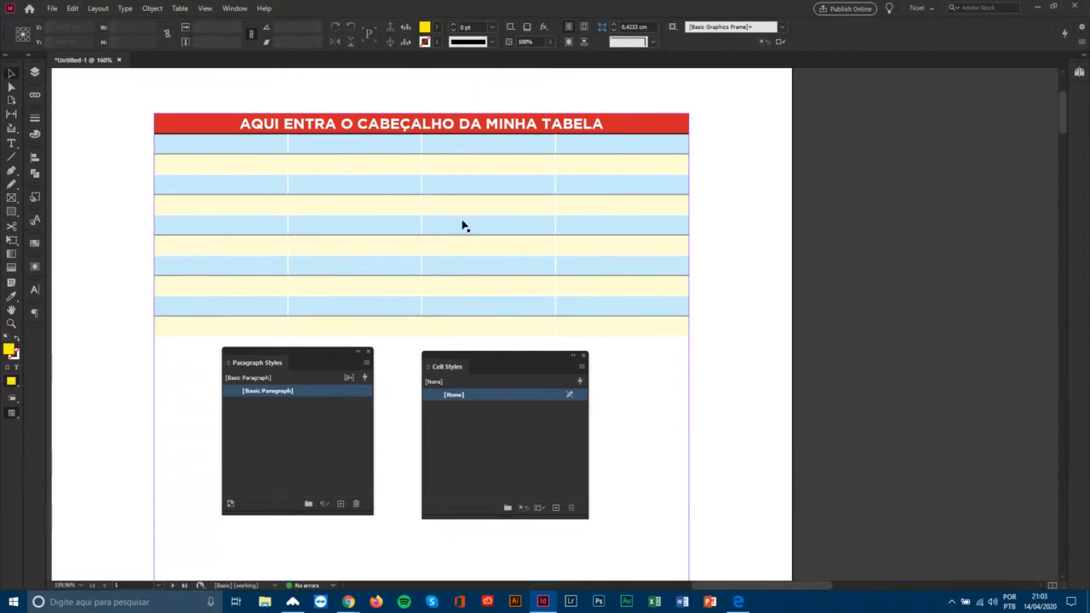
Enter "Texto 1" in the first cell of the first body row.
left_click(192, 152)
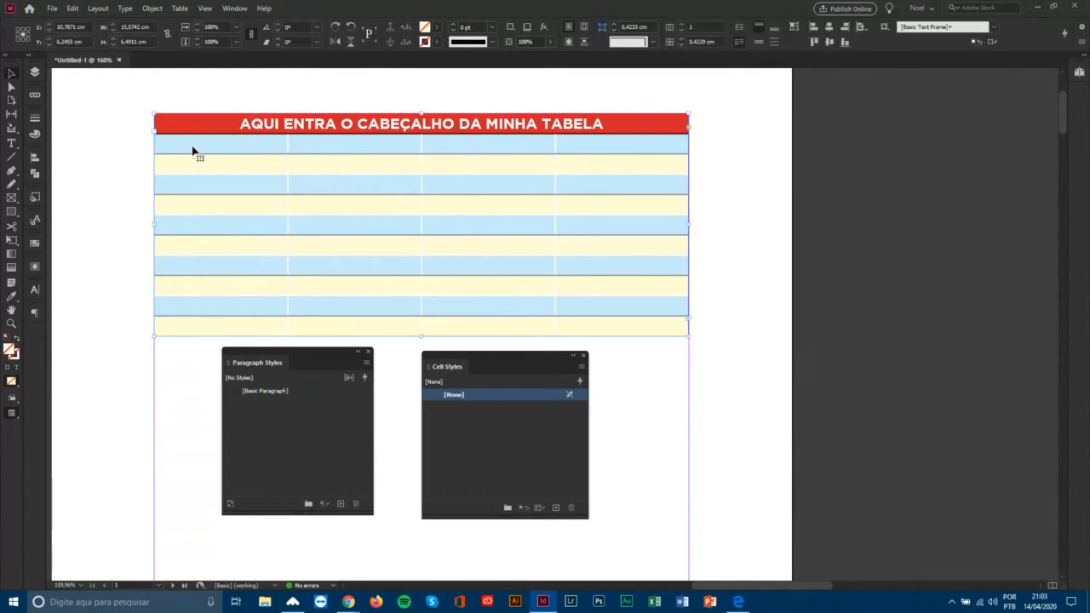
double_click(195, 143)
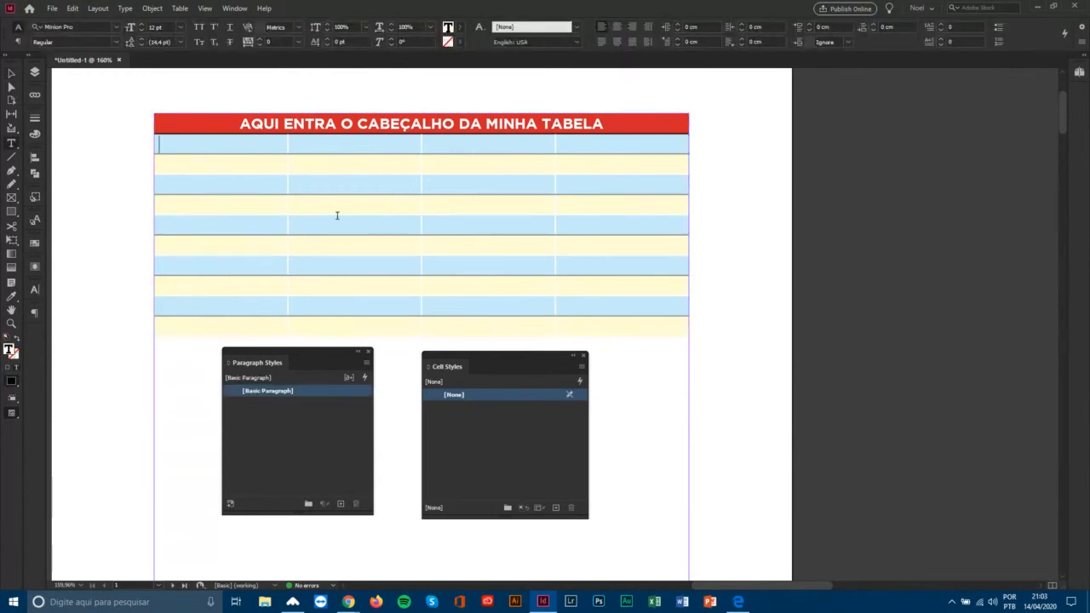
type("Text")
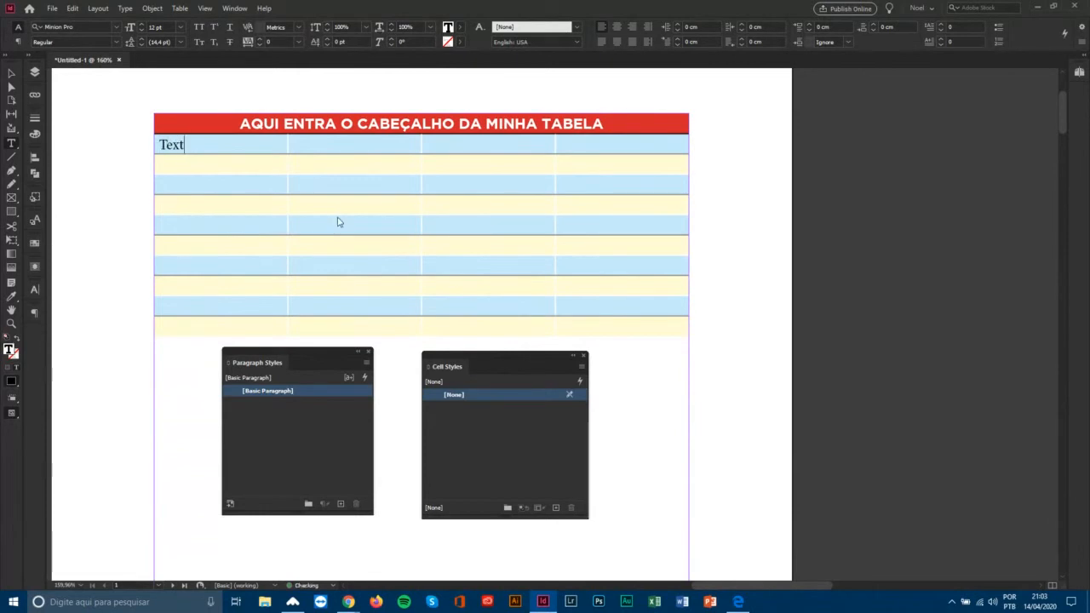
type("o 1")
Set the text of the first nine body rows to Gotham (TT) Medium at 9 pt.
left_click_drag(293, 124, 538, 124)
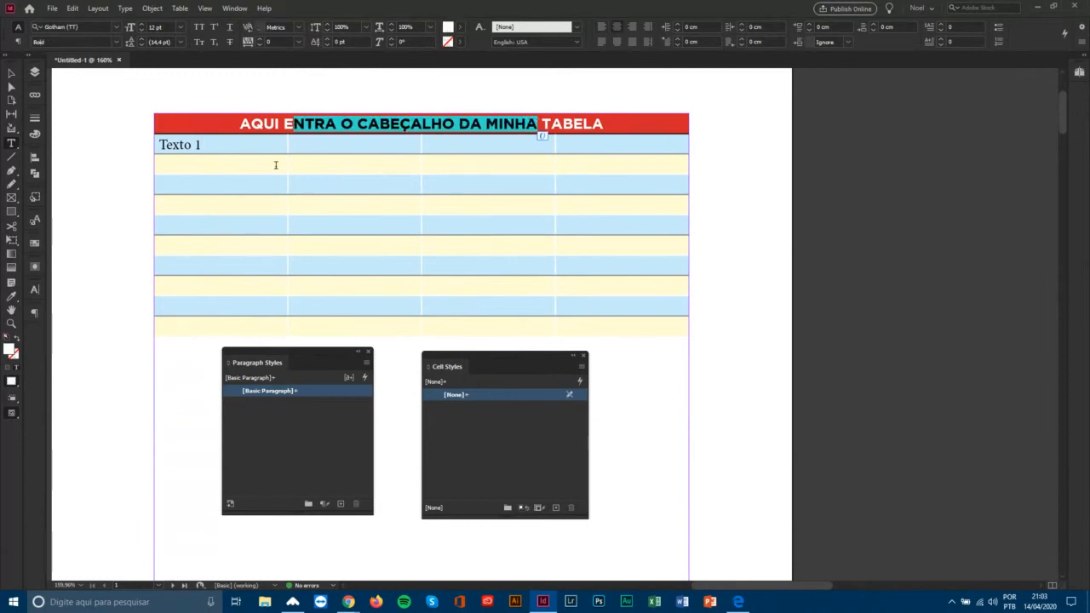
left_click_drag(169, 145, 654, 313)
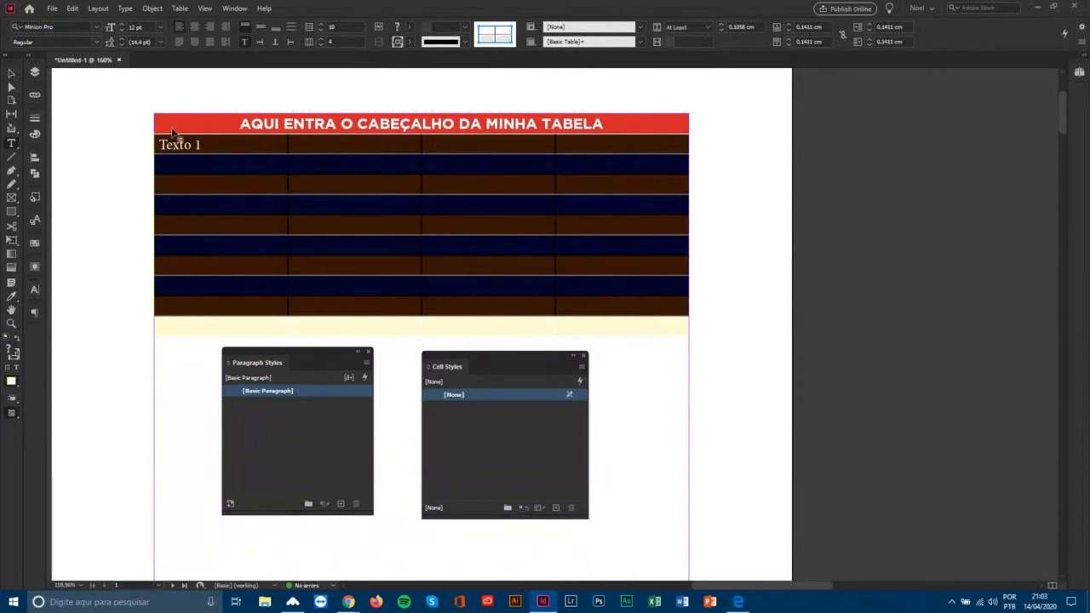
left_click(61, 27)
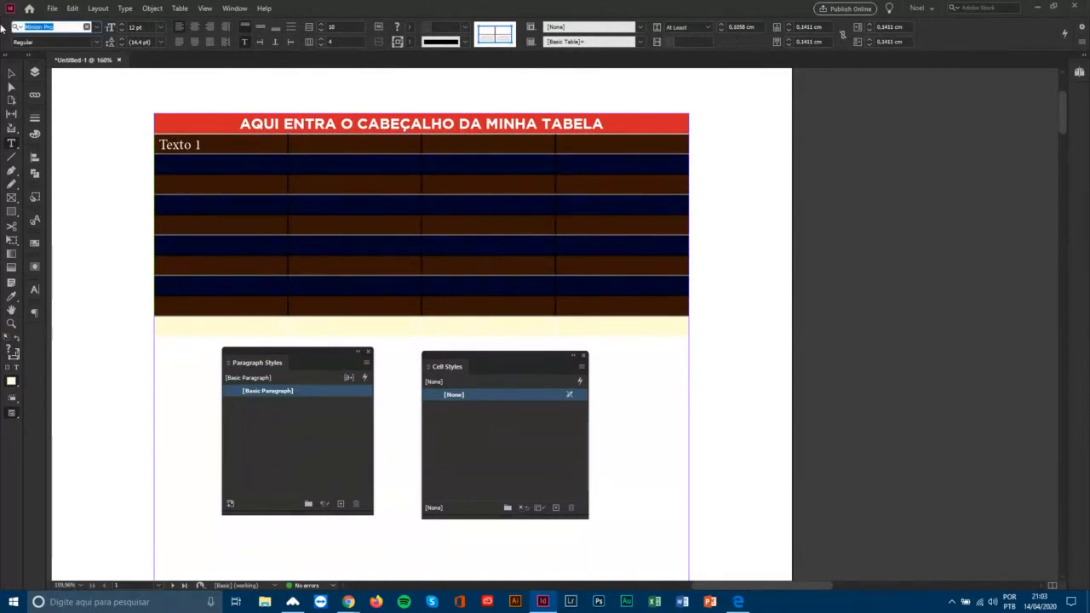
type("Gotha")
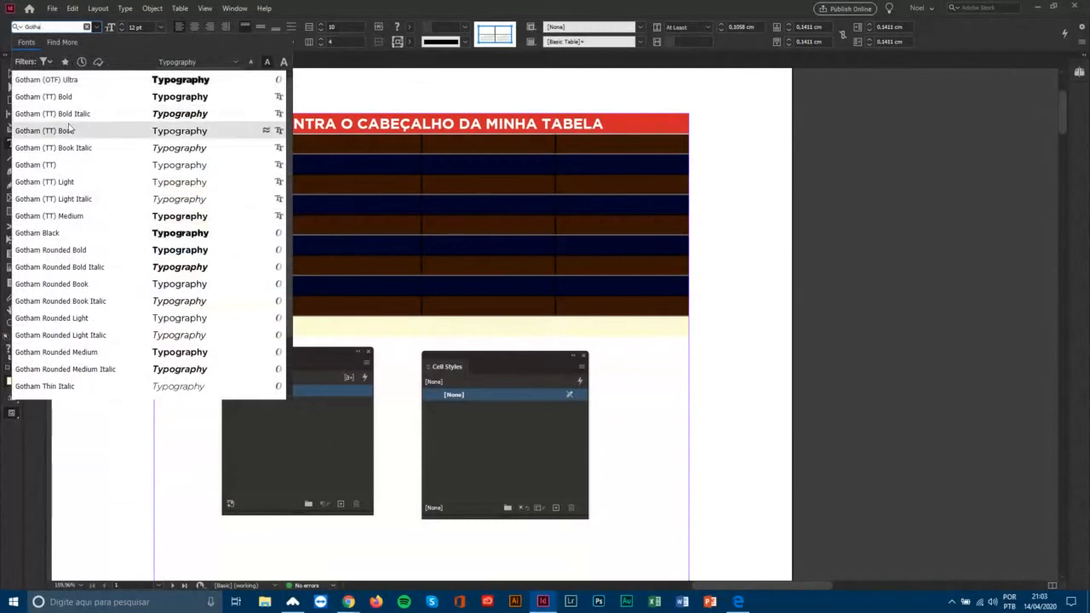
left_click(213, 130)
left_click(121, 31)
left_click(121, 31)
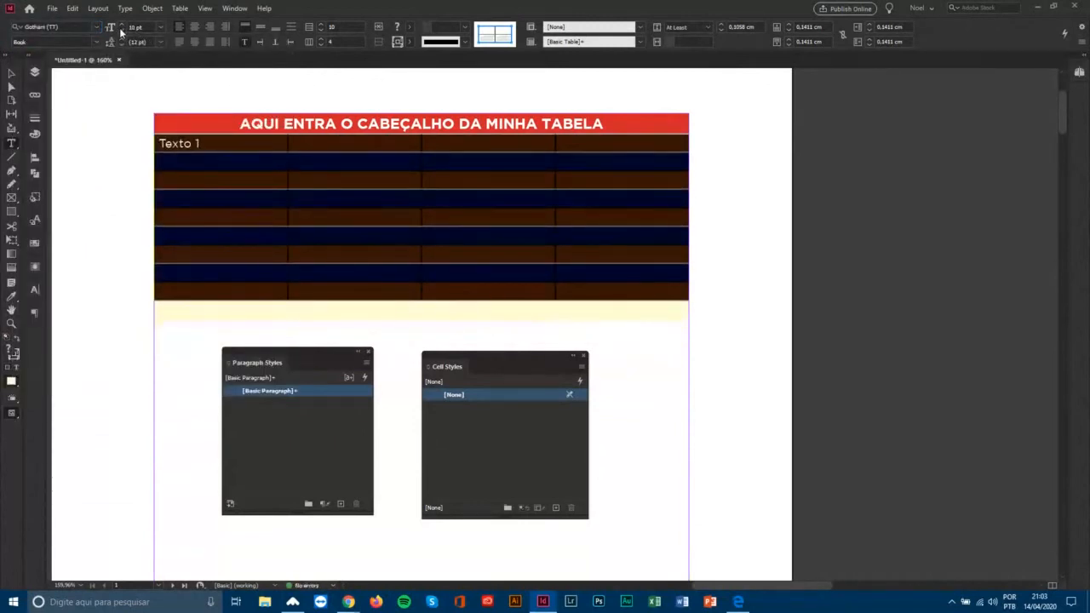
left_click(121, 31)
left_click(99, 41)
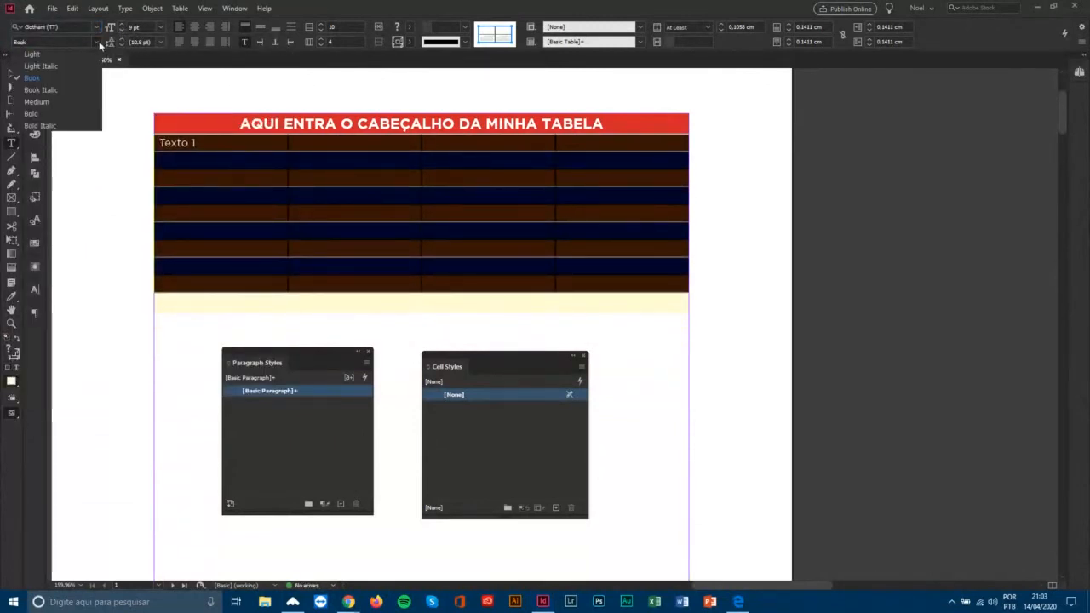
left_click(56, 93)
left_click(212, 145)
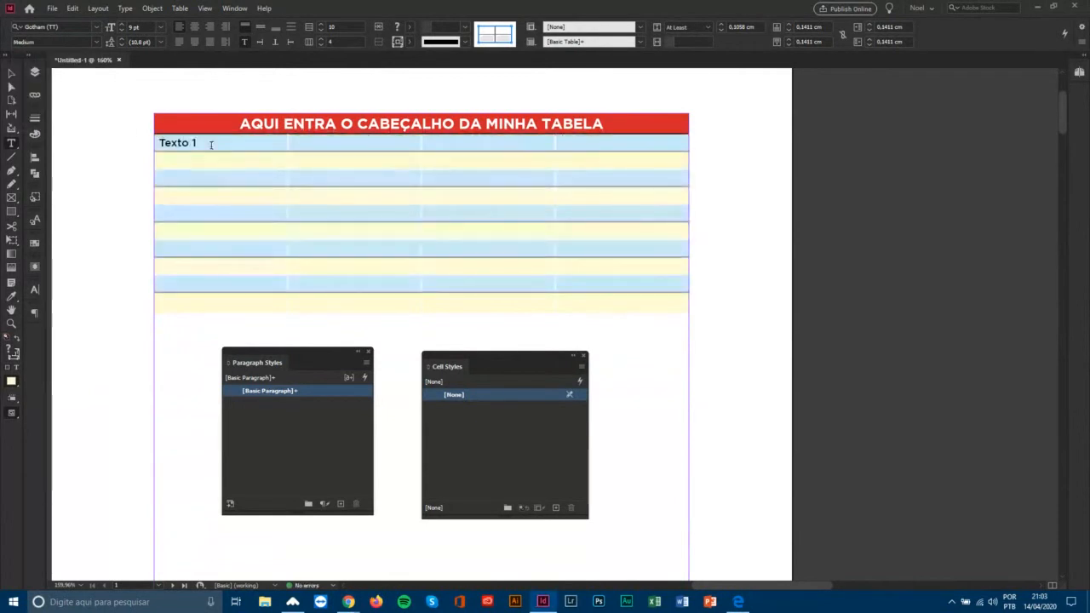
Set the text color of the first nine body rows to black at 80% tint.
left_click_drag(212, 145, 596, 284)
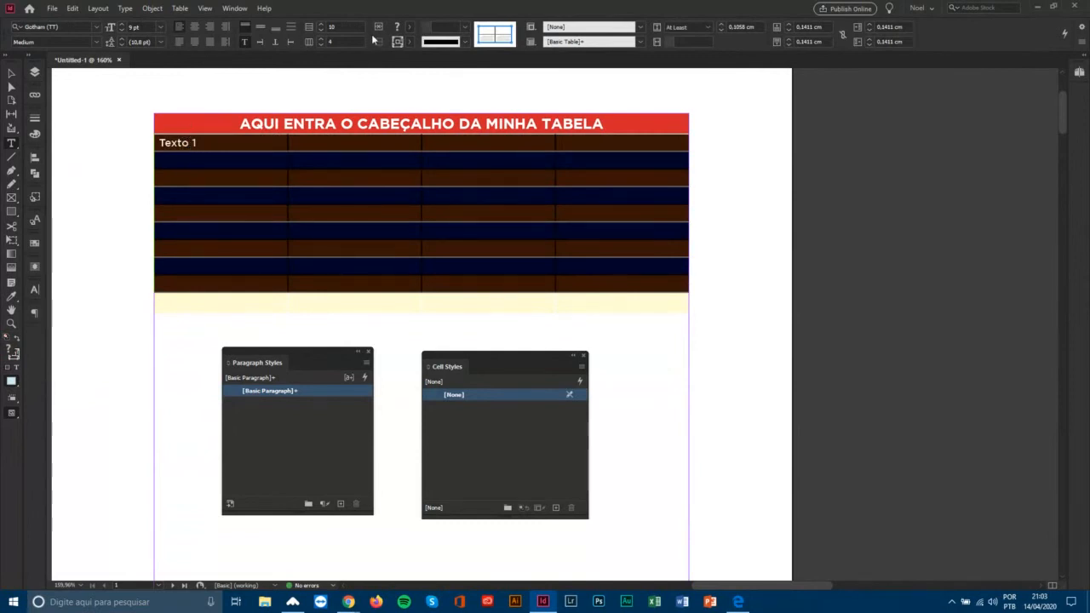
left_click(410, 31)
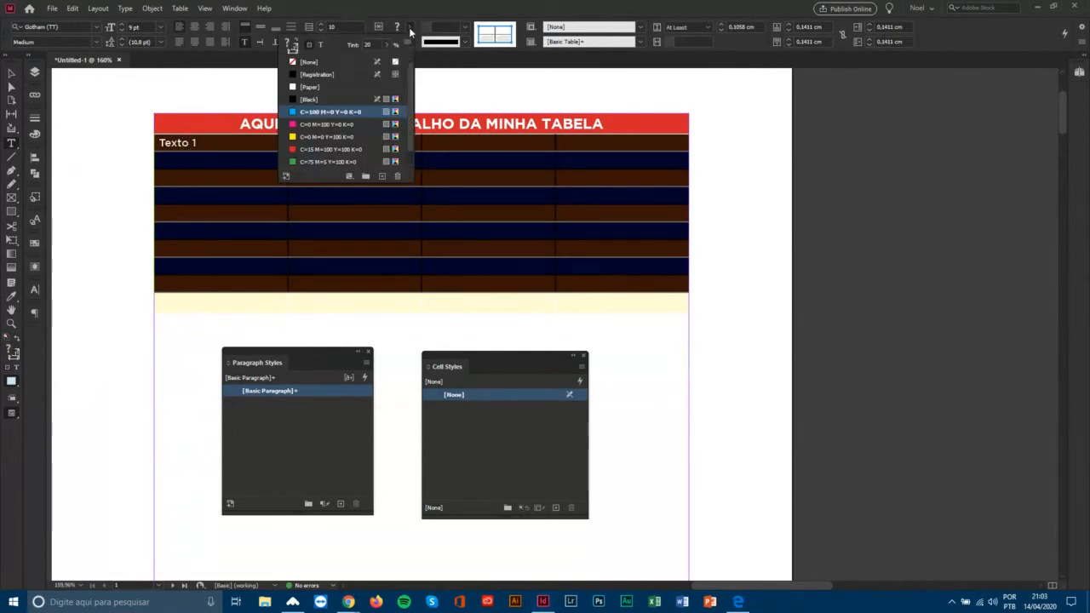
left_click(321, 45)
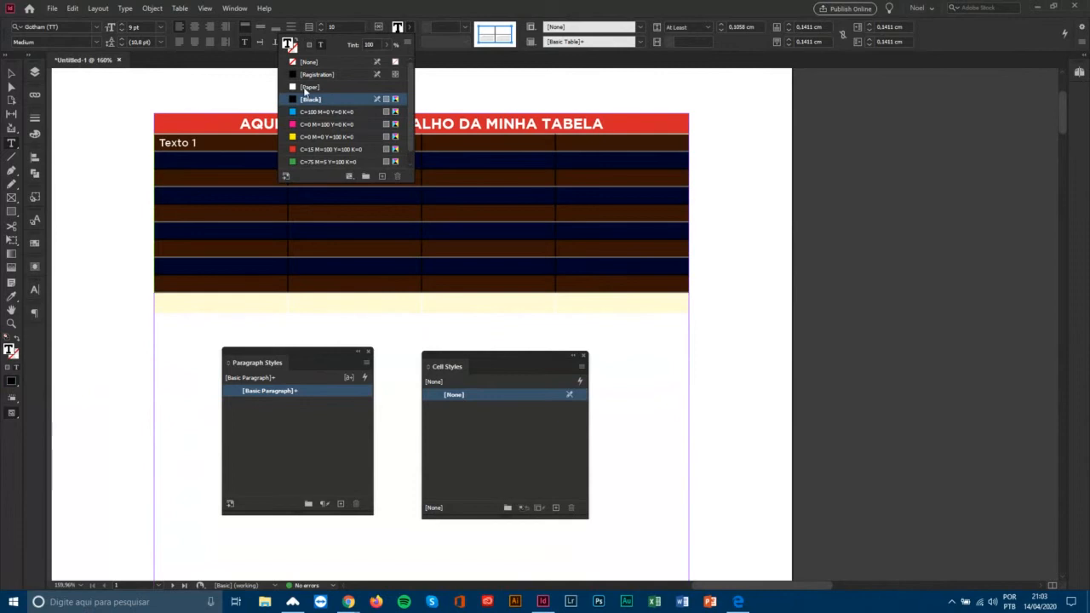
left_click(371, 45)
type("80")
key("Return")
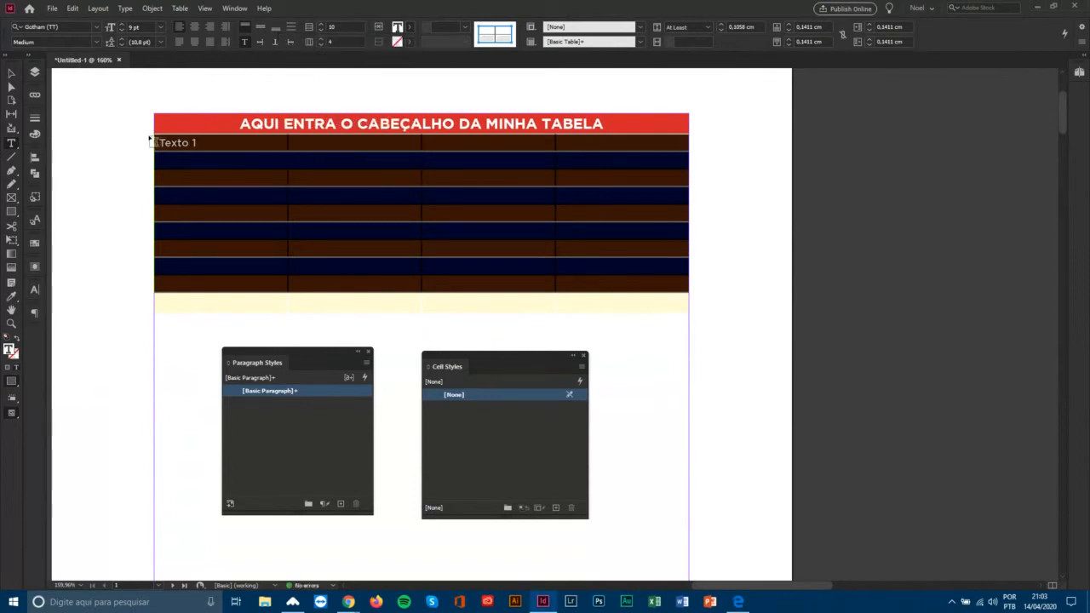
left_click(177, 144)
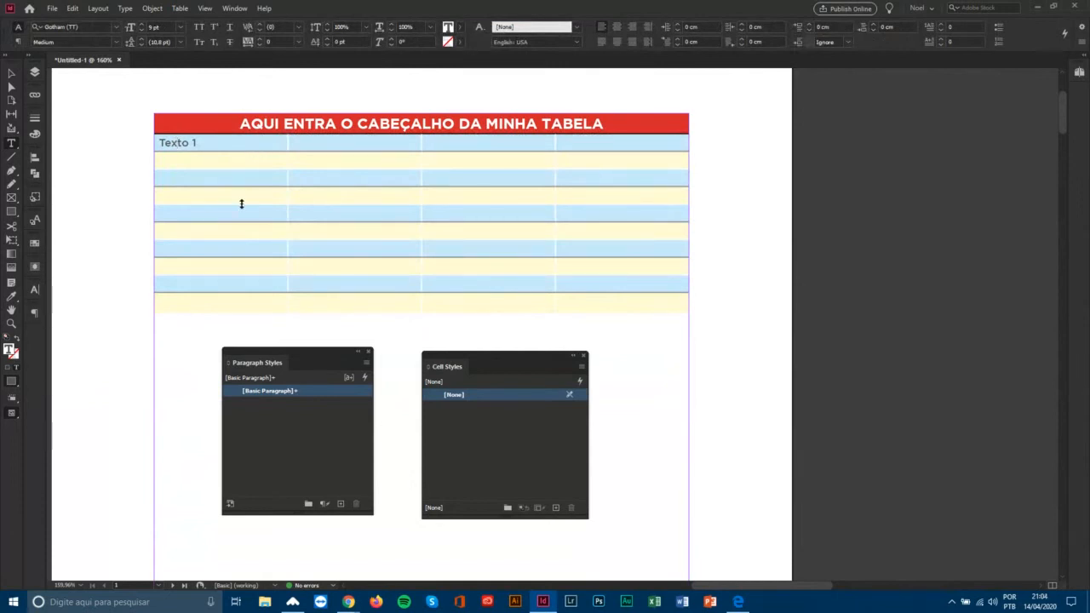
Compare the text formatting of the header and the Texto 1 cell, and level the cell styles list with the paragraph styles list.
left_click(288, 123)
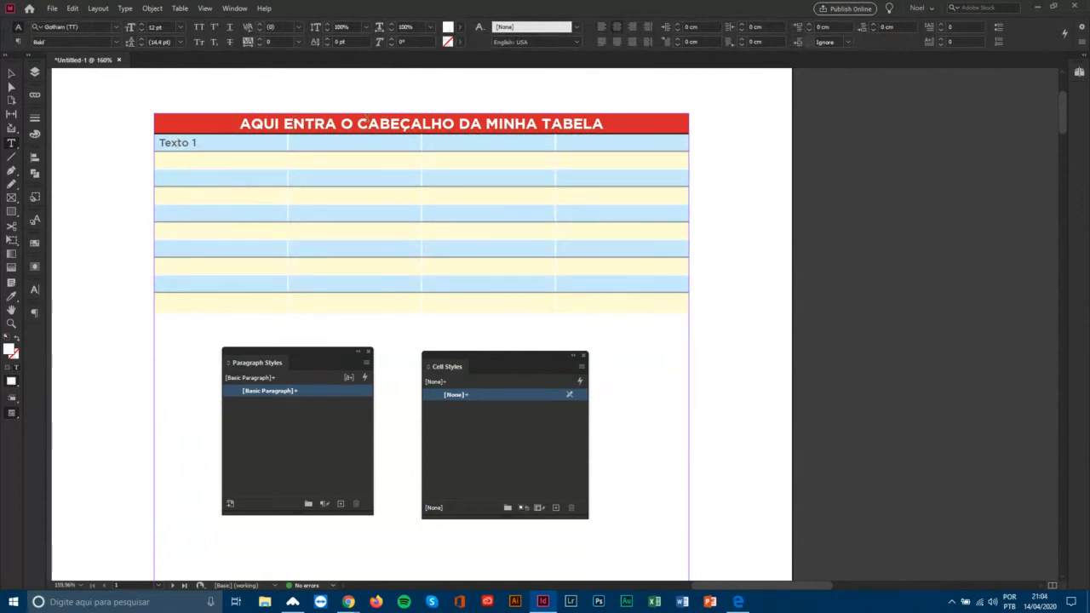
left_click(189, 143)
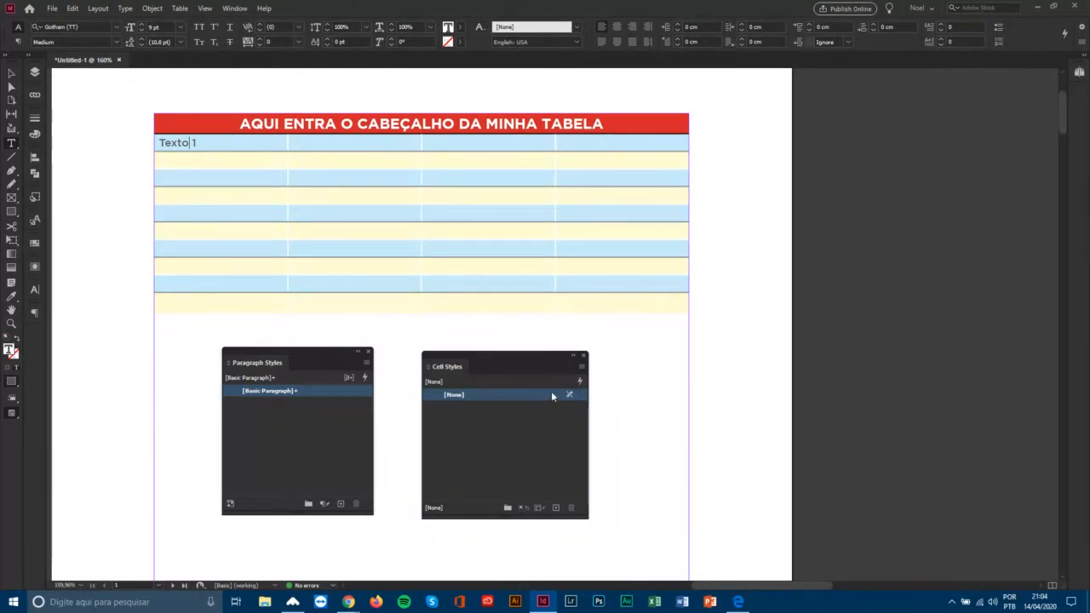
left_click_drag(540, 365, 533, 348)
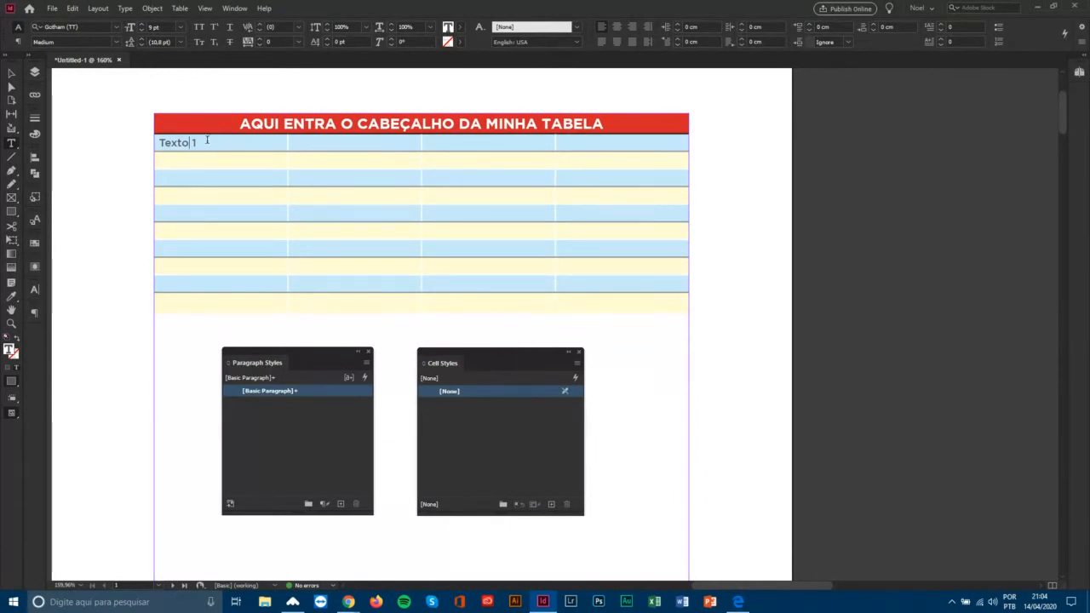
Create a new paragraph style named Tab_Titulo from the formatting of the table's header text.
left_click_drag(305, 123, 442, 124)
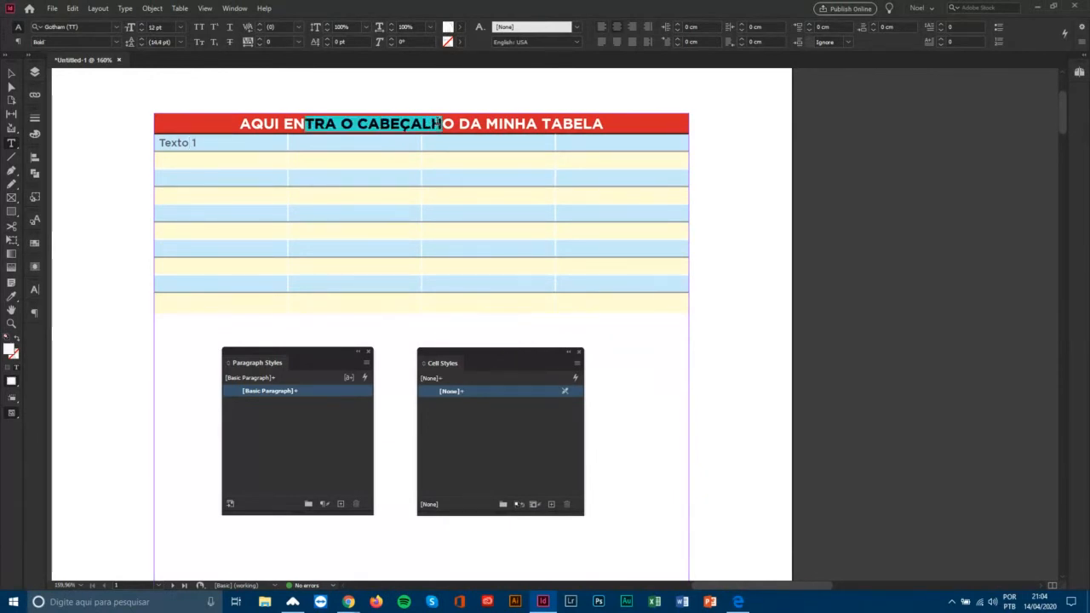
left_click(410, 123)
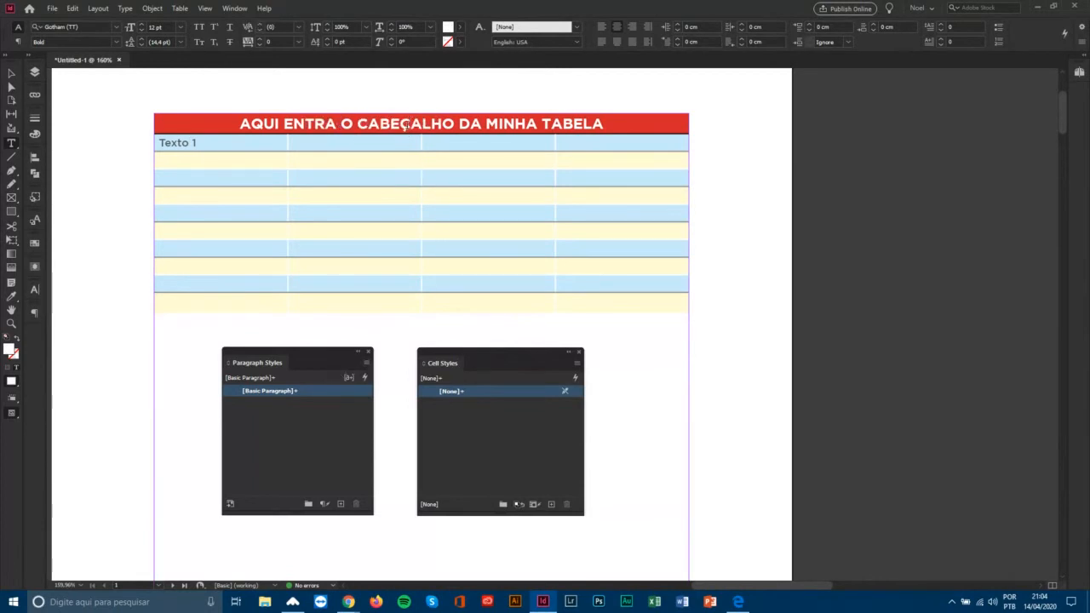
left_click(366, 363)
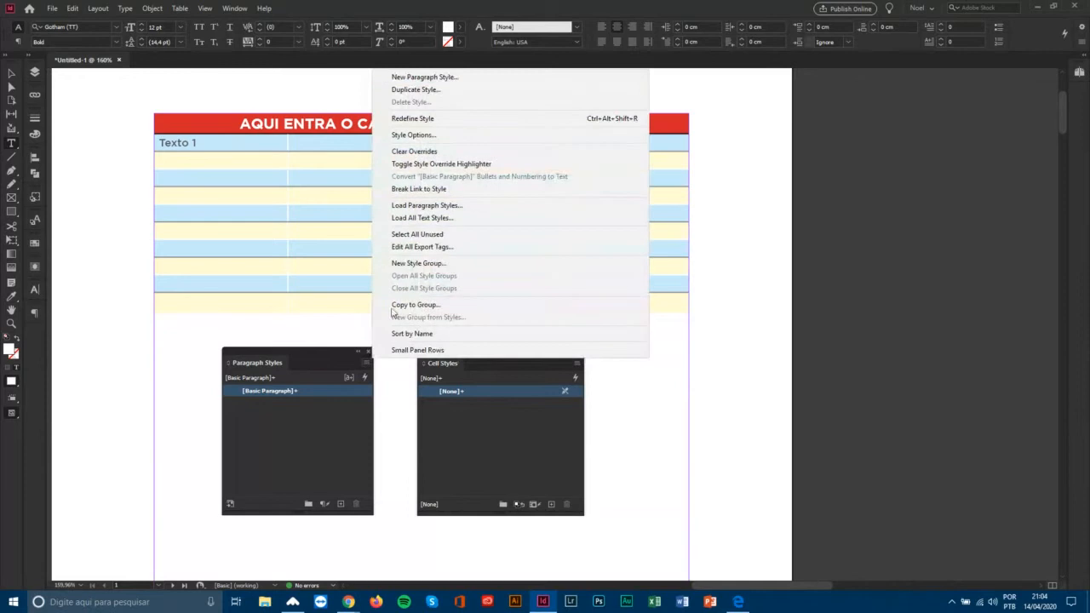
left_click(460, 79)
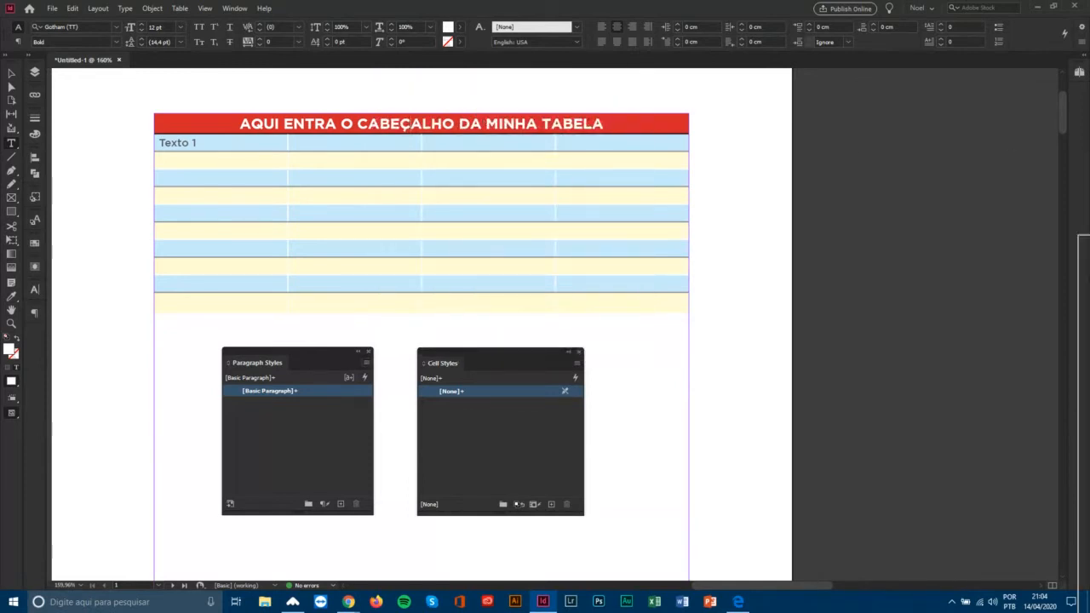
left_click_drag(1089, 241, 584, 128)
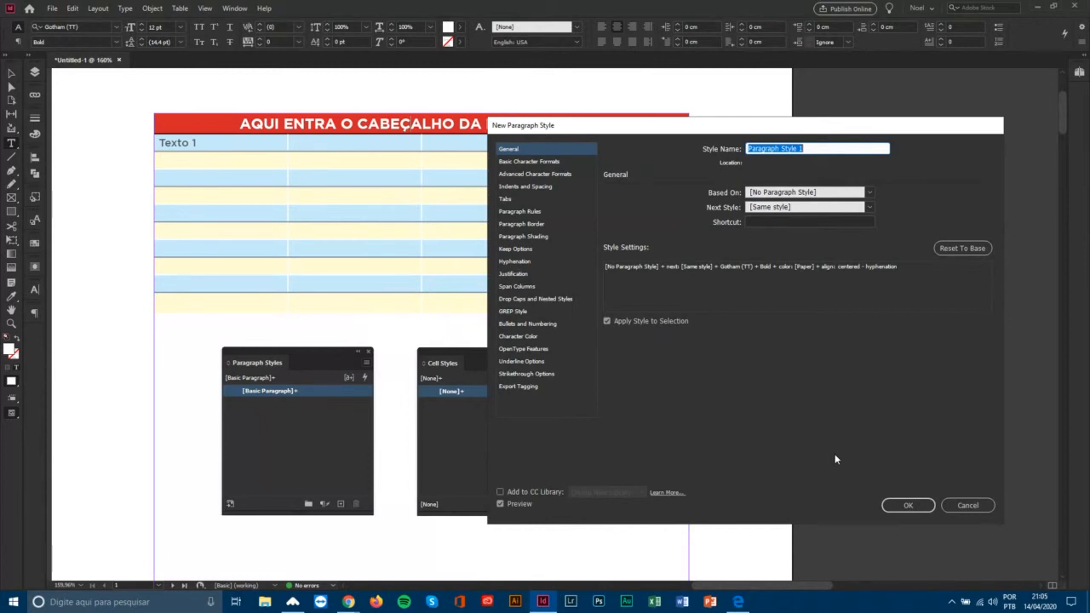
type("T")
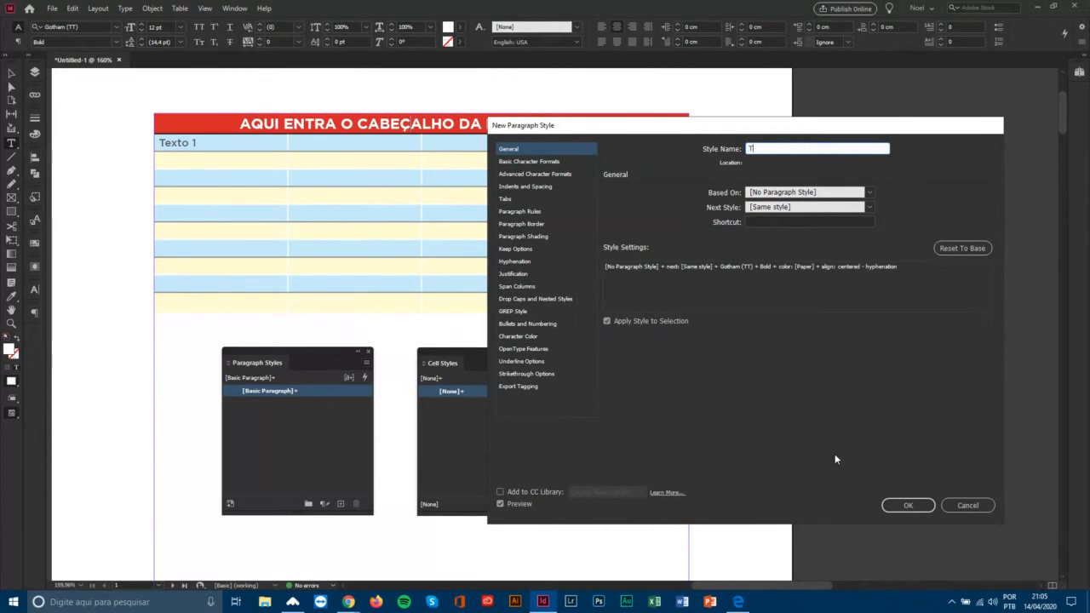
type("ab_")
type("Titulo")
left_click(910, 505)
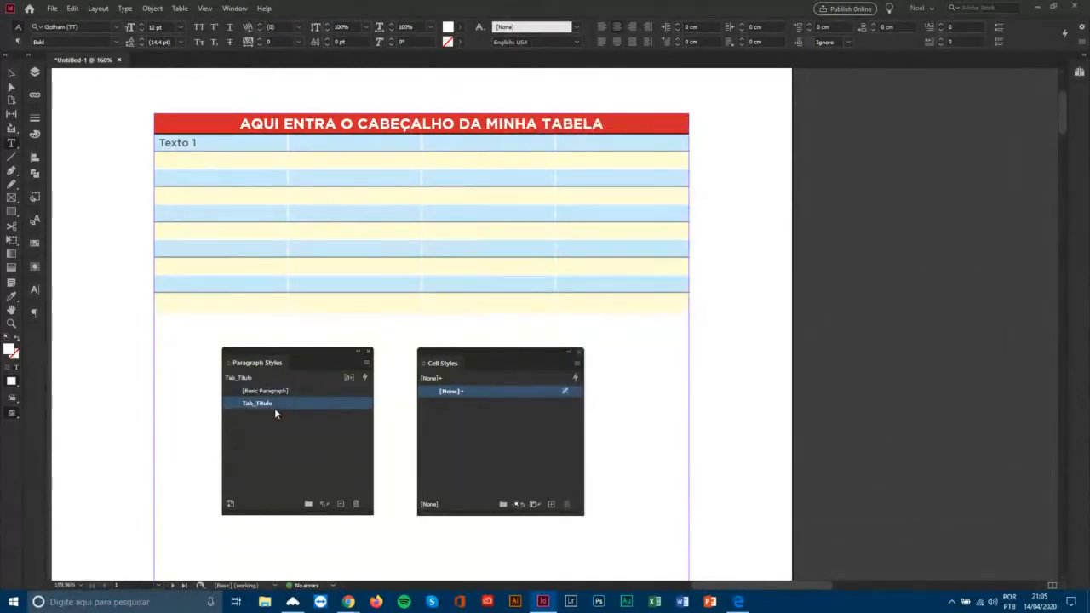
Create a new paragraph style named Tab_Texto from the formatting of the Texto 1 cell.
left_click(183, 144)
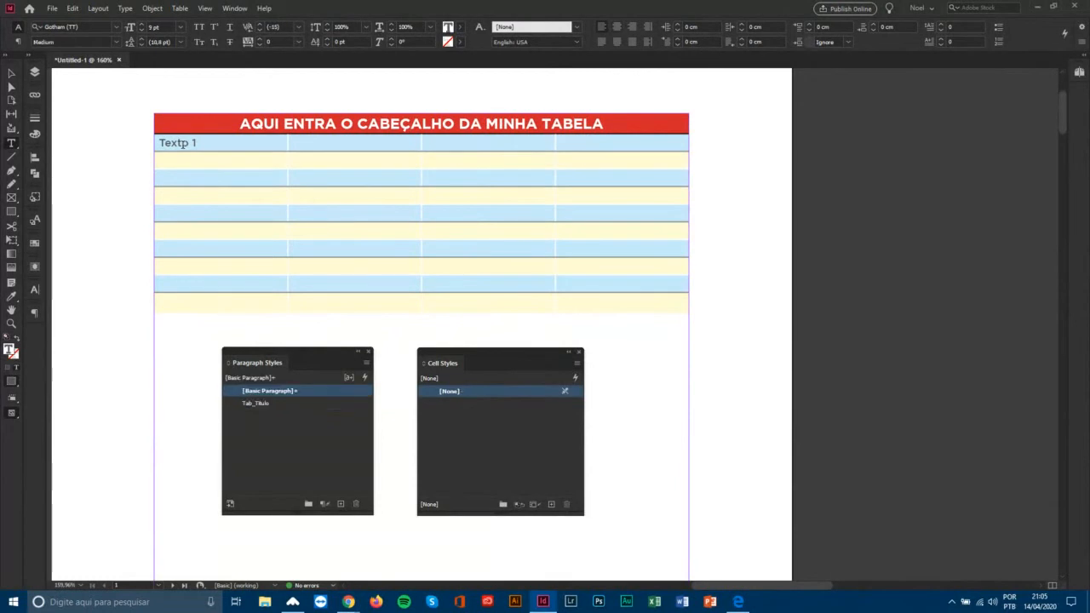
left_click(367, 367)
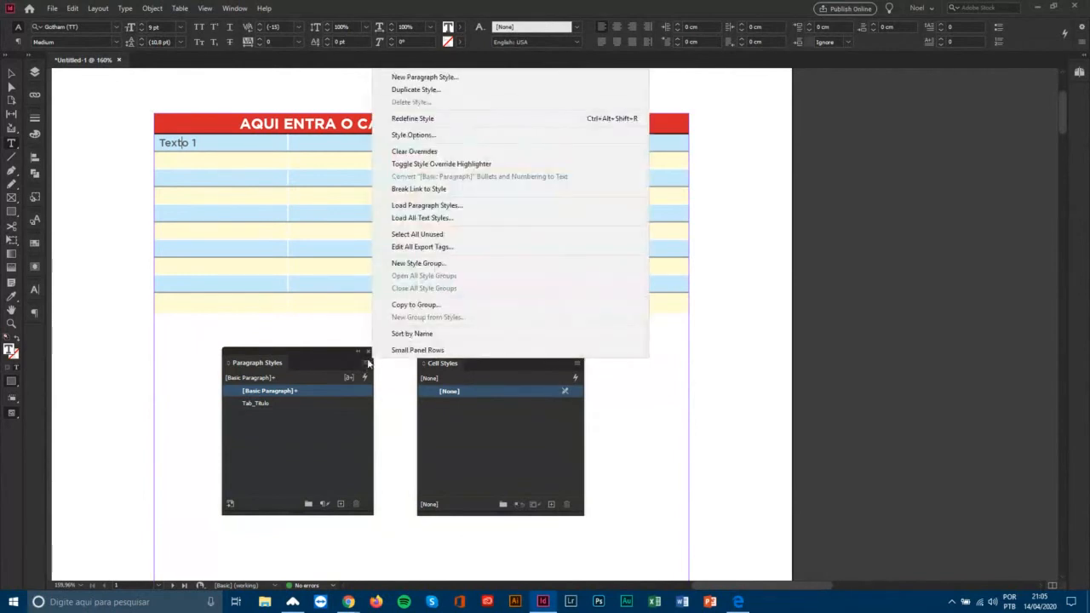
left_click(428, 80)
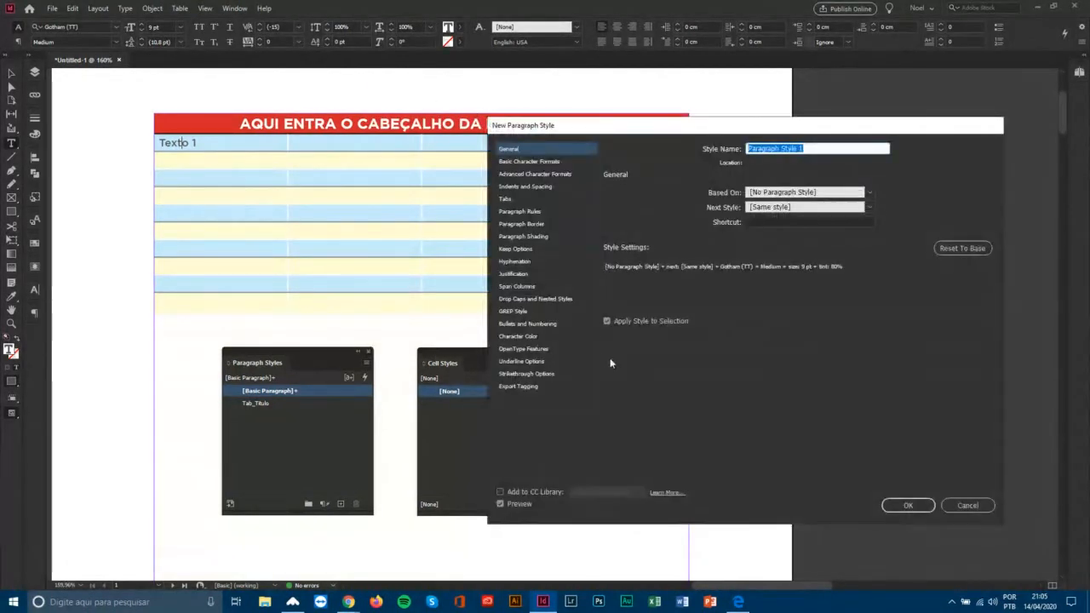
type("Tab_Texto")
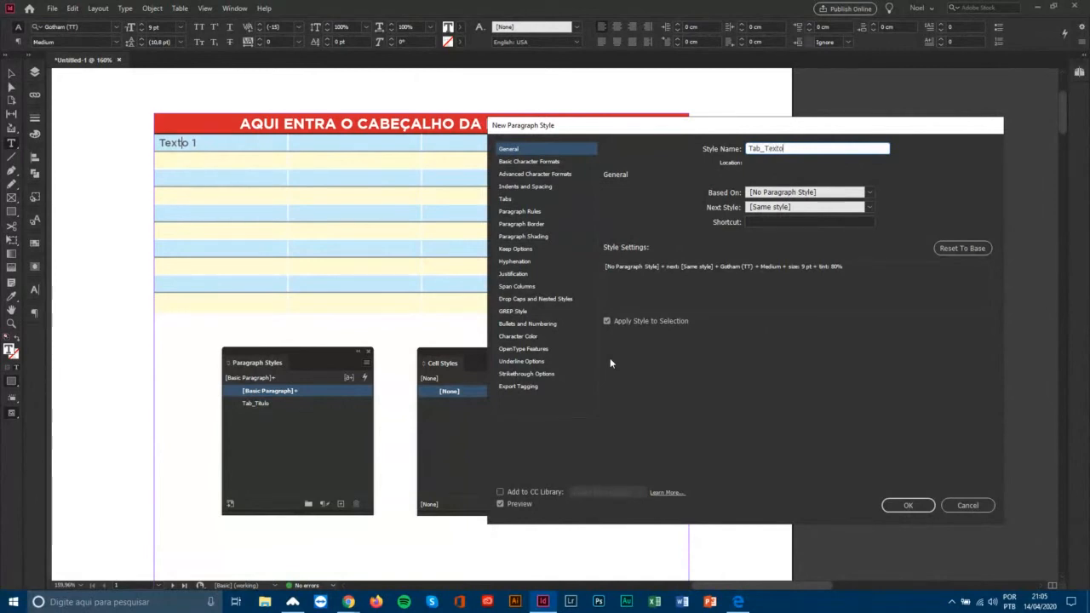
left_click(906, 506)
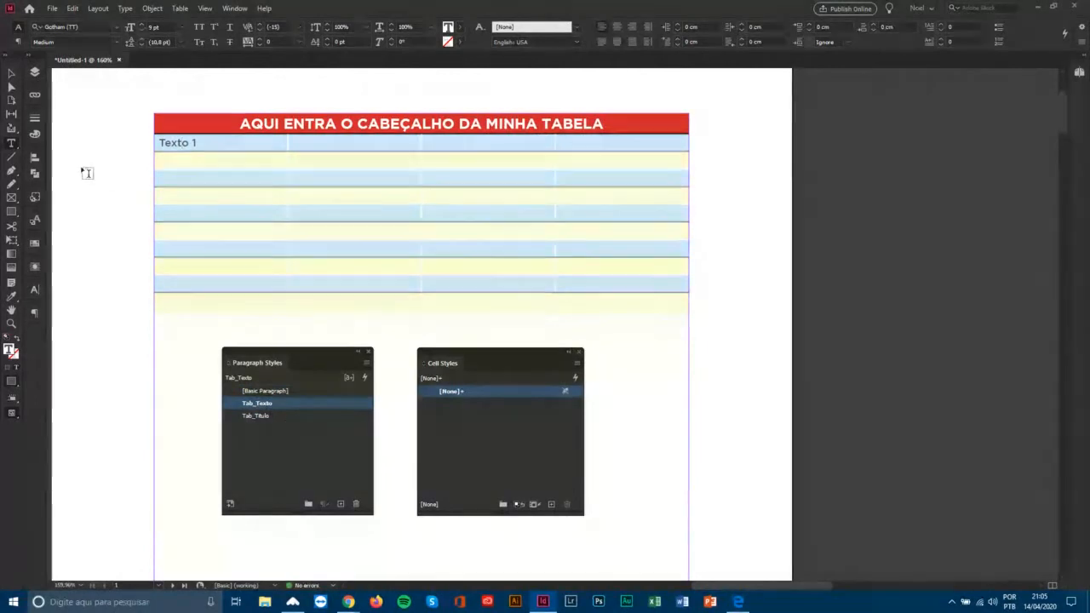
Reorder the paragraph styles list so that Tab_Titulo sits above Tab_Texto.
left_click(13, 73)
left_click(310, 414)
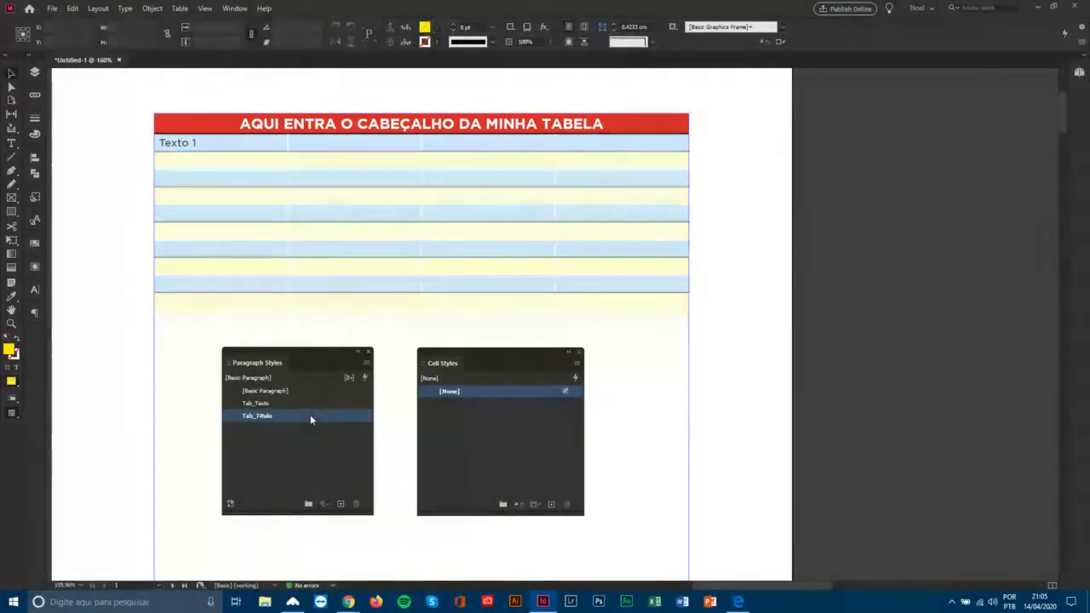
left_click_drag(310, 415, 309, 403)
left_click(298, 415)
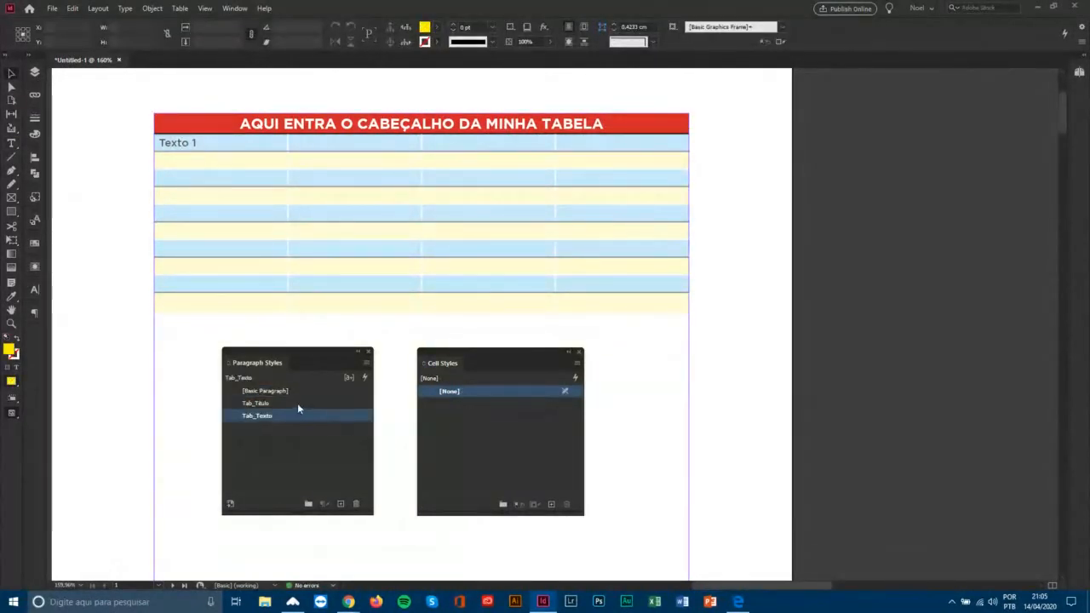
left_click(297, 402)
left_click(296, 415)
Check which paragraph styles are assigned to the header text and to the Texto 1 cell.
left_click(11, 144)
left_click(353, 127)
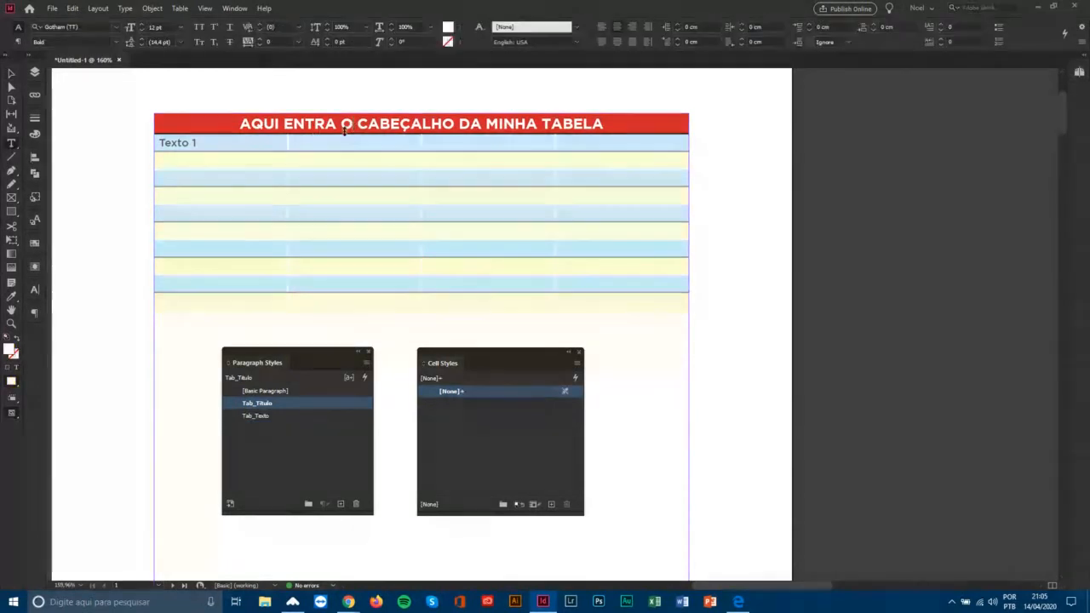
left_click(197, 144)
left_click(278, 123)
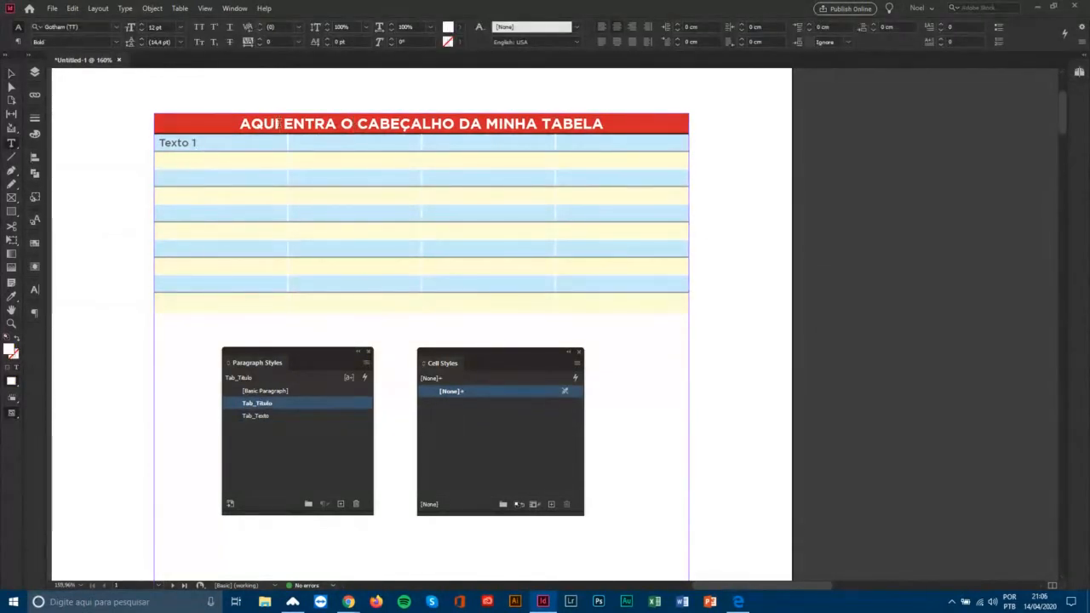
left_click(194, 142)
left_click(270, 121)
Copy the Texto 1 text into the second cell of the first body row.
mouse_move(195, 143)
left_mouse_down()
mouse_move(122, 142)
mouse_move(204, 143)
mouse_move(175, 145)
left_mouse_up()
key("ctrl+a")
key("ctrl+c")
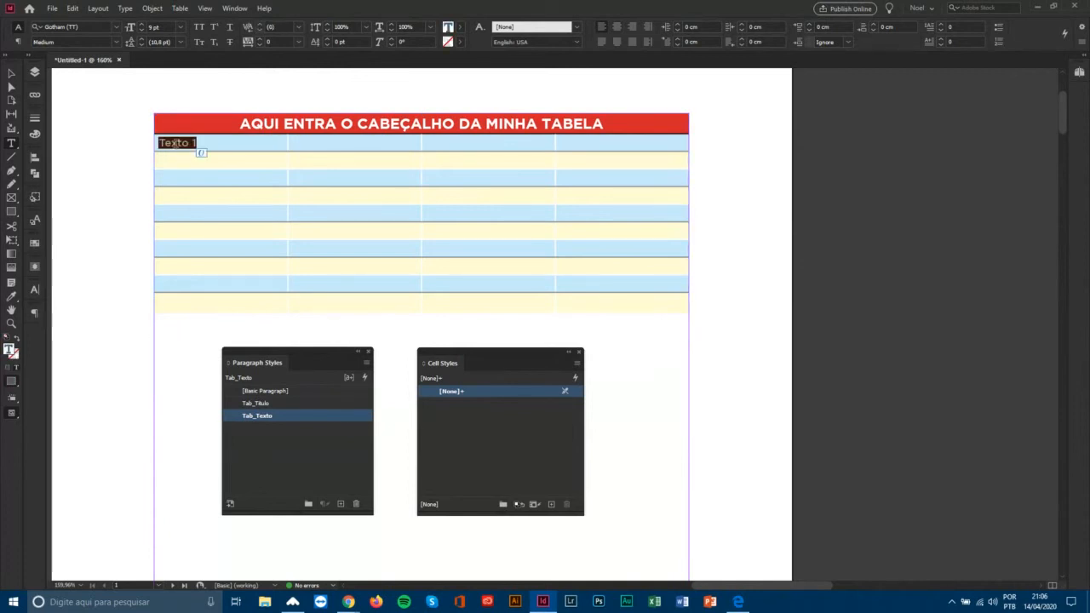
left_click_drag(205, 147, 594, 279)
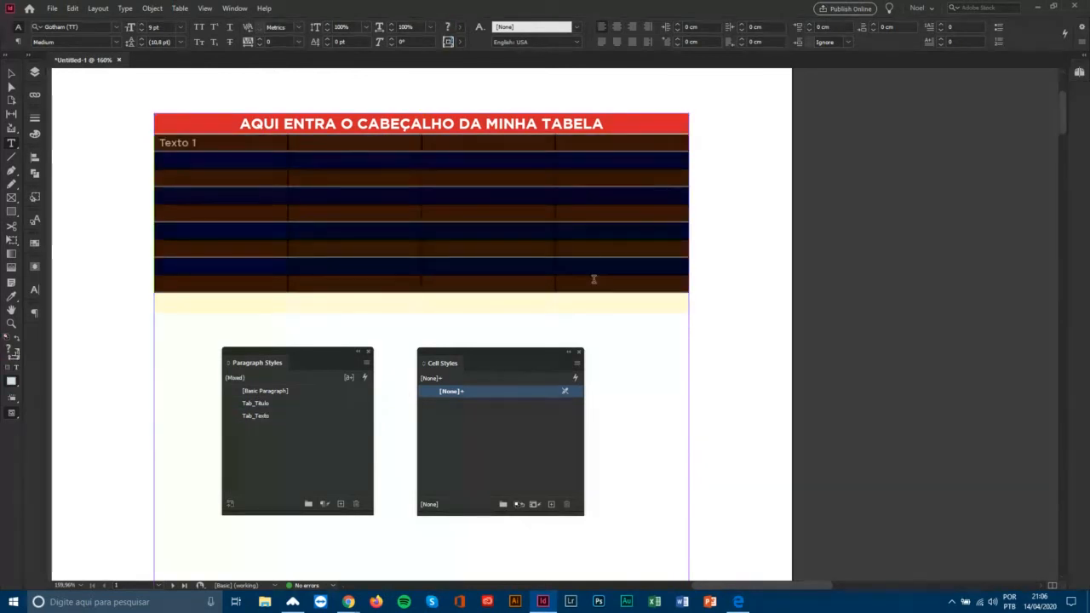
left_click(248, 144)
left_click_drag(345, 144, 618, 143)
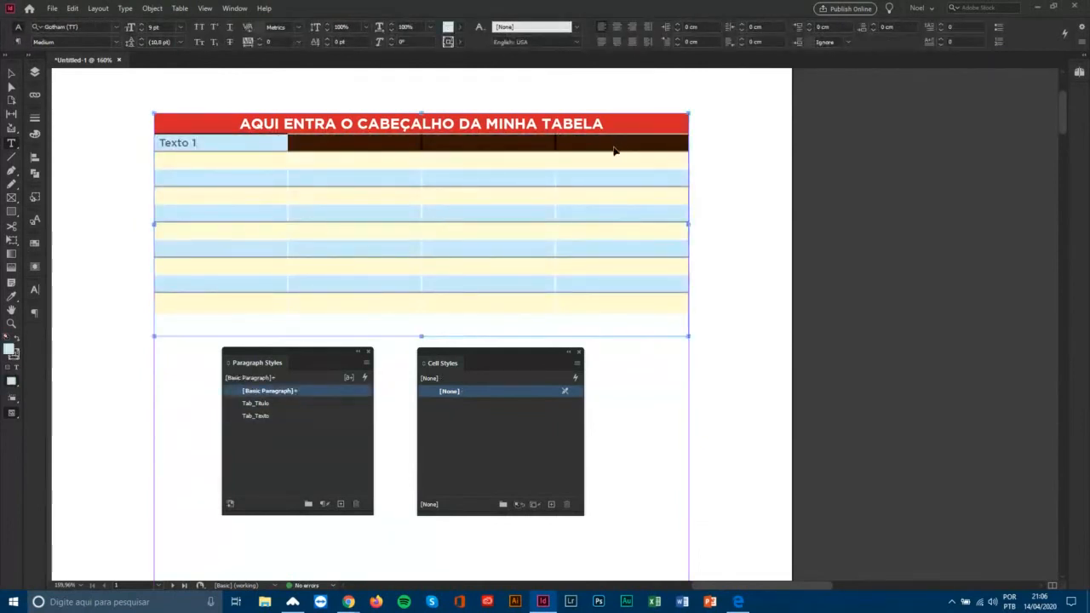
key("ctrl+v")
Copy the first two cells of the first body row into its last two cells.
left_click_drag(244, 144, 365, 144)
key("ctrl+c")
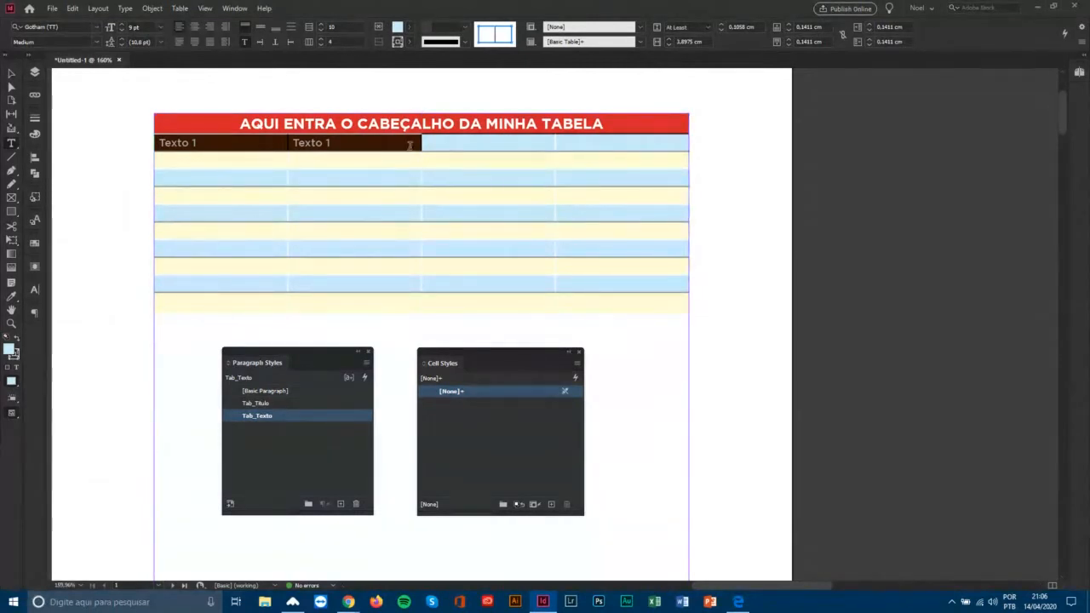
left_click(424, 142)
left_click_drag(562, 141, 588, 139)
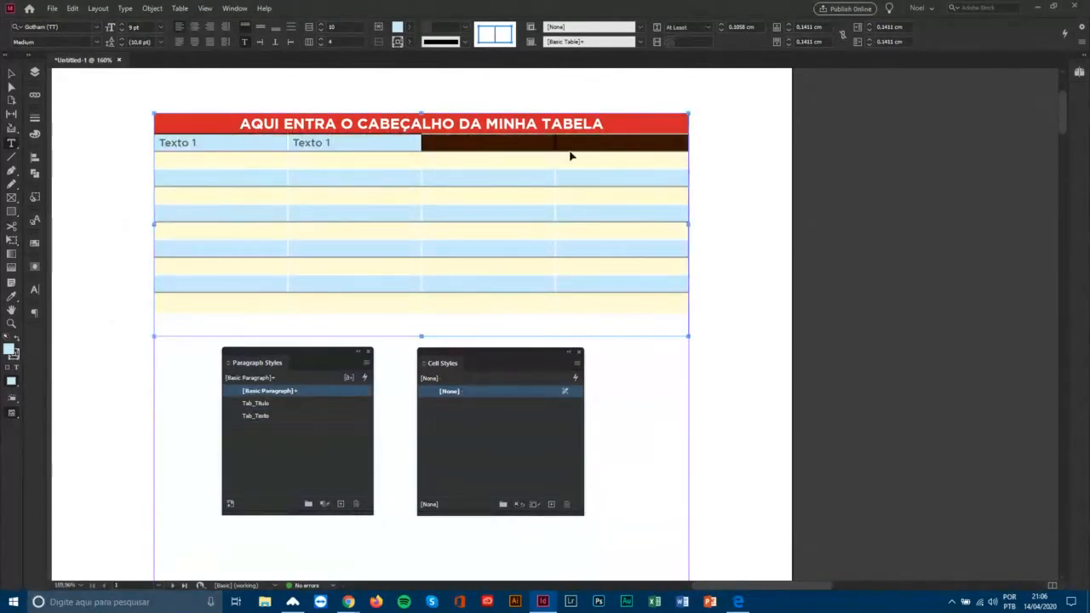
key("ctrl+v")
Copy the completed first body row into the nine body rows below it.
left_click_drag(240, 145, 636, 147)
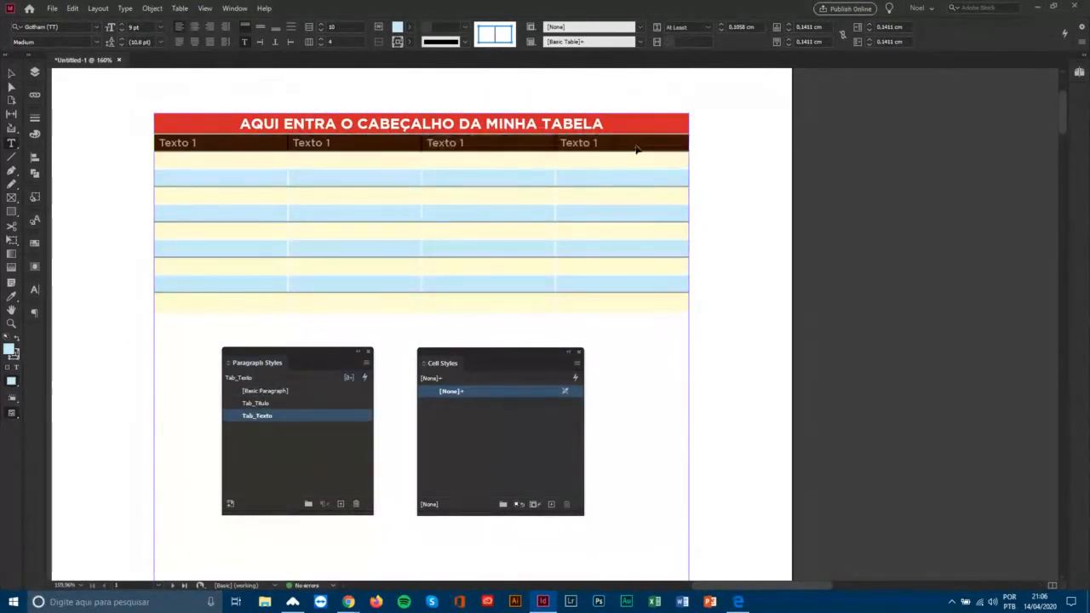
left_click_drag(246, 154, 633, 301)
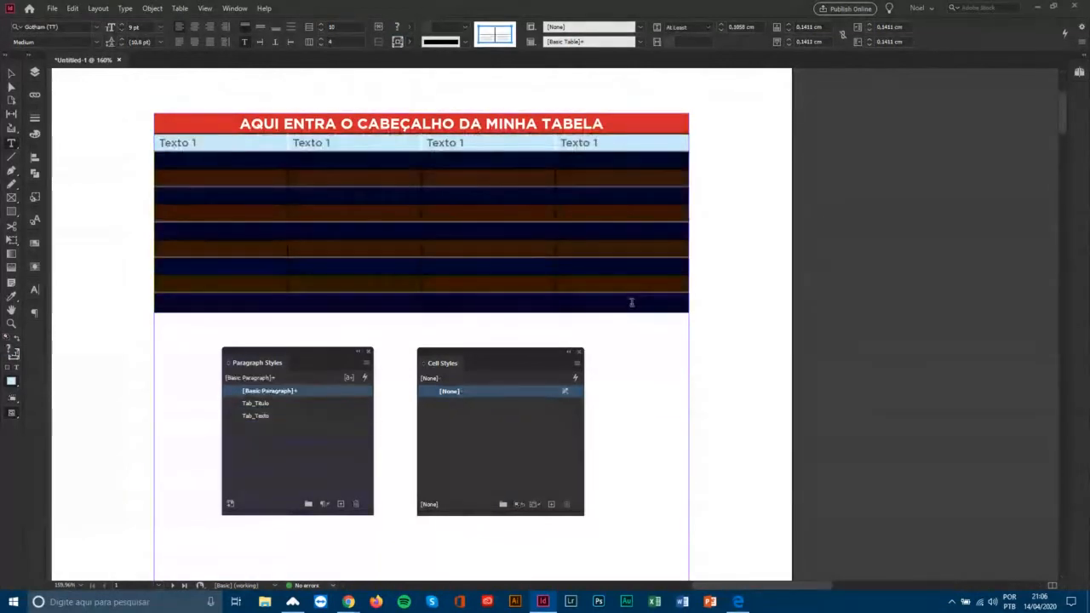
type("Texto 1")
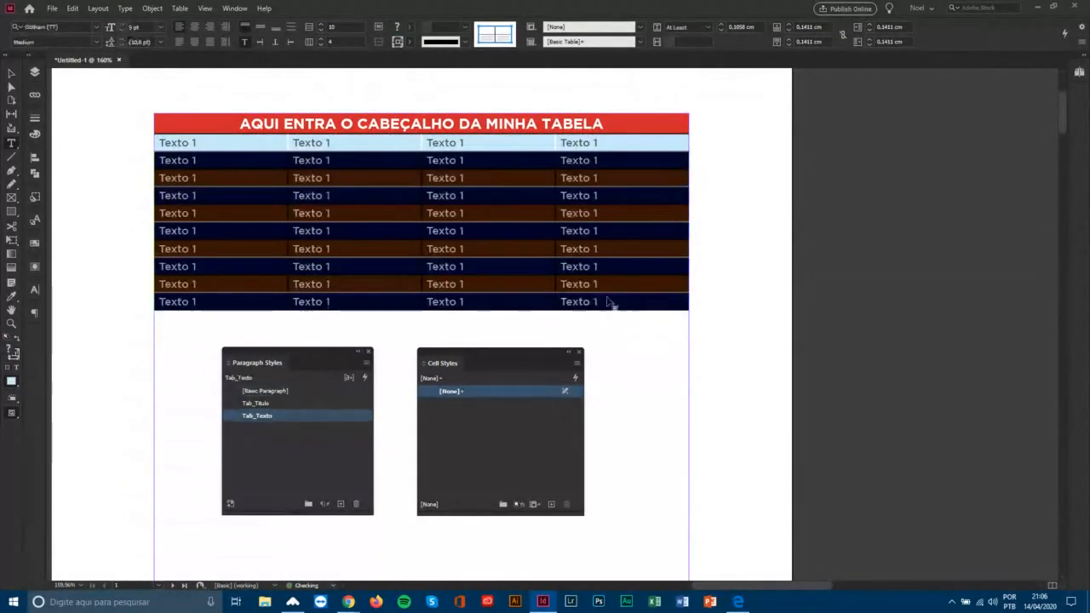
left_click(358, 212)
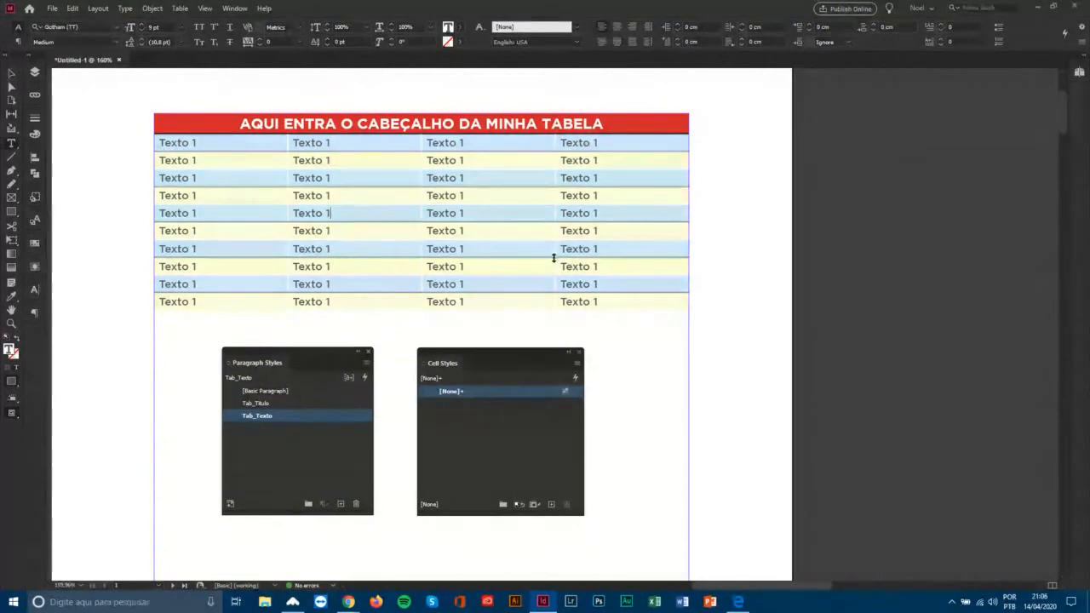
Copy the cell text Texto 1 and enter it as the search text of a Find/Change query.
left_click_drag(348, 287, 271, 278)
key("ctrl+c")
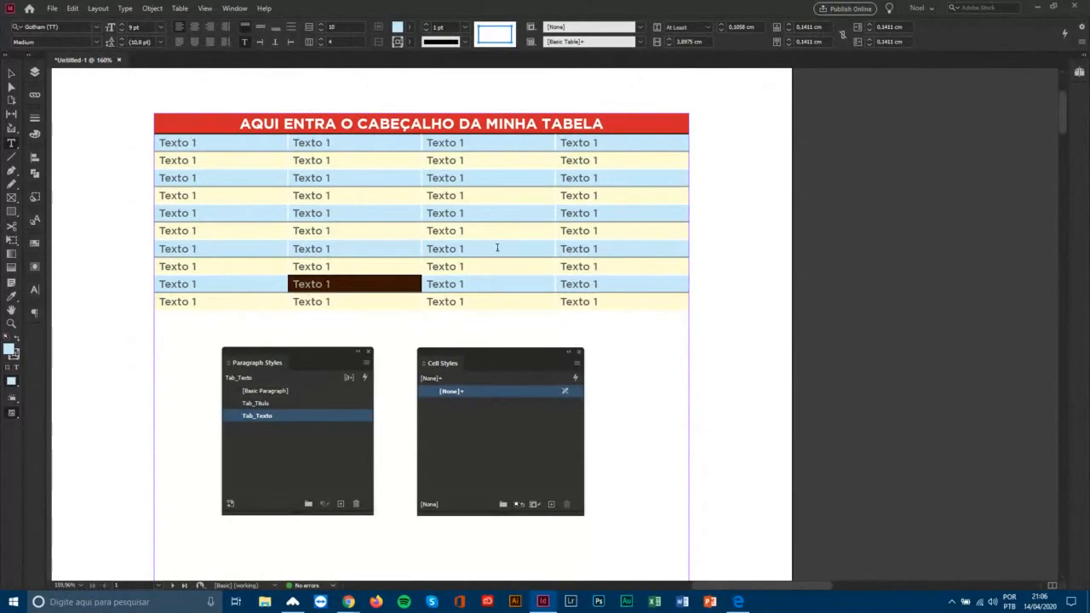
left_click(168, 142)
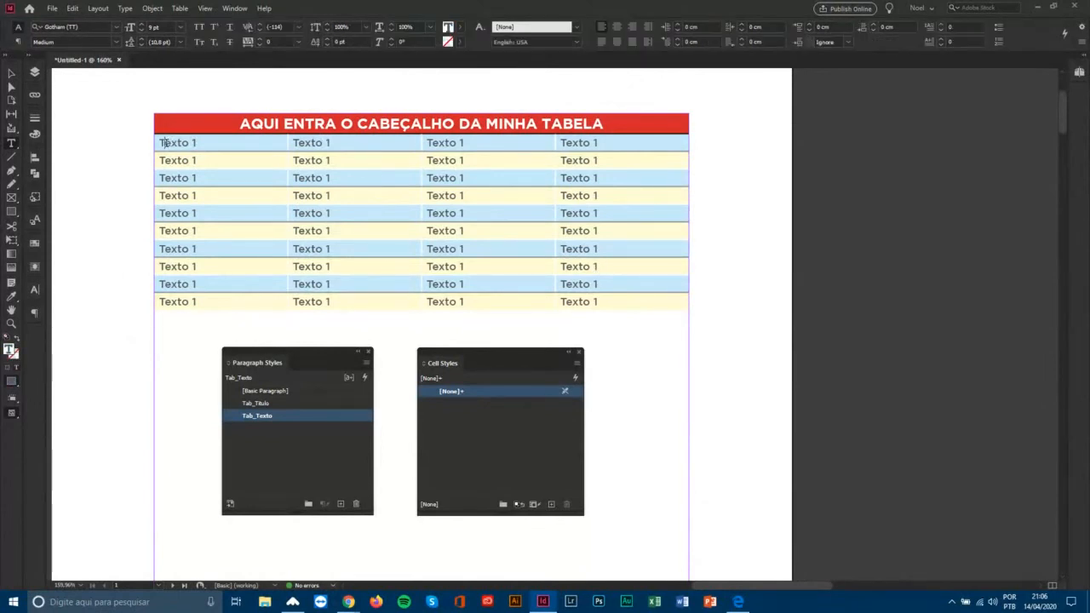
left_click_drag(159, 142, 207, 143)
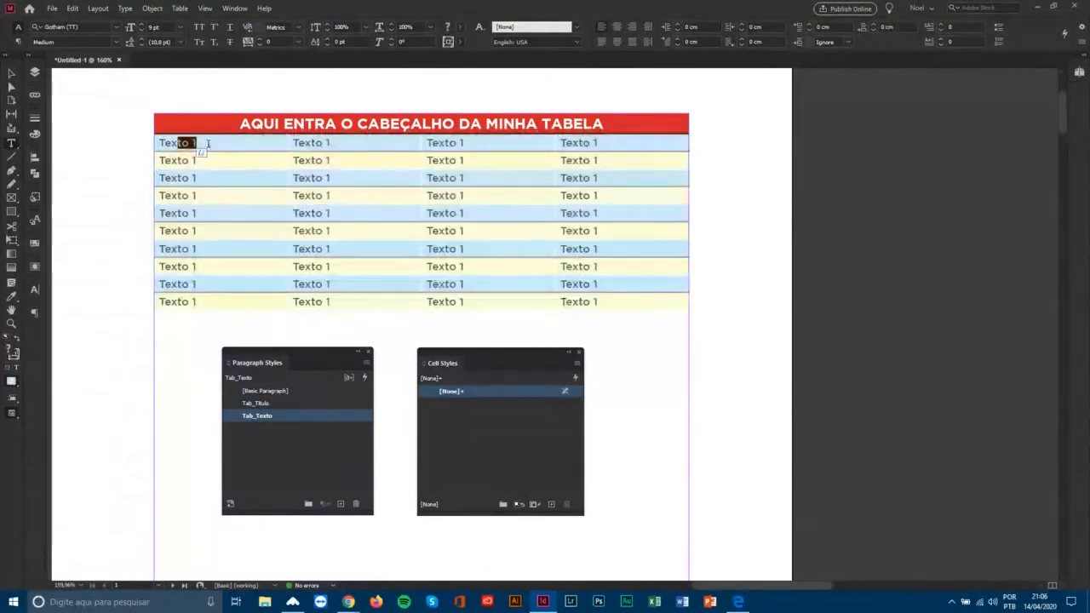
left_click(207, 143)
key("ctrl+f")
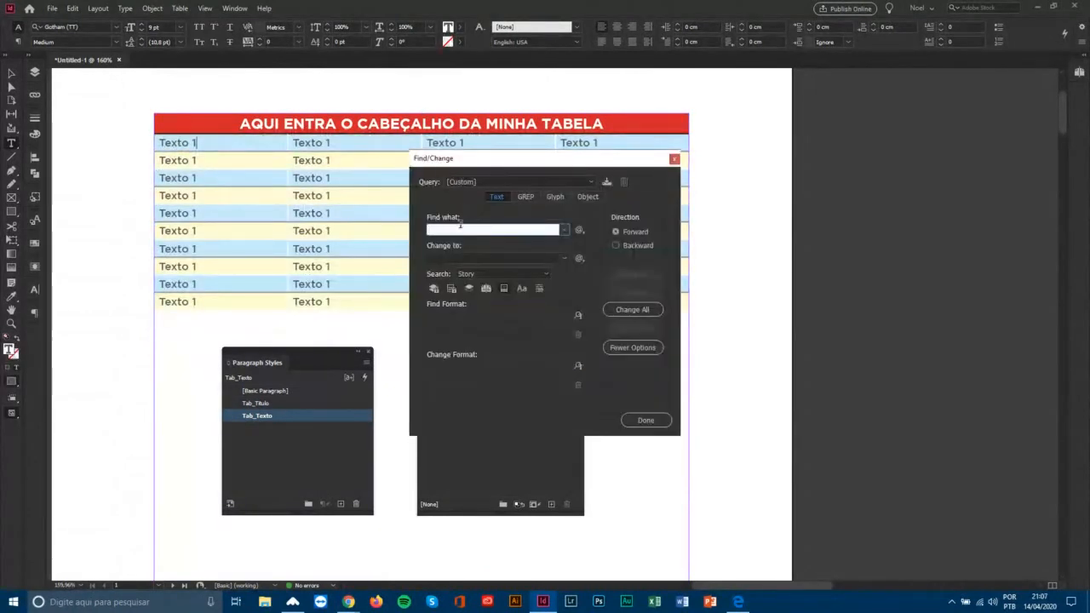
key("ctrl+v")
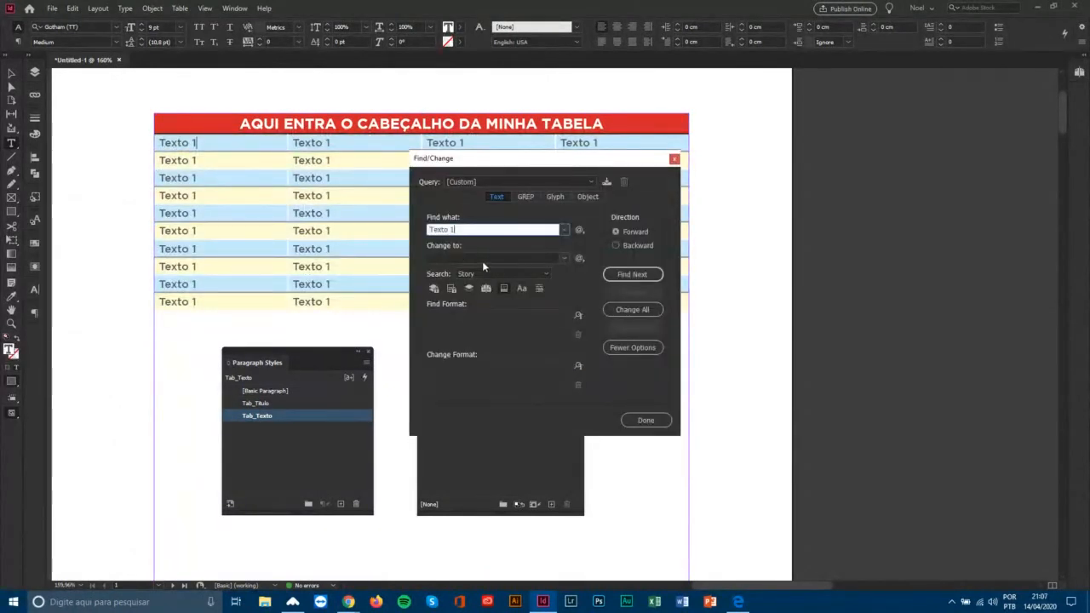
Change all occurrences to "Texto do corpo" with the search scope set to Document, and close Find/Change.
left_click(506, 255)
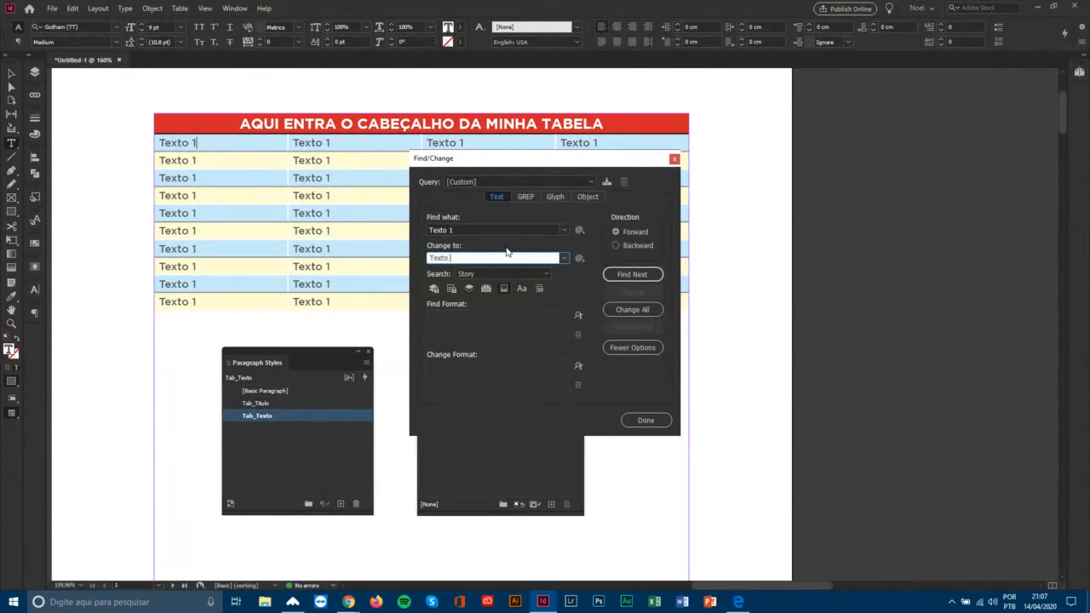
type("Texto do corpo")
left_click(501, 273)
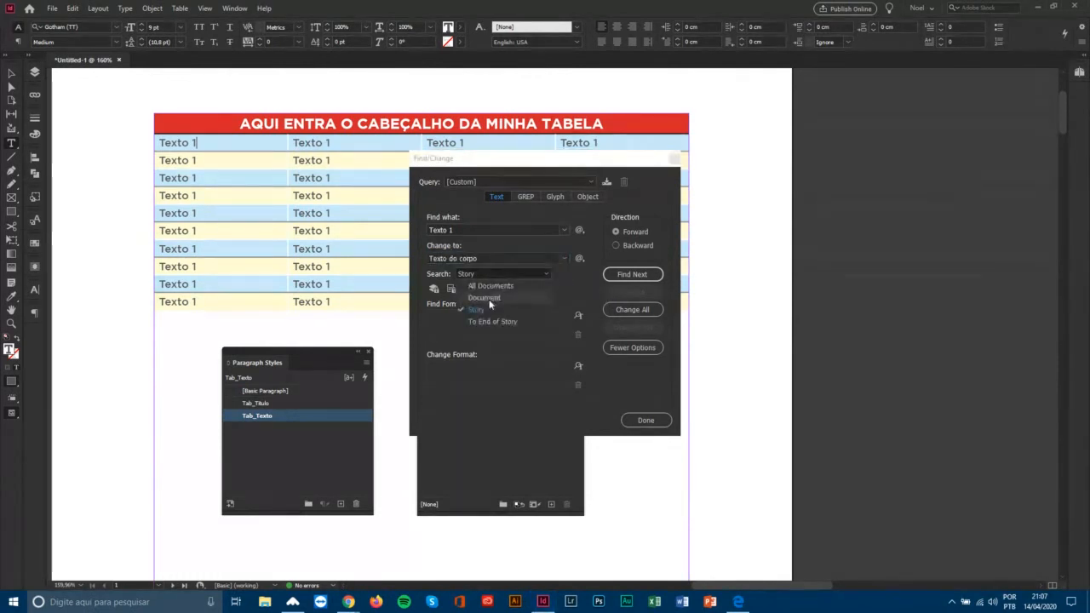
left_click(489, 298)
left_click(632, 309)
left_click(620, 315)
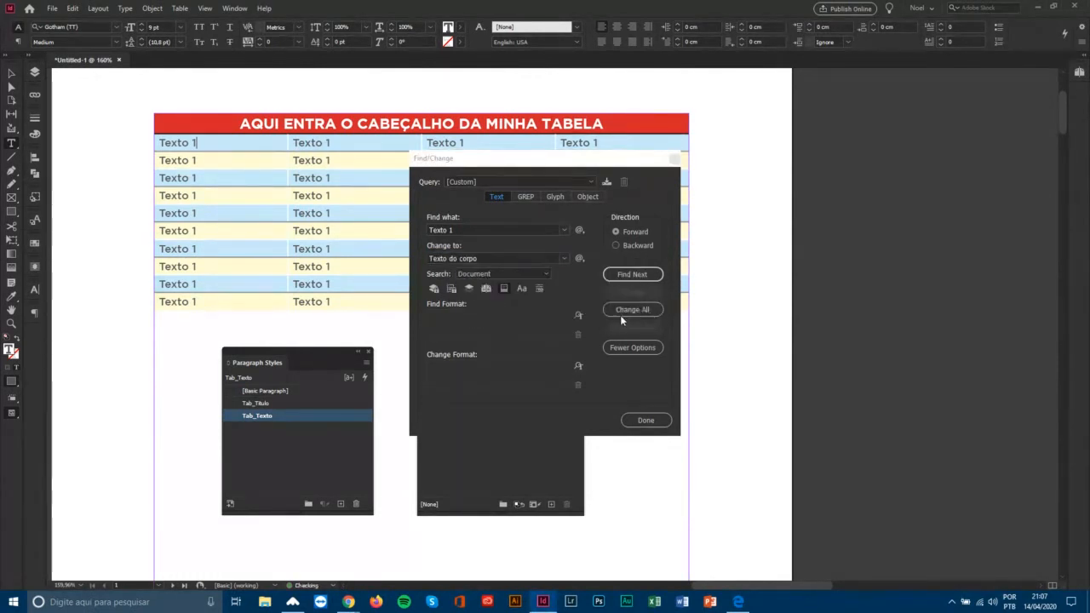
left_click(645, 420)
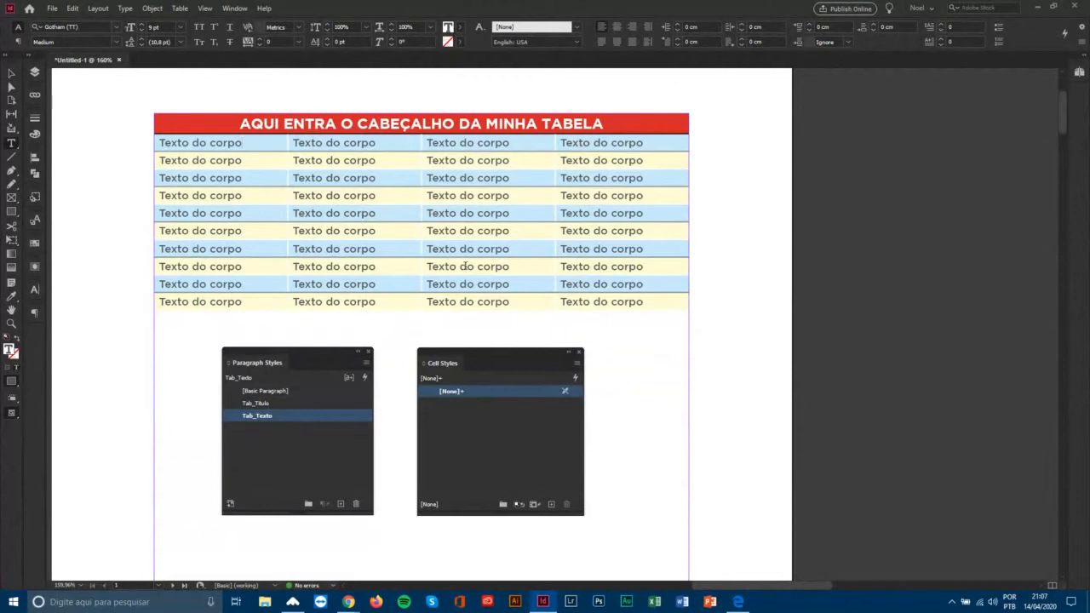
left_click(152, 120)
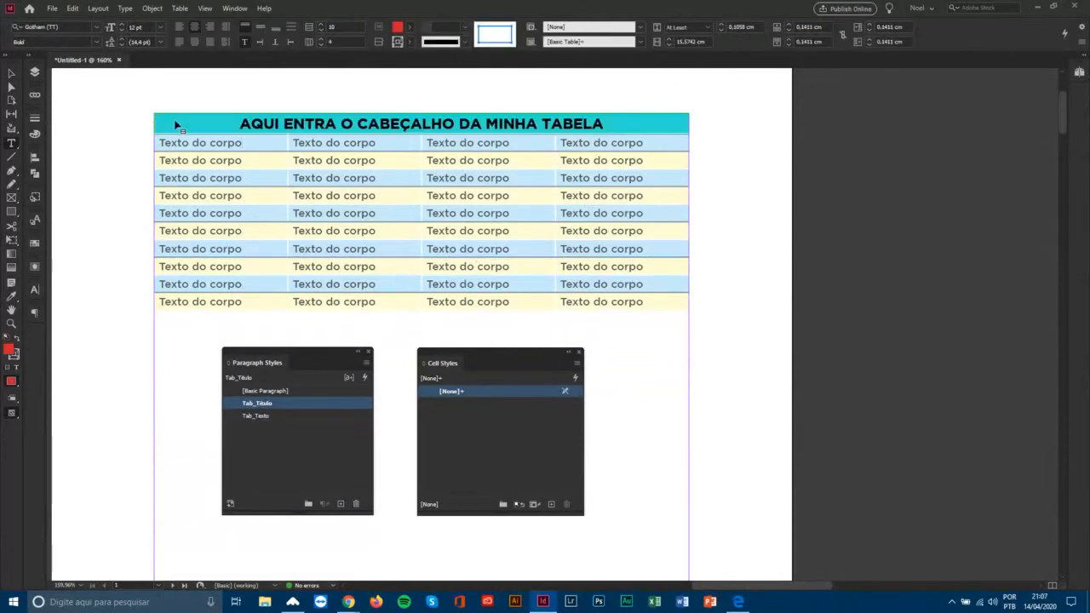
left_click(185, 145)
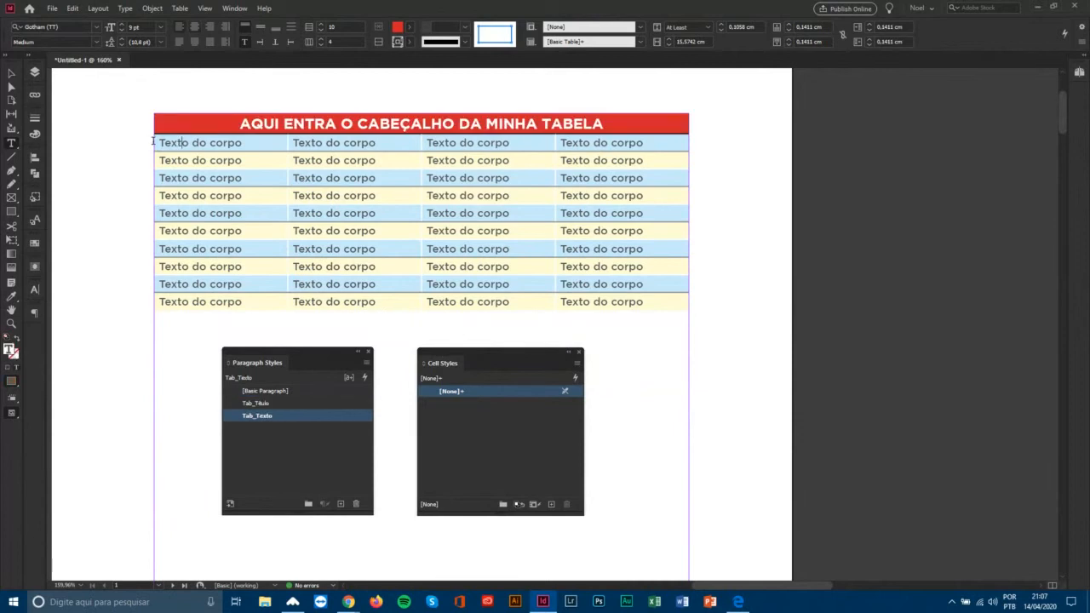
left_click_drag(152, 143, 157, 298)
left_click(173, 162)
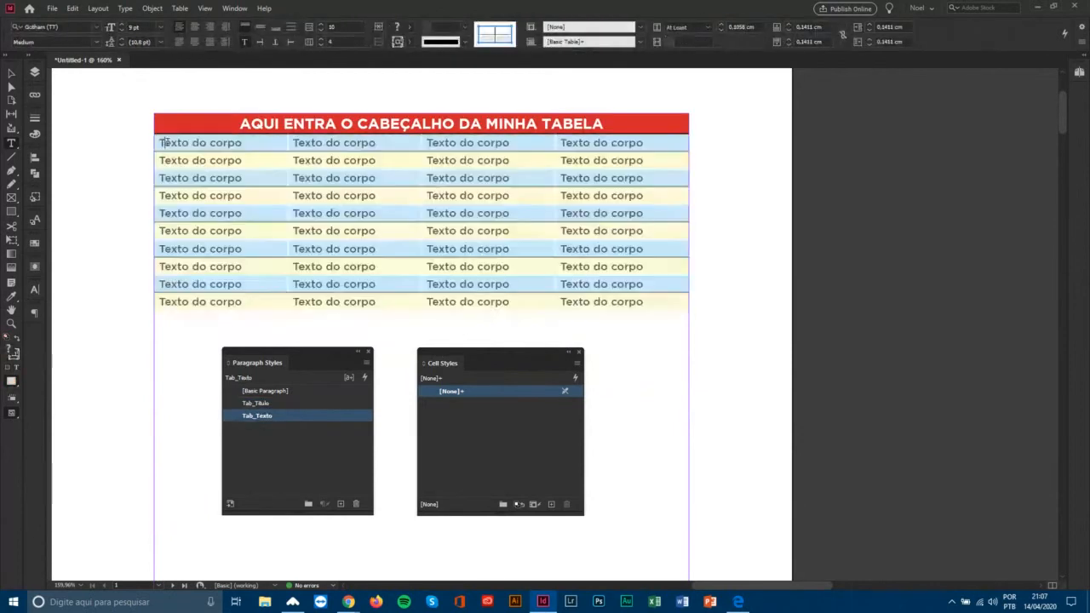
mouse_move(150, 142)
left_mouse_down()
mouse_move(154, 195)
mouse_move(150, 143)
left_mouse_up()
left_click(164, 155)
left_click(162, 153)
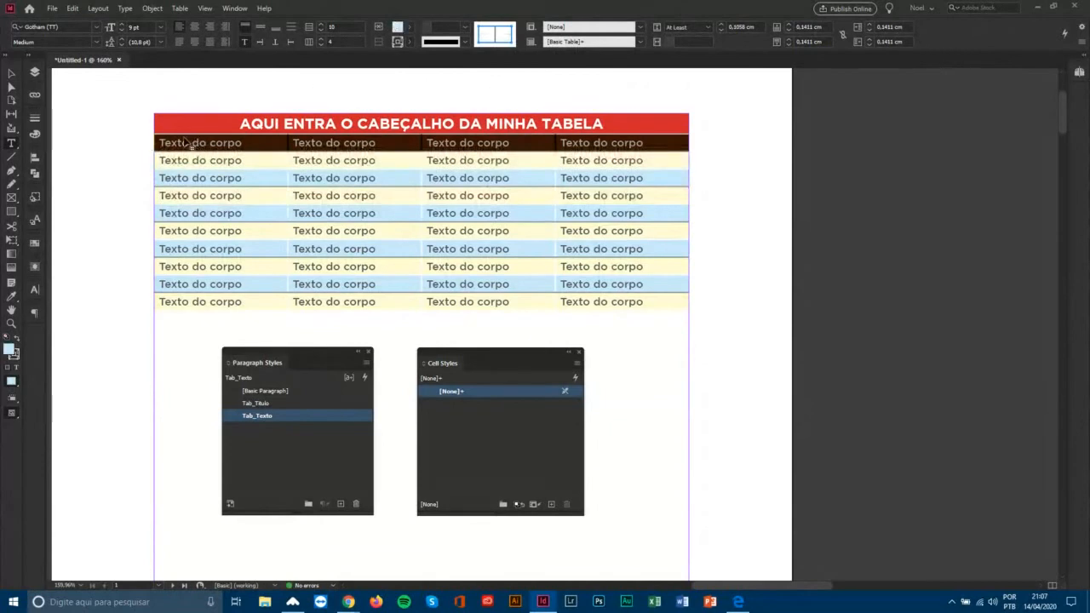
Start a new cell style from the table's header row and name it Tab_Titulo.
left_click(152, 122)
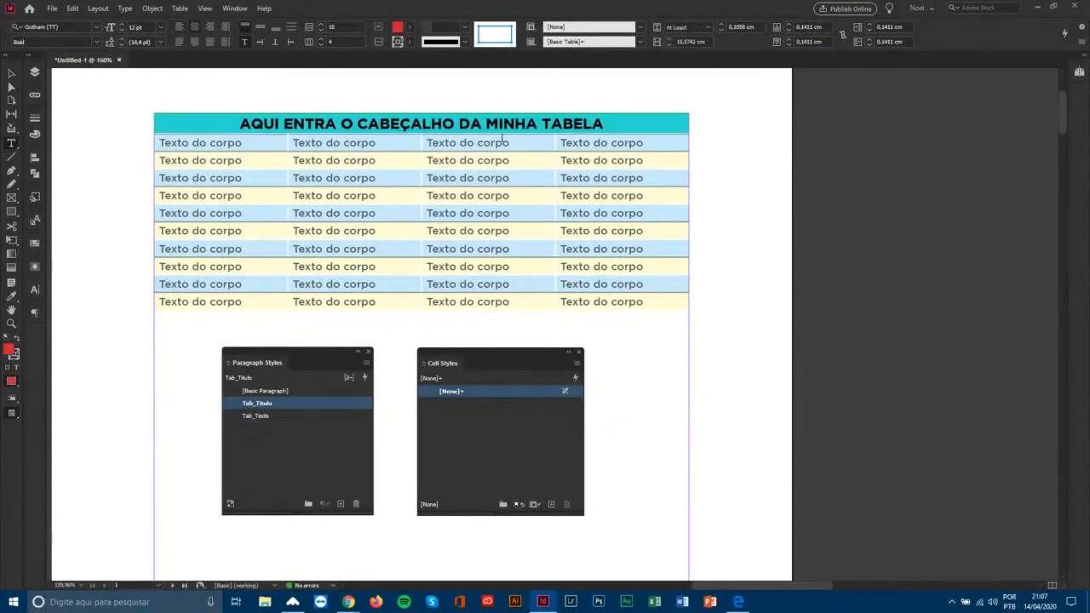
left_click(578, 364)
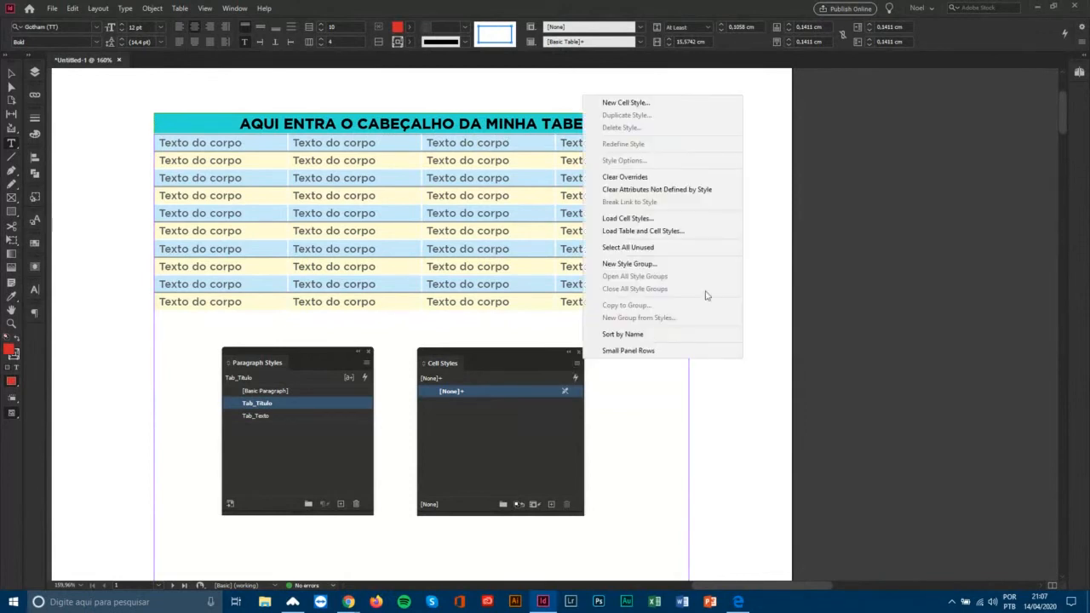
left_click(663, 105)
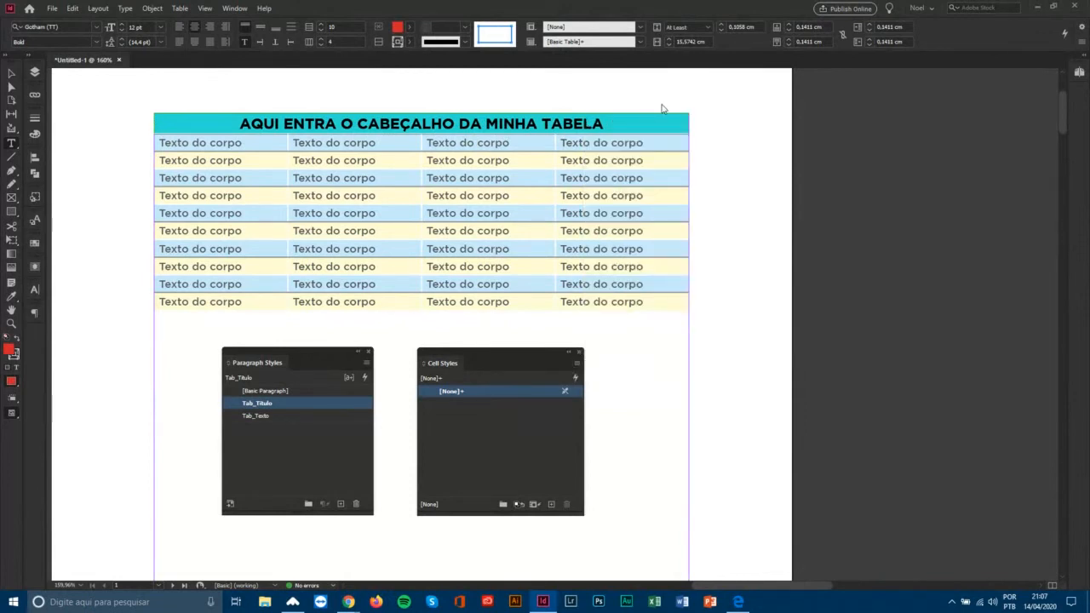
left_click_drag(599, 150, 851, 201)
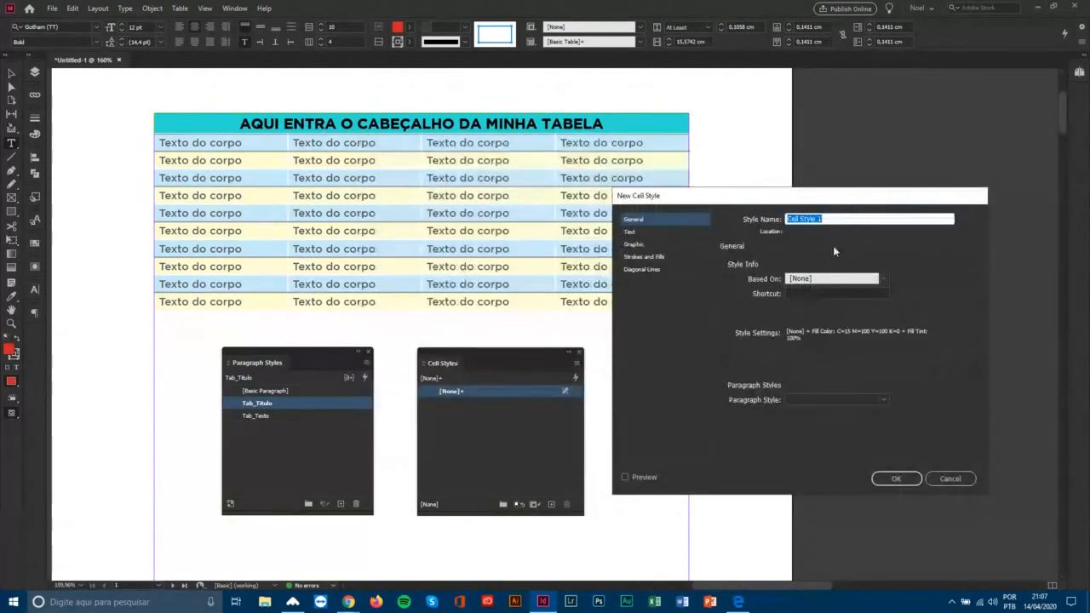
type("Tab_Titulo")
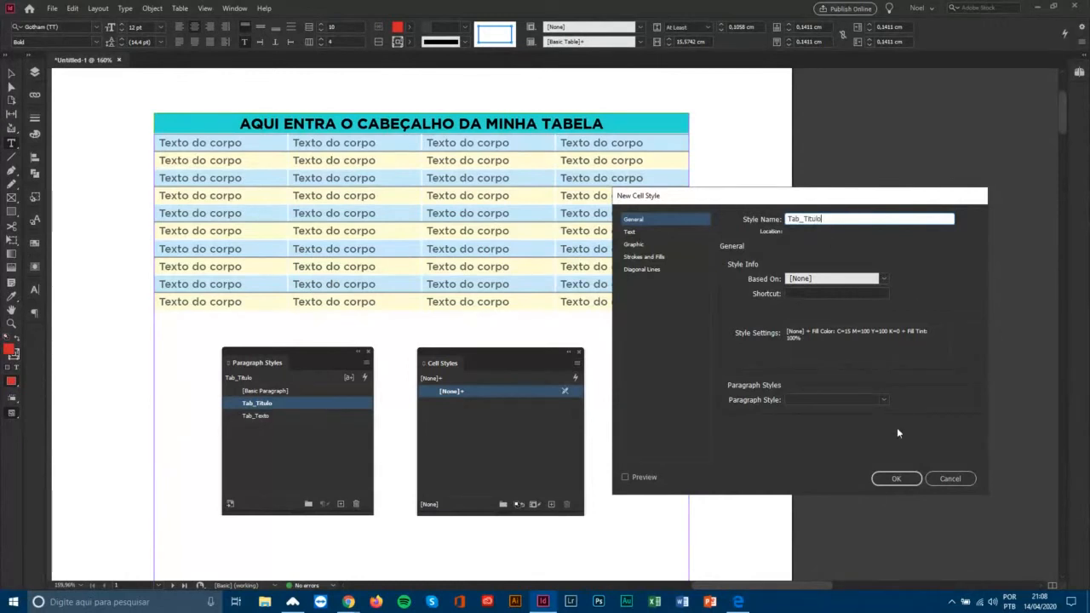
Assign the paragraph style Tab_Titulo to the new header cell style.
left_click_drag(871, 198, 884, 114)
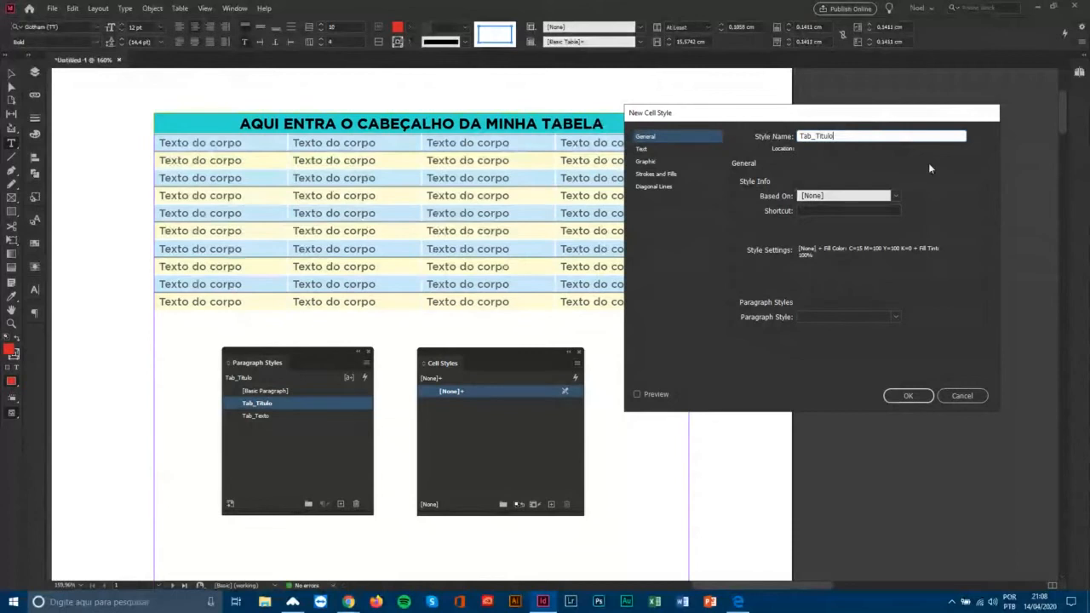
left_click(844, 317)
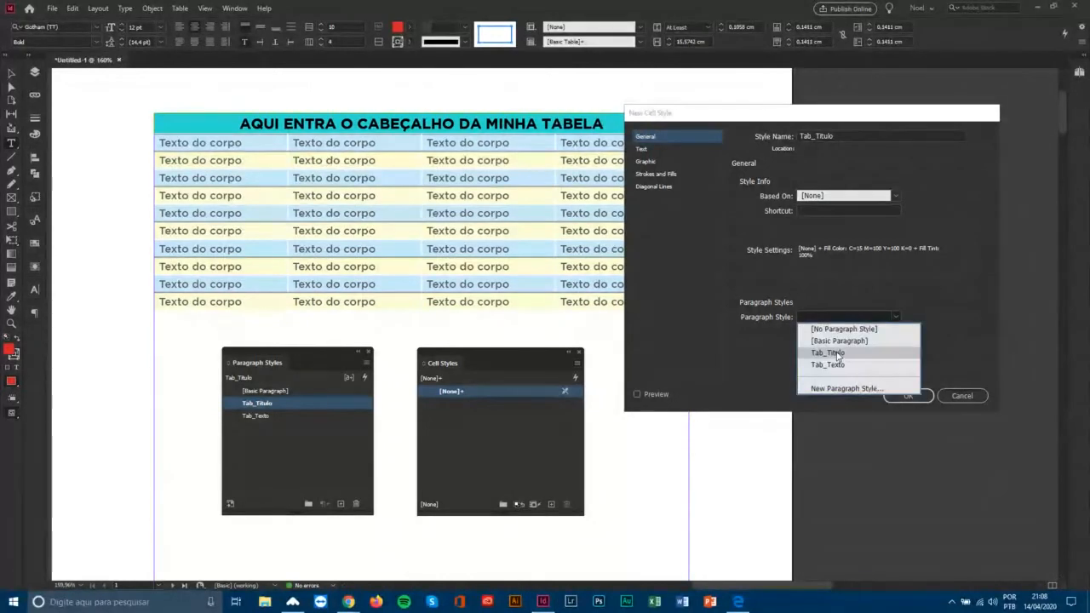
left_click(837, 354)
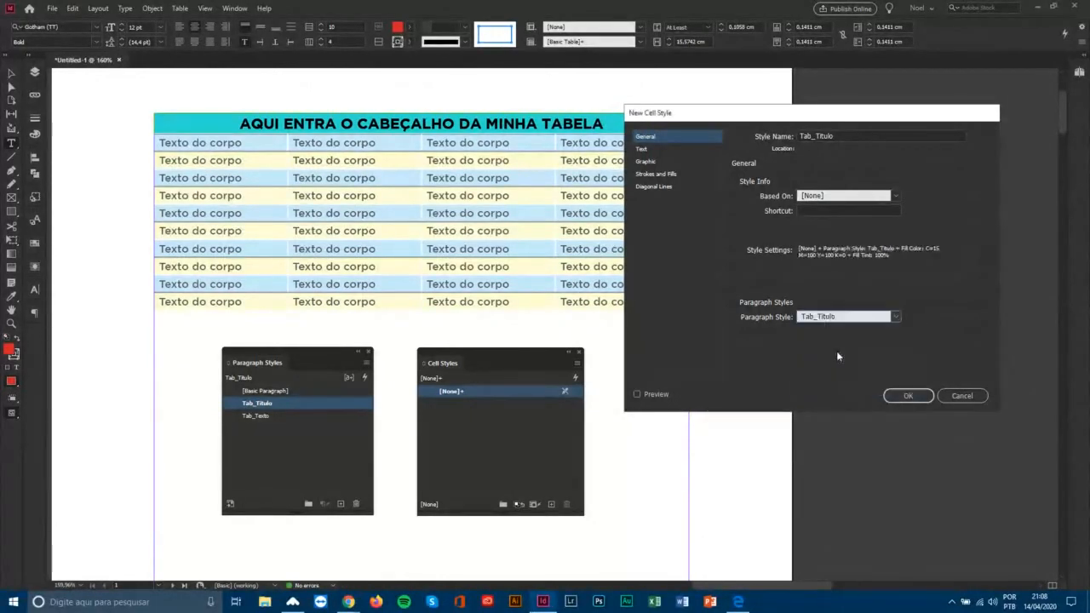
double_click(852, 137)
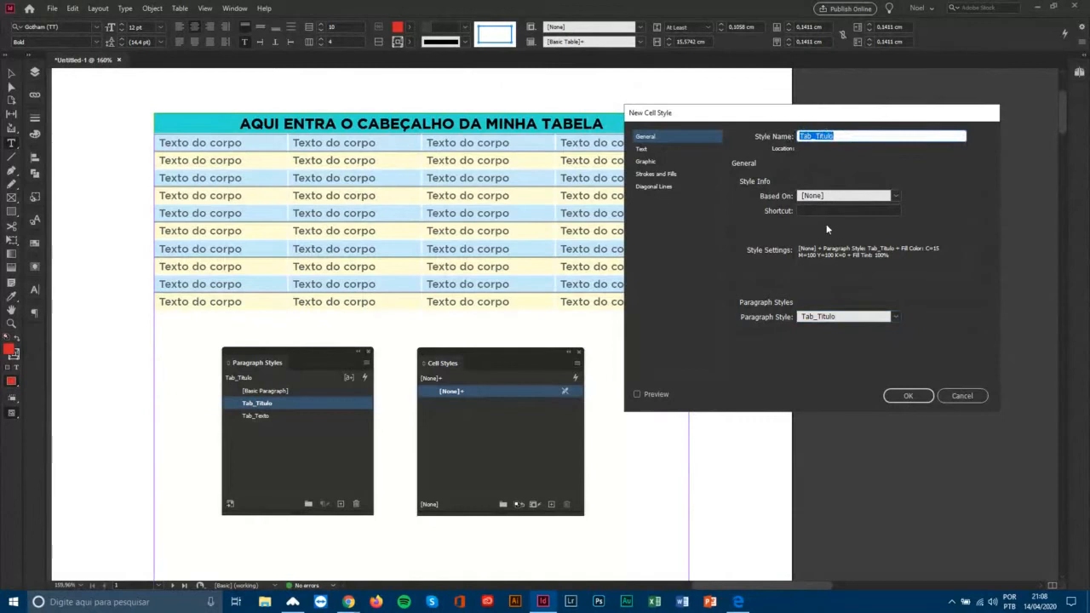
left_click(897, 316)
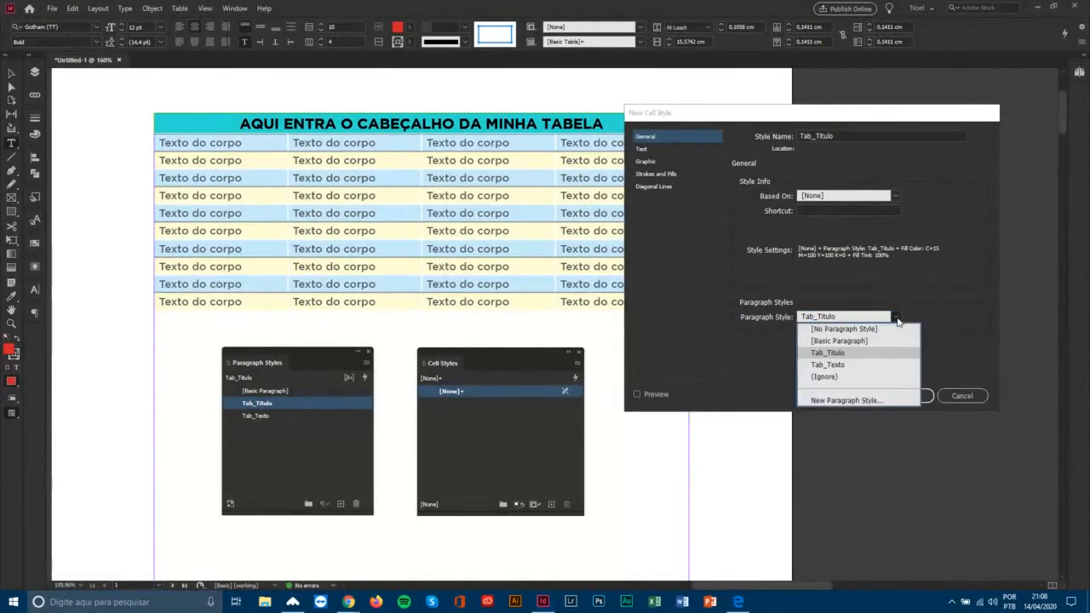
Assign the Tab_Titulo paragraph style to the new Tab_Titulo cell style and create it.
left_click(840, 357)
left_click(903, 395)
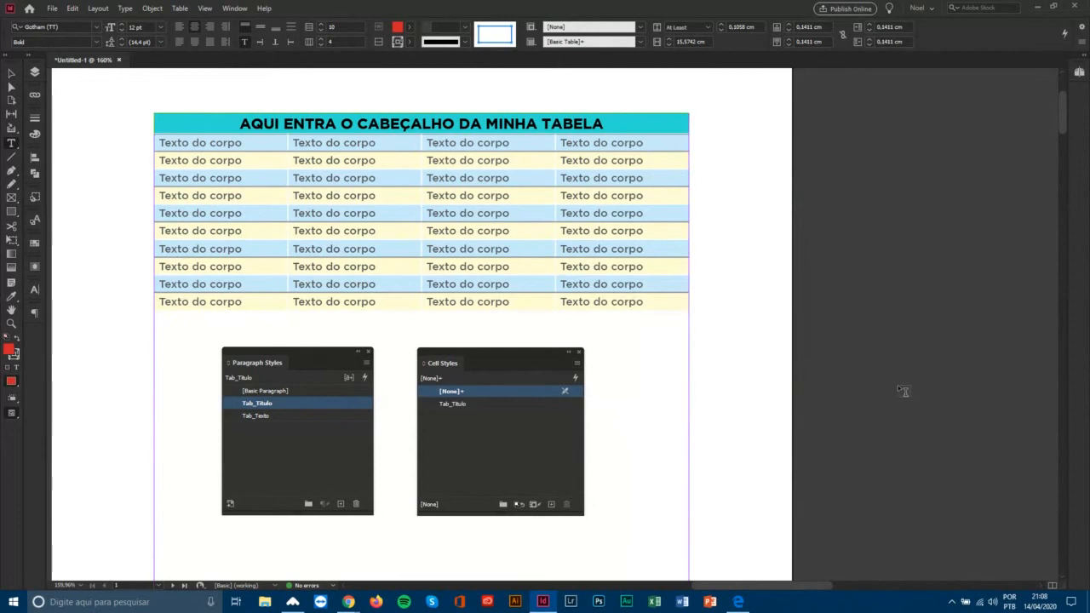
left_click(149, 122)
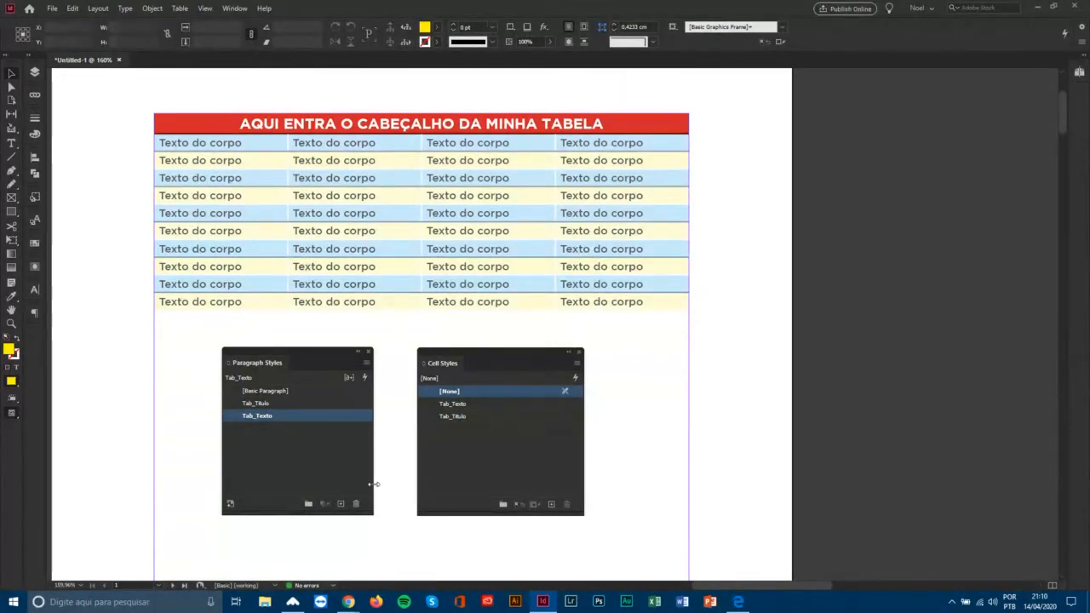
Widen the Paragraph Styles panel slightly and fit the table's text frame to its content.
left_click_drag(373, 481, 382, 486)
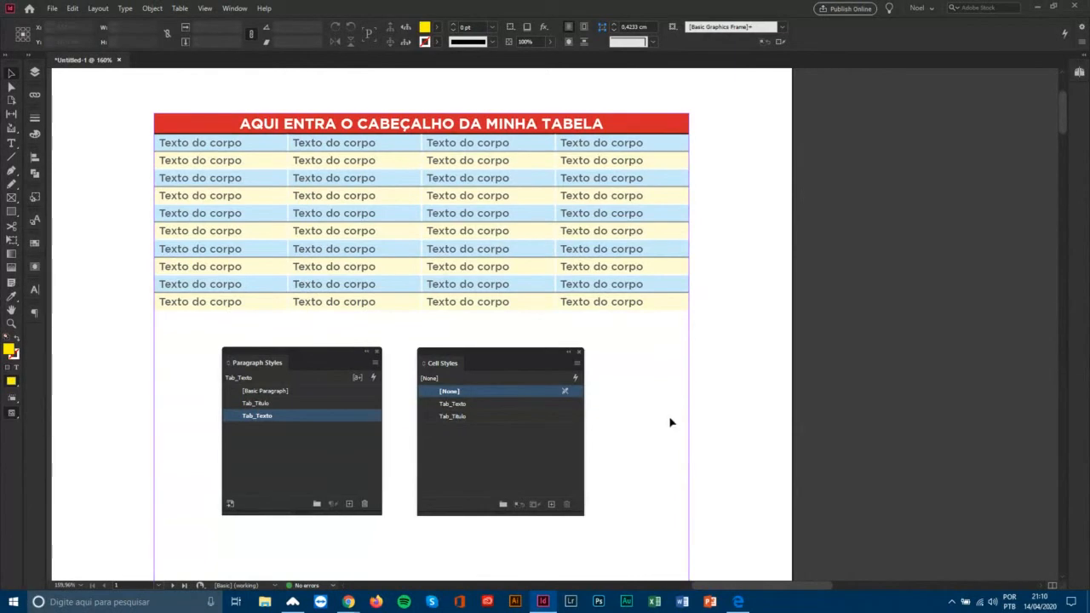
left_click(10, 75)
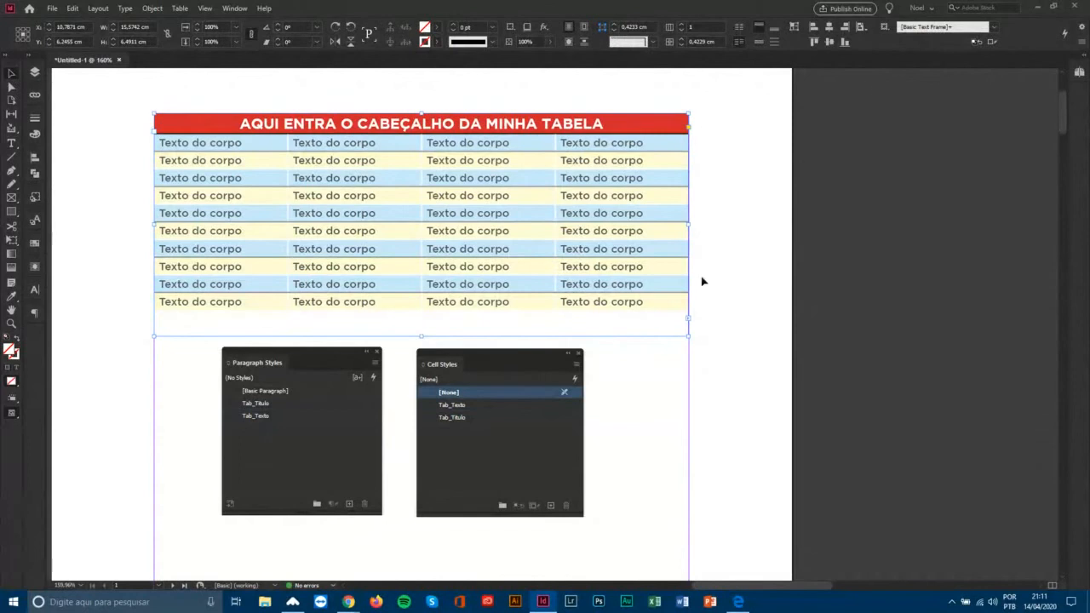
key("ctrl+alt+c")
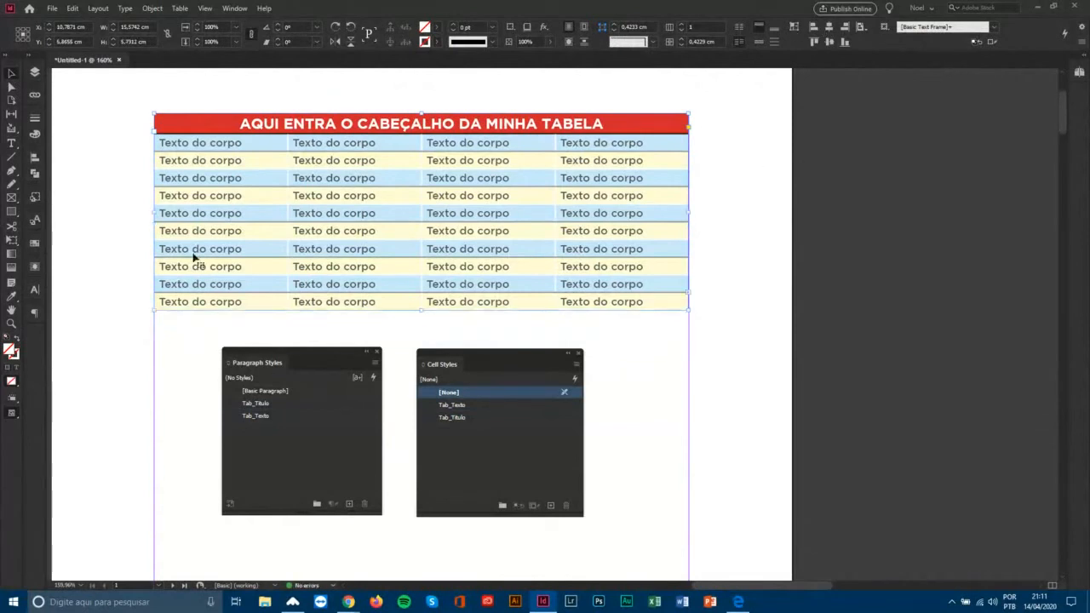
Show the Table Styles panel and line it up with the Paragraph Styles and Cell Styles panels below the table.
left_click(234, 7)
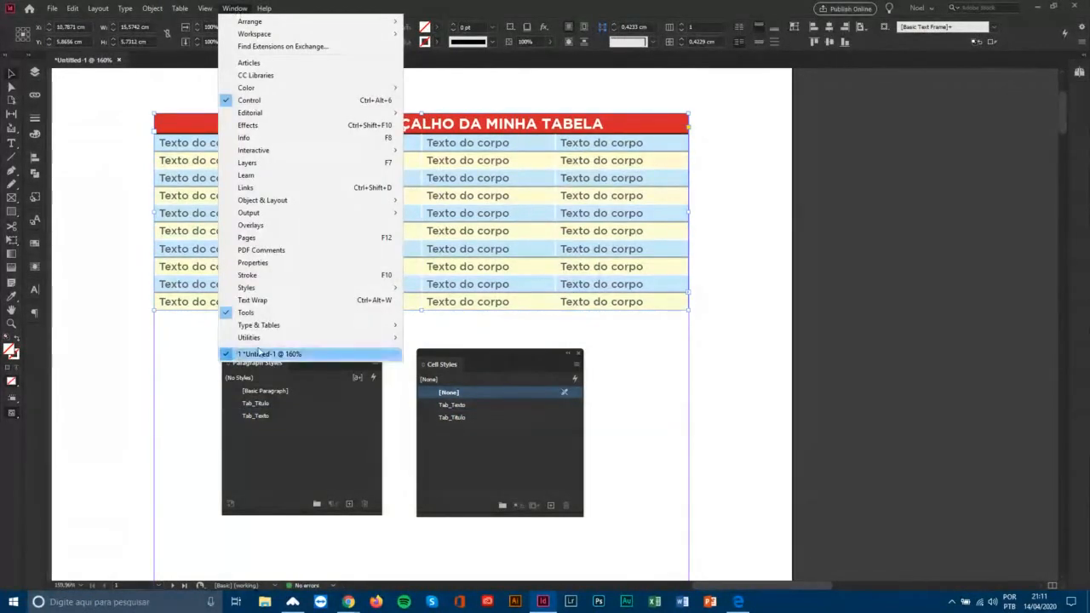
mouse_move(284, 287)
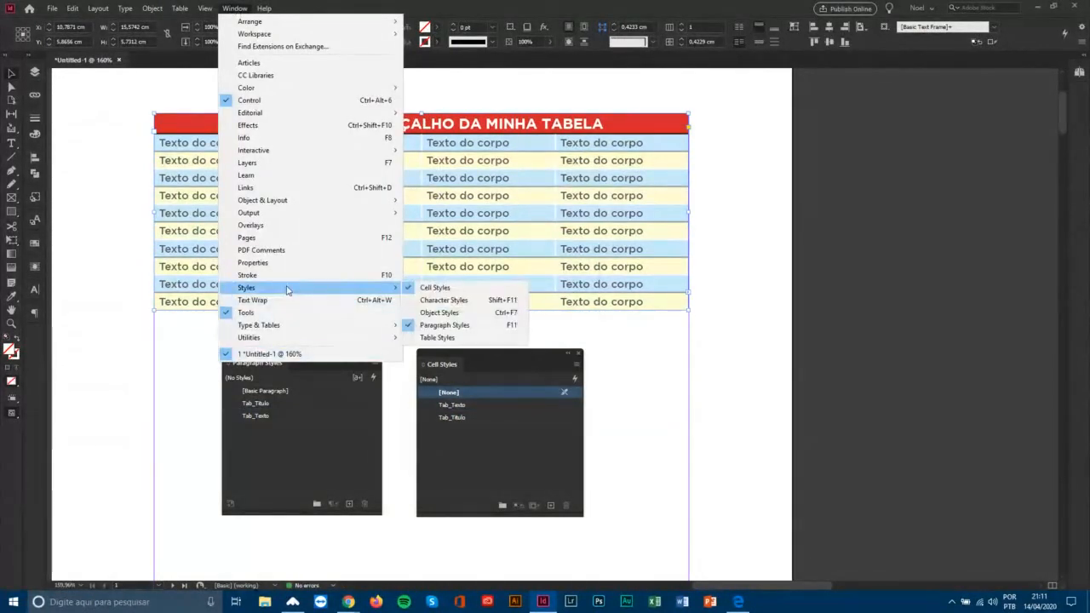
left_click(454, 338)
left_click_drag(171, 471, 686, 351)
left_click_drag(762, 466, 782, 521)
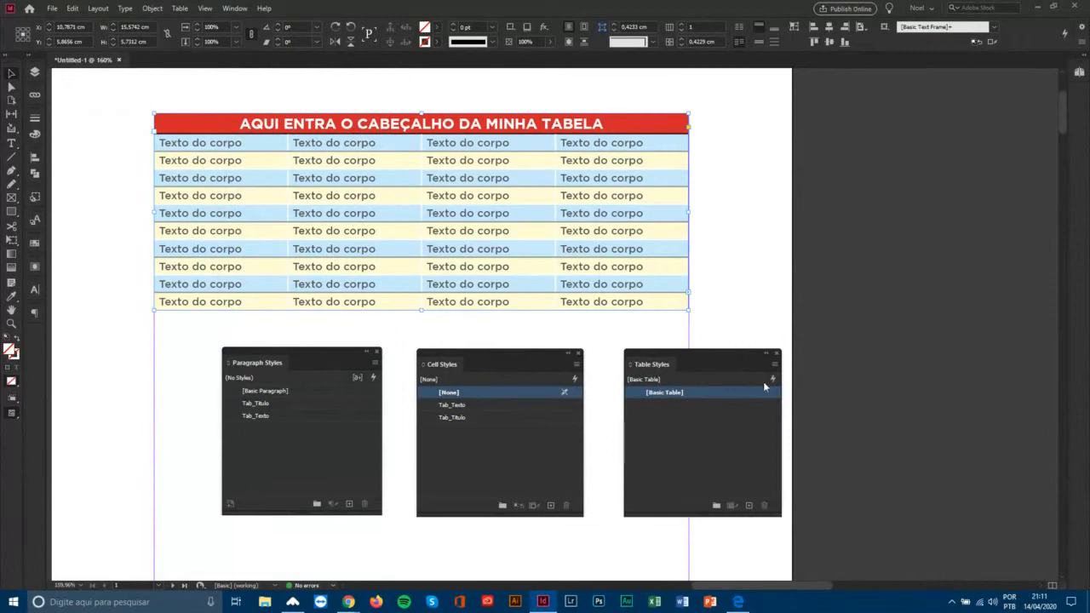
left_click(257, 415)
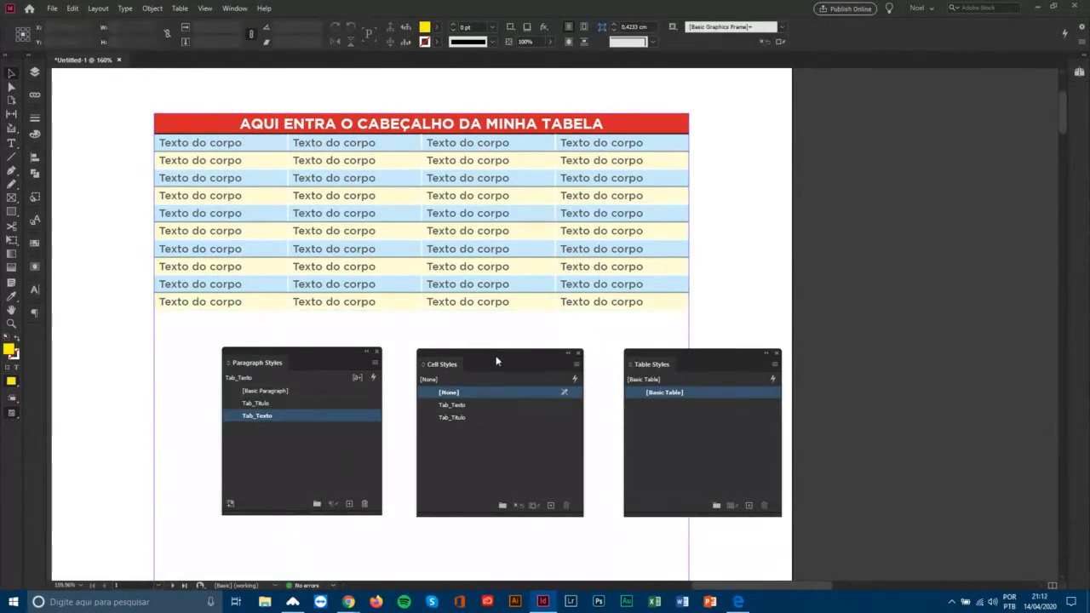
left_click_drag(498, 356, 502, 355)
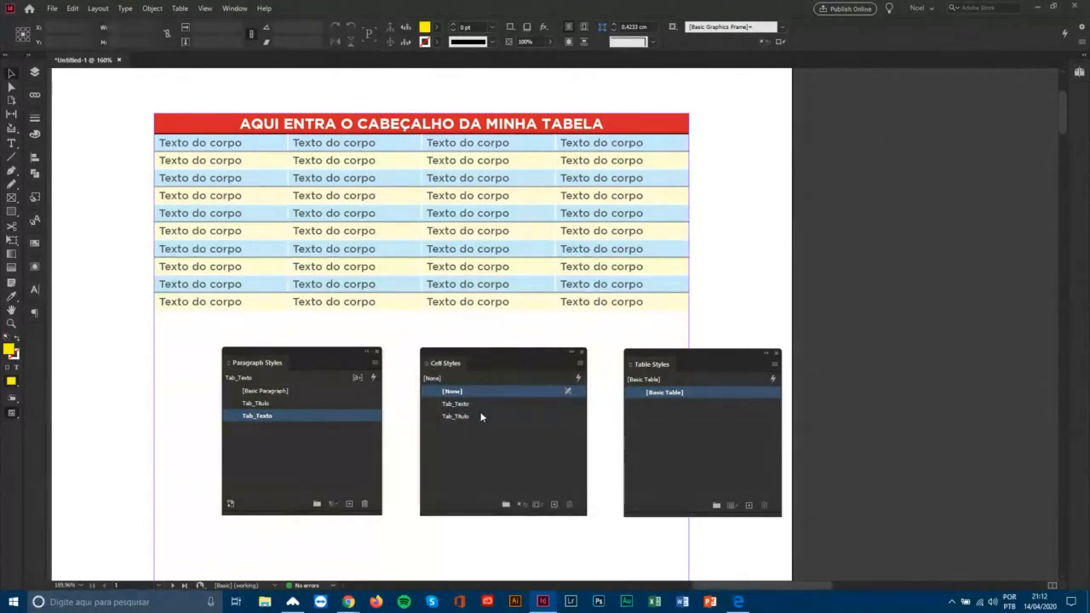
left_click_drag(680, 350, 684, 348)
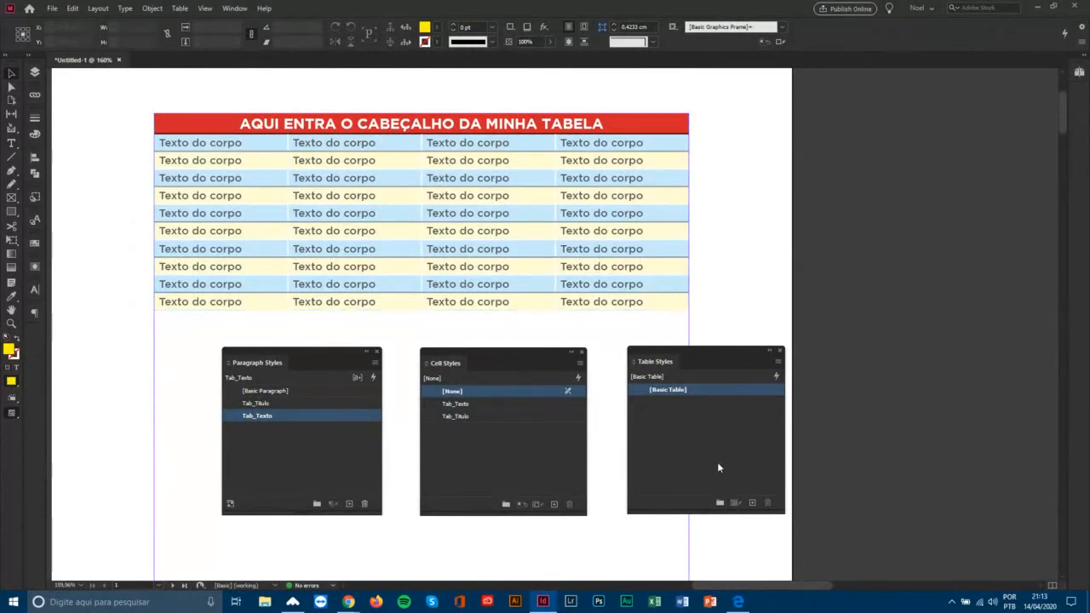
Start a new table style and name it Minha Tabela.
left_click(778, 363)
left_click(856, 113)
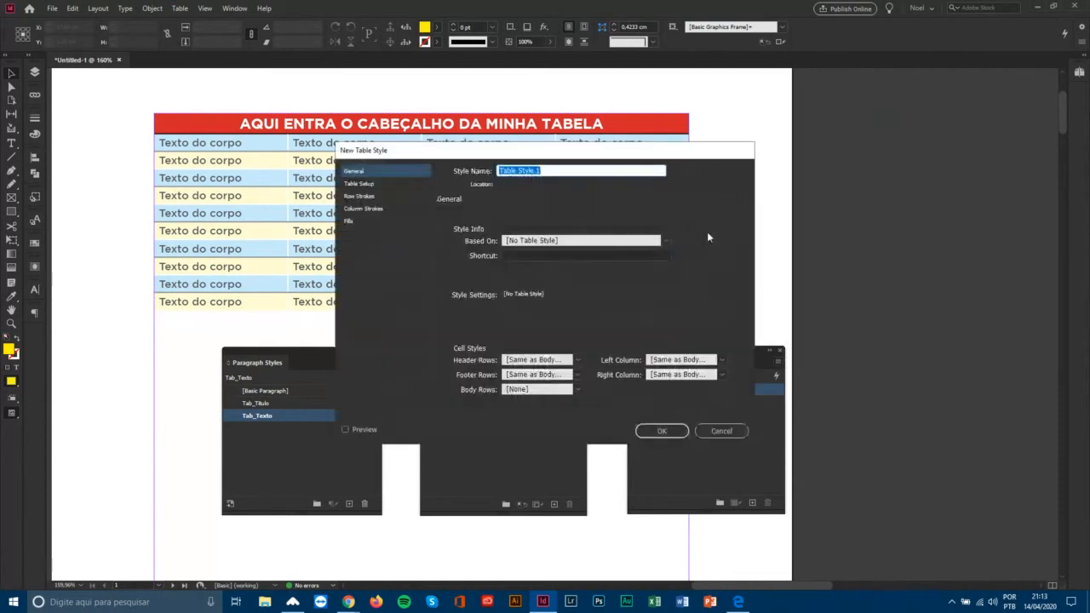
left_click_drag(576, 158, 856, 134)
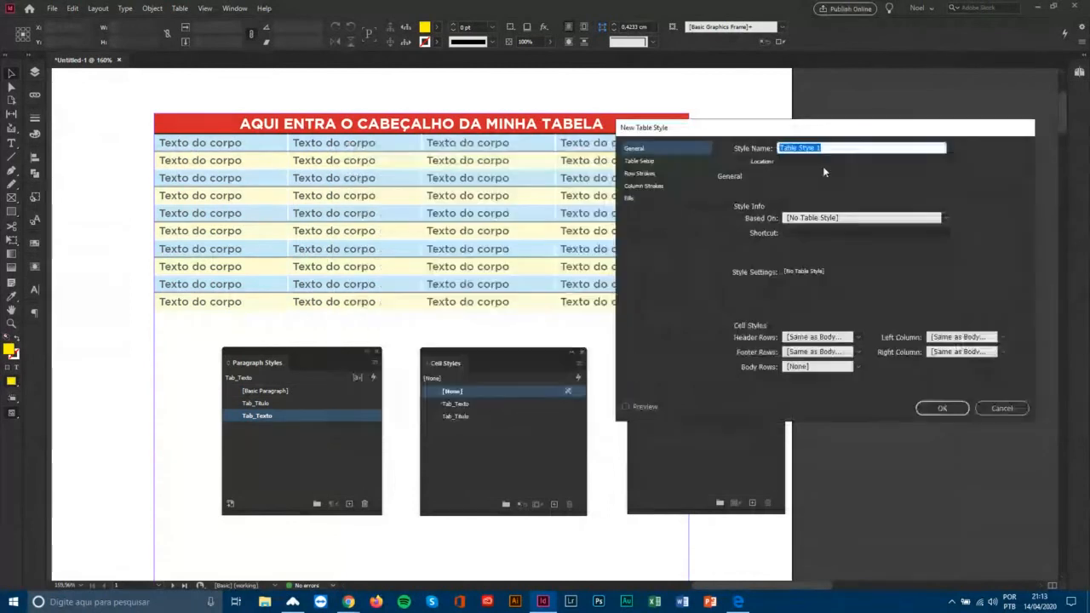
type("Minha ")
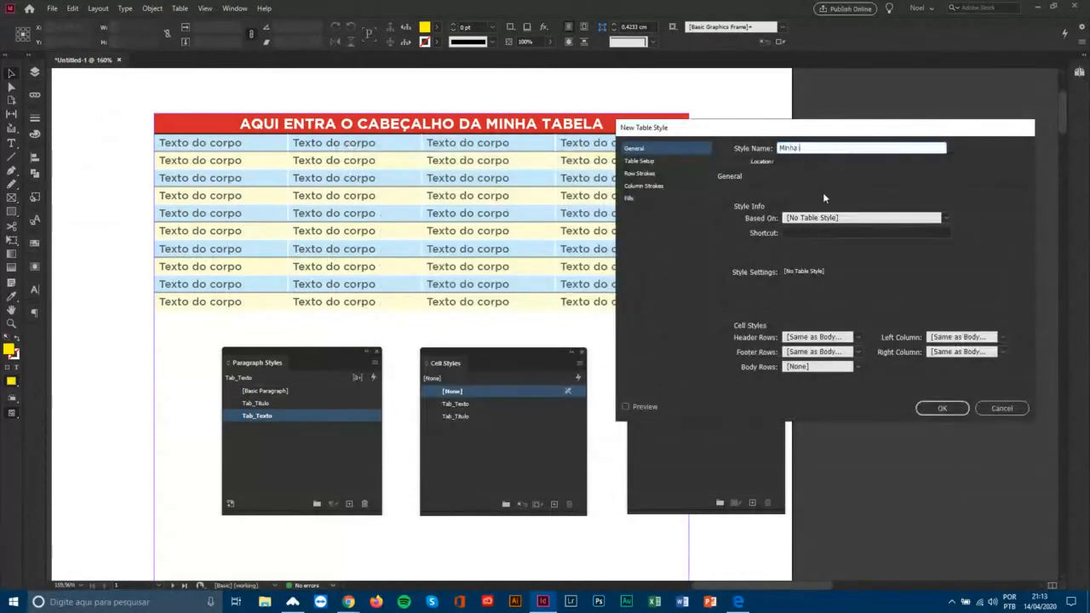
type("Tabela")
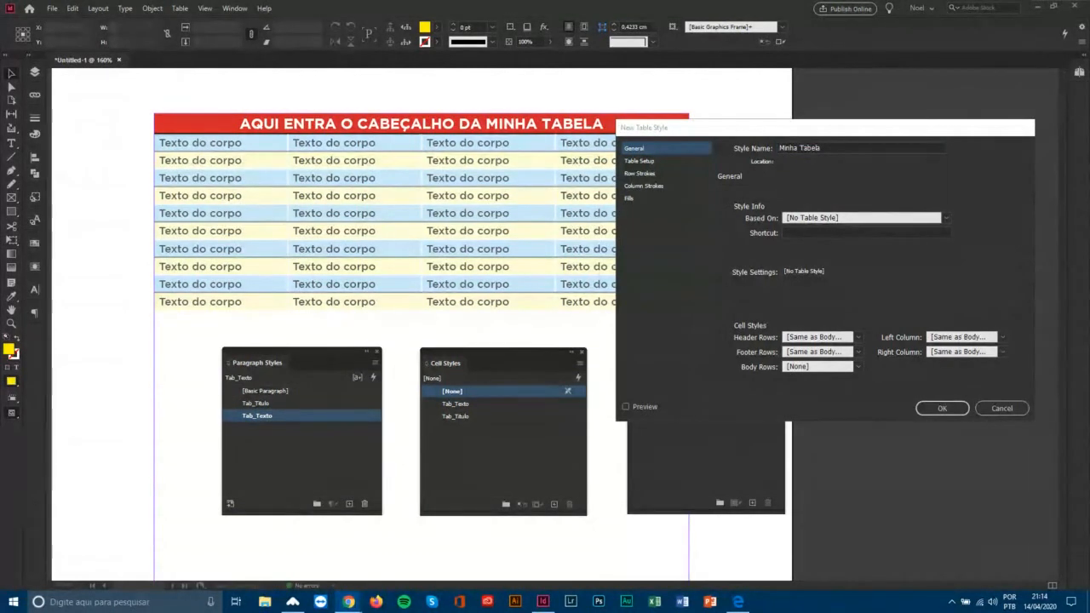
Set the table style's header rows to the Tab_Titulo cell style and its footer and body rows to Tab_Texto.
left_click_drag(839, 129, 564, 99)
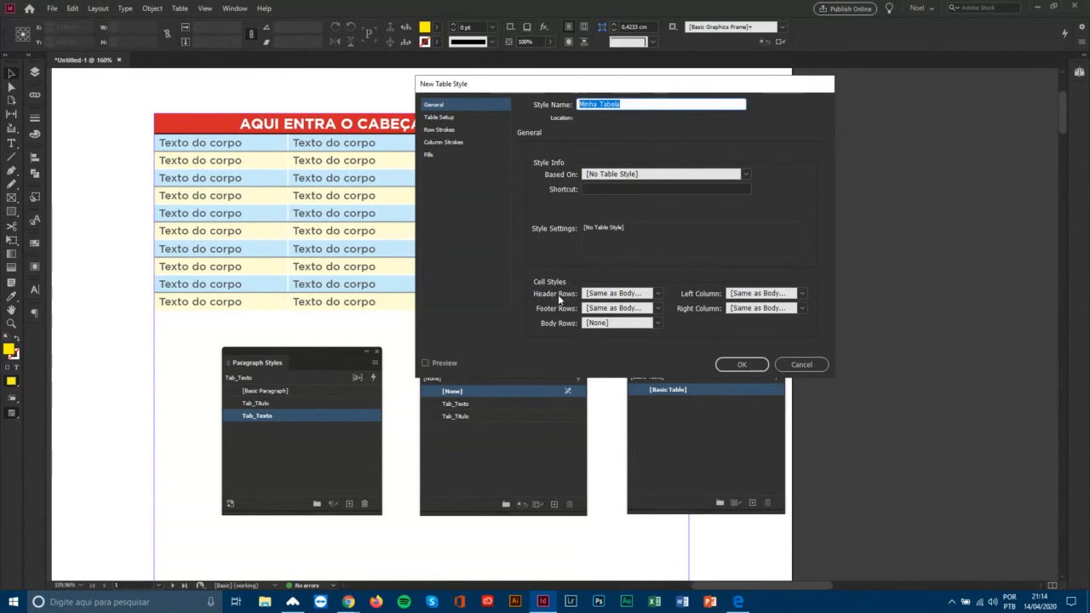
left_click(658, 295)
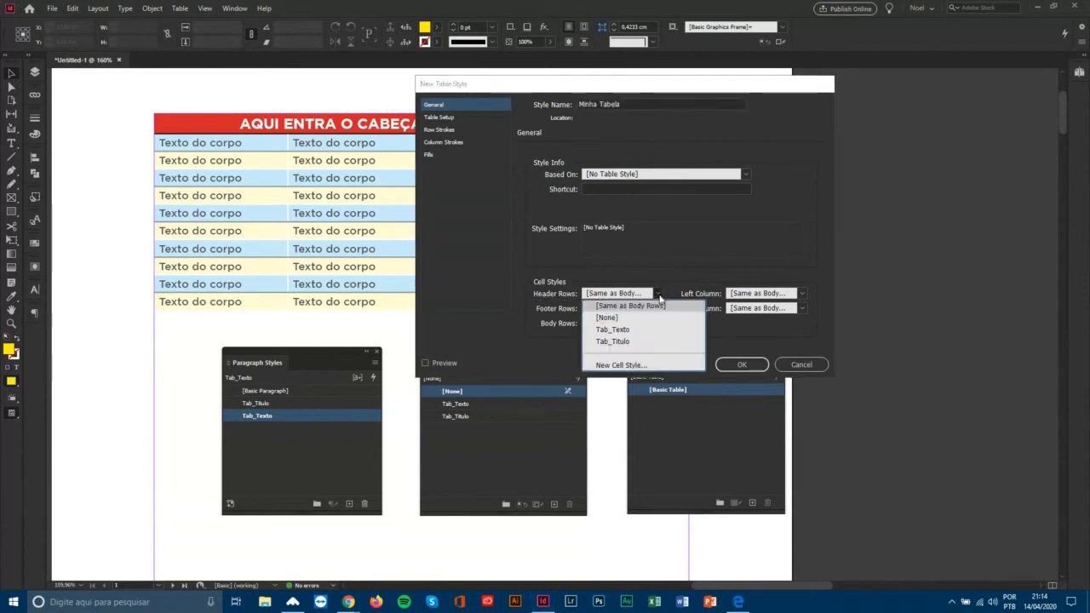
left_click(606, 342)
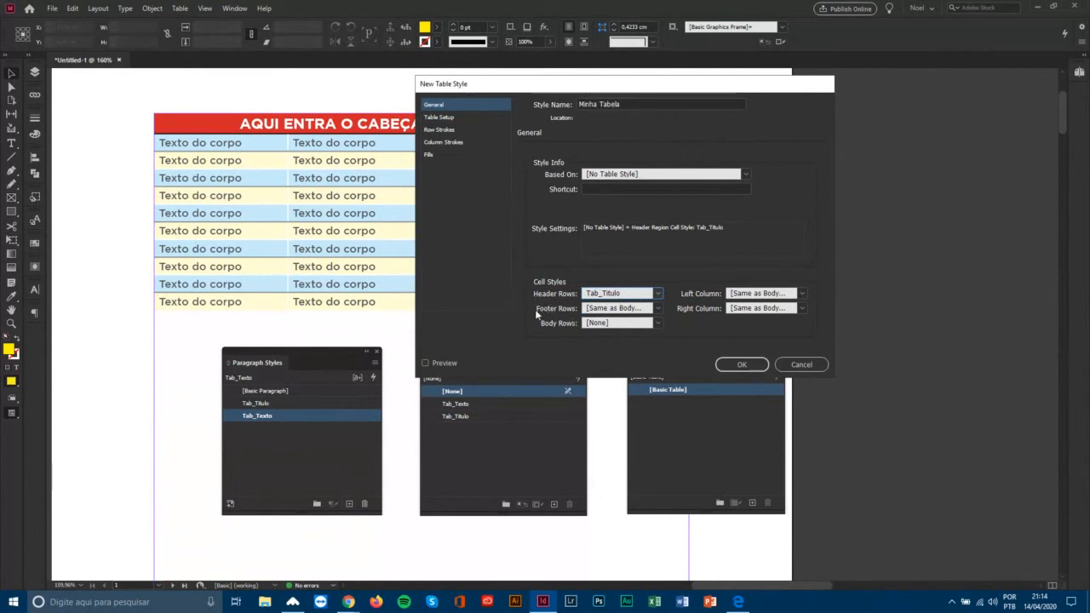
left_click(661, 311)
left_click(611, 345)
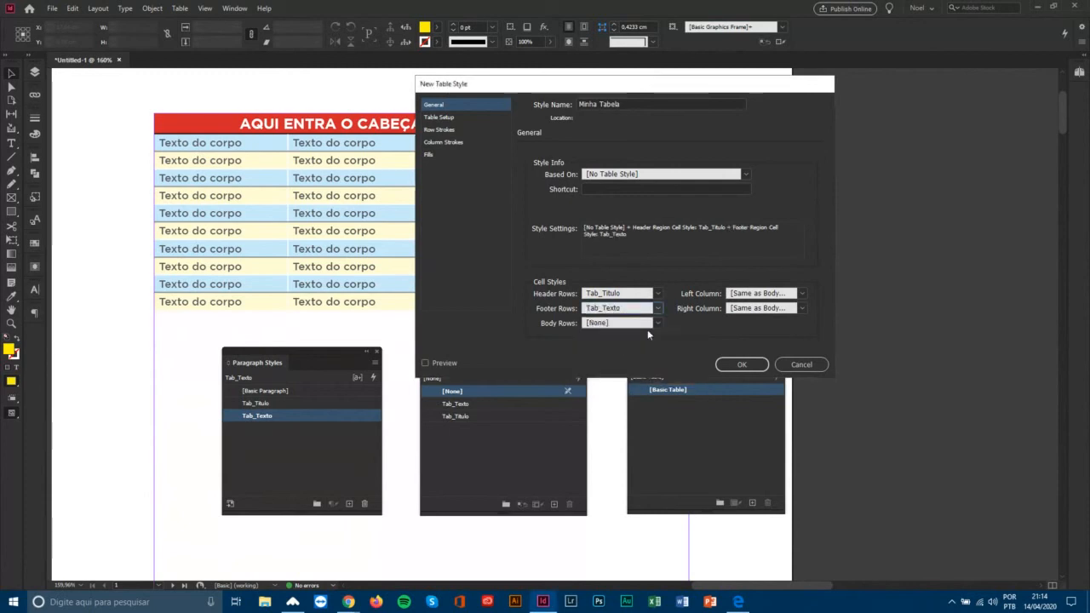
left_click(651, 324)
left_click(614, 345)
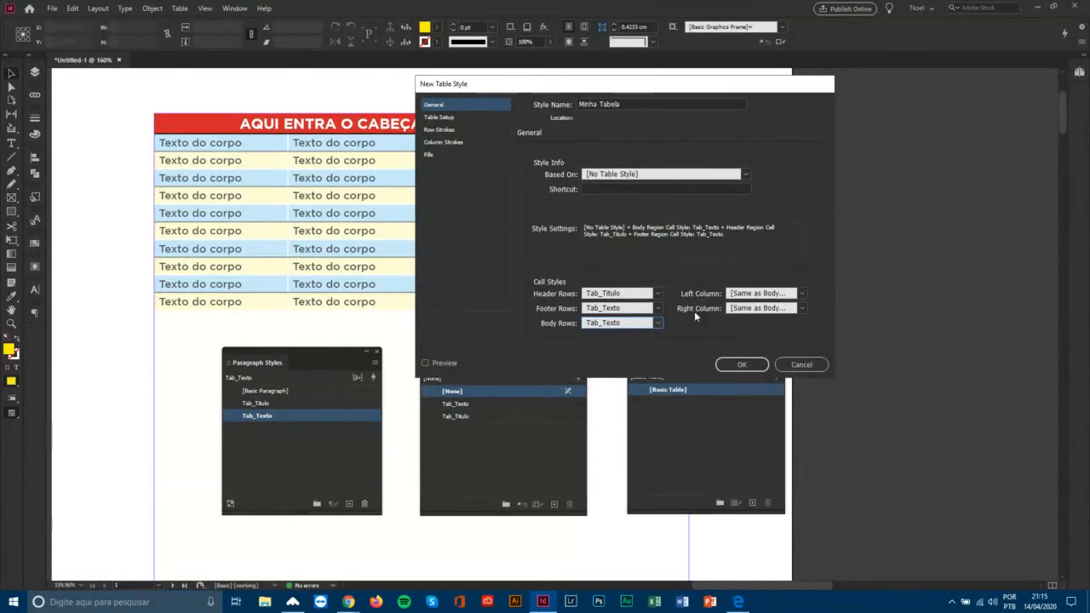
left_click(799, 296)
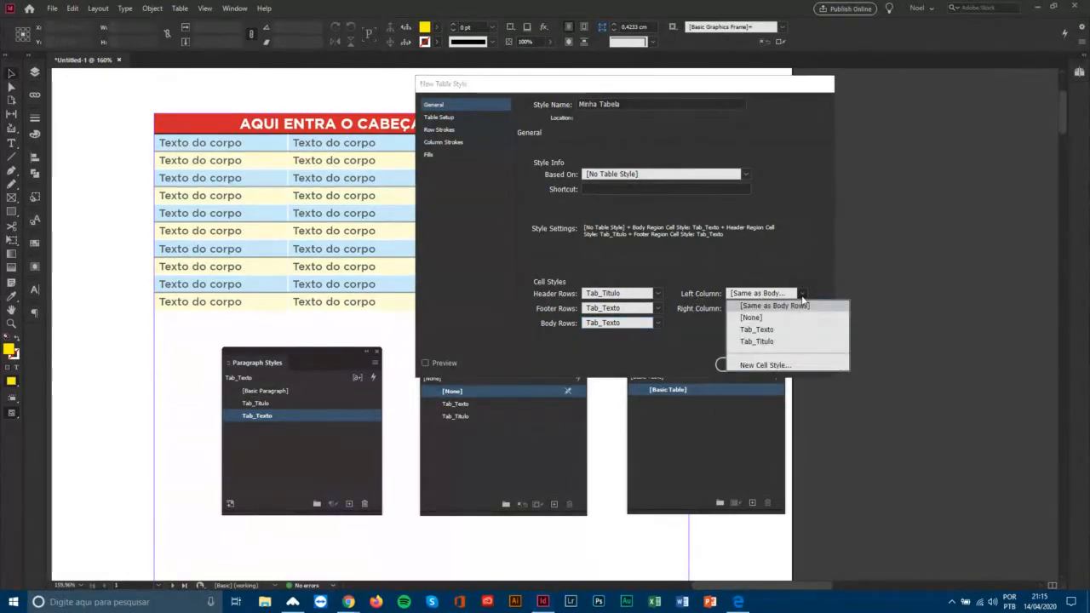
left_click(760, 329)
left_click(786, 297)
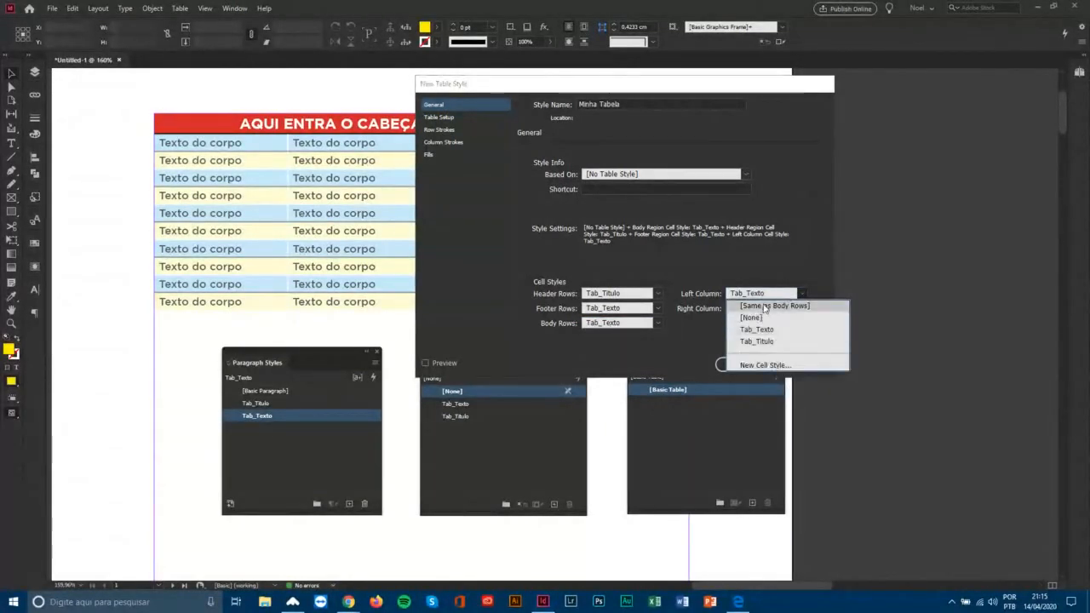
left_click(754, 305)
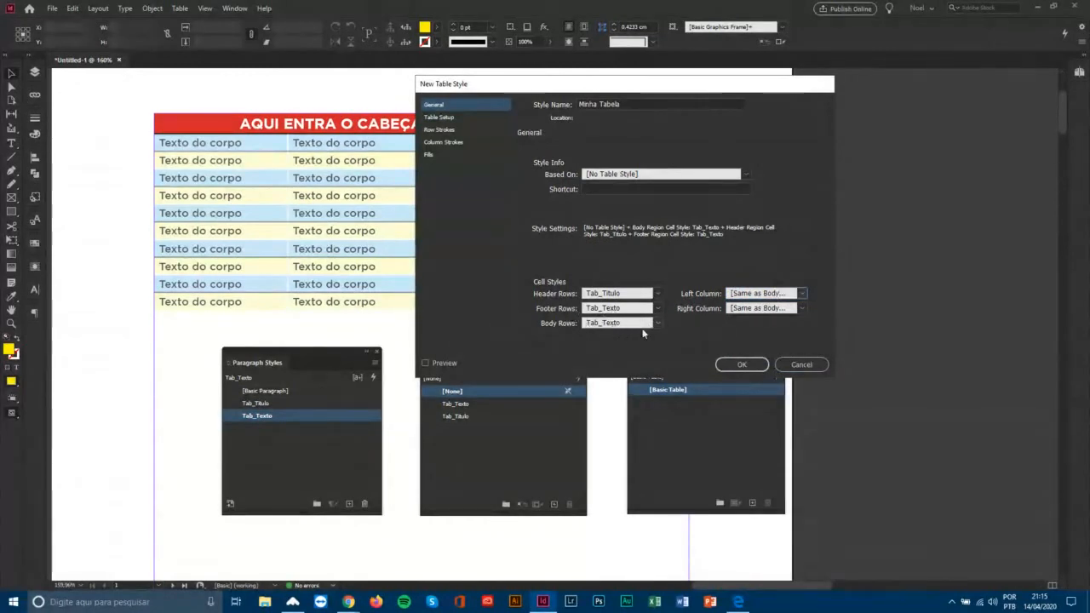
Set the right and left columns to the Tab_Texto cell style and create the table style.
left_click(784, 311)
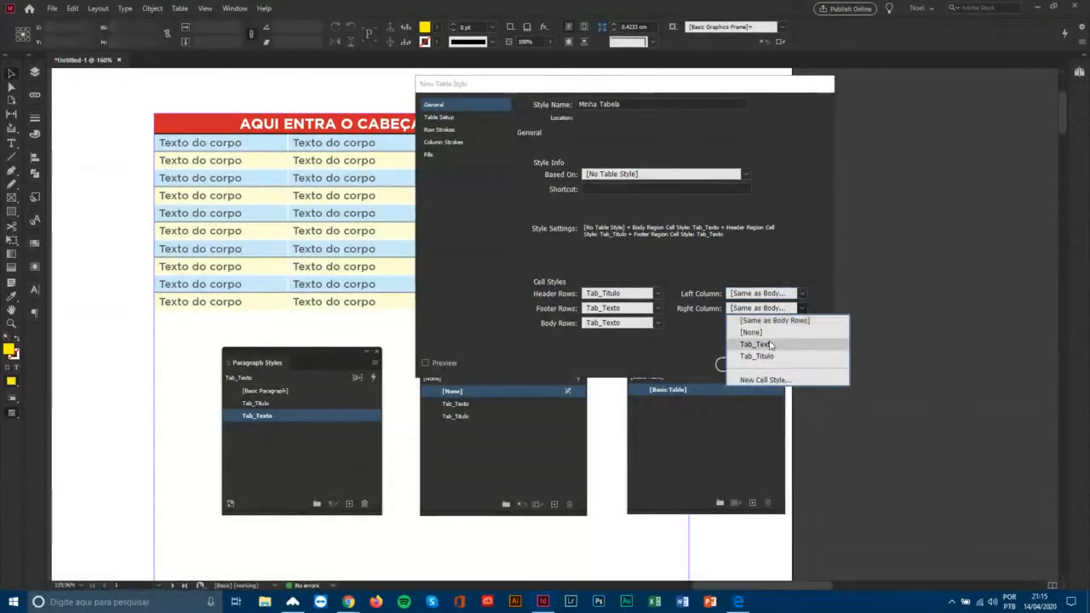
left_click(771, 345)
left_click(778, 294)
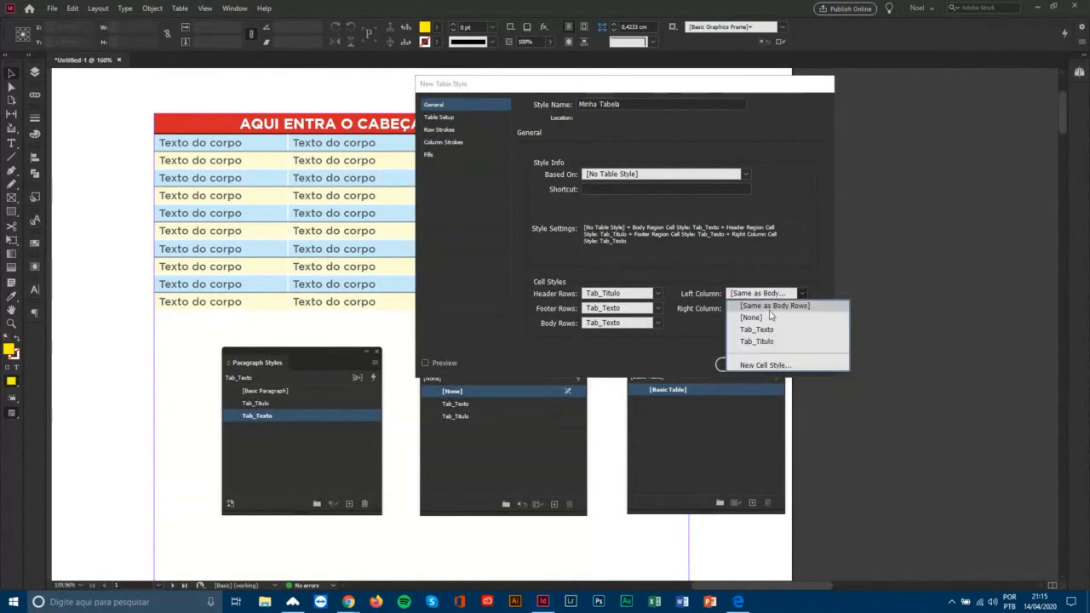
left_click(771, 331)
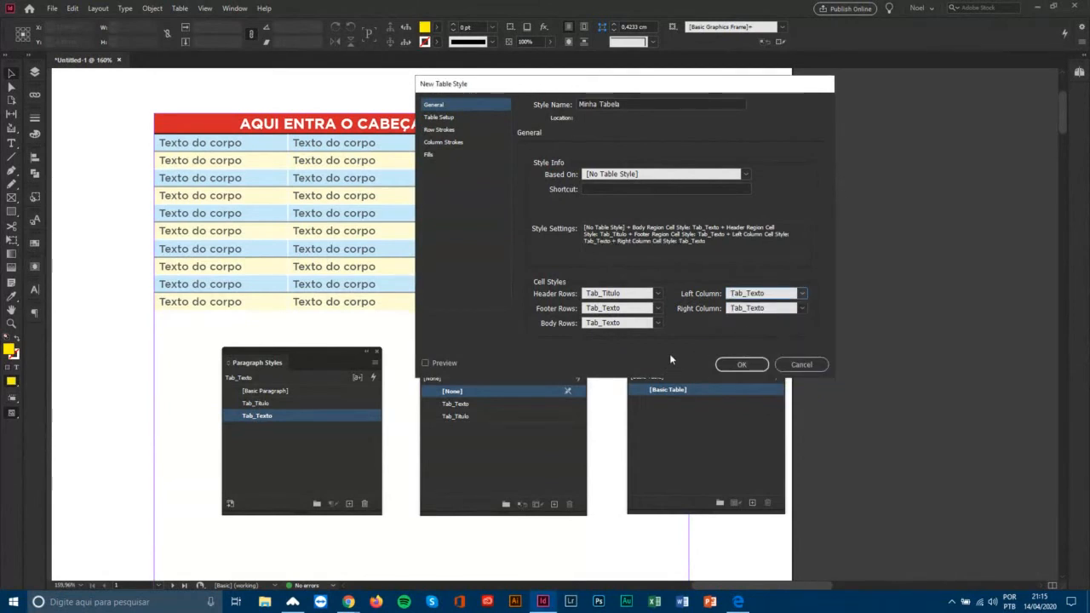
left_click(741, 364)
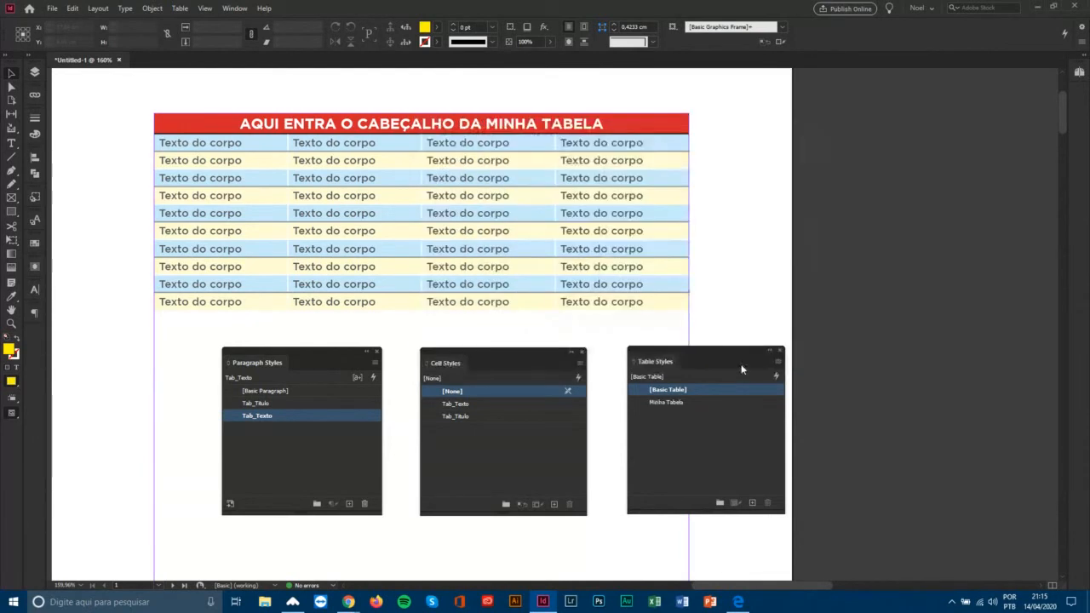
Select the whole table and apply the Minha Tabela table style to it.
left_click(160, 121)
double_click(159, 121)
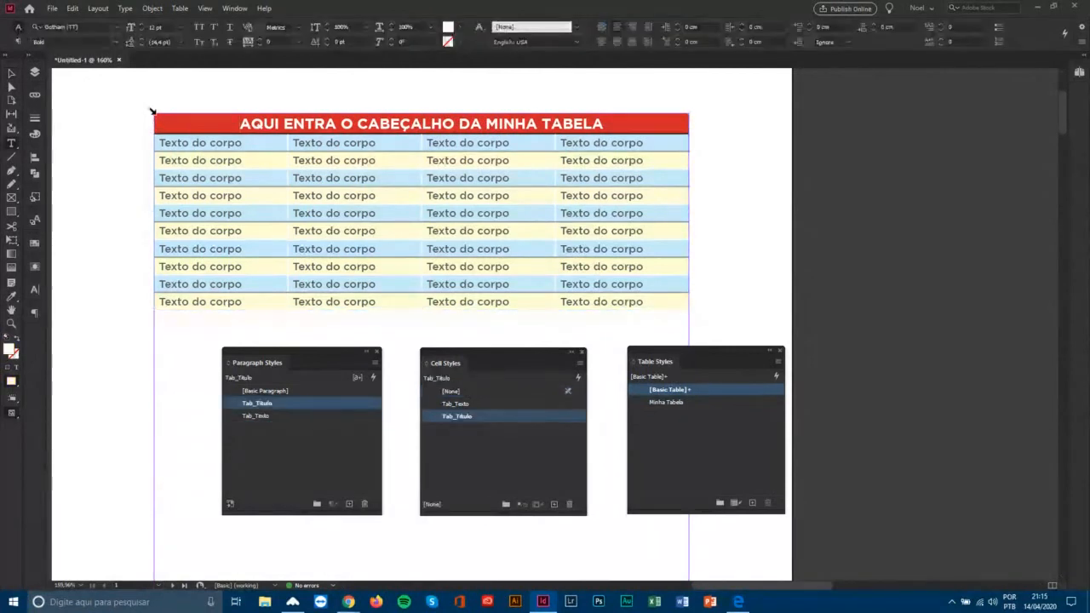
left_click(672, 402)
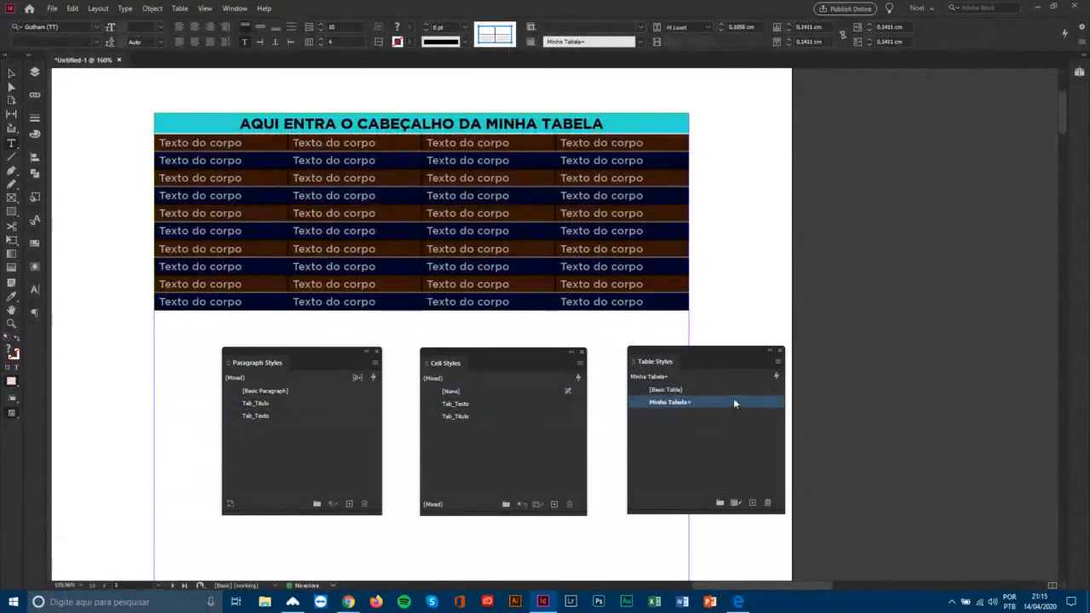
right_click(711, 402)
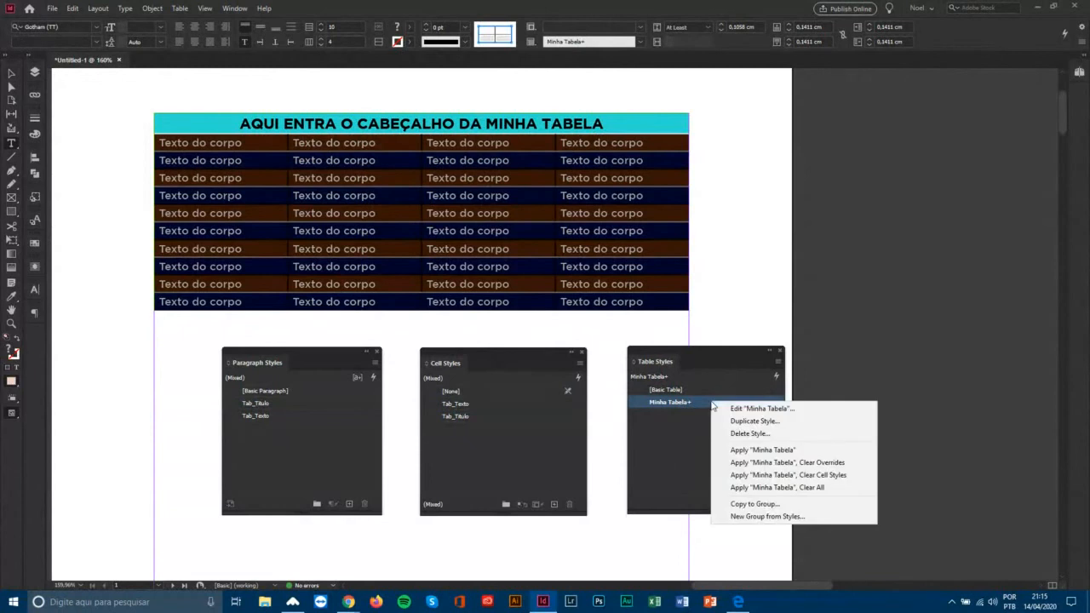
left_click(708, 403)
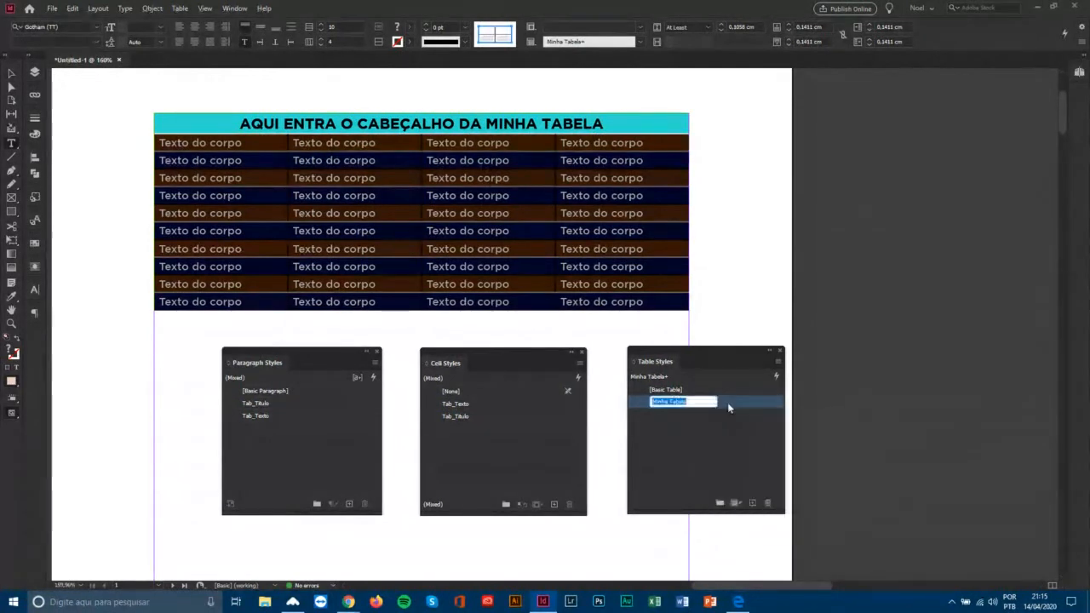
left_click(727, 402, "alt")
key("ctrl+z")
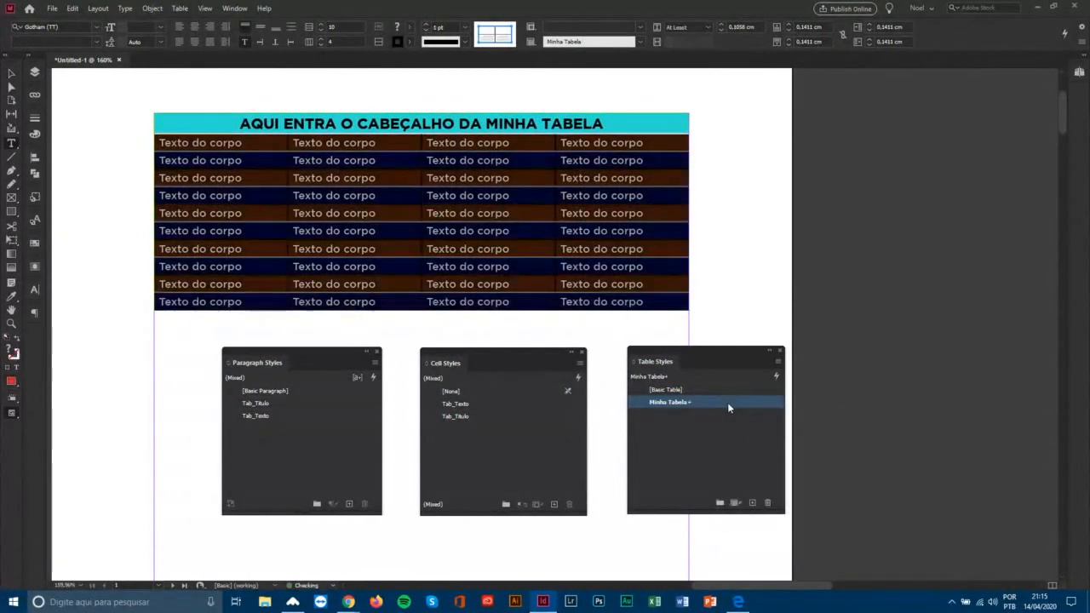
left_click(729, 402)
right_click(732, 400)
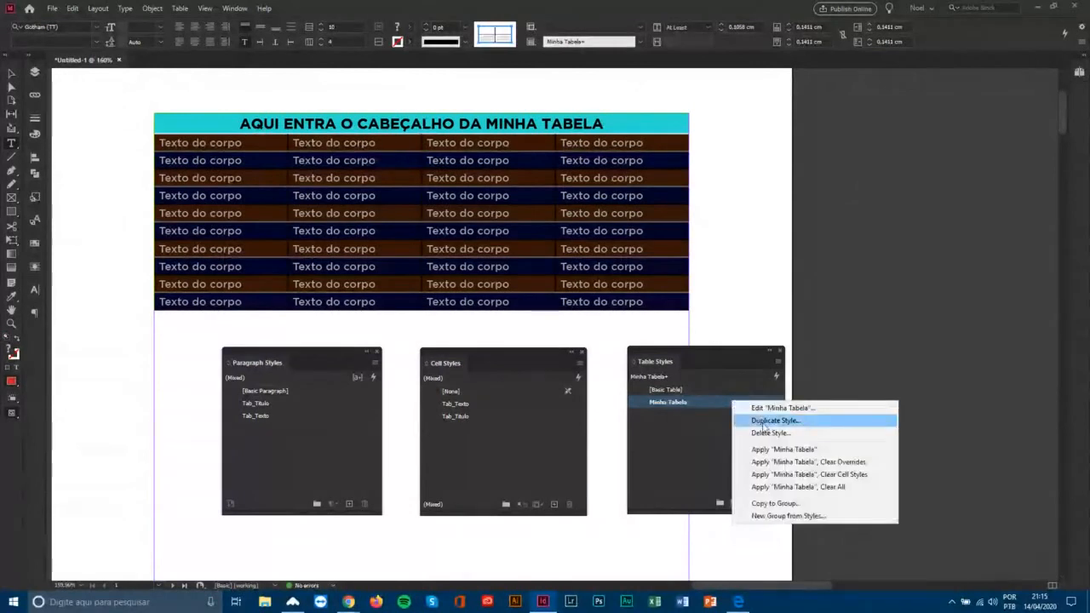
left_click(205, 150)
Move the table's text frame straight down the page to a Y position of about 13.54 cm.
left_click(11, 74)
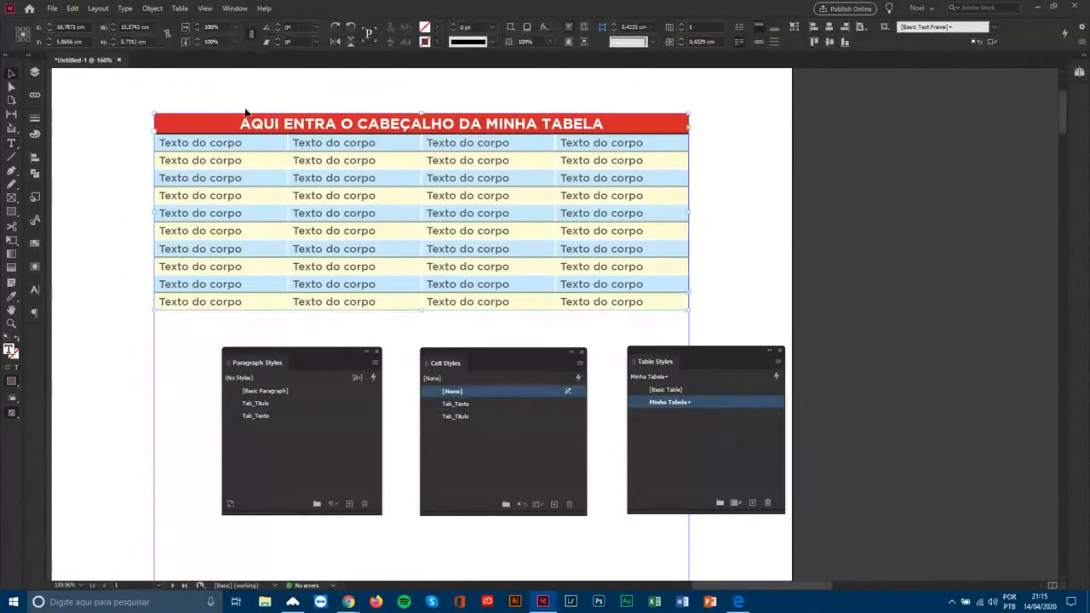
left_click_drag(421, 112, 595, 386)
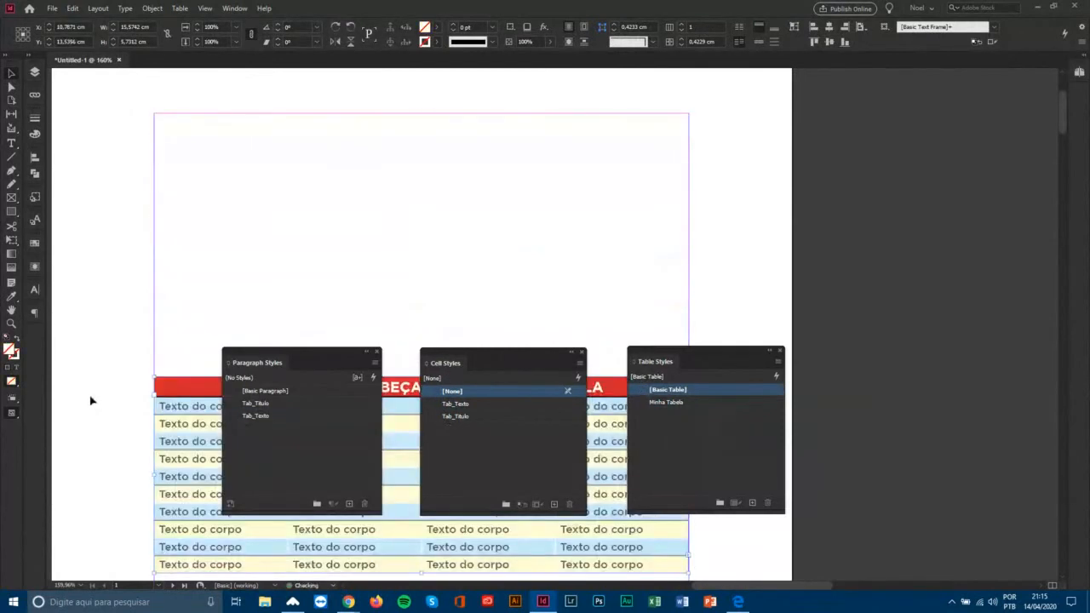
Copy the whole table and paste it into a new text frame drawn in the empty area above it.
left_click(152, 377)
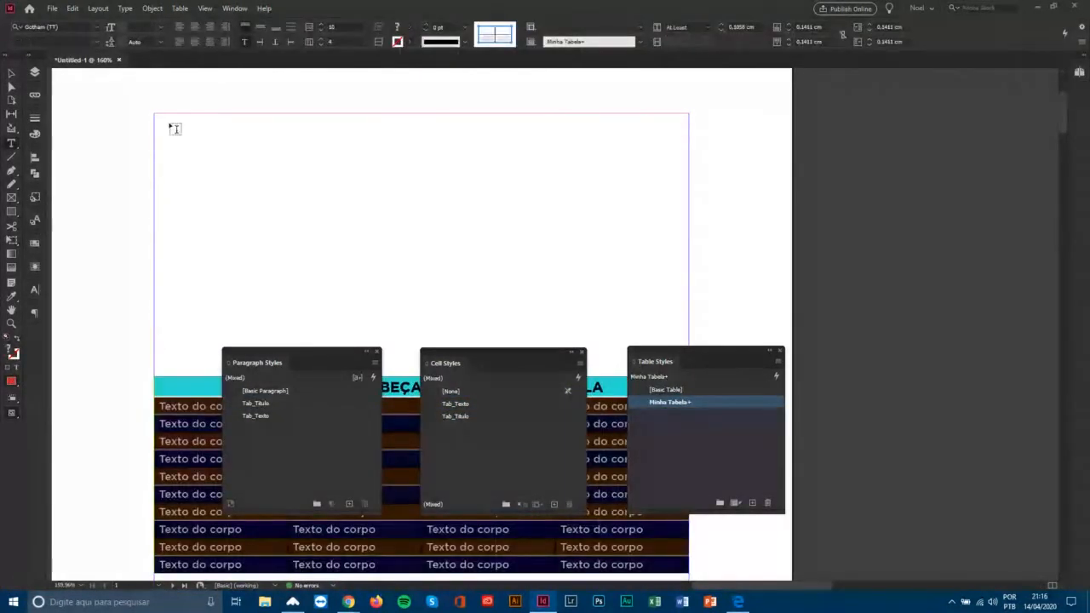
left_click_drag(175, 128, 685, 304)
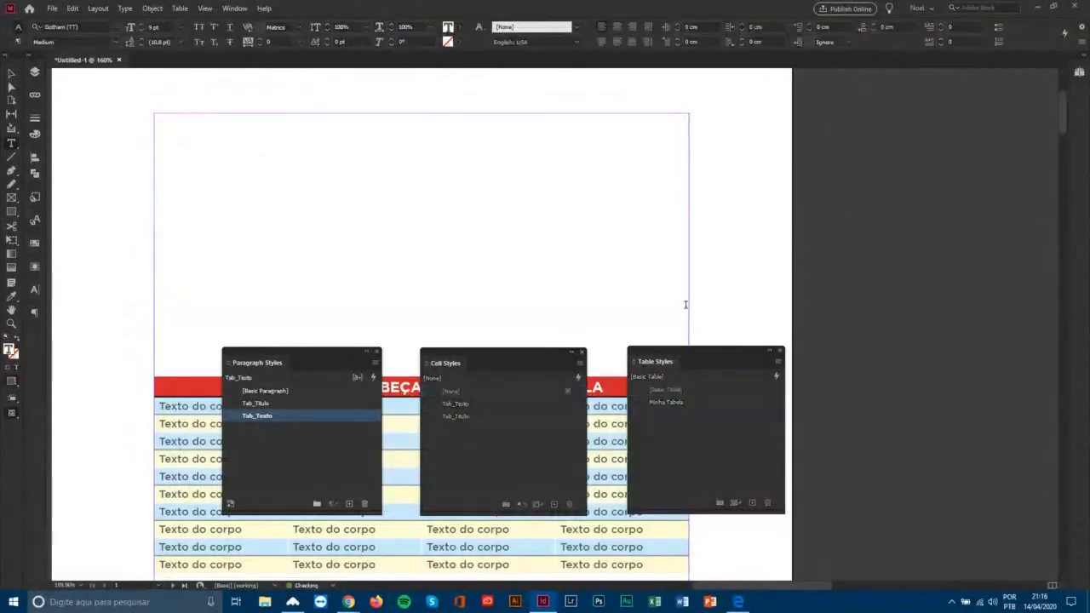
key("ctrl+v")
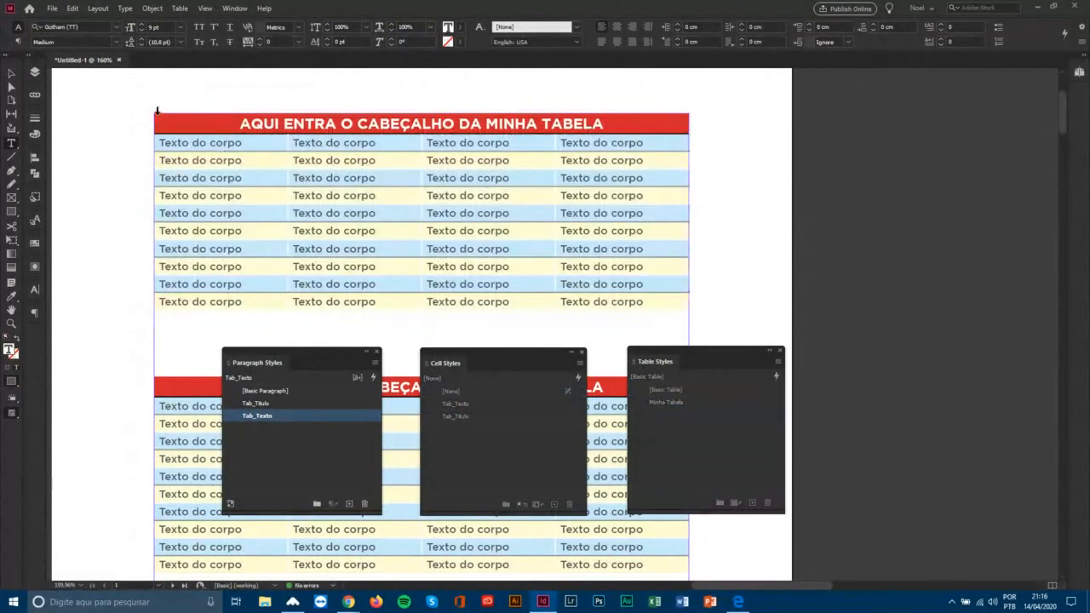
Select the entire upper table and reset it to the [Basic Table] table style, [None] cell style and [Basic Paragraph] paragraph style.
left_click(157, 110)
left_click(696, 387)
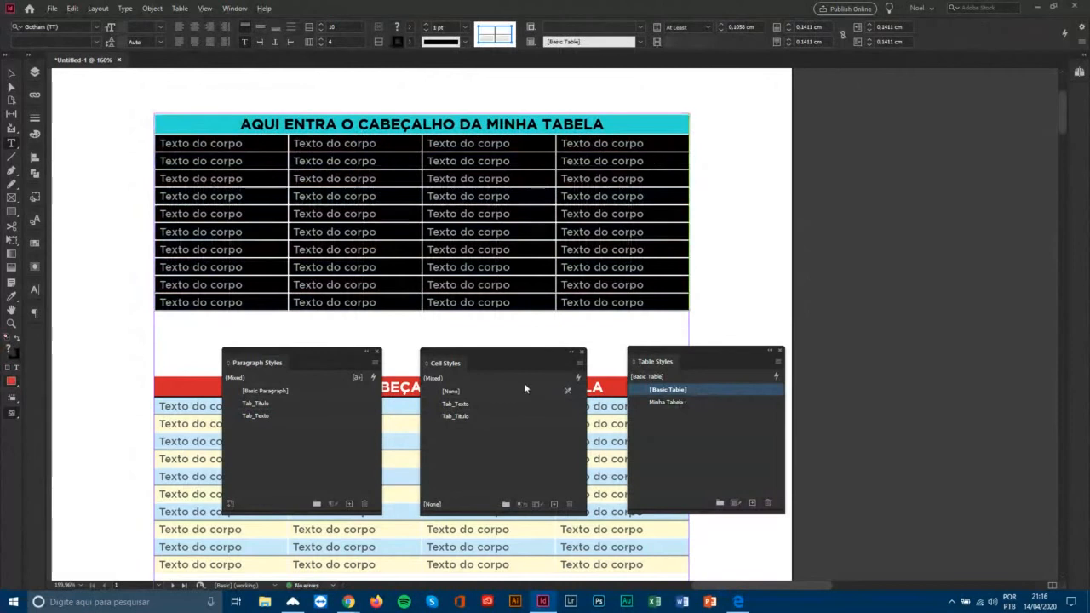
left_click(491, 391)
left_click(324, 391)
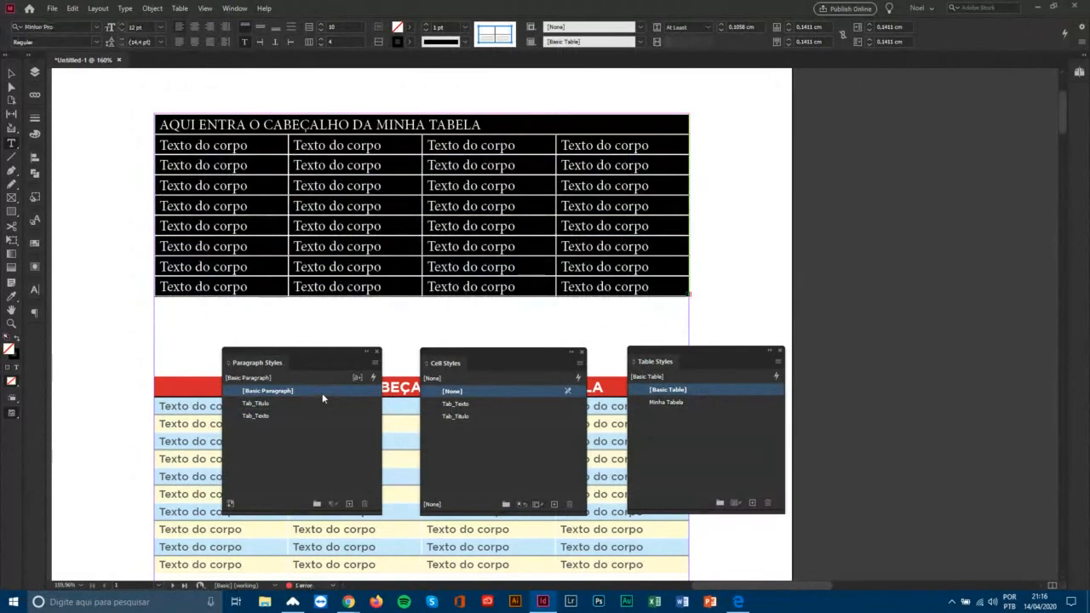
Reselect the entire upper table and apply the Minha Tabela table style to it.
left_click(10, 73)
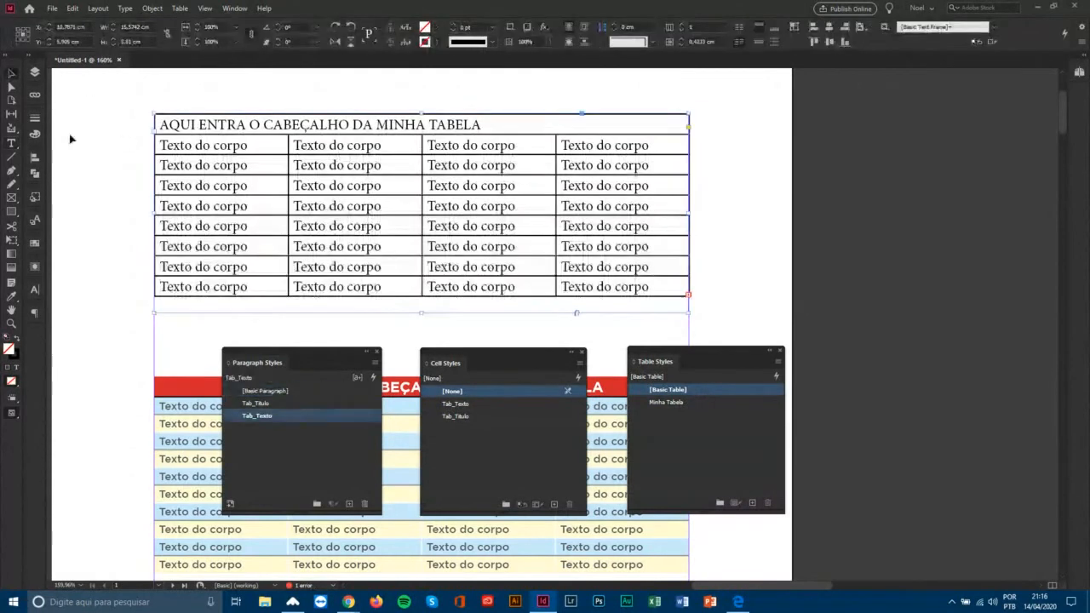
double_click(159, 125)
left_click(156, 112)
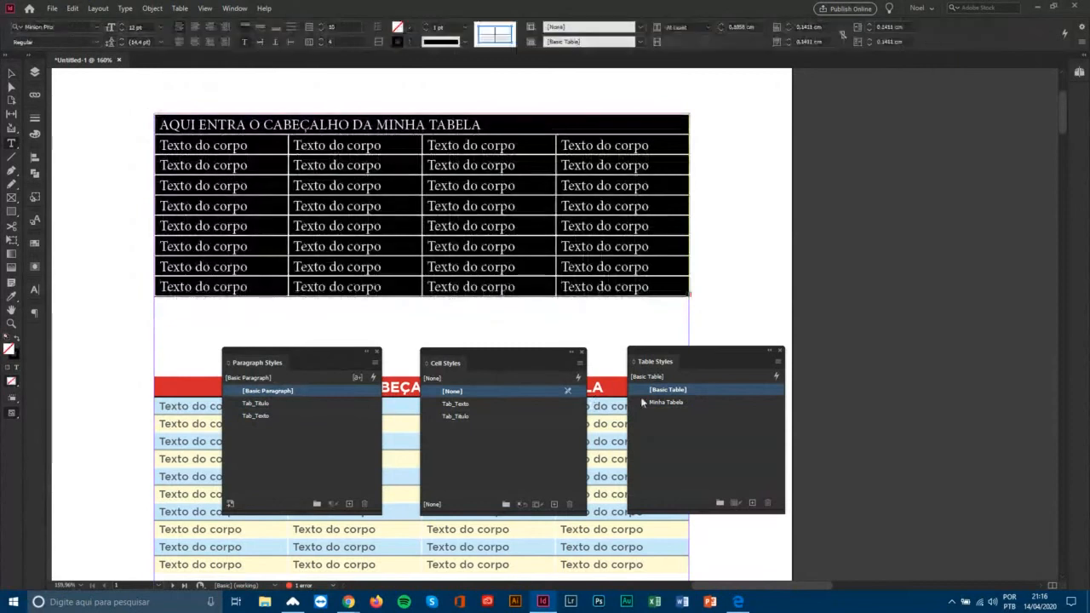
left_click(652, 403)
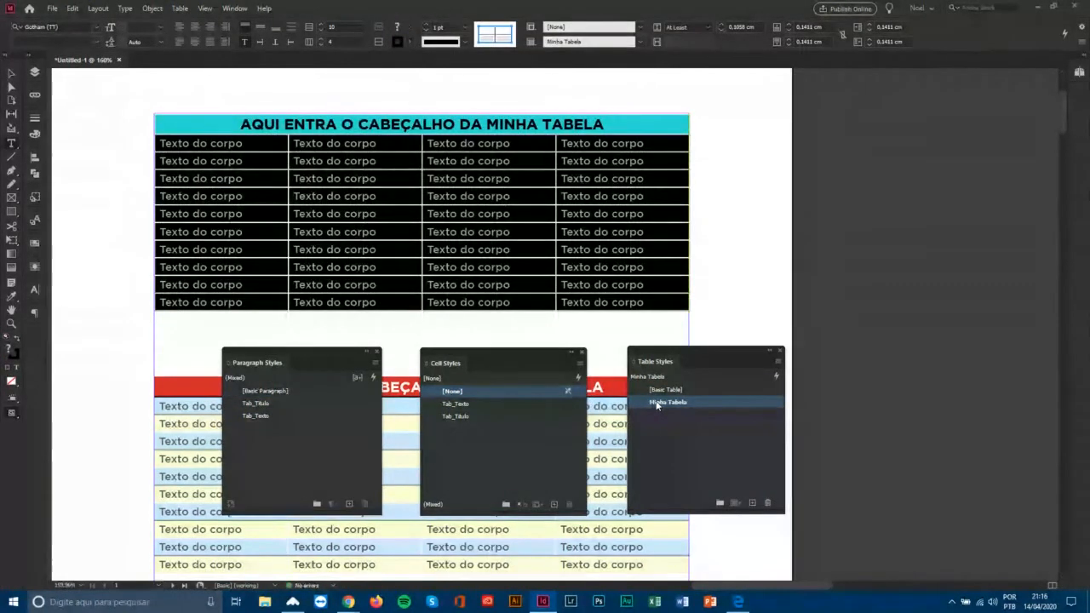
Switch the upper table between the [Basic Table] and Minha Tabela table styles to compare the formatting.
left_click(663, 389)
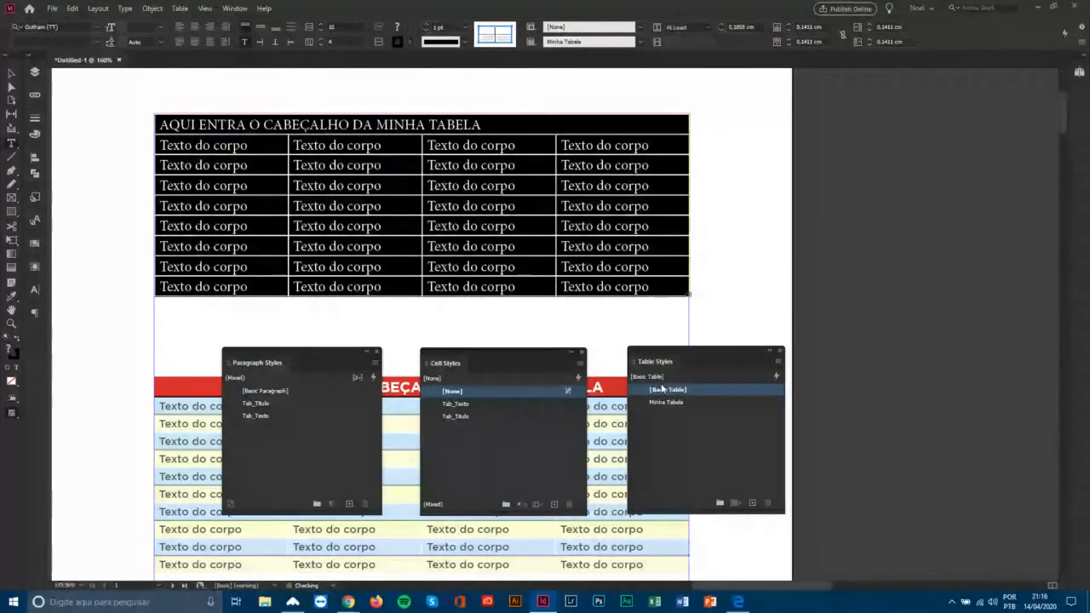
left_click(668, 401)
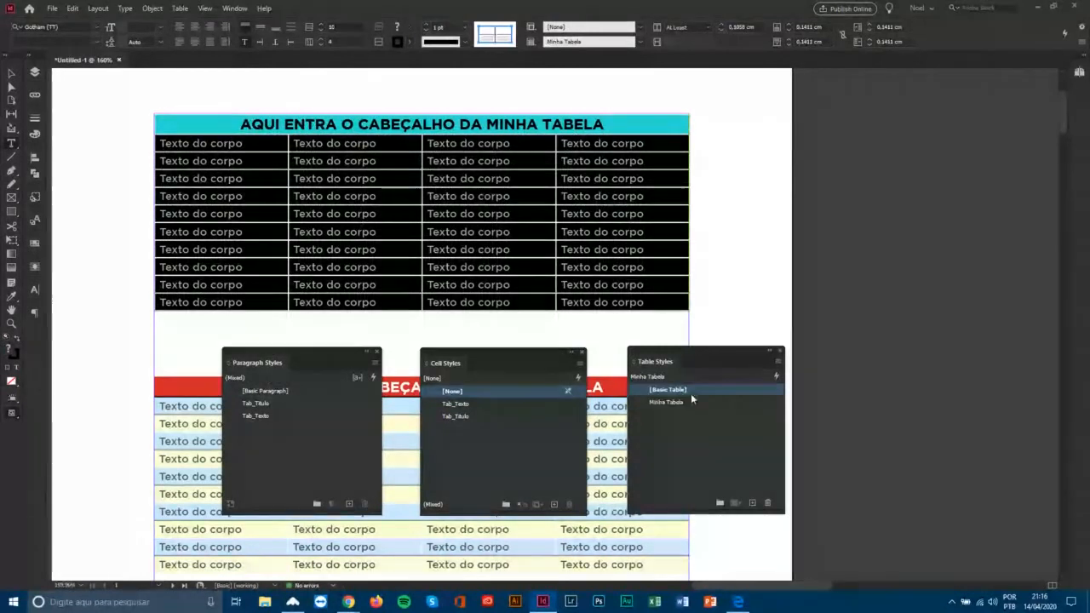
left_click(692, 399)
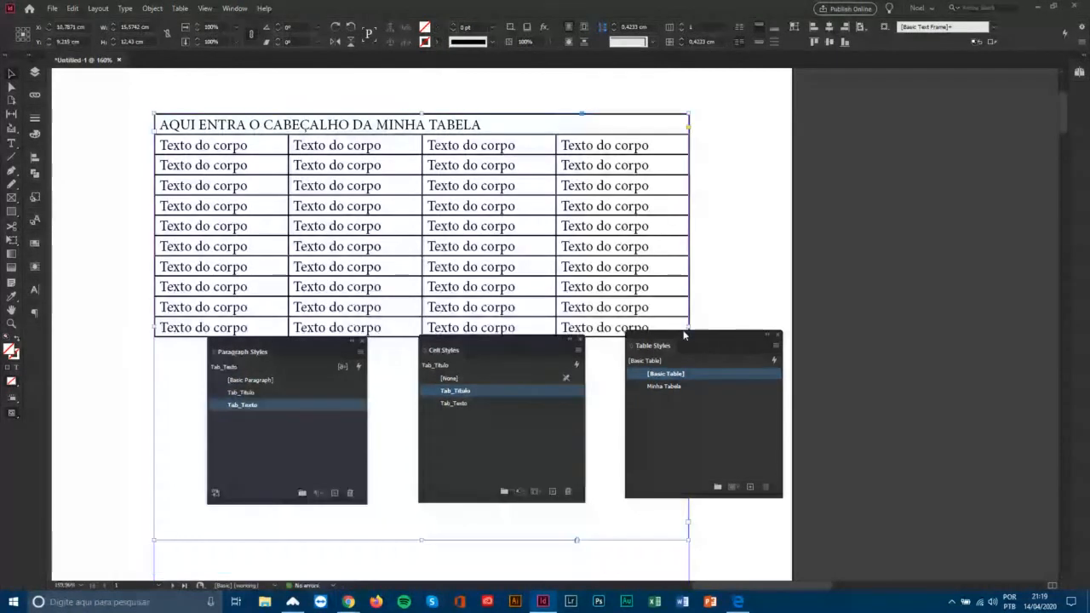
Open the Tab_Titulo cell style for editing and set its vertical text justification to Align Center.
left_click_drag(686, 334, 686, 338)
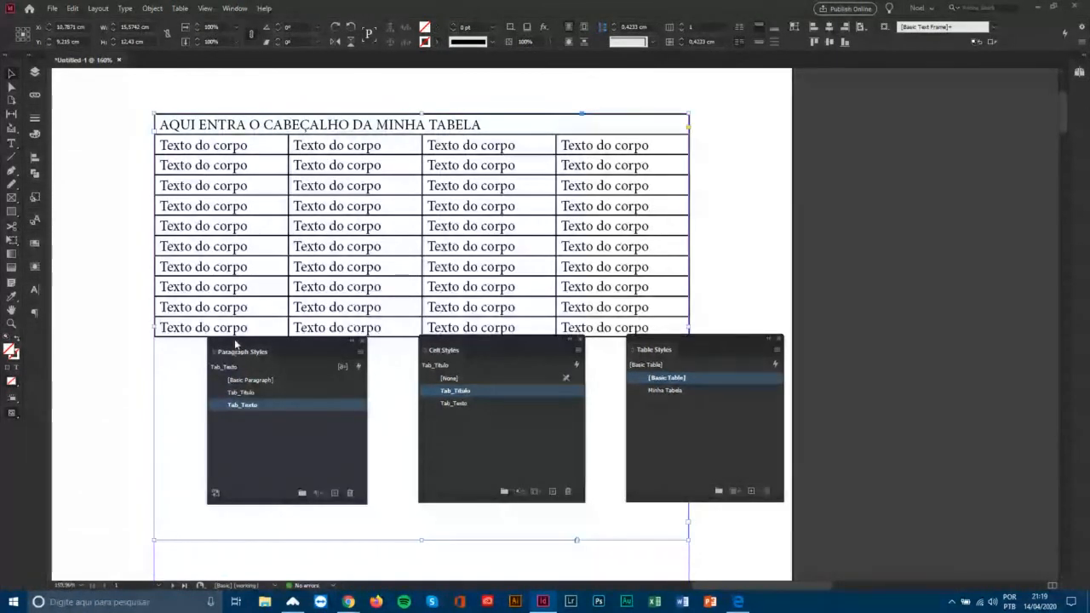
double_click(508, 390)
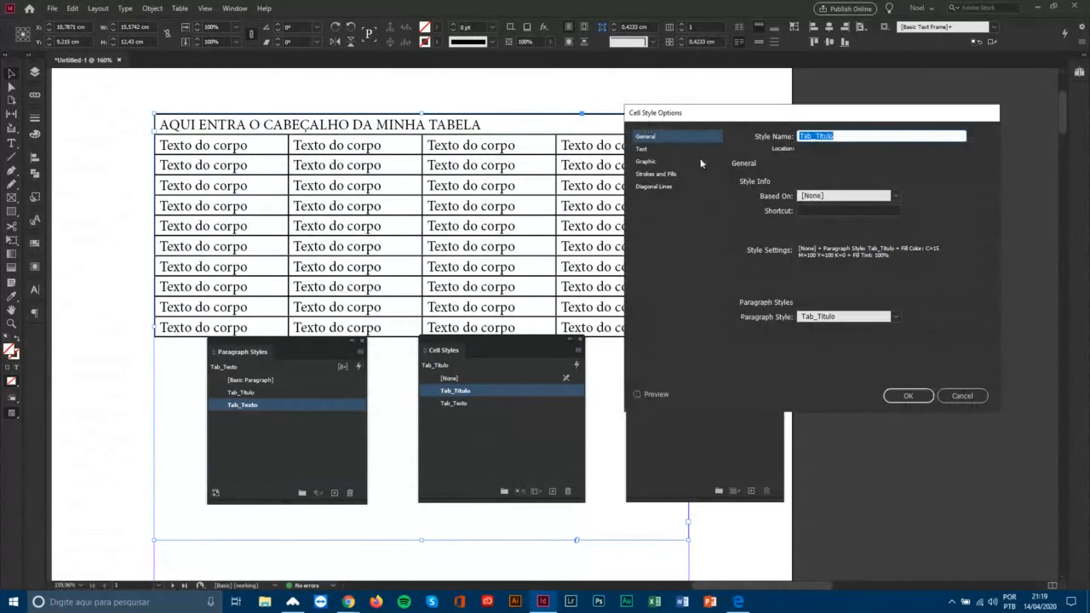
left_click(667, 149)
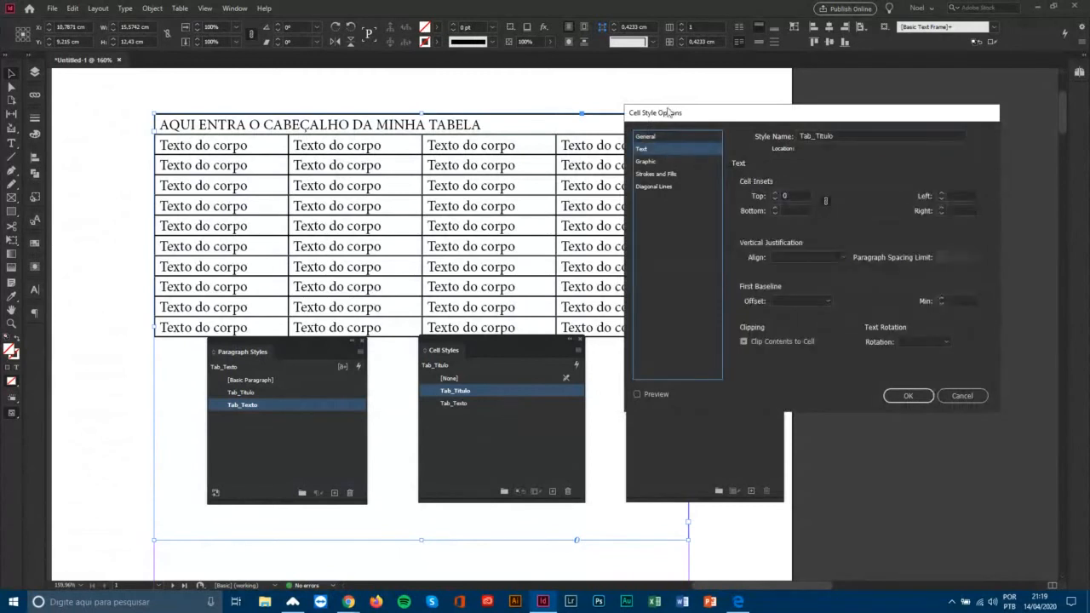
left_click_drag(666, 114, 467, 96)
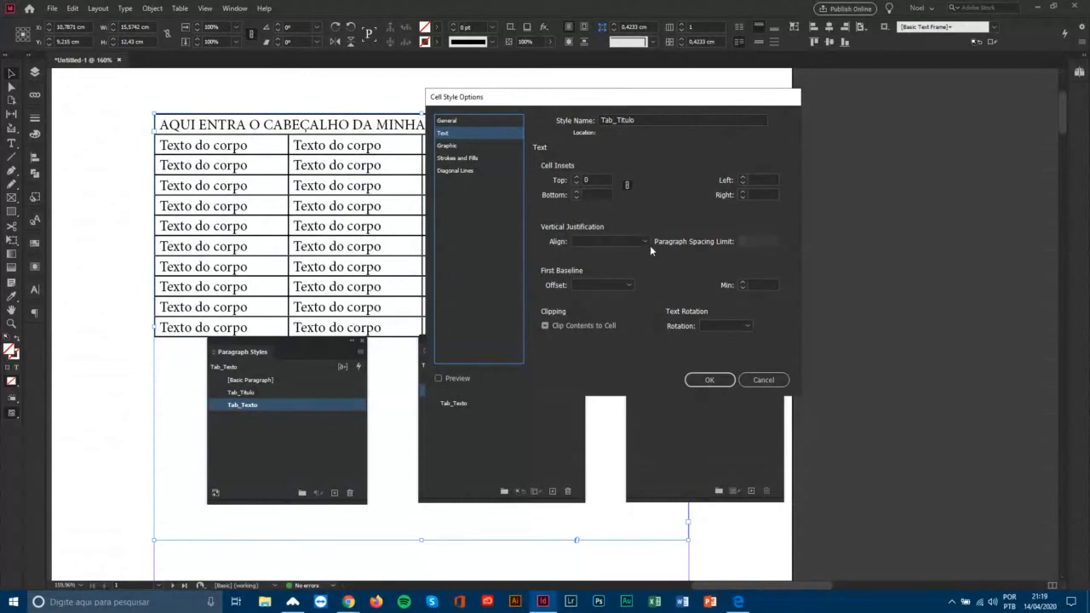
left_click(602, 244)
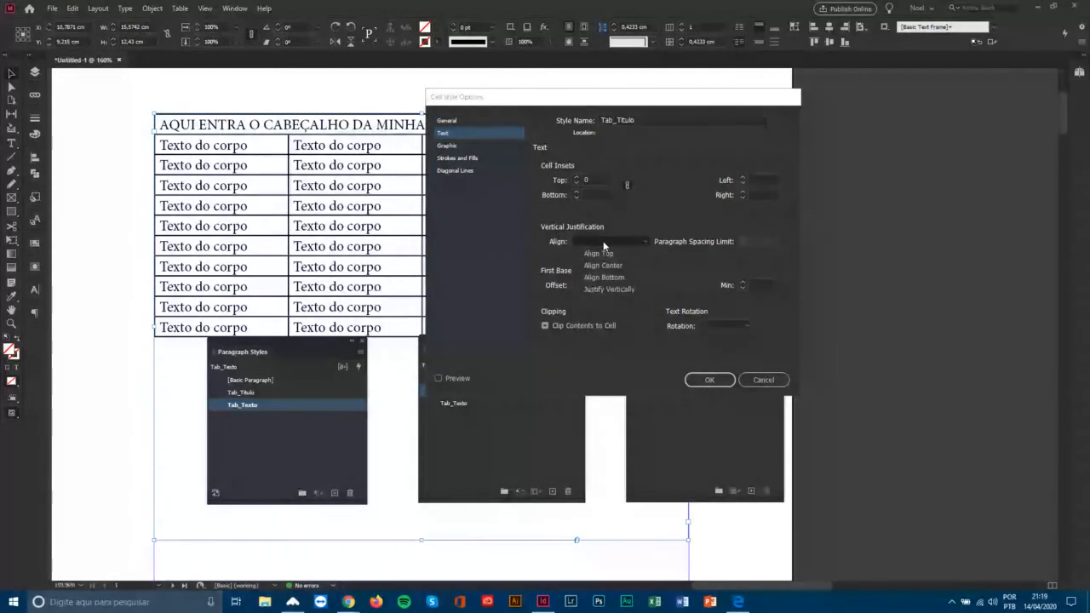
left_click(602, 266)
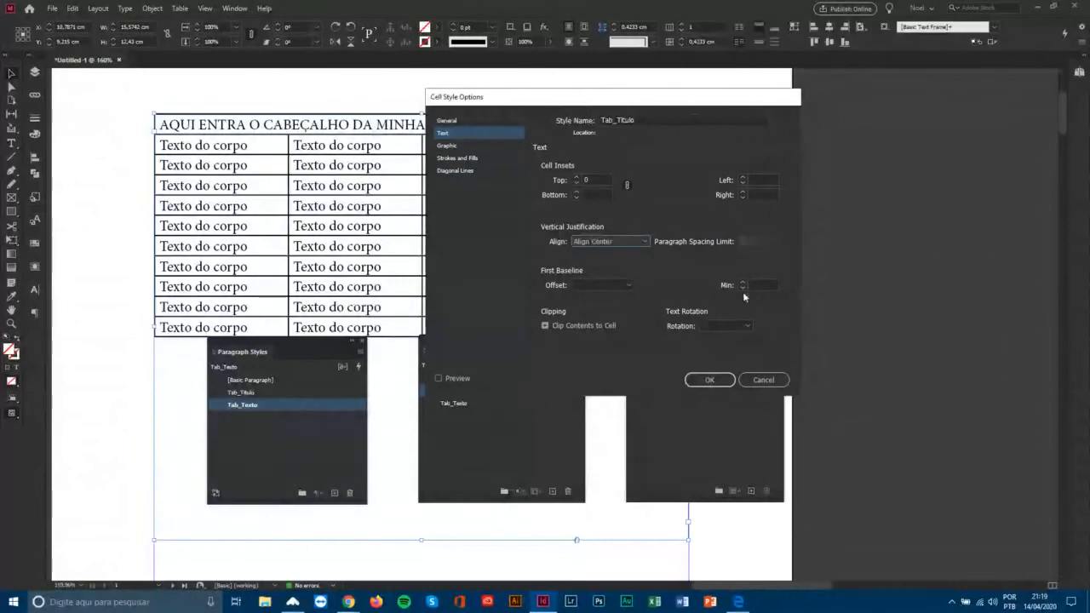
Set Tab_Titulo's first baseline offset to Cap Height and text rotation to 0°, with text clipping to the cell turned off.
left_click(611, 286)
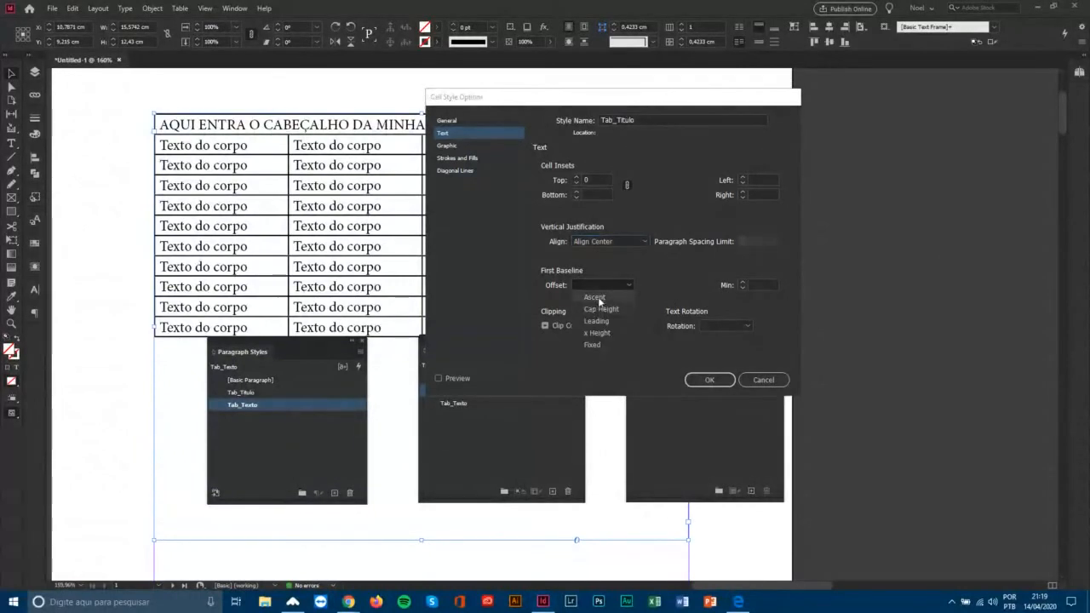
left_click(602, 309)
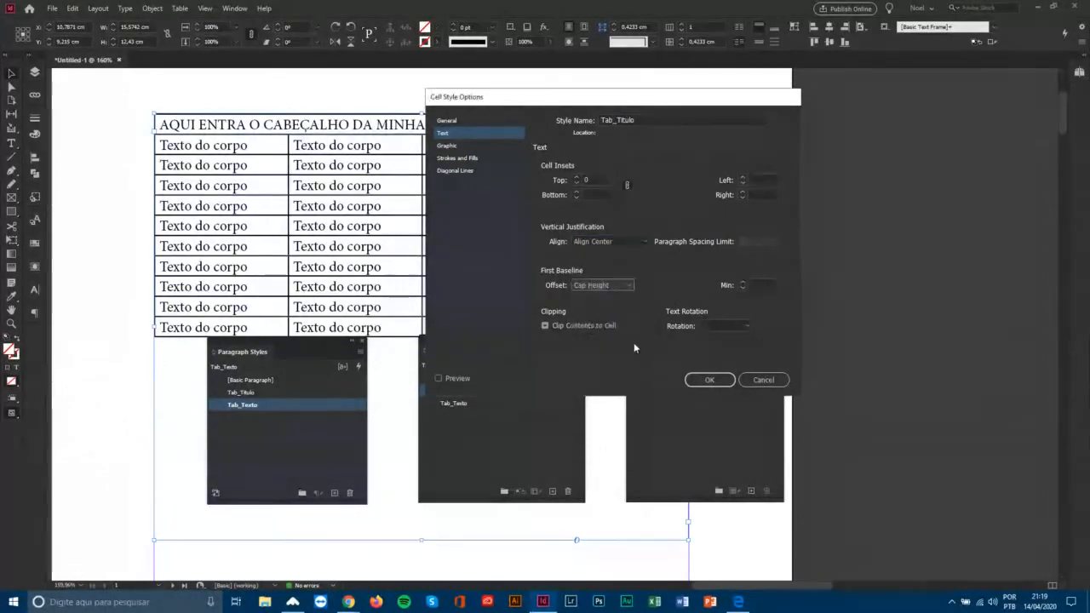
left_click(724, 326)
left_click(718, 345)
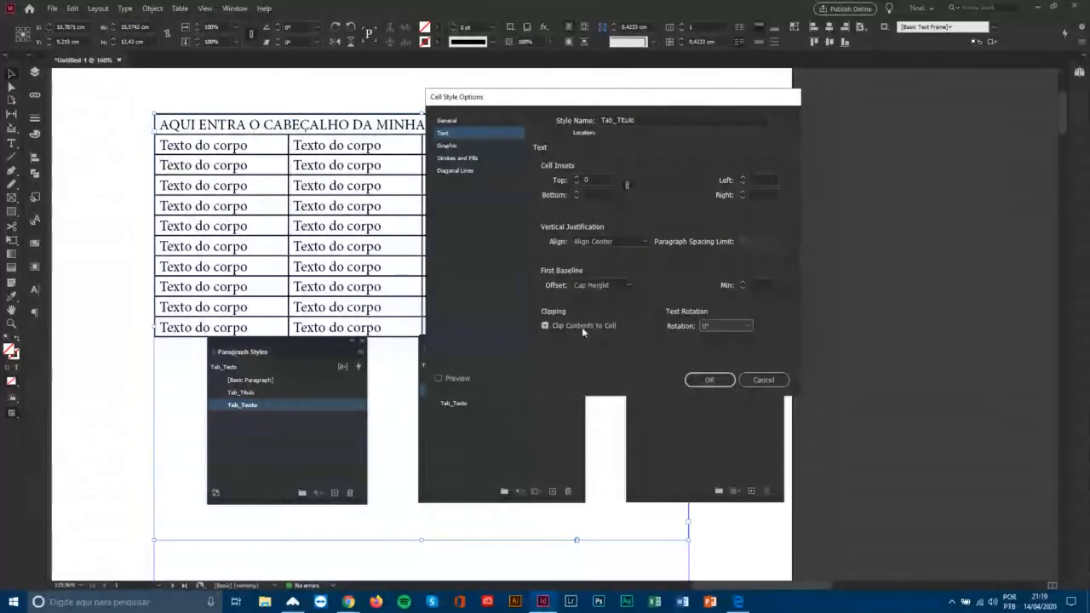
left_click(581, 326)
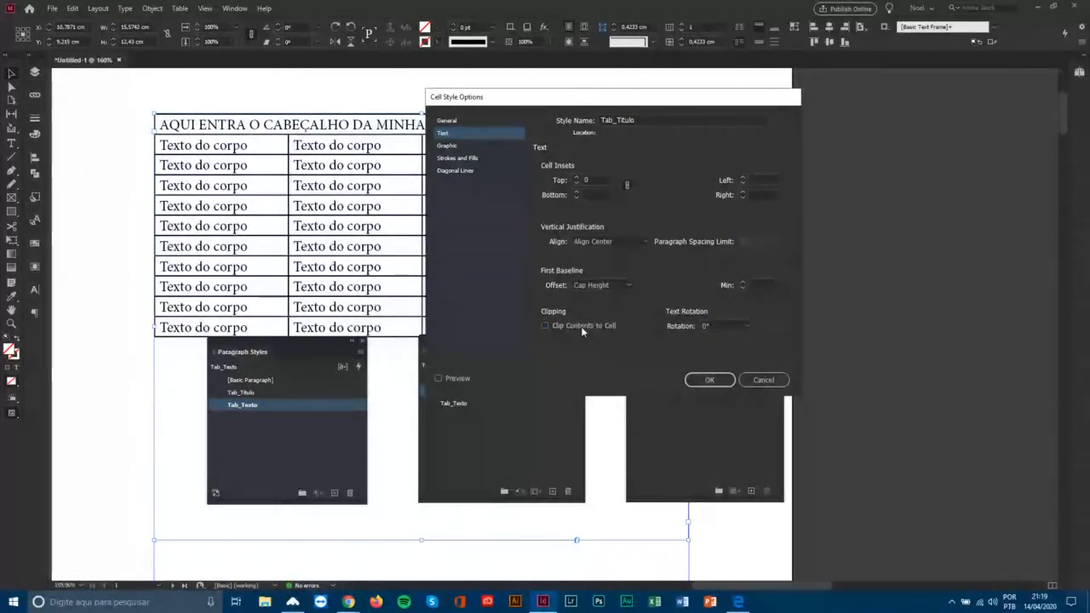
Set Tab_Titulo's text cell insets to 0,14 cm on all four sides.
left_click(596, 181)
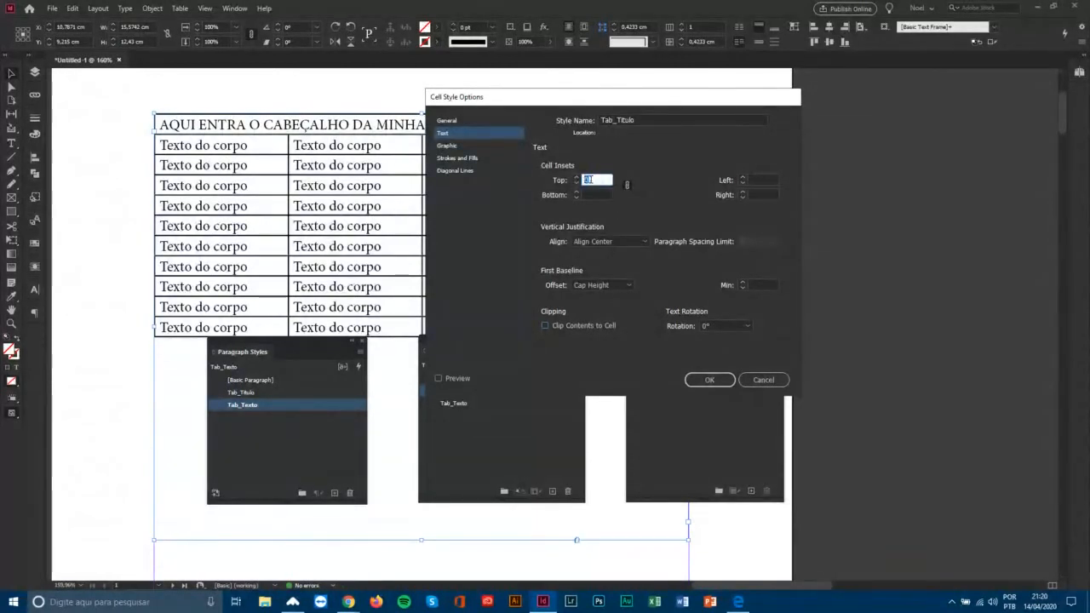
type("0,14")
key("Tab")
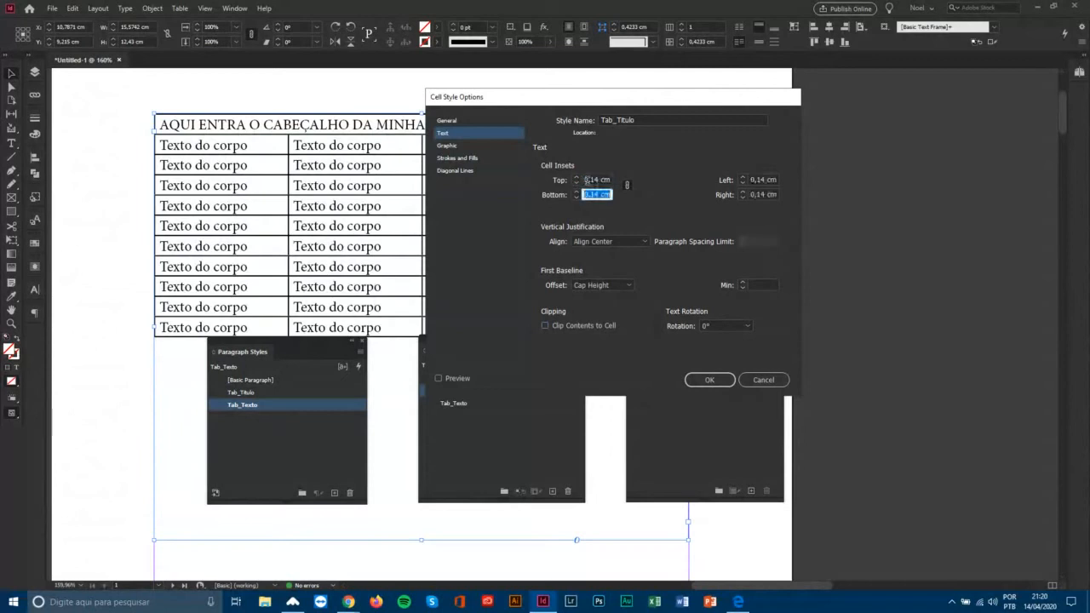
Set Tab_Titulo's graphic cell insets to 0 cm on all sides and turn off graphic clipping to the cell.
left_click(458, 147)
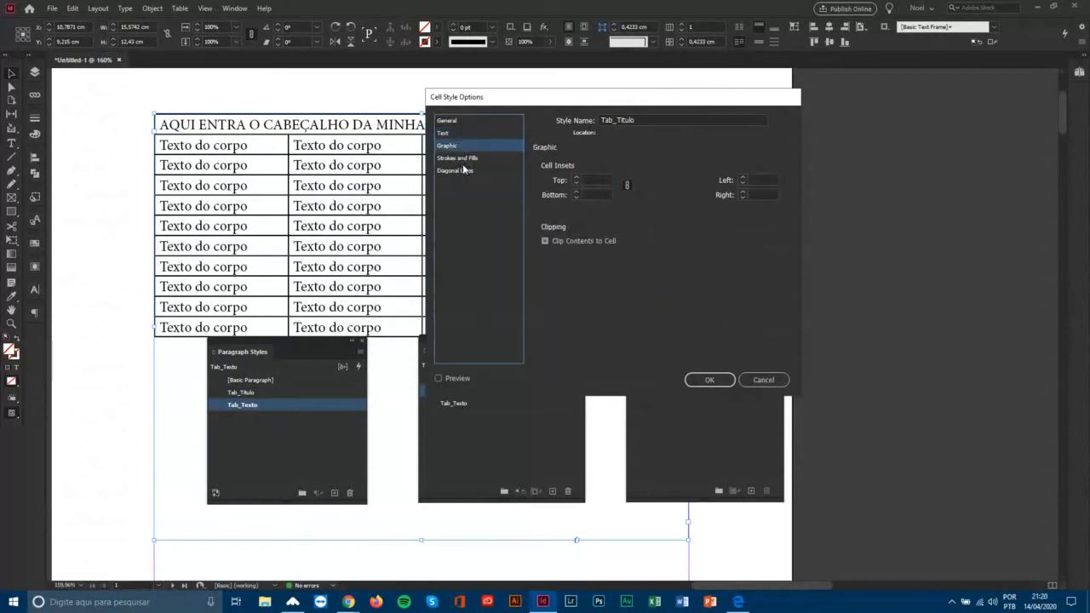
left_click(594, 180)
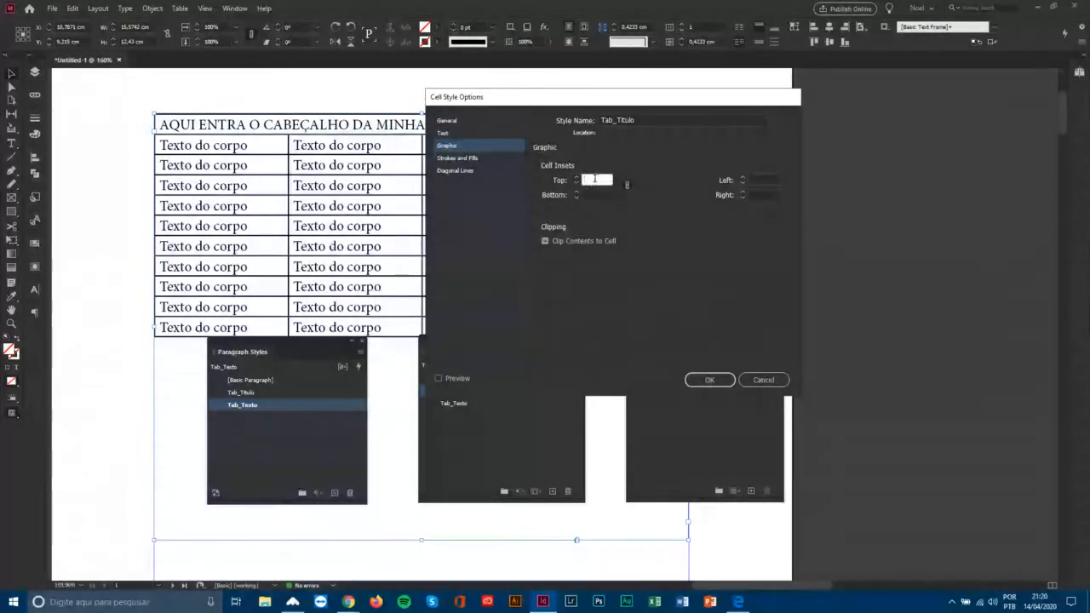
type("0")
left_click(588, 194)
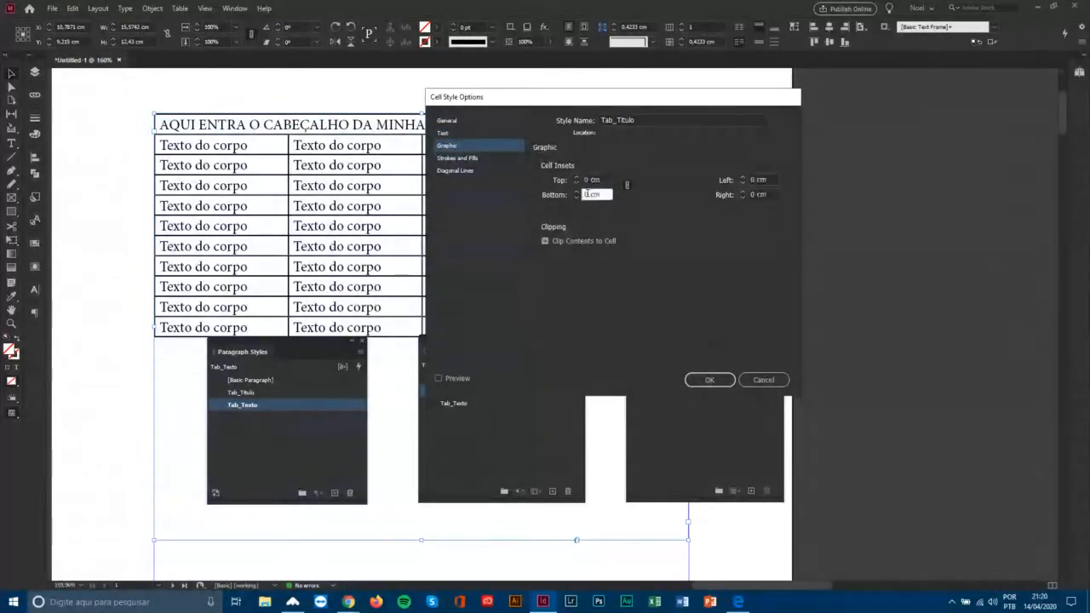
left_click(546, 241)
Turn off Overprint Fill for the Tab_Titulo cell style and set its cell stroke weight to 0 pt.
left_click(475, 159)
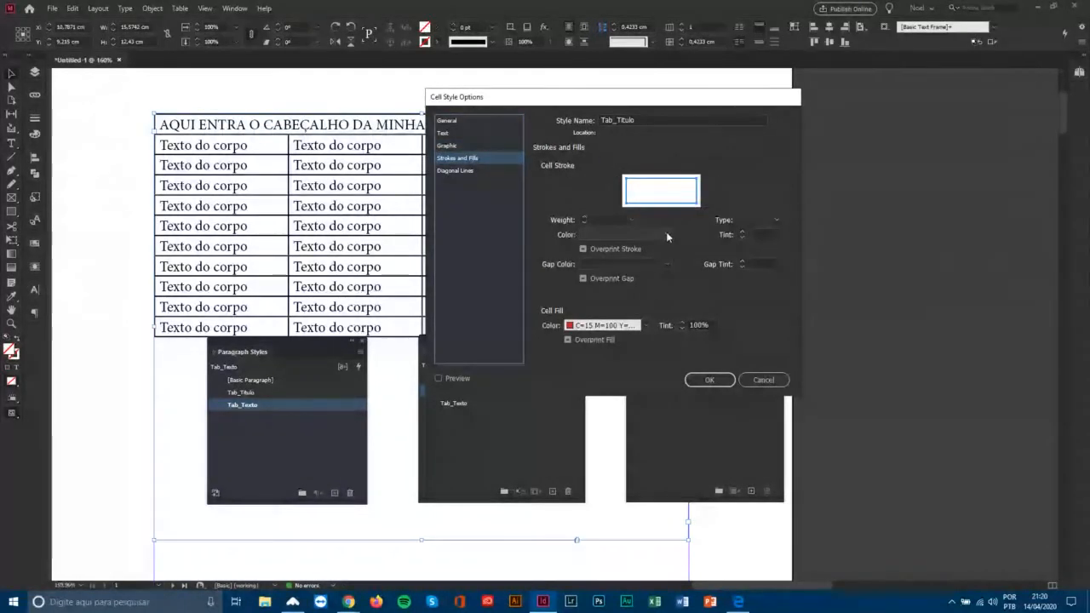
left_click(568, 340)
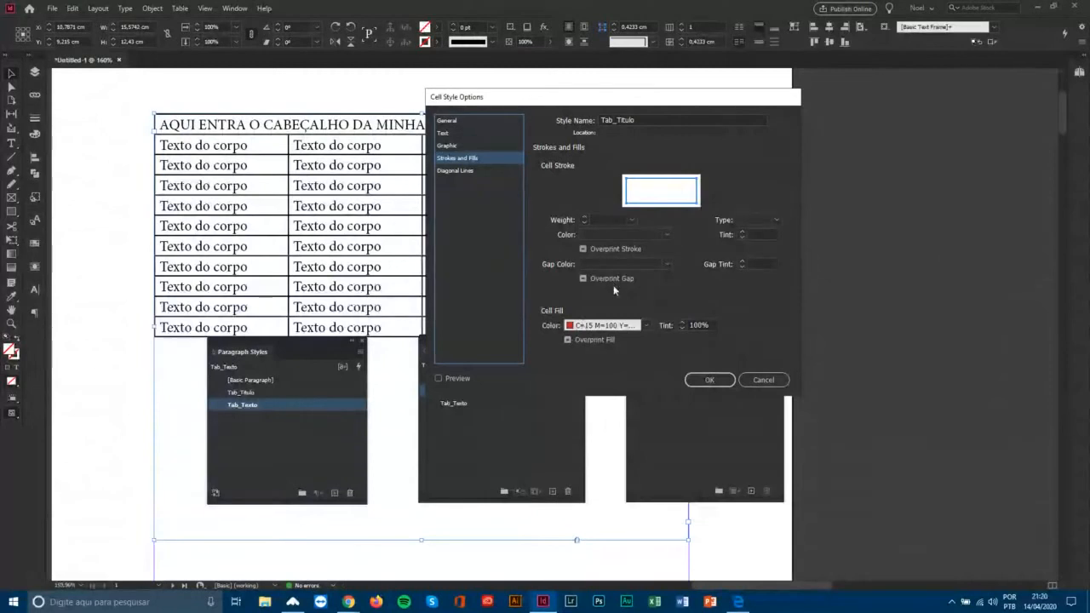
left_click(579, 342)
left_click(632, 220)
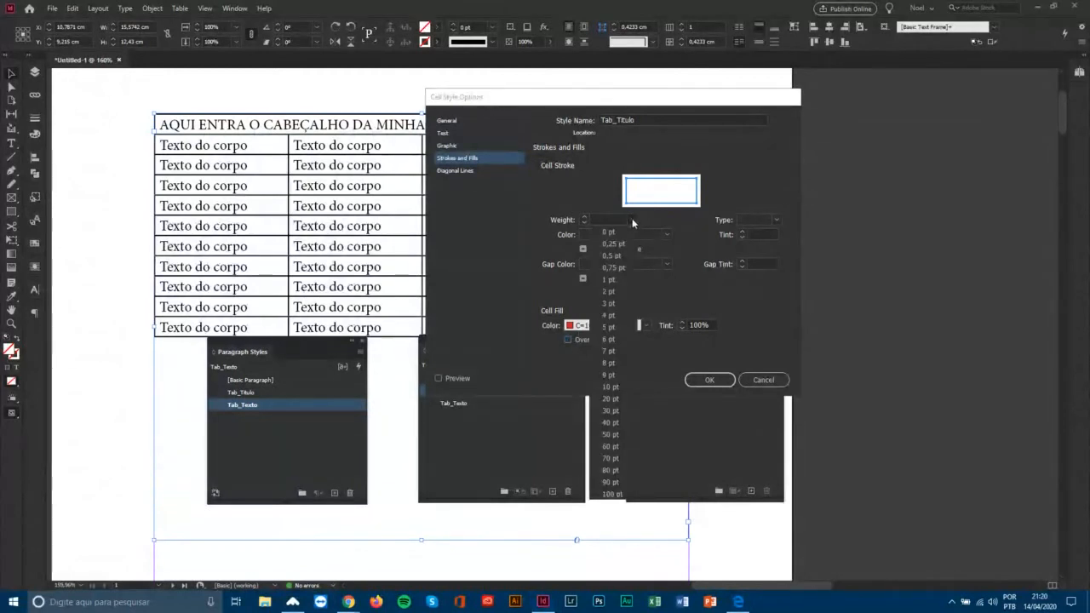
left_click(613, 236)
Set Tab_Titulo's cell stroke color to [None] and its stroke type to a solid line.
left_click(615, 235)
left_click(618, 246)
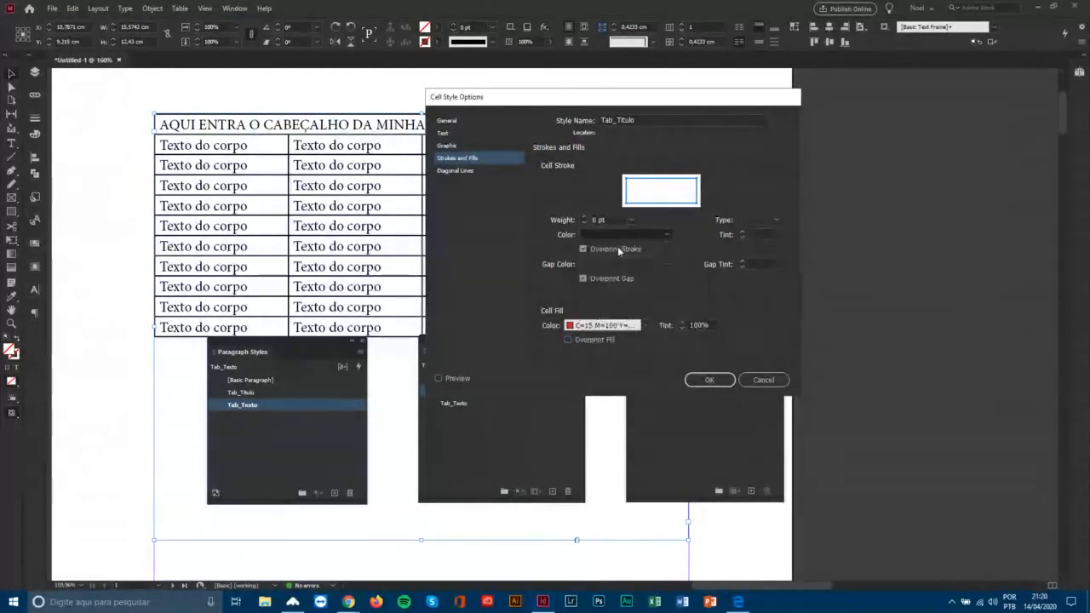
left_click(771, 222)
left_click(760, 232)
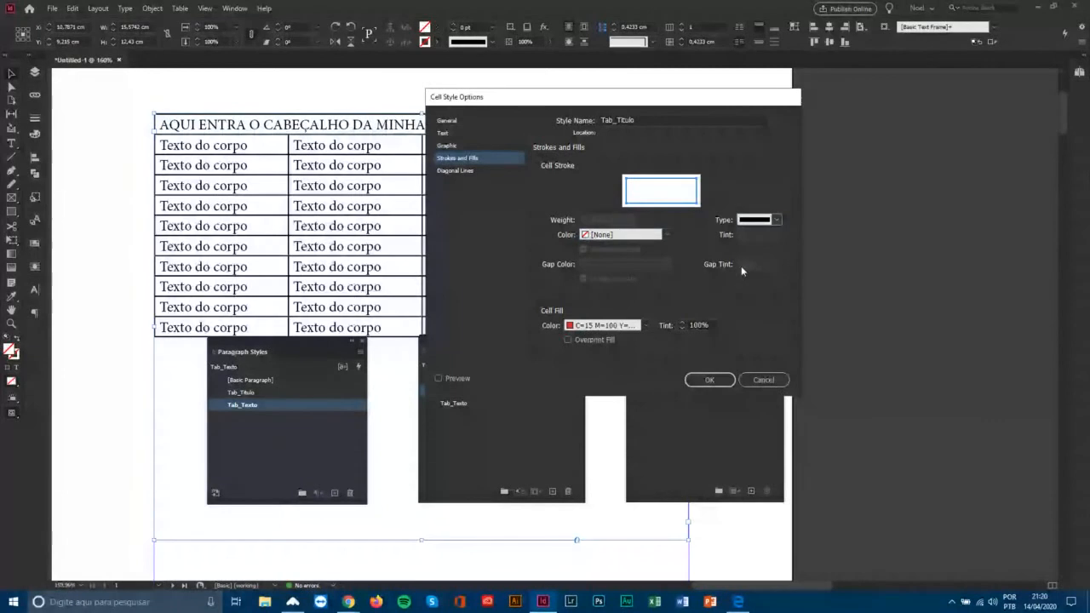
Set Tab_Titulo's diagonal line stroke color to [None], review the style's other settings and save the cell style.
left_click(457, 170)
left_click(776, 202)
left_click(762, 213)
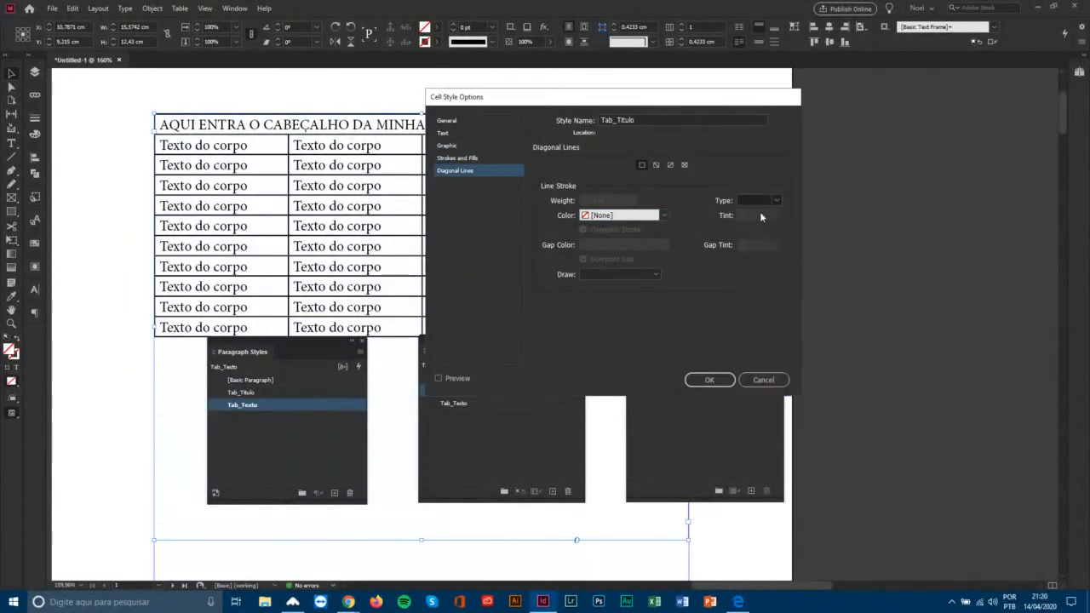
left_click(465, 147)
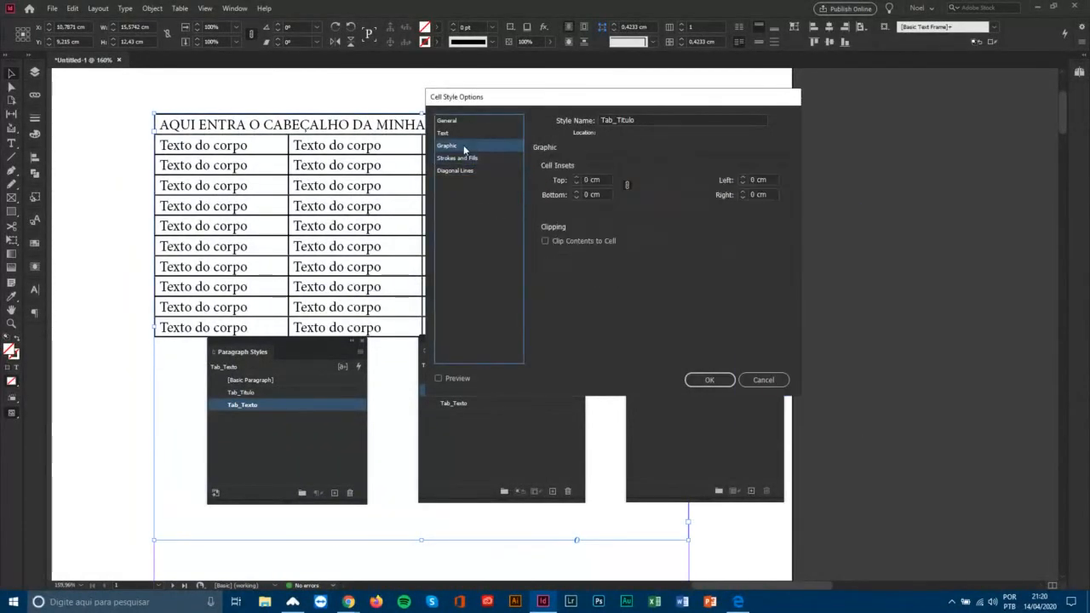
left_click(447, 133)
left_click(447, 120)
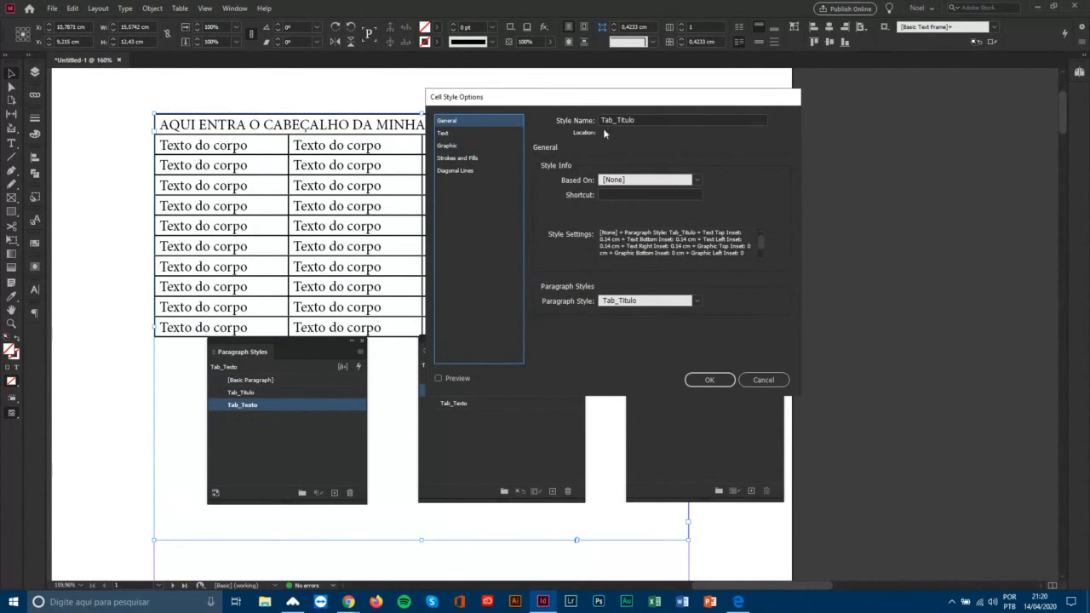
left_click(707, 380)
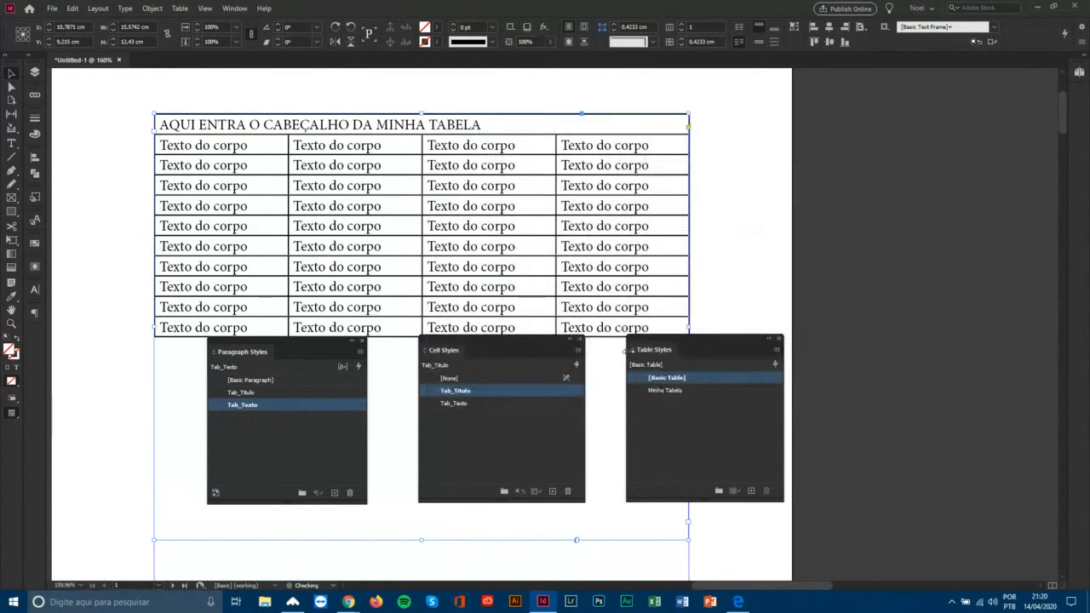
Set the Tab_Texto cell style's text insets to 0,14 cm on all sides and its vertical justification to Align Center.
double_click(487, 403)
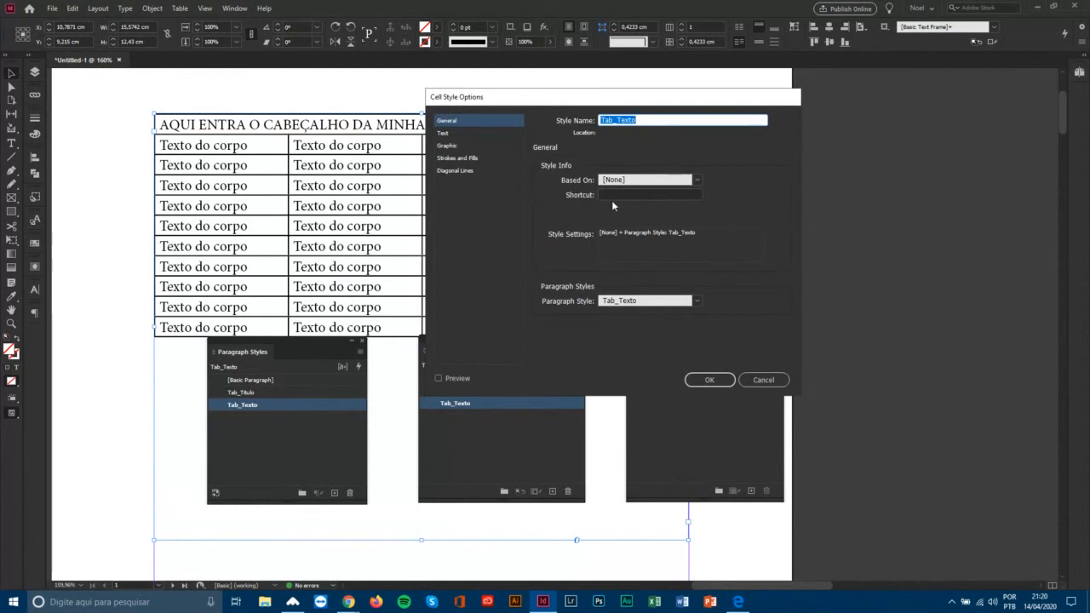
left_click(445, 134)
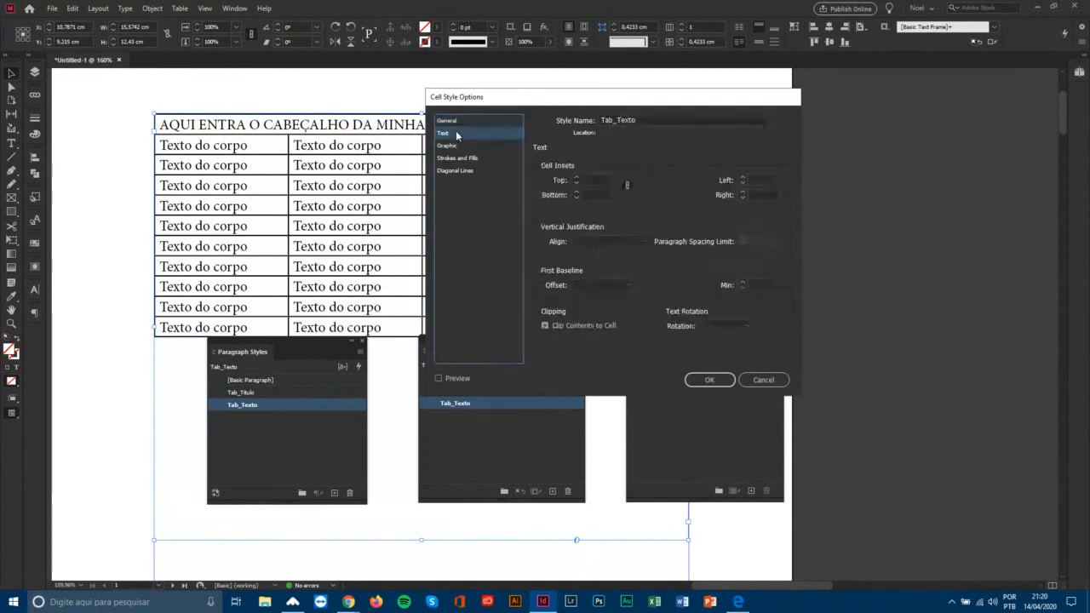
left_click(590, 180)
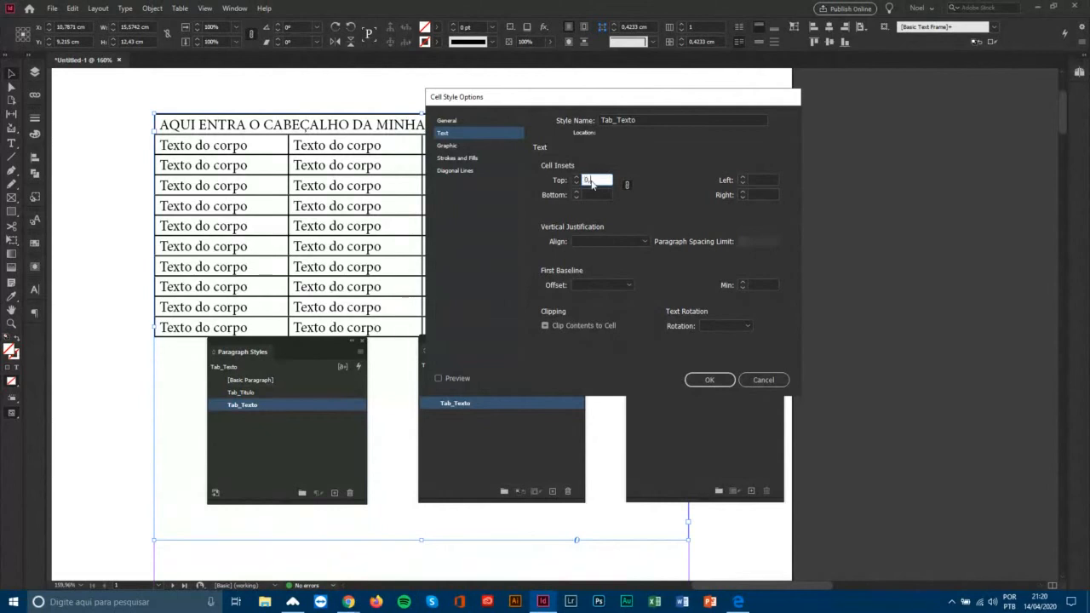
type("0,14")
key("Tab")
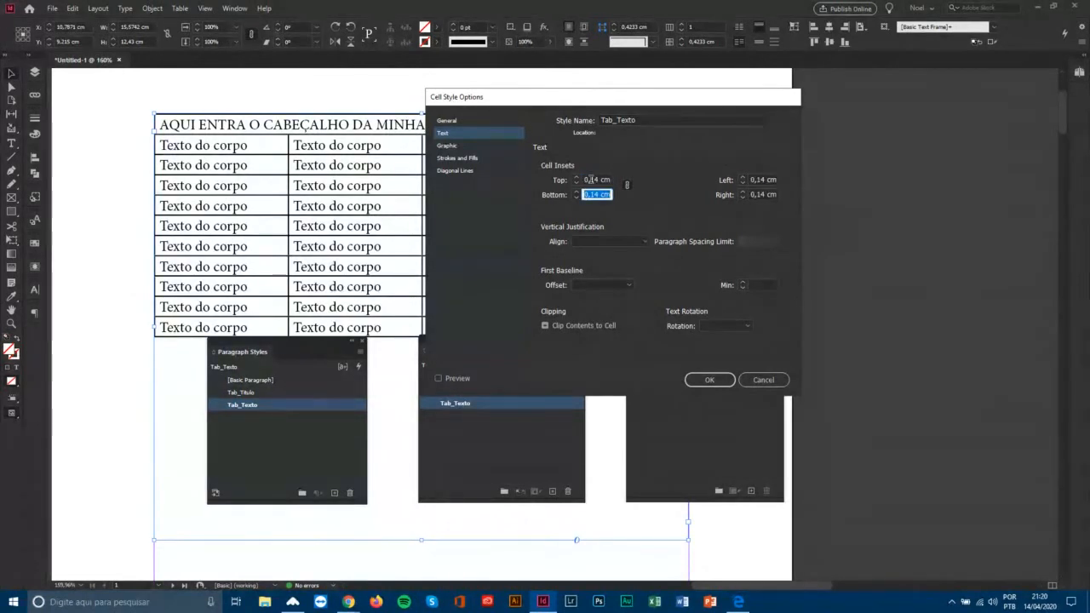
left_click(607, 242)
left_click(611, 265)
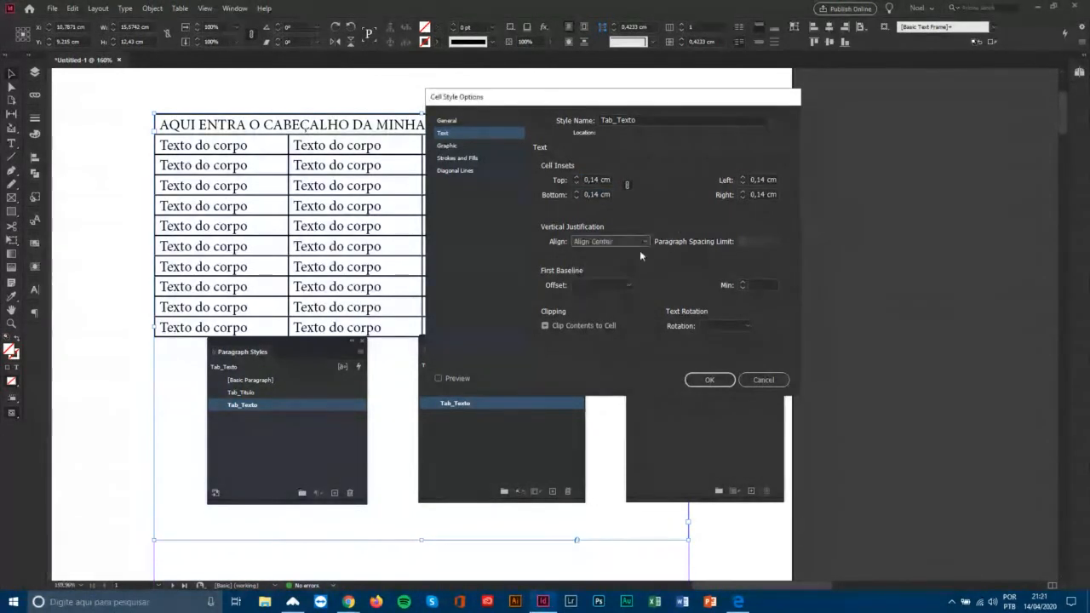
Set Tab_Texto's graphic cell insets to 0 cm on all sides and toggle clipping of graphic contents to the cell.
left_click(456, 147)
left_click(590, 179)
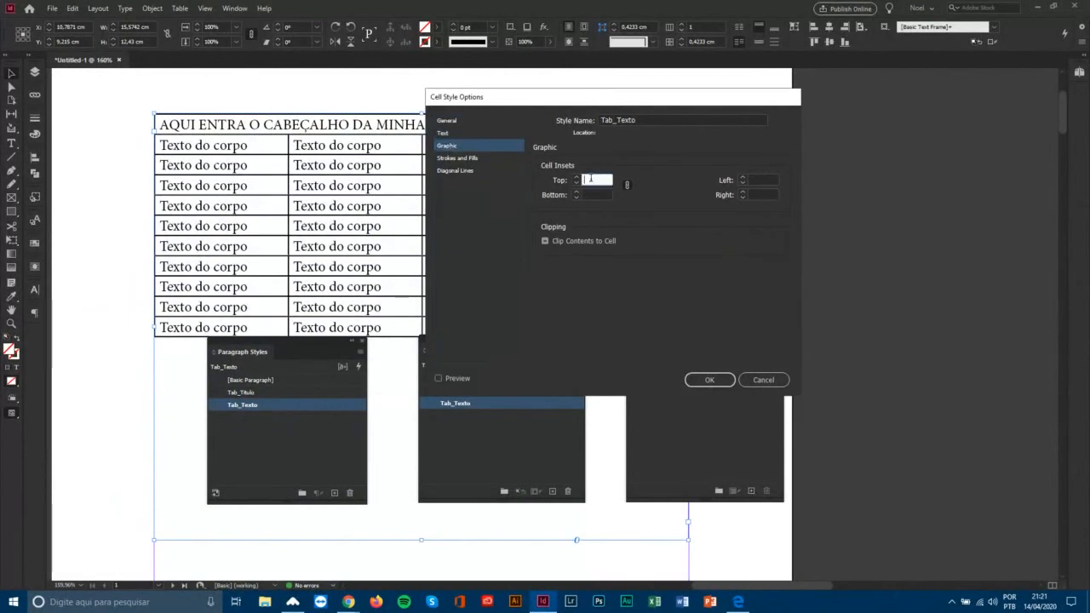
type("0")
key("Tab")
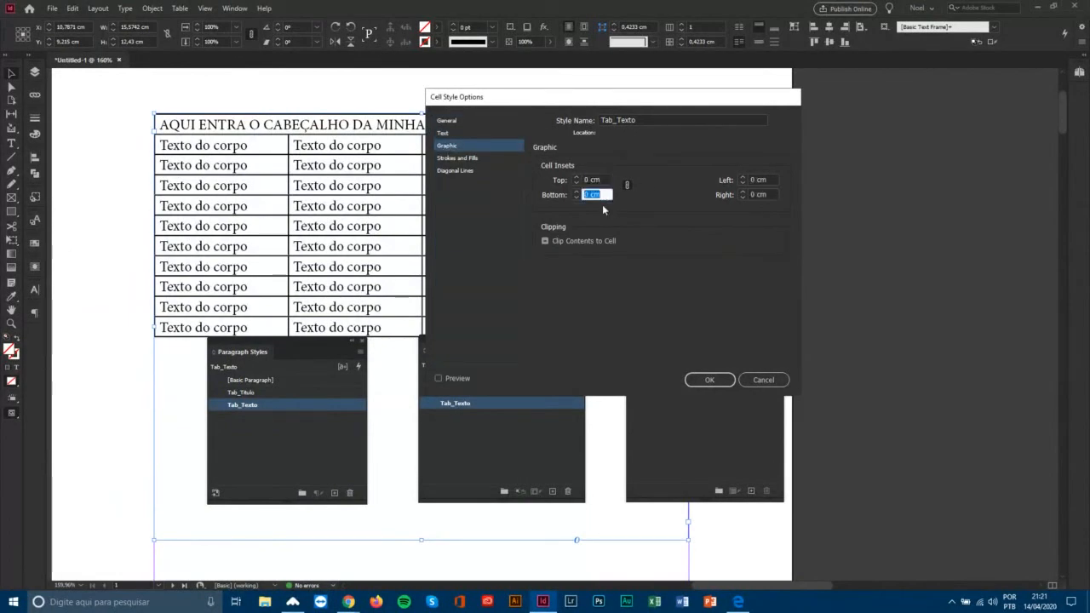
left_click(565, 242)
left_click(459, 159)
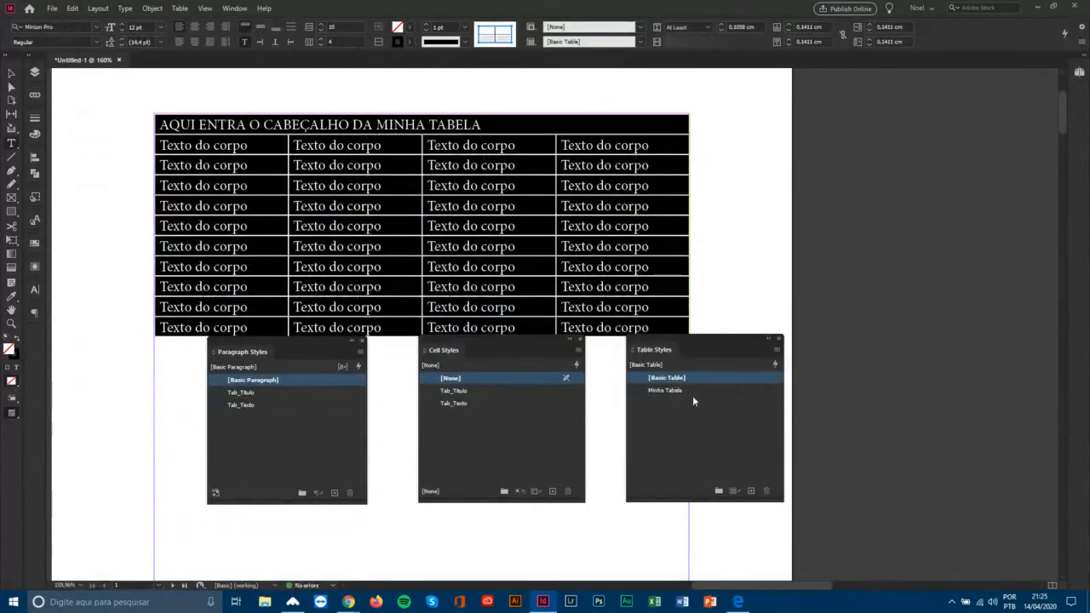
Apply the Minha Tabela table style to the whole table and return the table to [Basic Table].
left_click(692, 392)
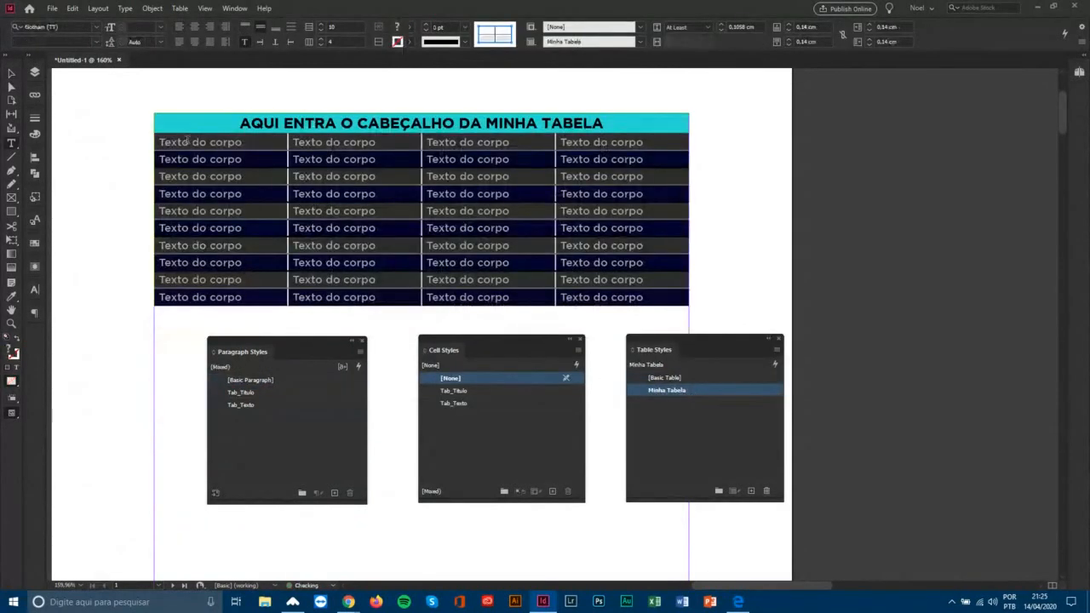
left_click(11, 74)
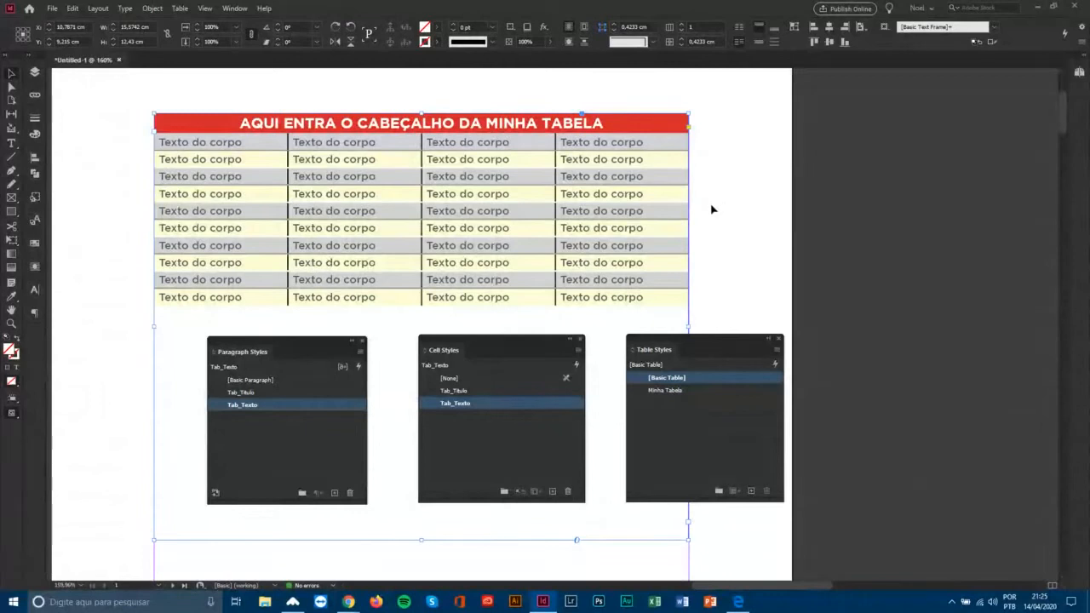
left_click(196, 131)
left_click(152, 110)
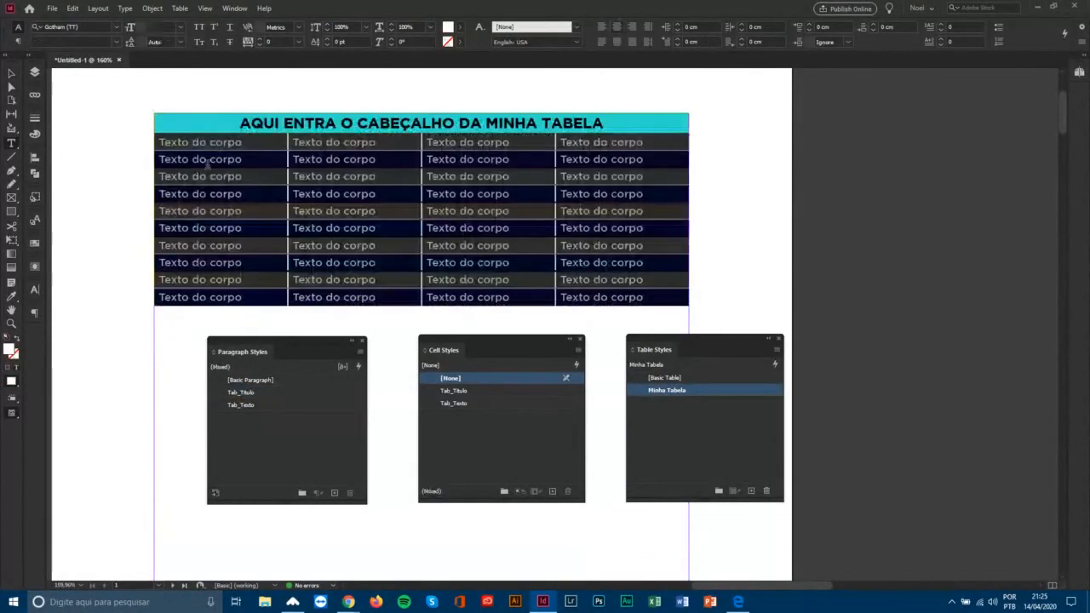
left_click(652, 377)
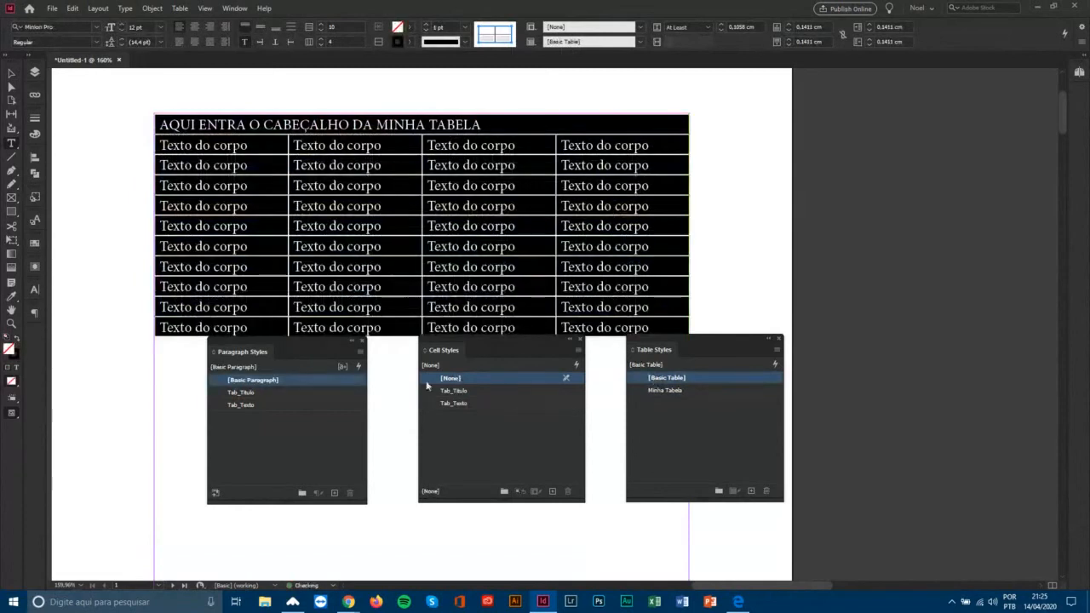
left_click(242, 126)
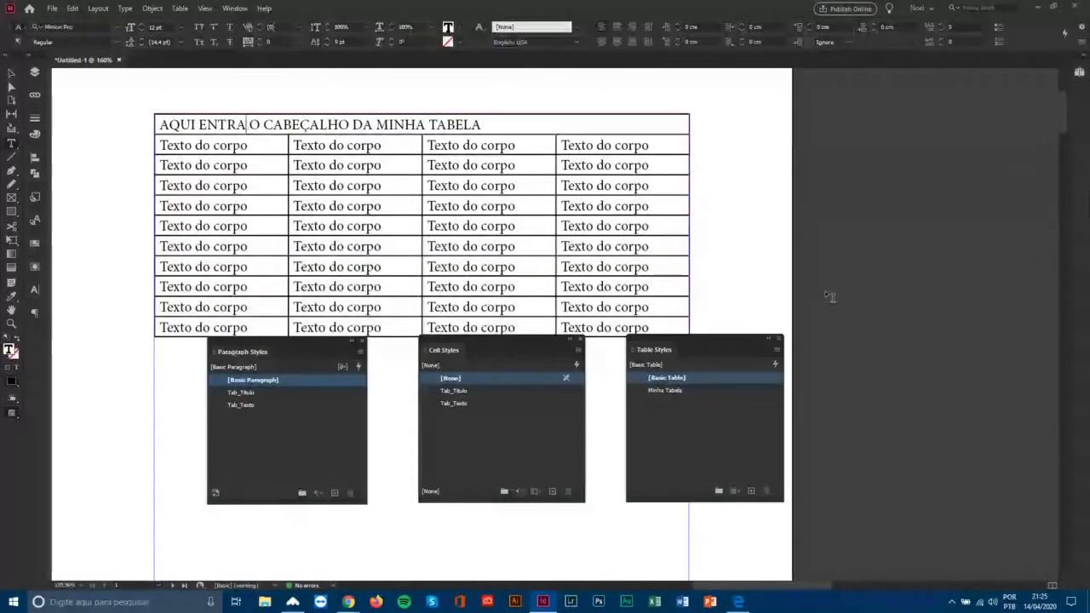
Select the whole table and apply the Minha Tabela table style to it.
left_click(155, 114)
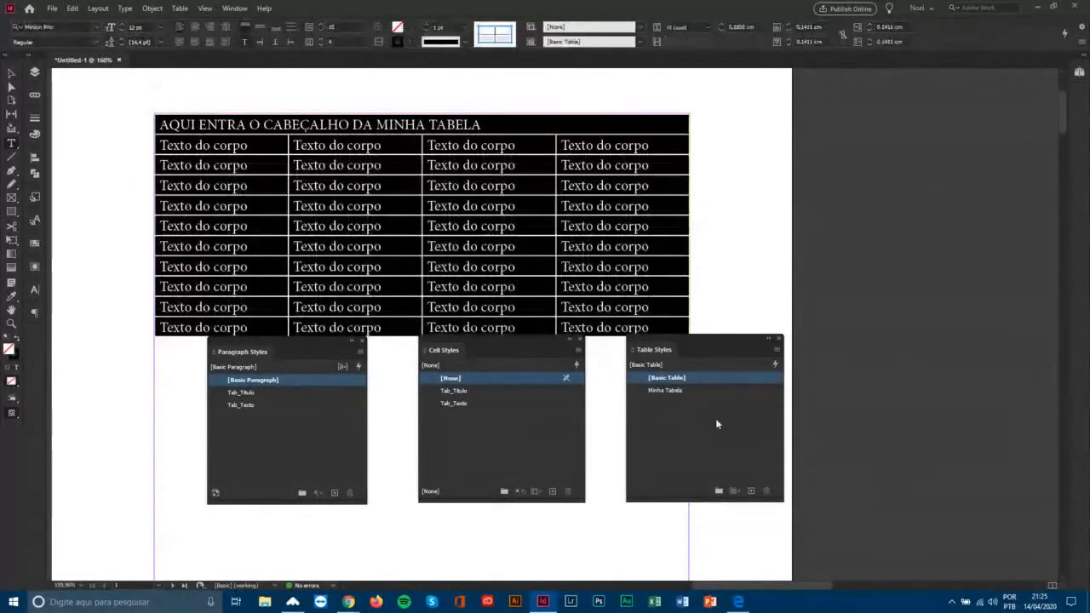
left_click(713, 392)
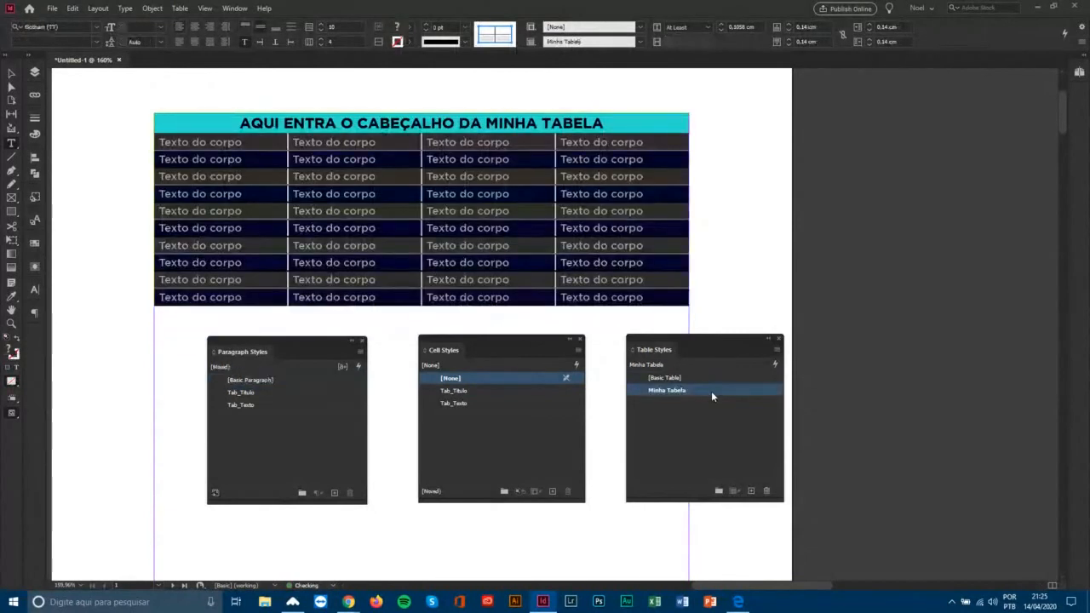
key("Escape")
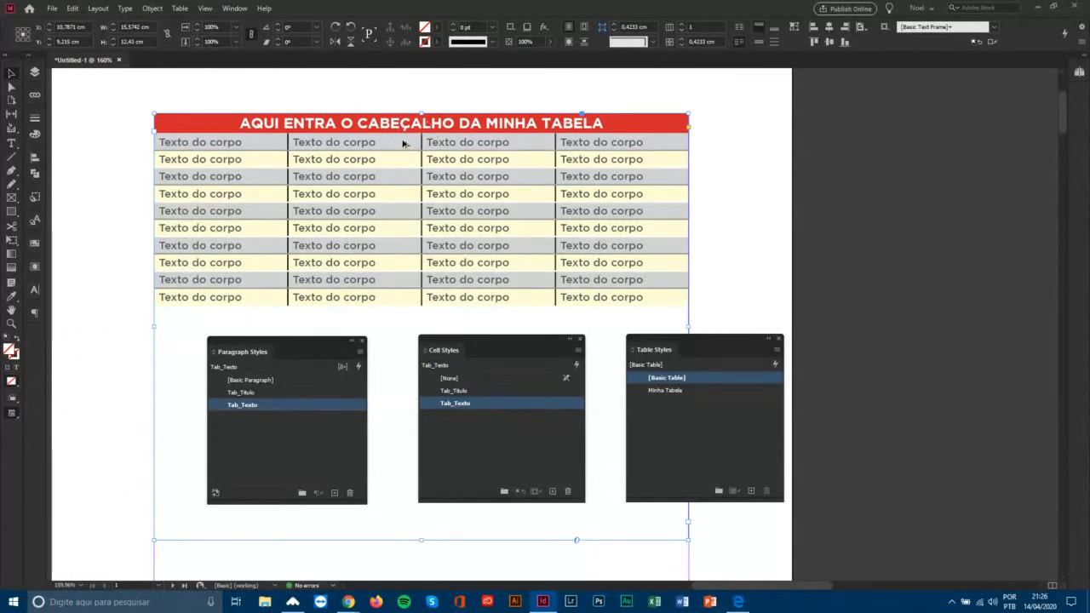
Fit the table's text frame to its content and place a duplicate of the table below the original.
key("ctrl+alt+c")
left_click_drag(437, 344, 408, 130)
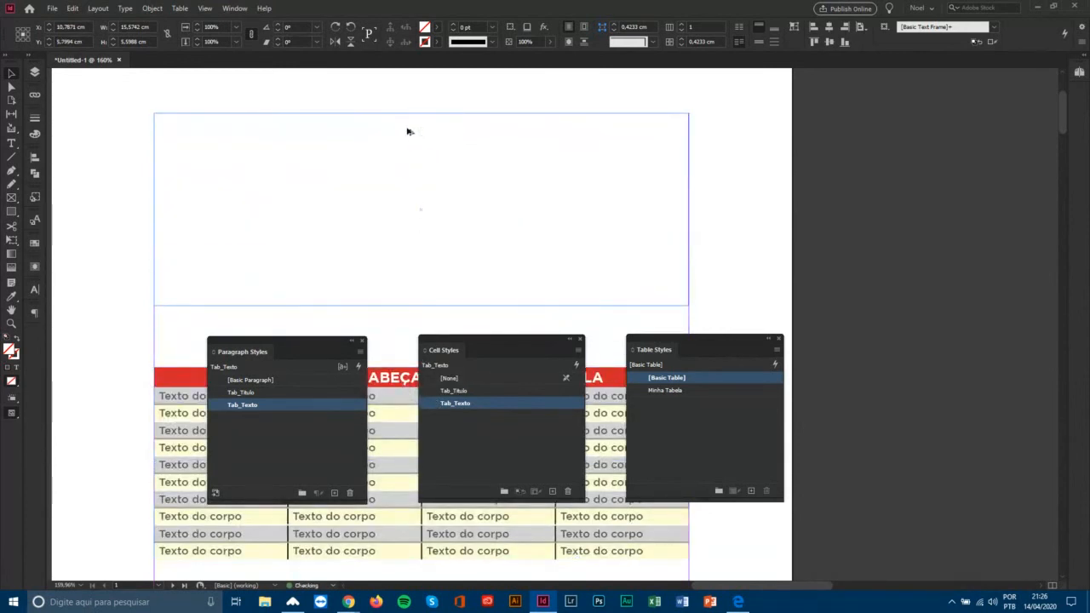
Reset the upper table to the [Basic Table] style and reapply Minha Tabela to the whole table.
double_click(201, 130)
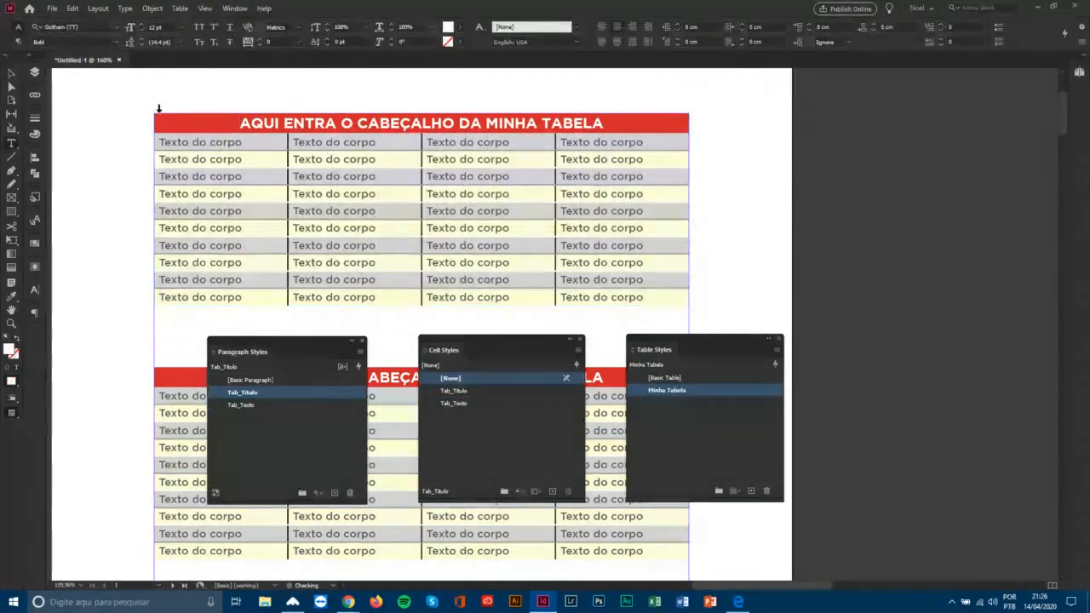
left_click(161, 109)
left_click(673, 378)
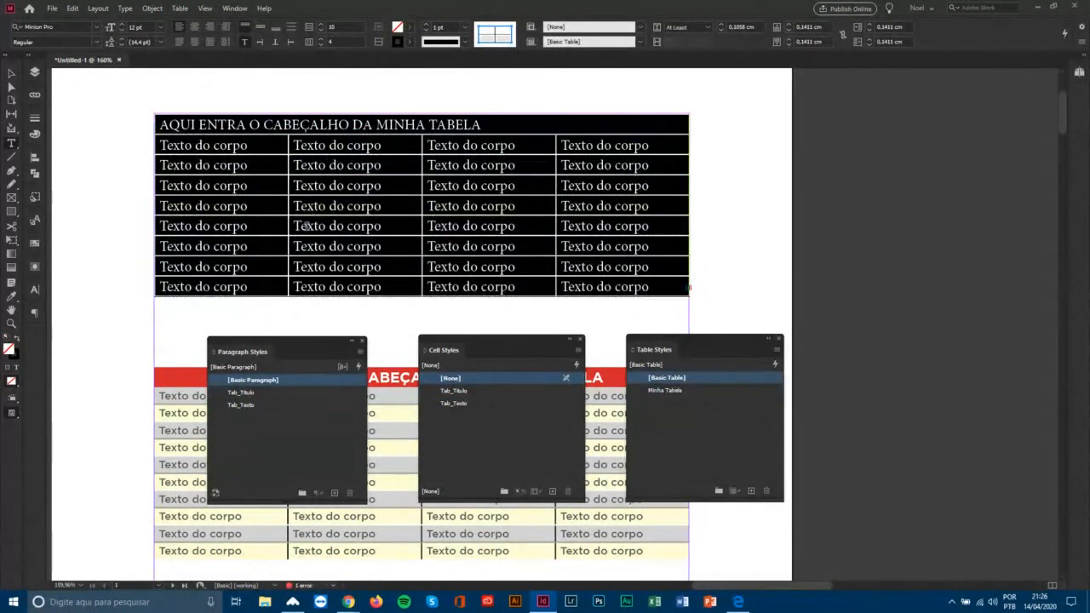
left_click(193, 136)
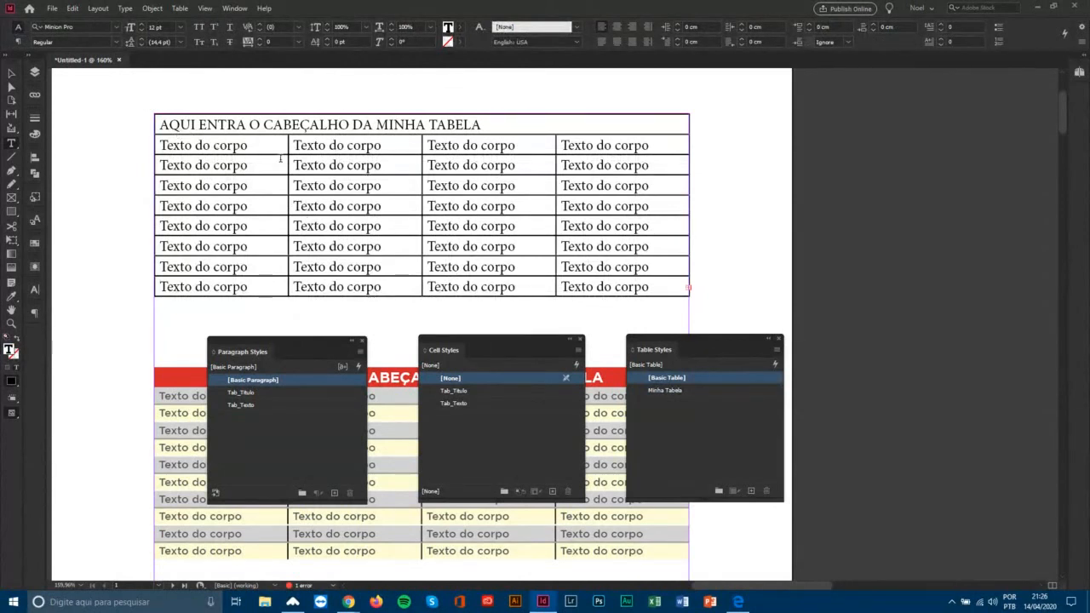
left_click(152, 112)
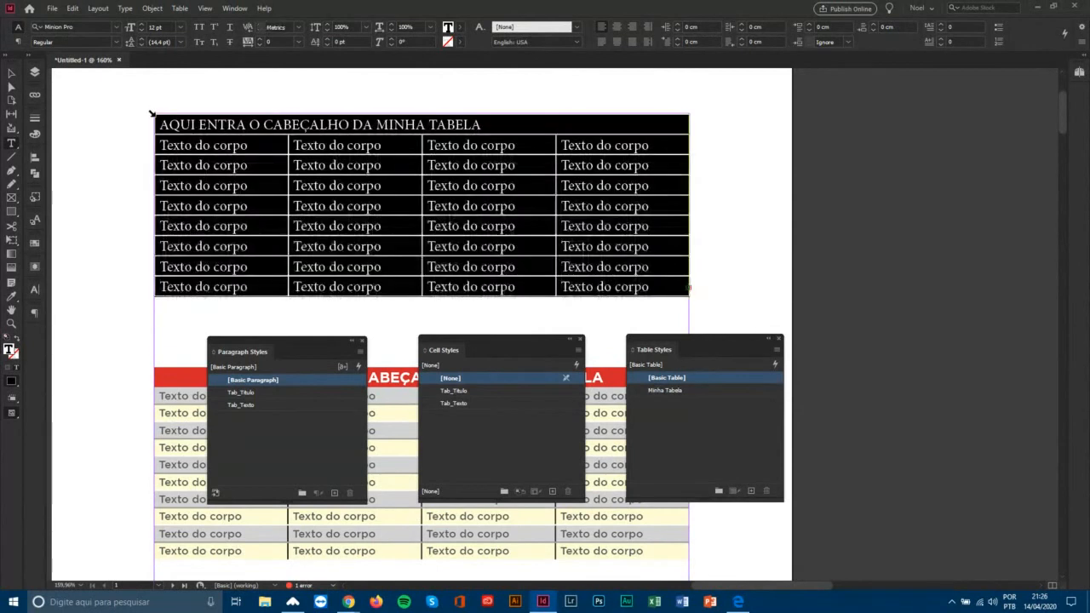
left_click(666, 390)
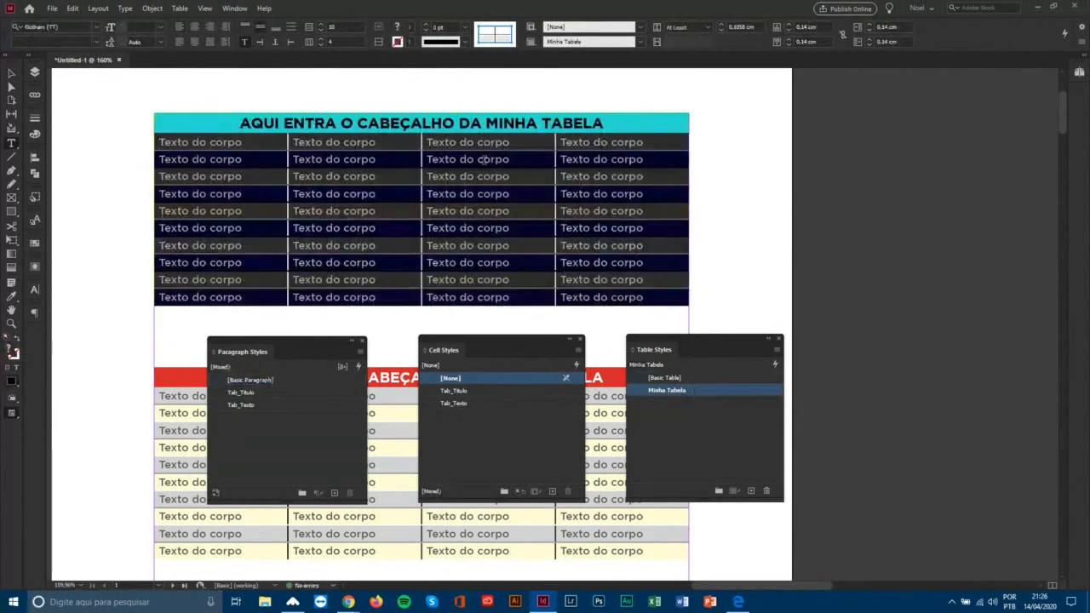
left_click(13, 76)
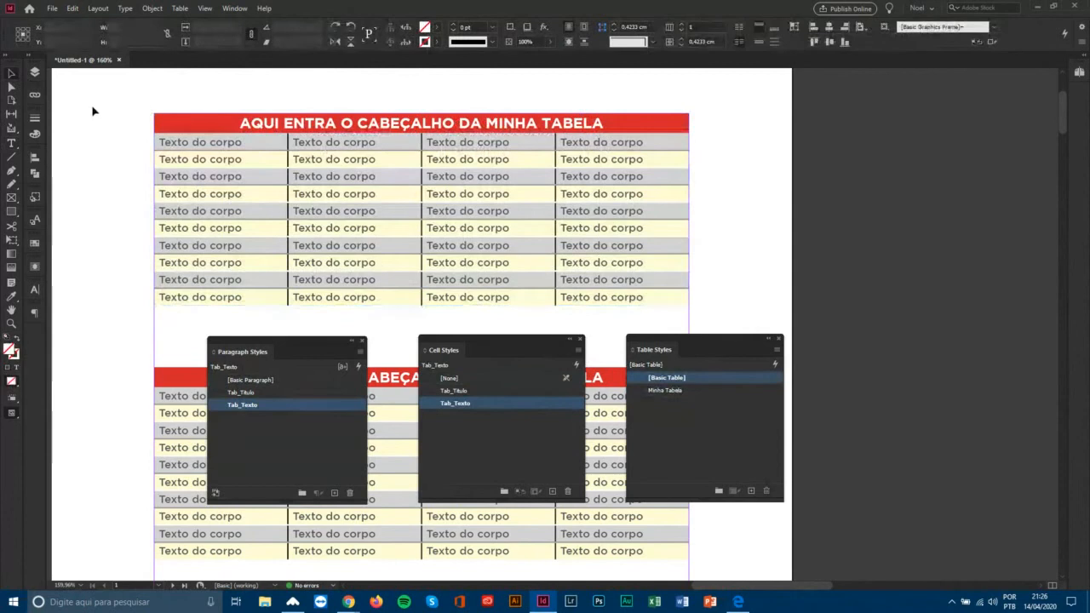
Switch to Preview mode and examine both tables with the panels temporarily hidden.
key("w")
key("Tab")
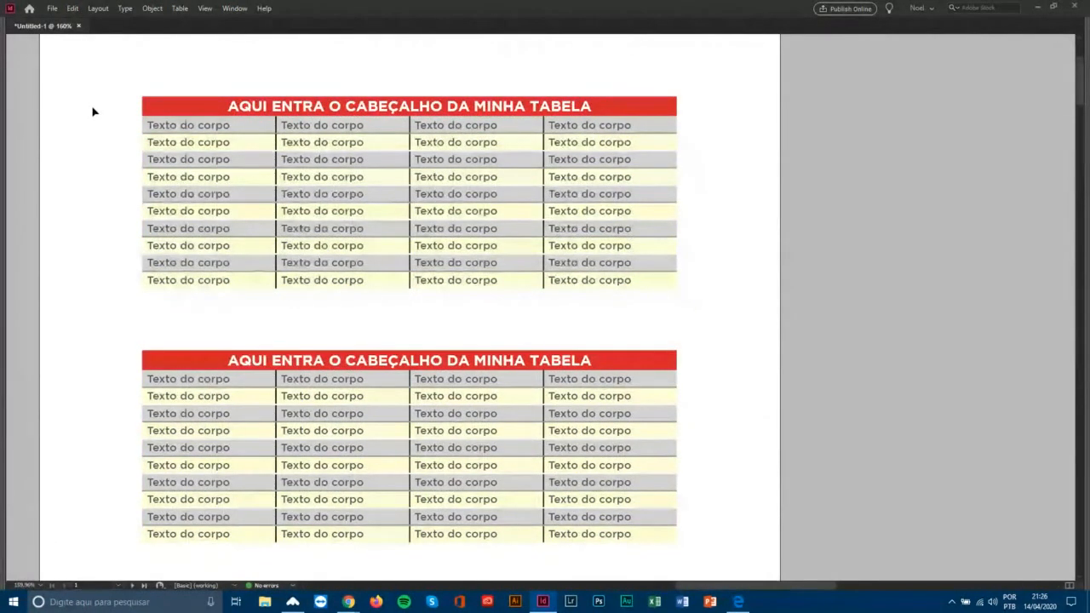
key("Tab")
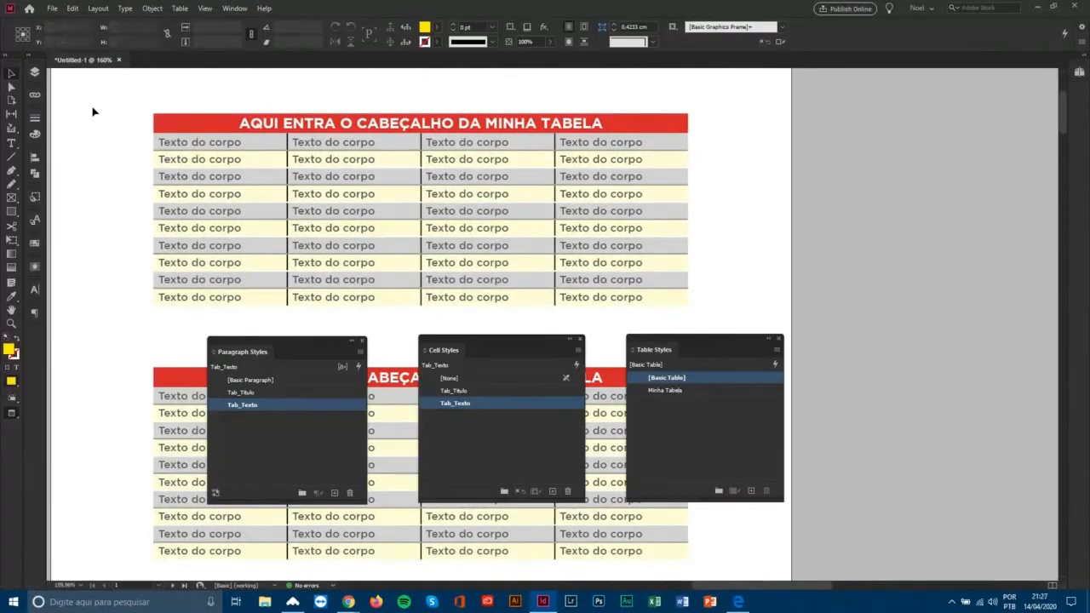
Delete the lower duplicate table and extend the remaining table's frame downward to a height of about 7,21 cm.
left_click(174, 381)
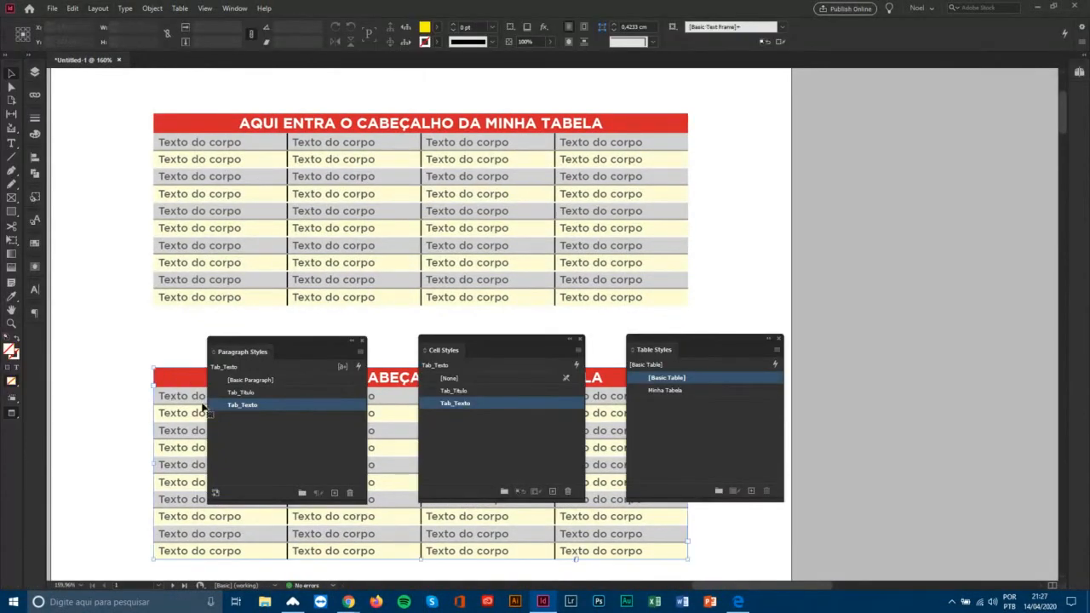
key("Delete")
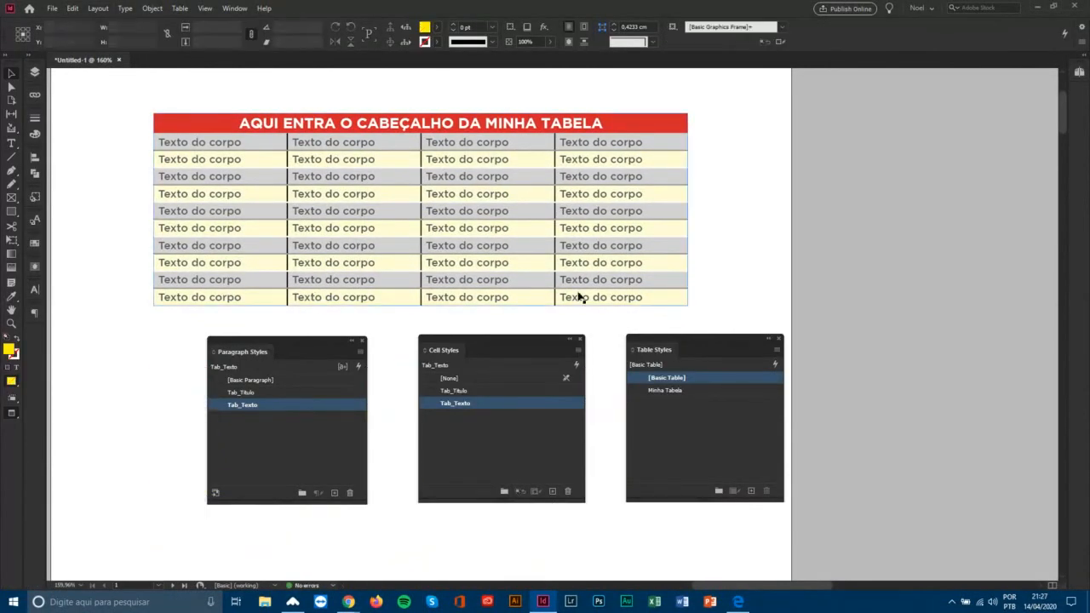
left_click(443, 308)
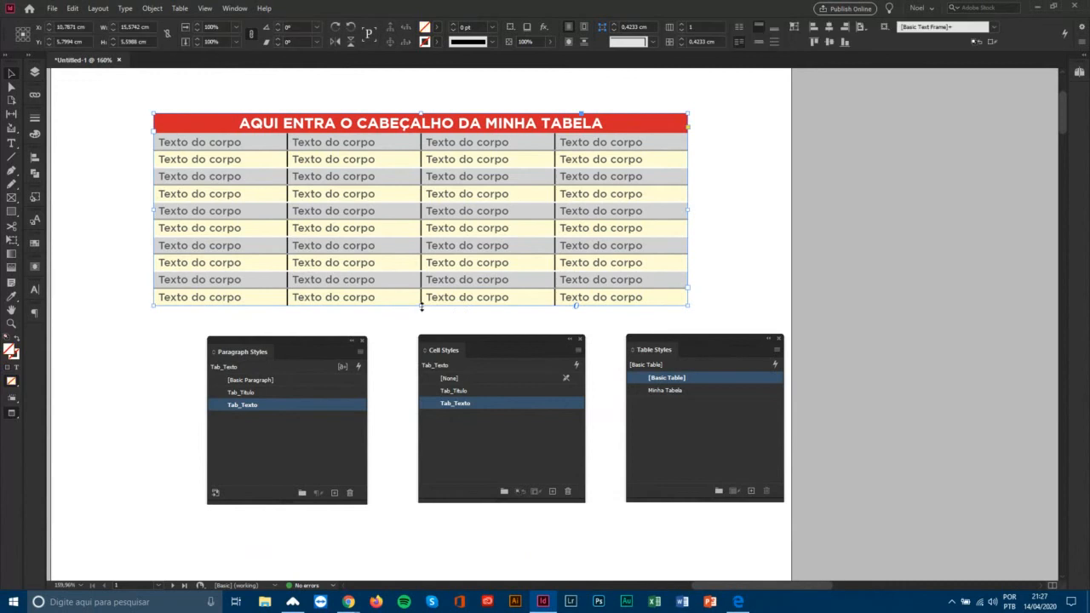
left_click_drag(421, 306, 430, 359)
Rearrange the floating Table Styles, Cell Styles and Paragraph Styles panels below the table frame.
left_click_drag(697, 336, 746, 375)
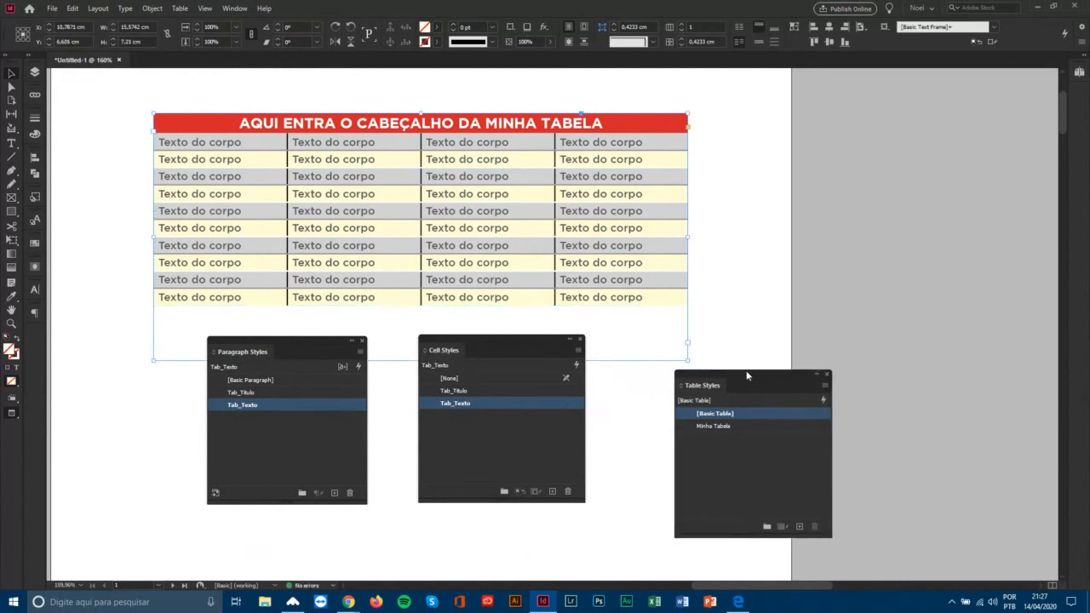
left_click_drag(532, 341, 561, 374)
left_click_drag(326, 348, 309, 379)
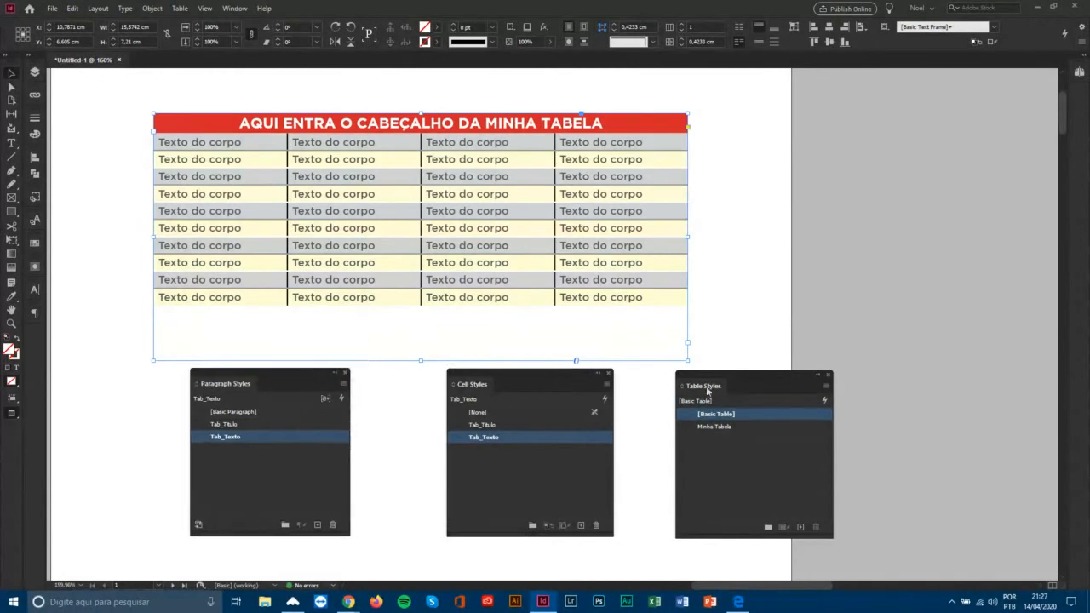
left_click_drag(769, 379, 781, 385)
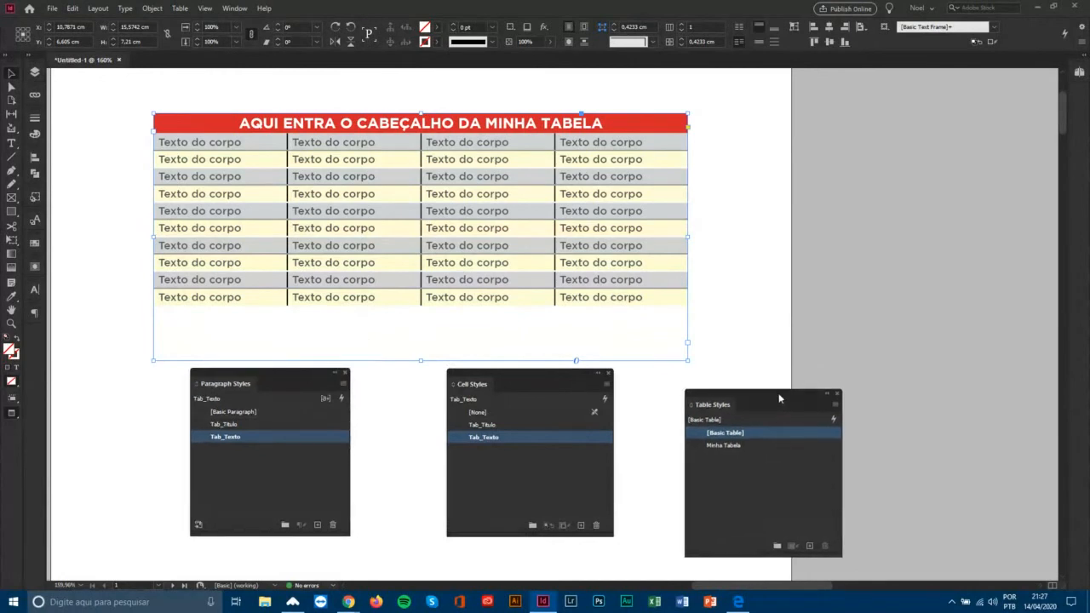
Add a new row at the end of the table and merge all its cells into one.
double_click(670, 297)
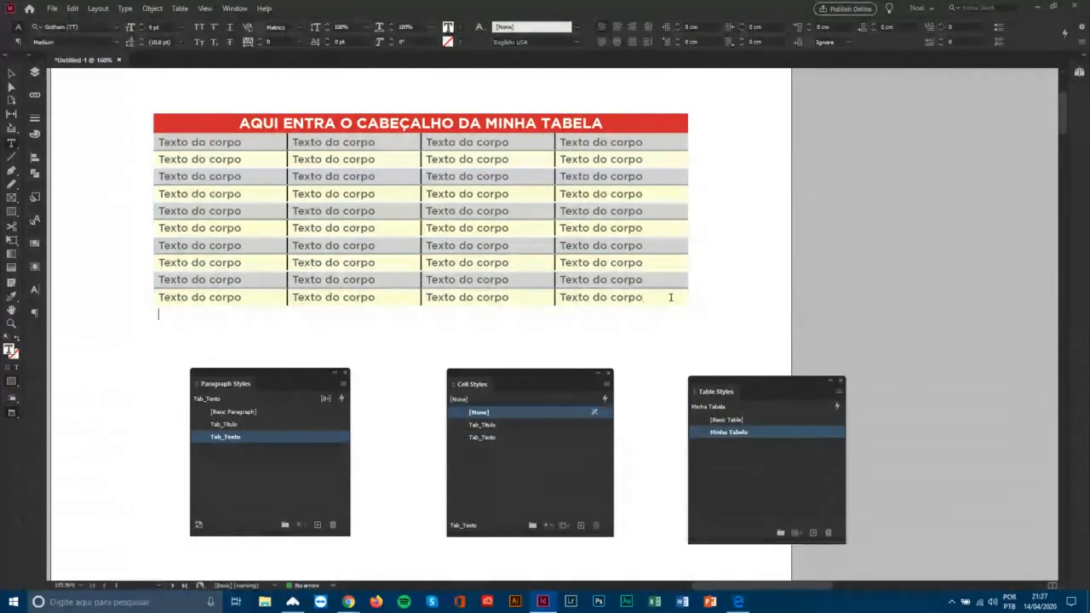
key("Tab")
left_click(150, 314)
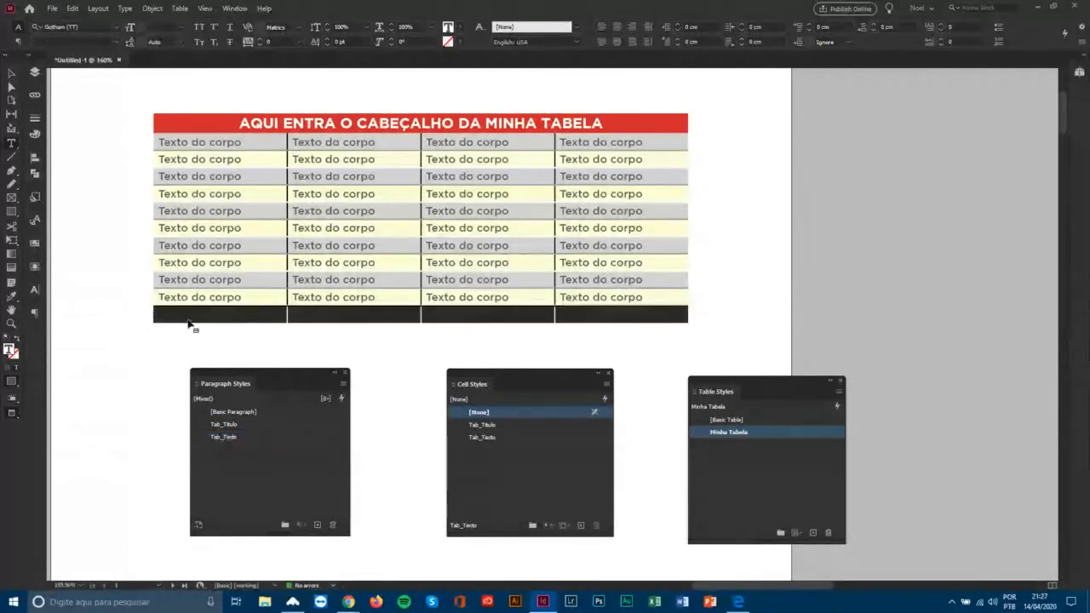
right_click(195, 317)
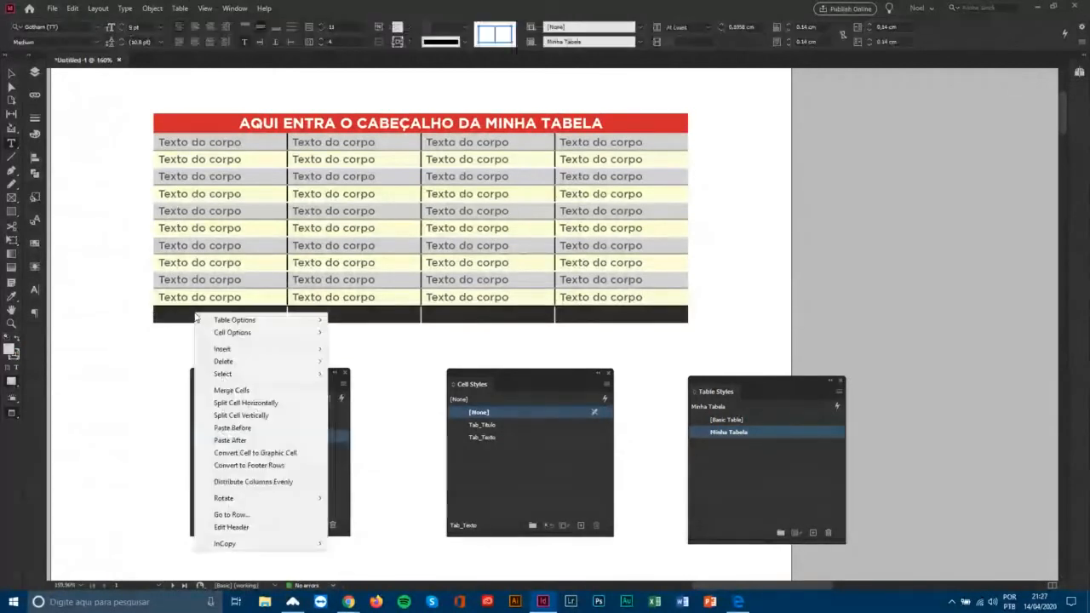
left_click(231, 390)
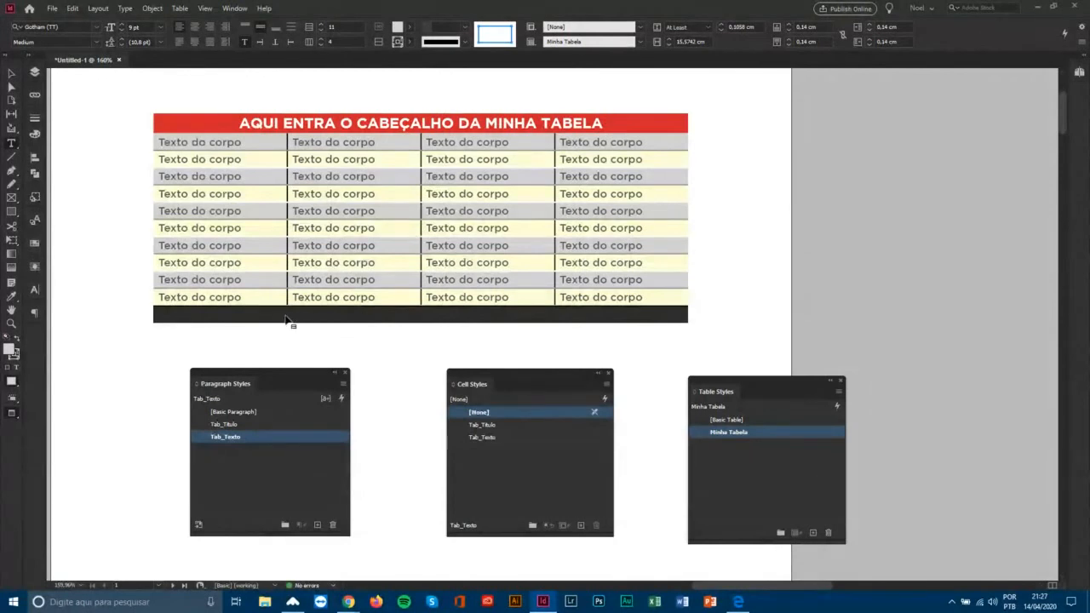
Fill the merged last row of the table with a 60% tint of Black.
left_click(243, 317)
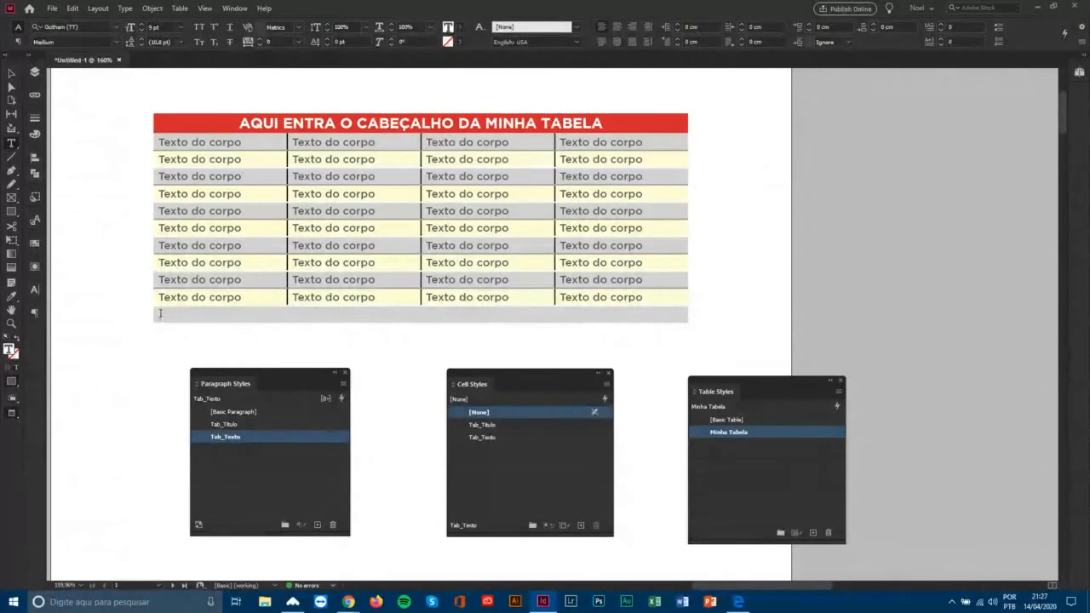
left_click(151, 314)
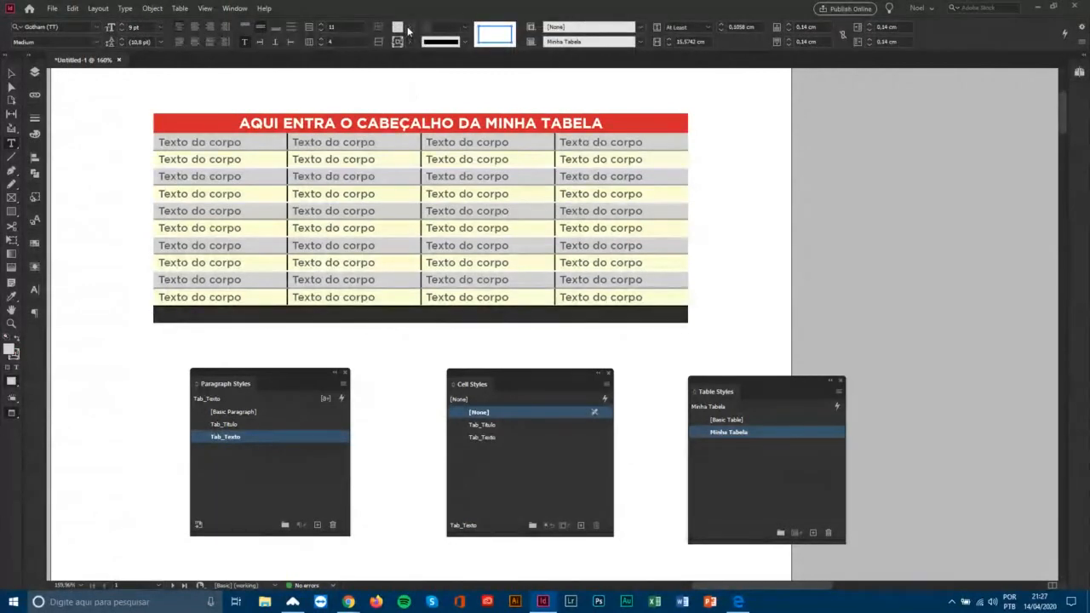
left_click(408, 31)
left_click(386, 45)
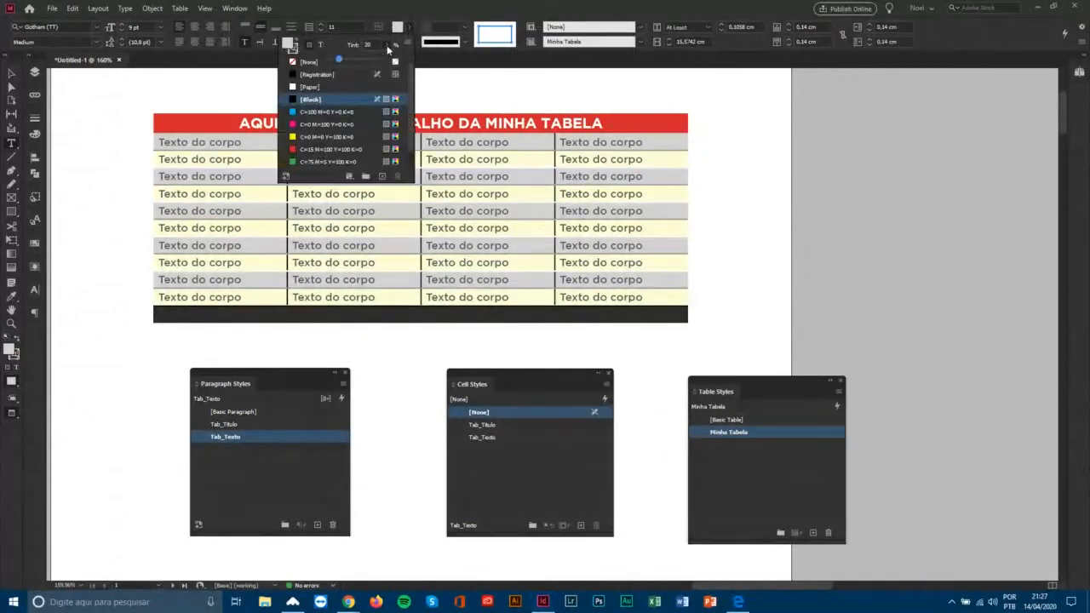
left_click(372, 44)
key("Return")
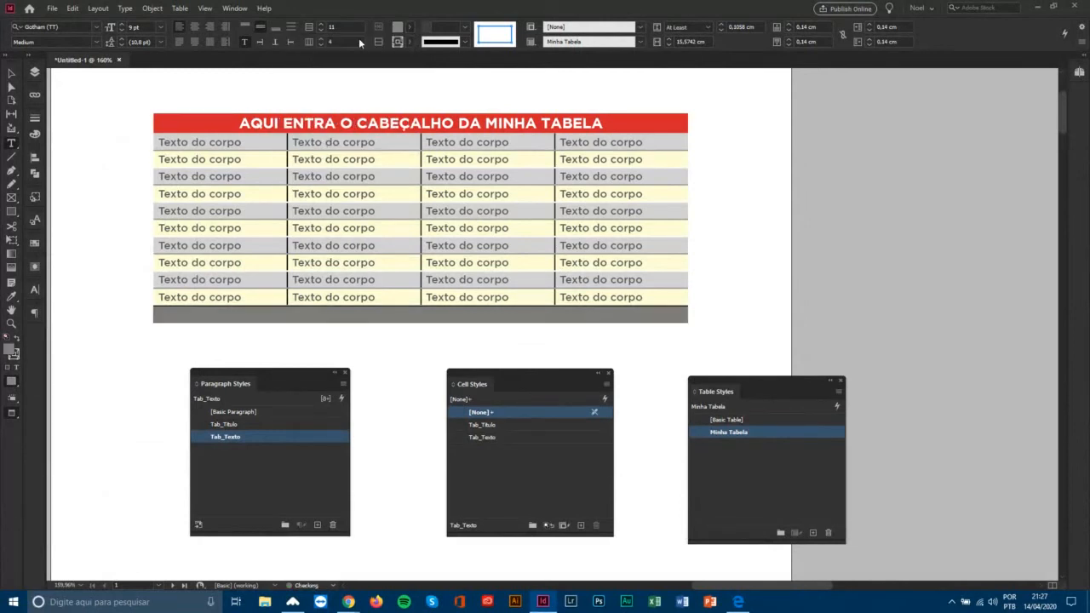
left_click(155, 314)
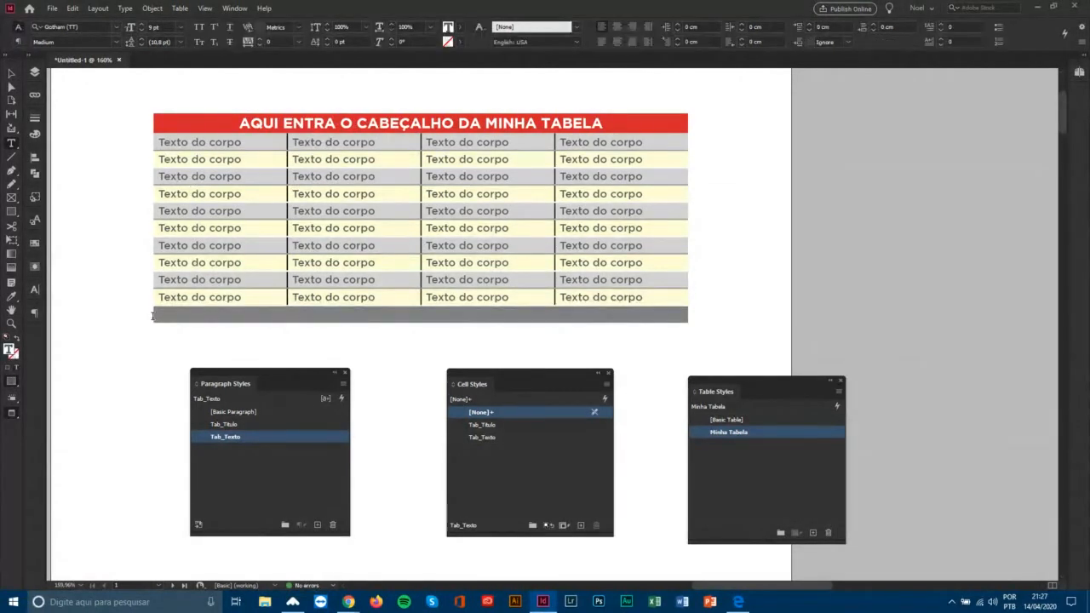
Convert the merged gray last row into a footer row.
left_click(151, 315)
right_click(160, 316)
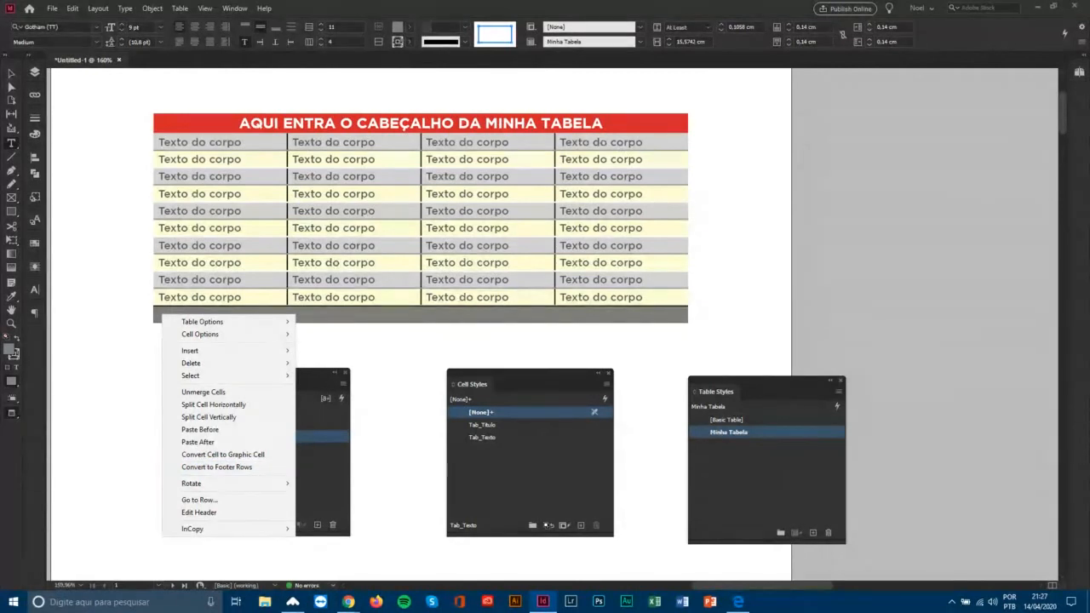
key("alt+Tab")
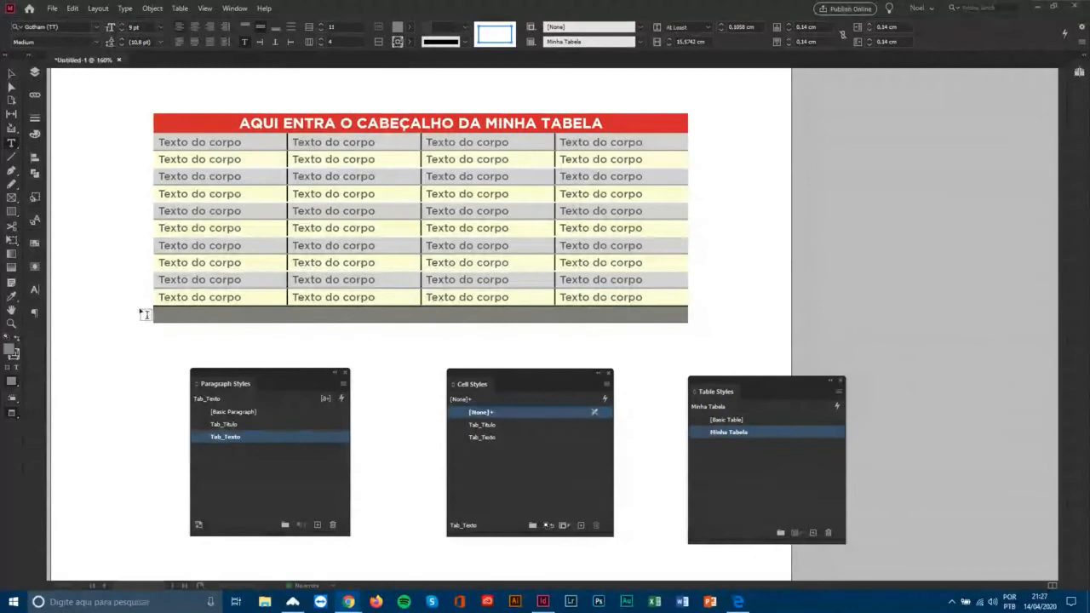
right_click(158, 314)
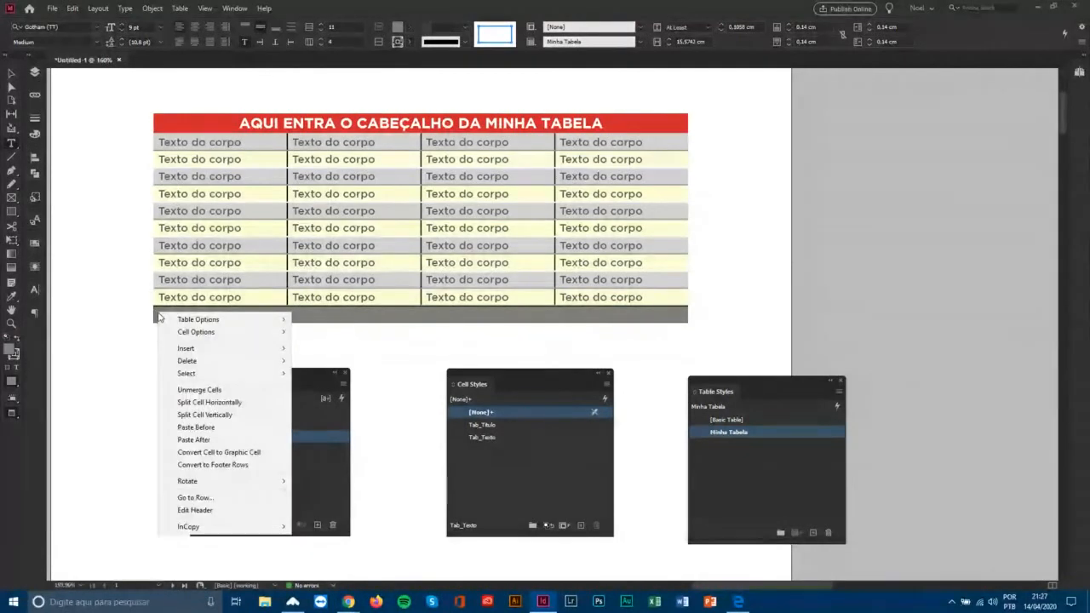
left_click(244, 466)
left_click(383, 312)
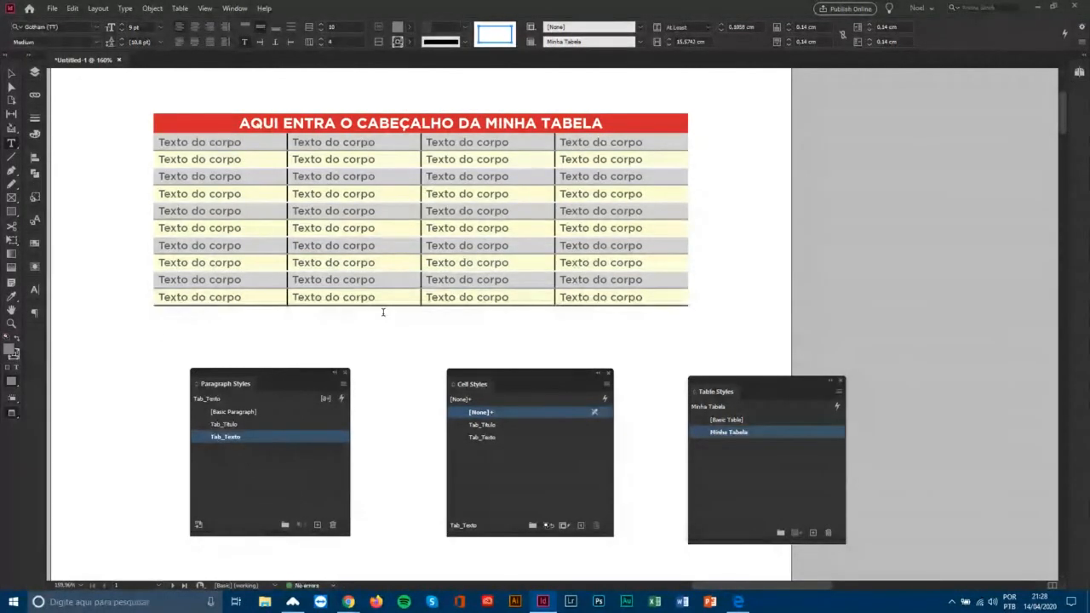
Reapply the Black fill at 60% tint to the table's footer row.
left_click(150, 315)
left_click(409, 28)
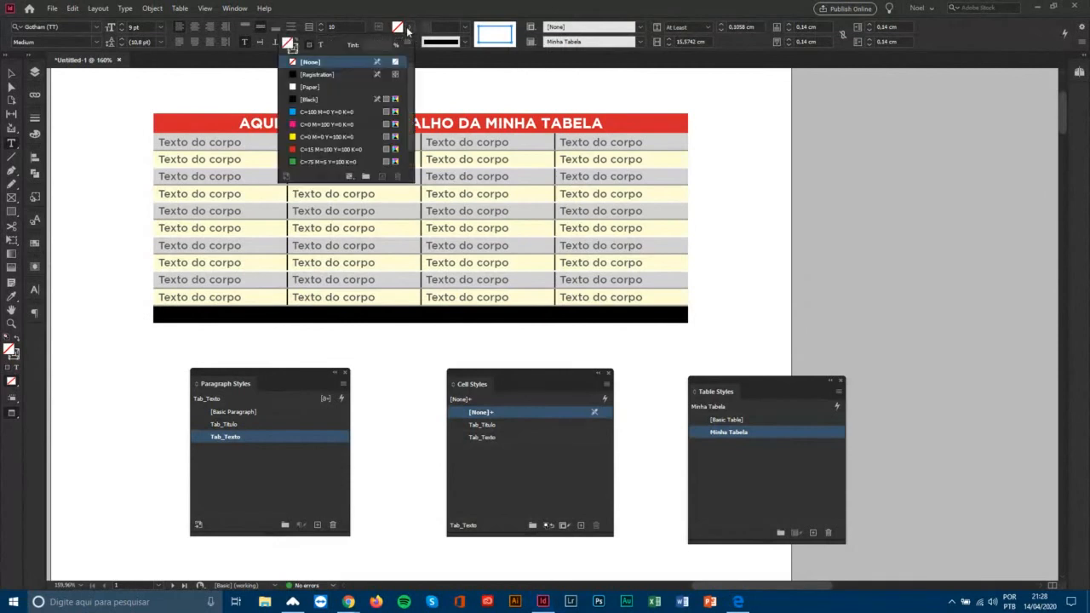
left_click(312, 101)
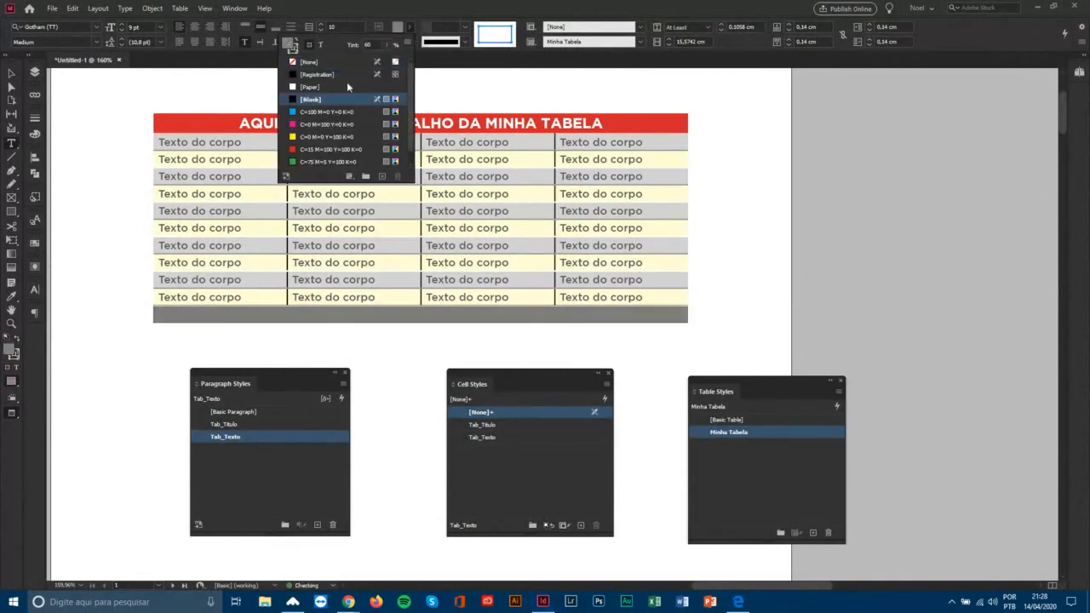
left_click(348, 320)
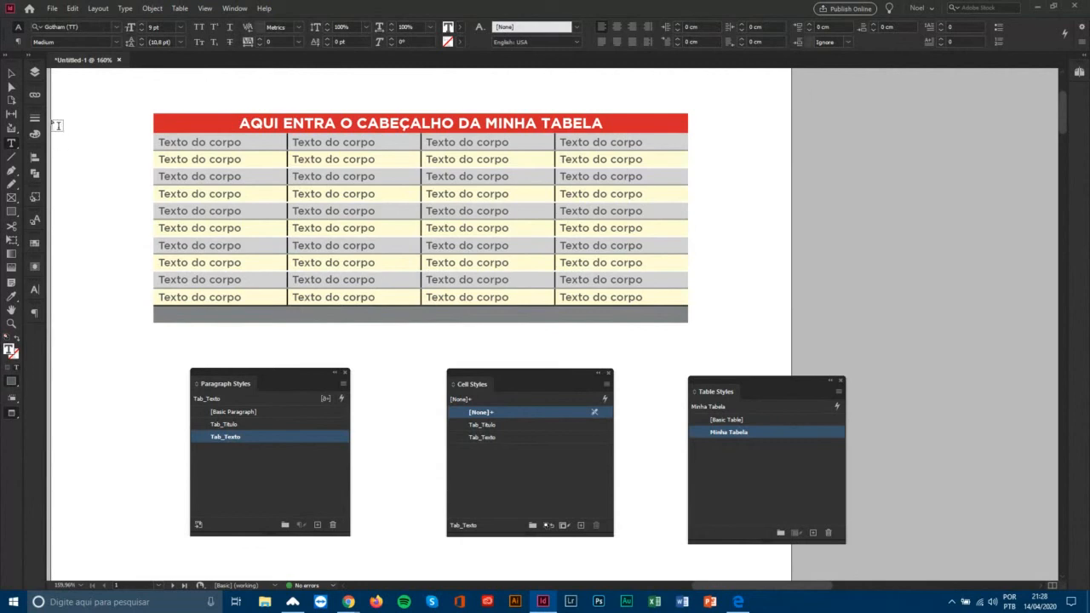
Extend the table's text frame downward to a height of about 12 cm.
left_click(11, 74)
left_click(451, 338)
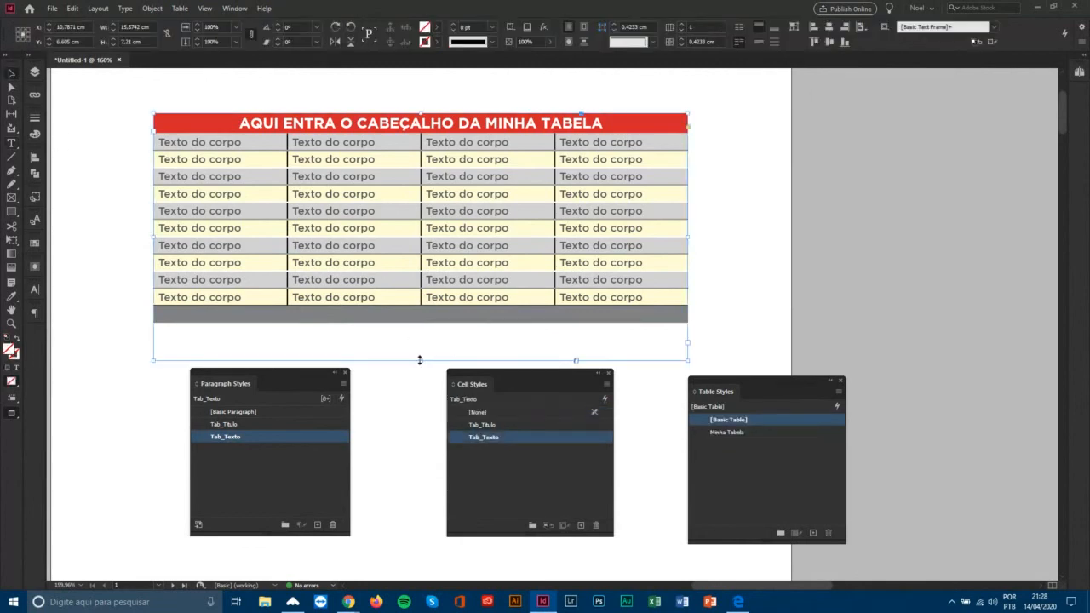
left_click_drag(418, 361, 406, 533)
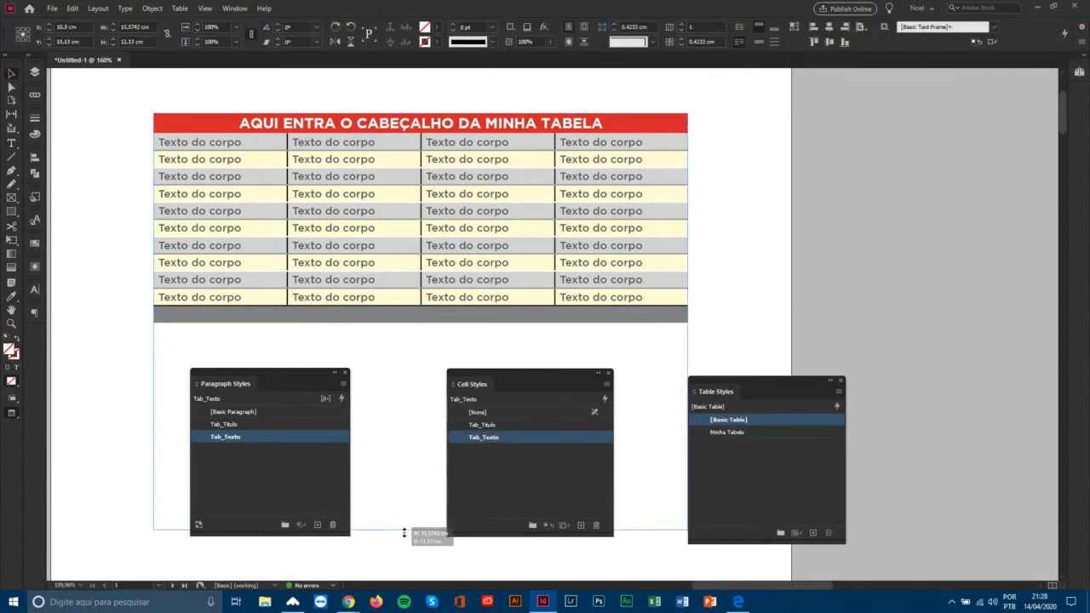
Try inserting seven blank rows below the table's fifth body row, and undo the insertion.
double_click(400, 223)
left_click_drag(402, 219, 418, 339)
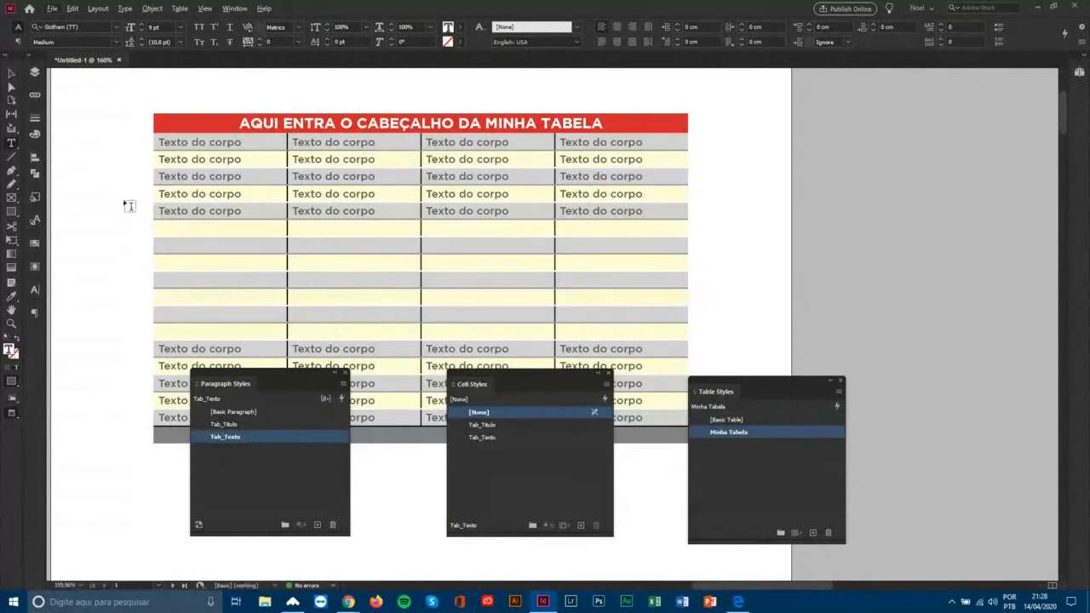
key("ctrl+z")
key("ctrl+z")
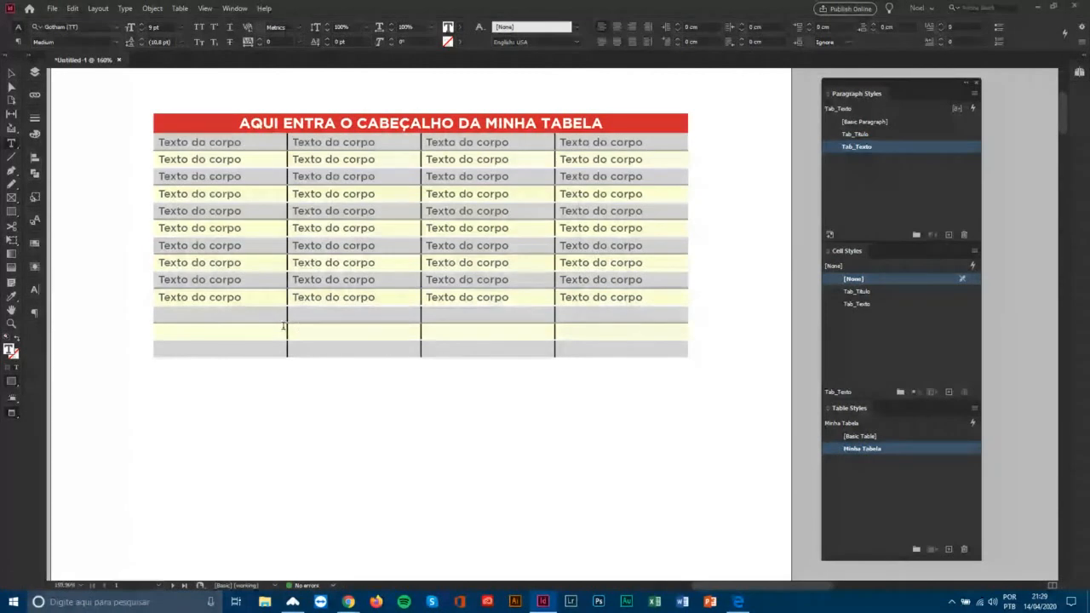
Convert the first-column cell of the first empty row below the body text into a graphic cell.
left_click_drag(280, 319, 246, 316)
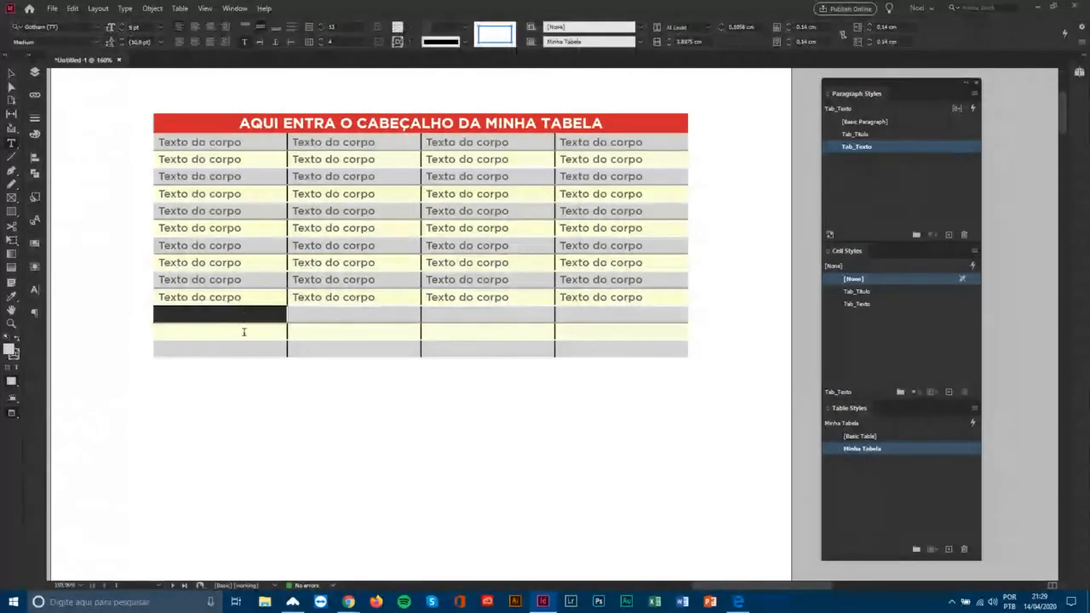
left_click(243, 331)
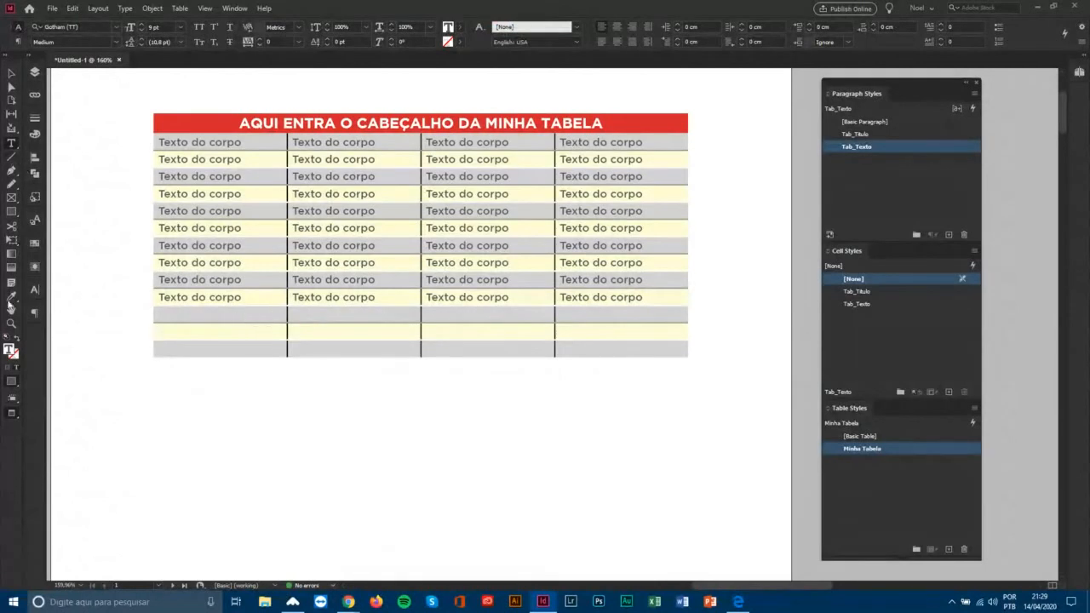
left_click(12, 324)
left_click_drag(112, 244, 439, 448)
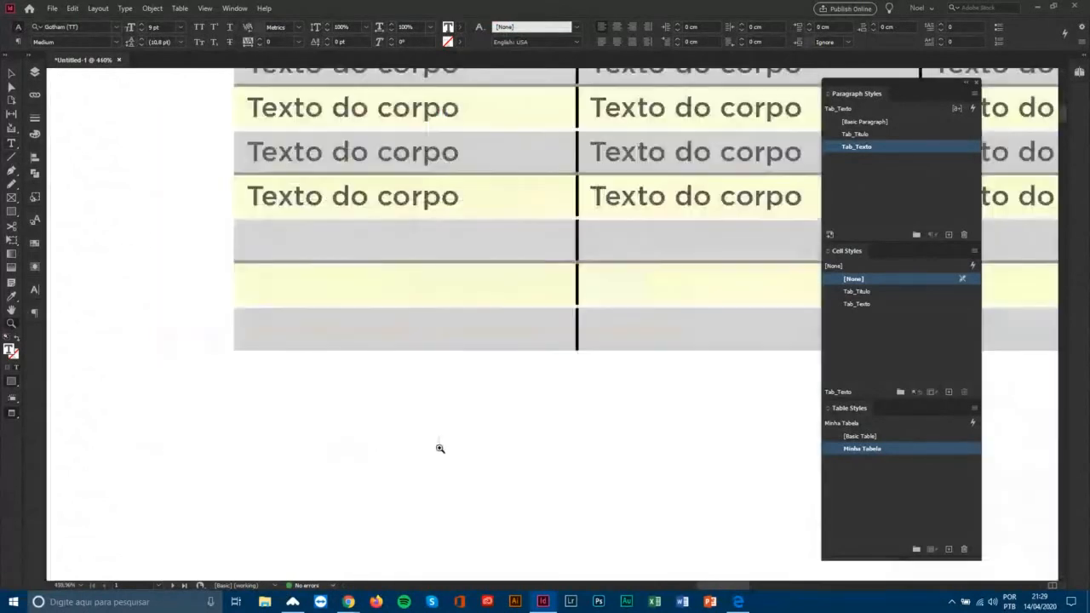
left_click(12, 143)
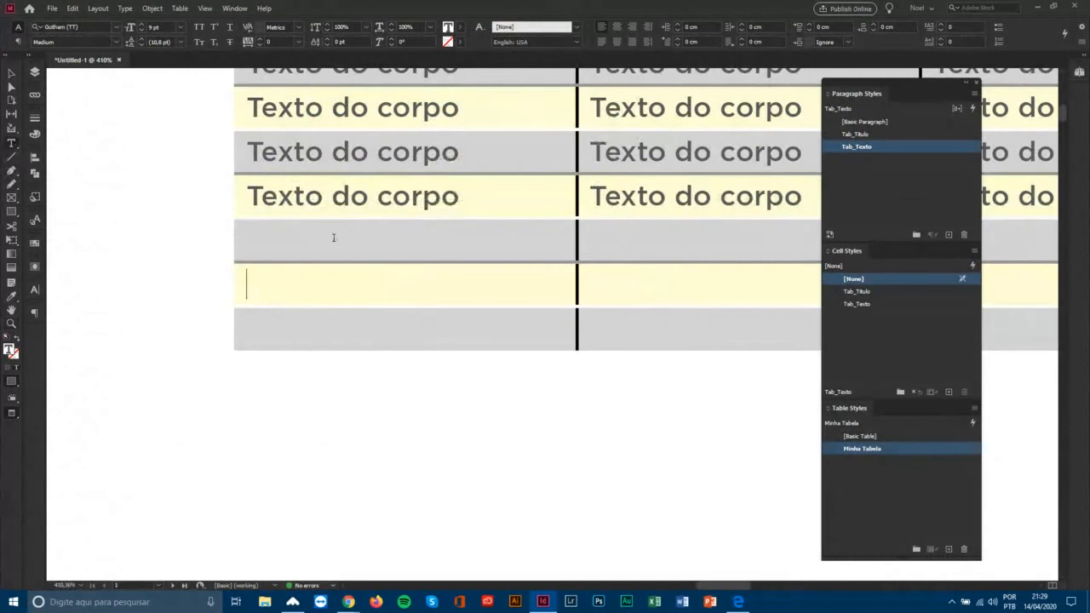
left_click(345, 241)
key("Escape")
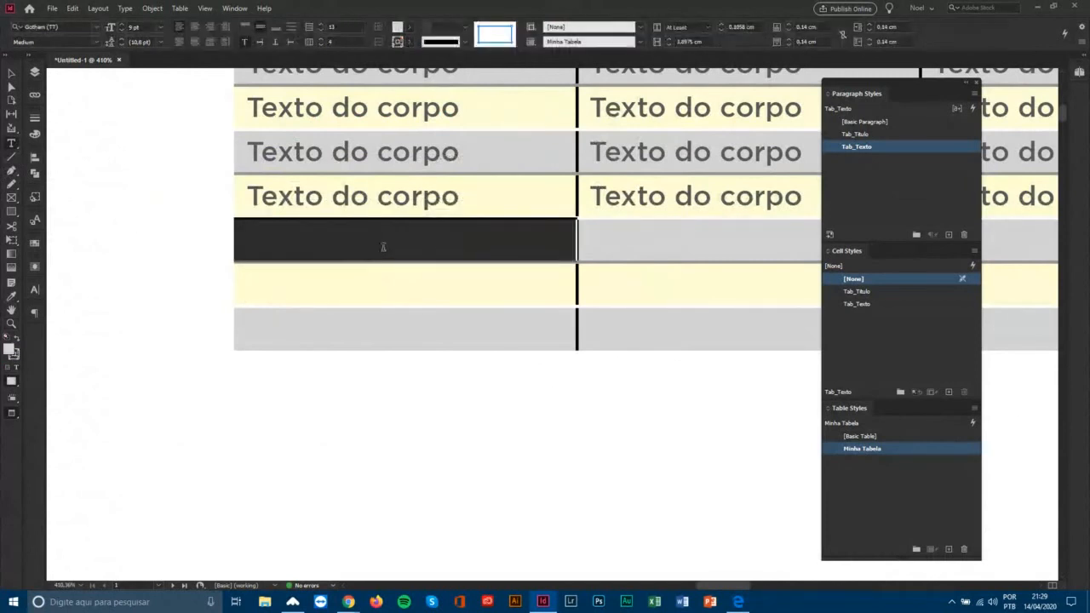
right_click(454, 252)
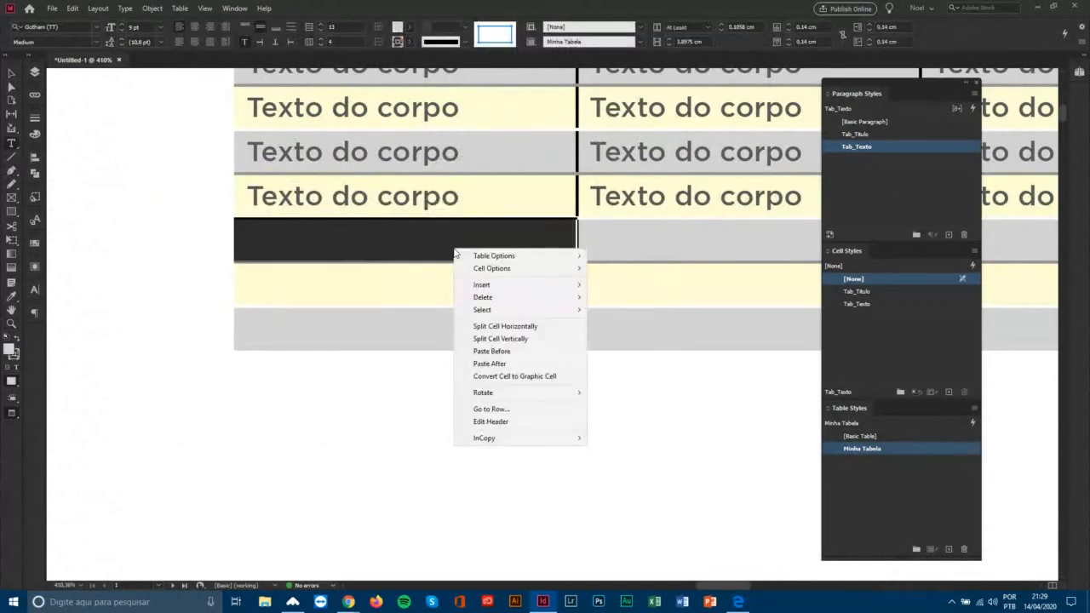
left_click(538, 380)
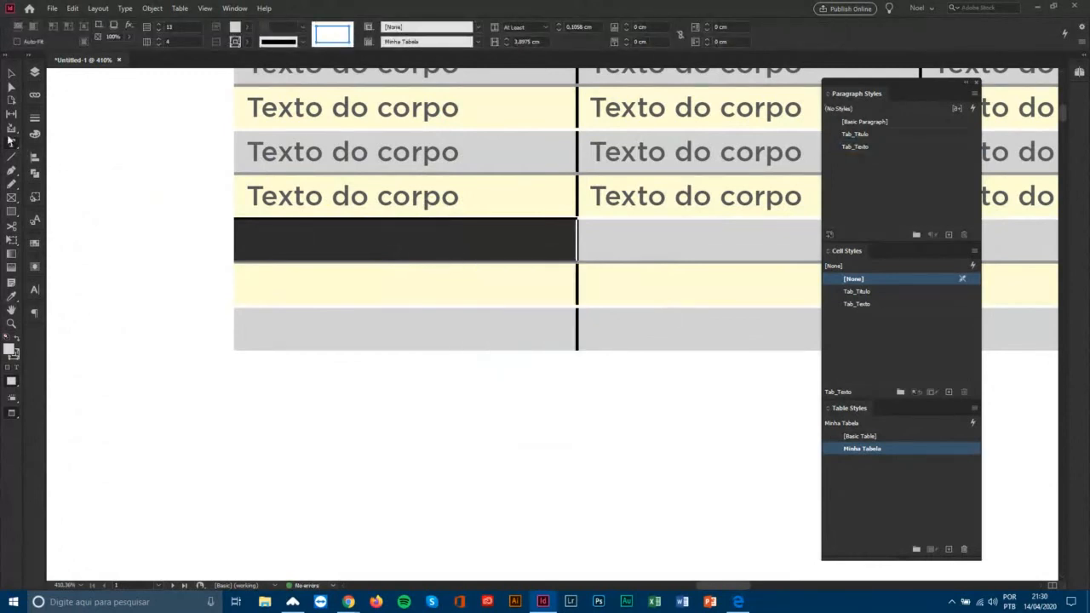
Select the graphic cell's frame and extend it downward to a height of about 2,16 cm.
left_click(12, 74)
left_click(168, 178)
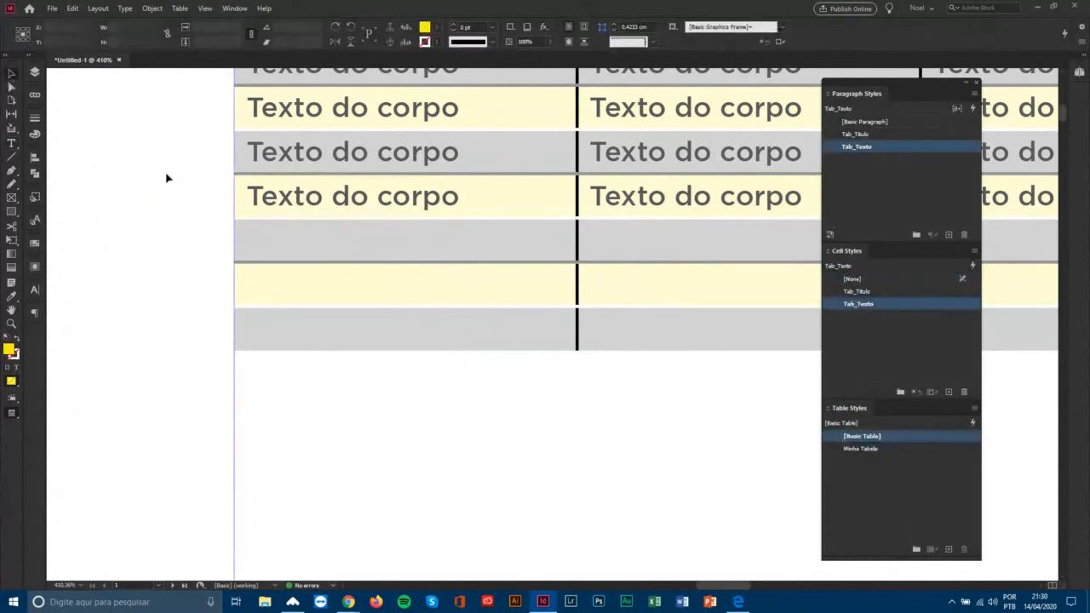
left_click(416, 255)
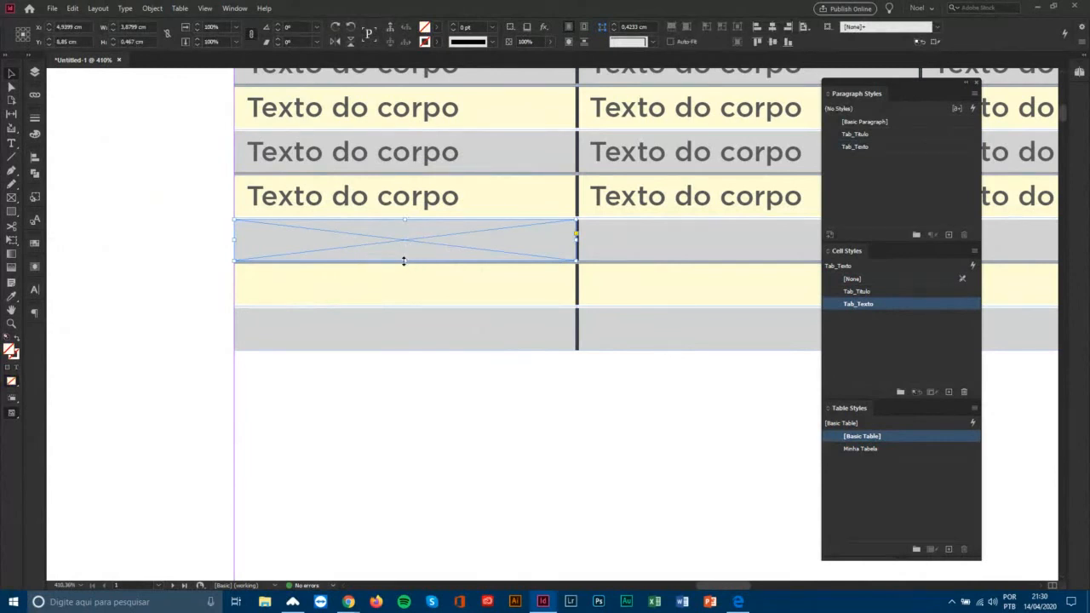
left_click_drag(404, 260, 402, 412)
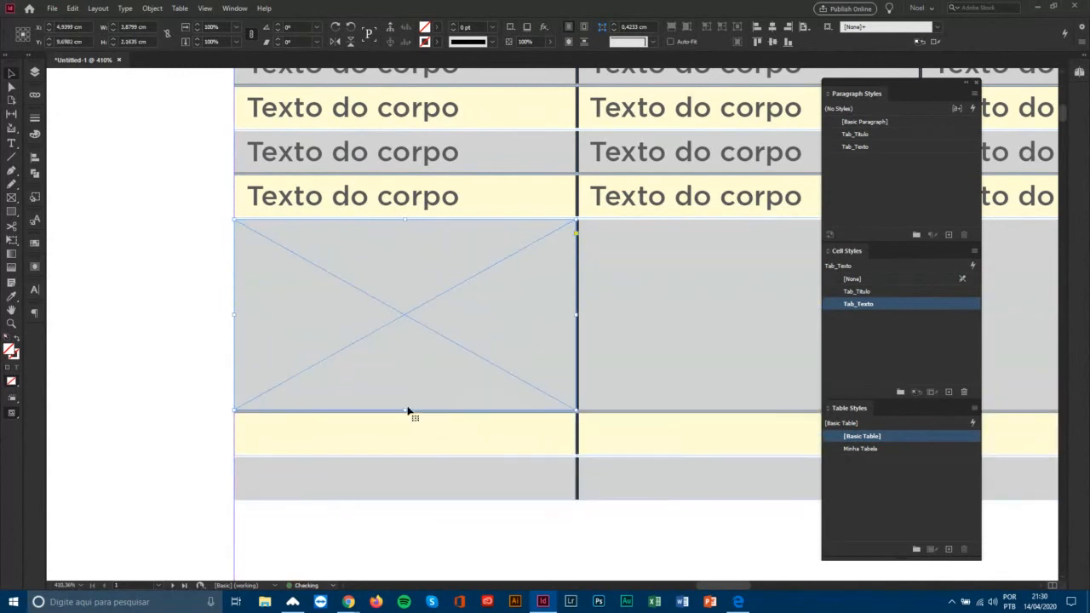
left_click_drag(550, 361, 479, 304)
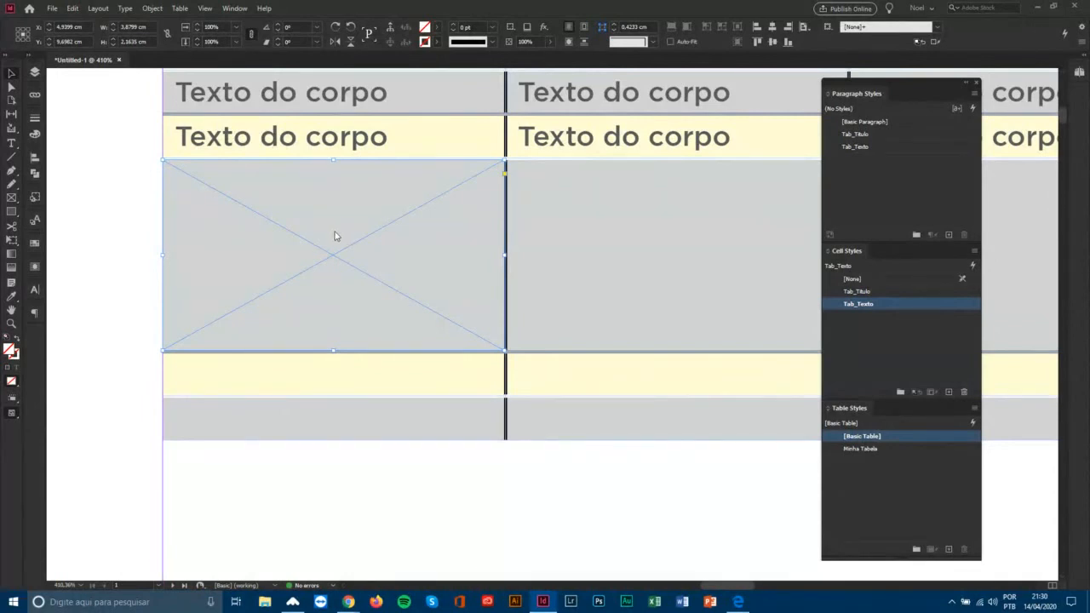
Place deserto.jpg from IESB_AULAS_REMOTAS, Editoracao, EE_Aula_Remota_07.04.2020, imagens on drive WORK (G:) into the graphic cell.
key("ctrl+d")
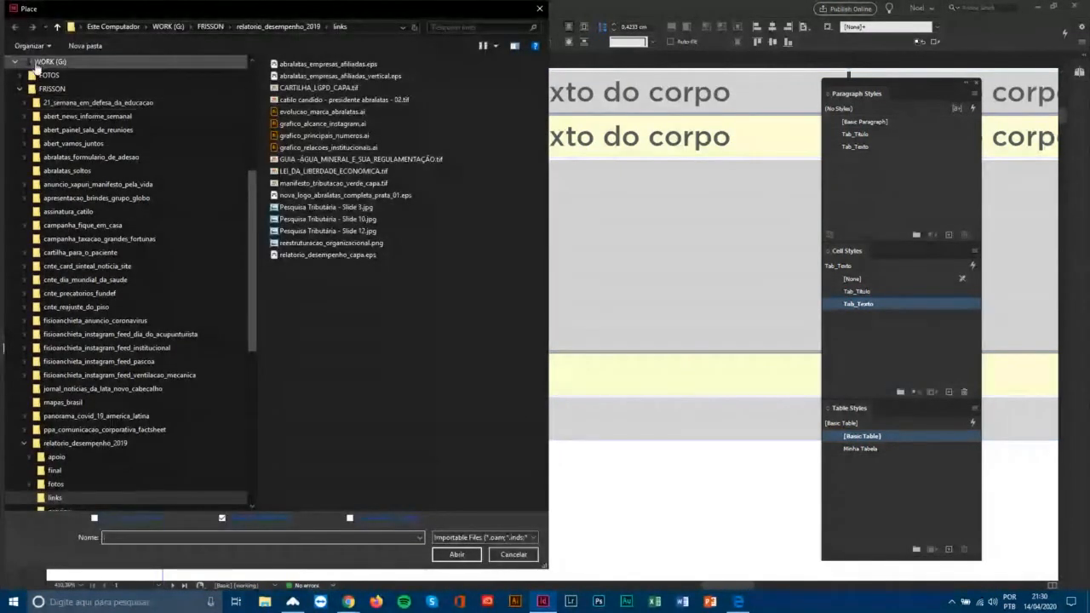
left_click(38, 63)
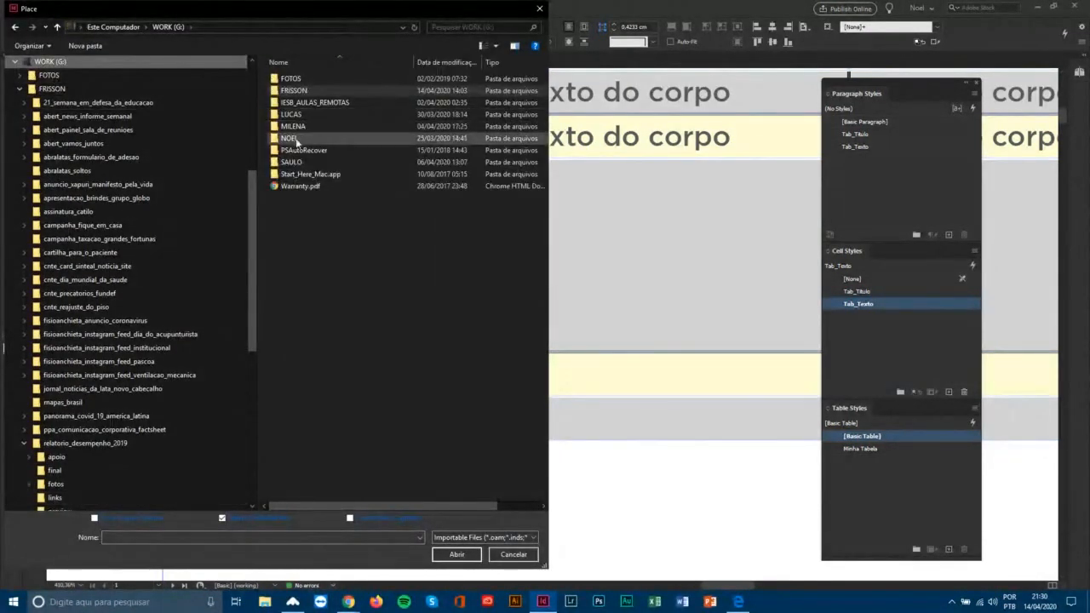
double_click(303, 102)
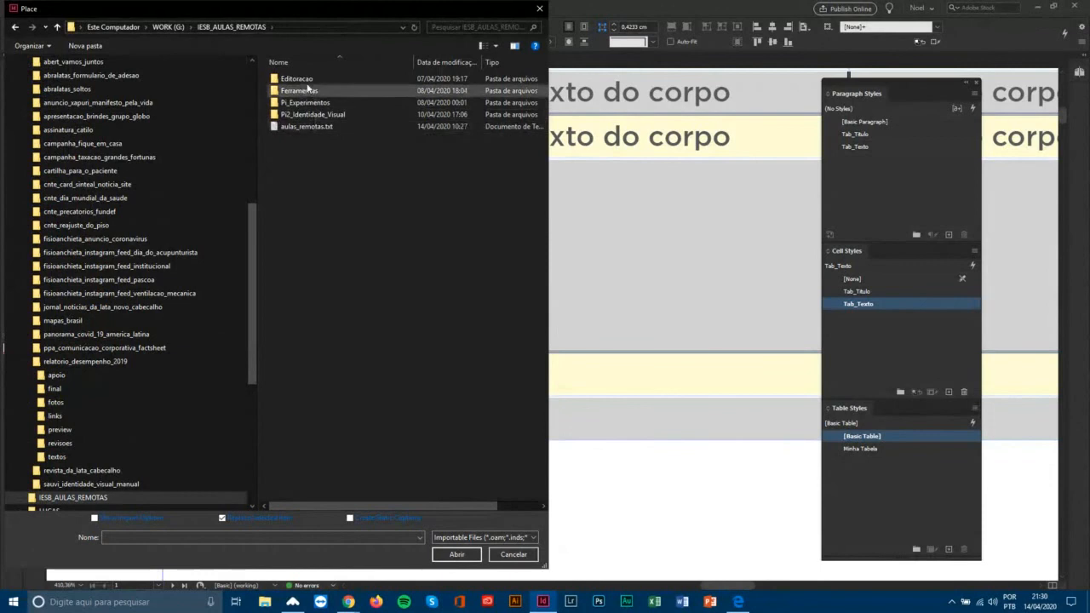
double_click(302, 79)
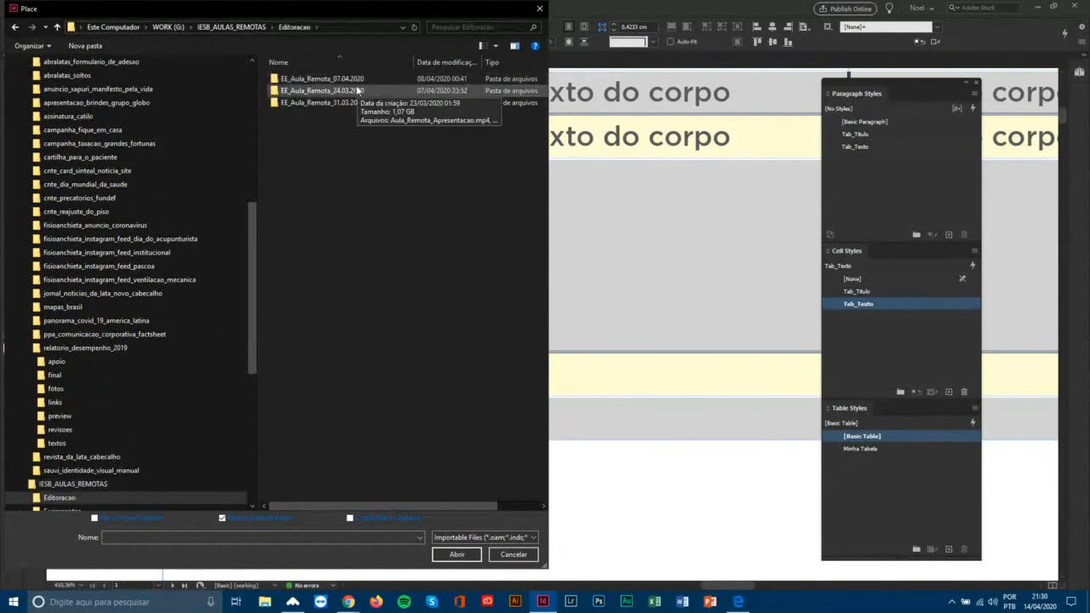
double_click(353, 78)
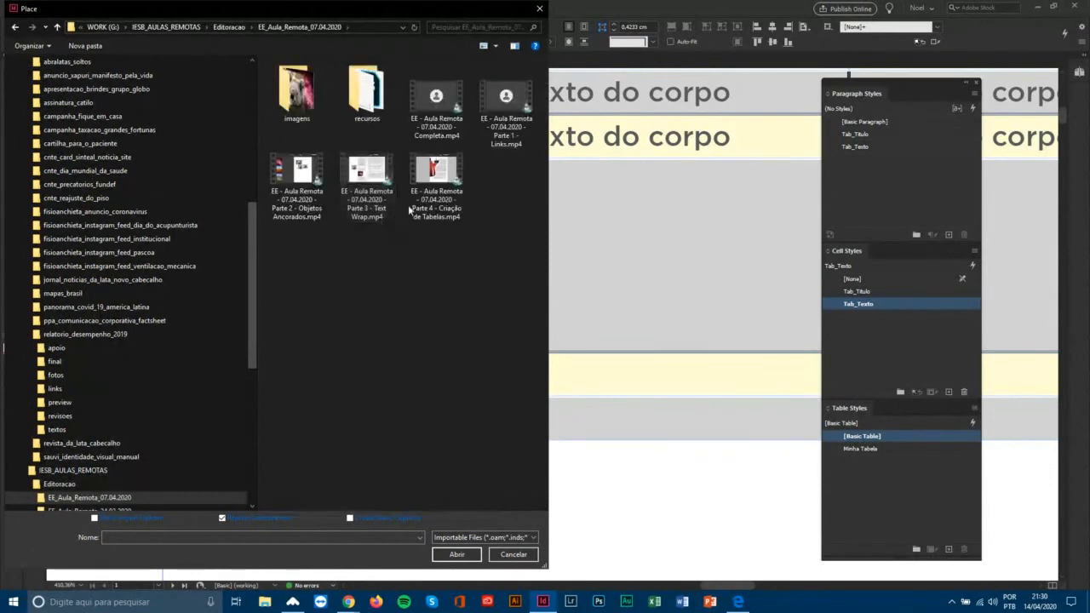
double_click(297, 90)
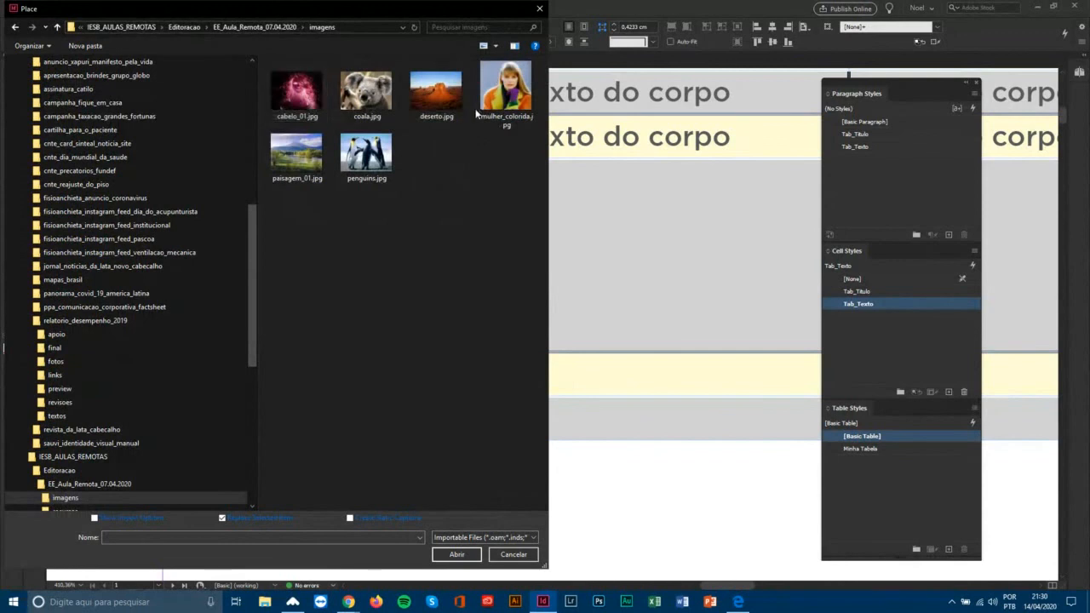
left_click(446, 110)
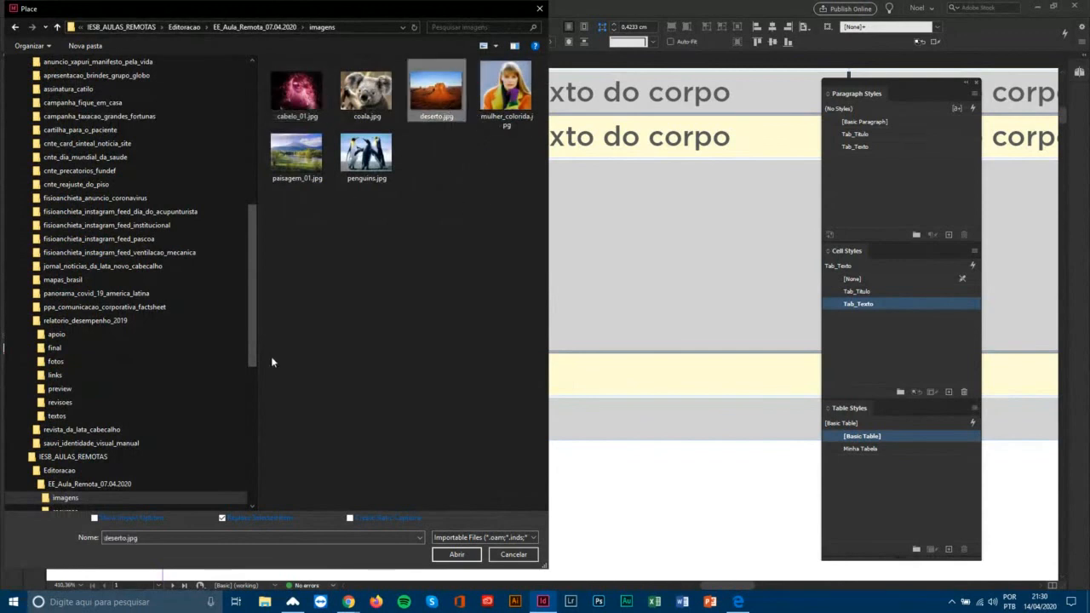
left_click(455, 554)
left_click(459, 328)
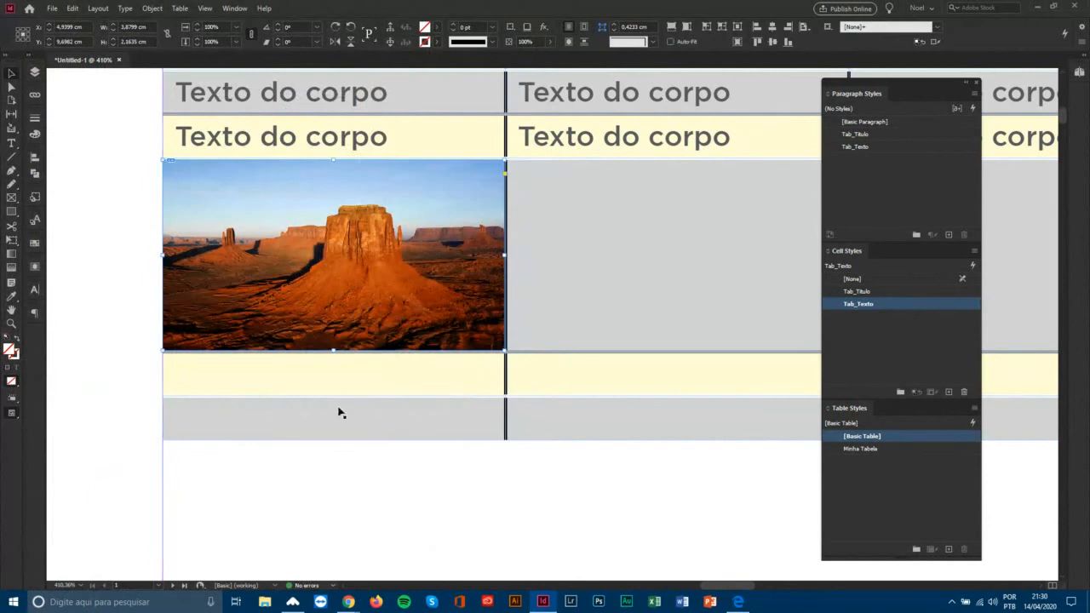
Convert the first-column cell of the empty row directly below the desert image into a graphic cell.
left_click(334, 375)
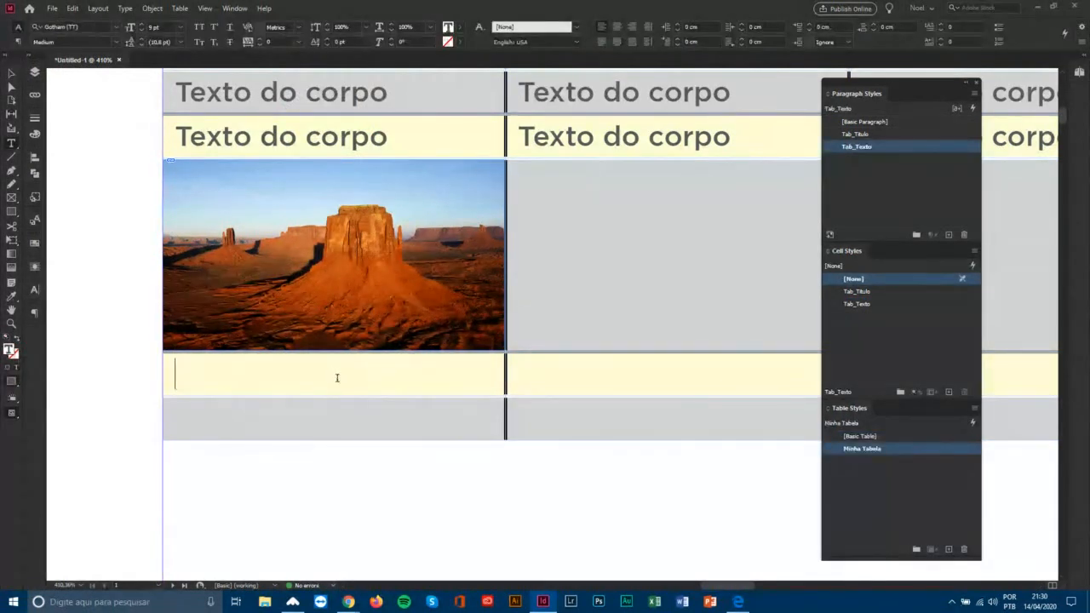
key("Escape")
right_click(345, 388)
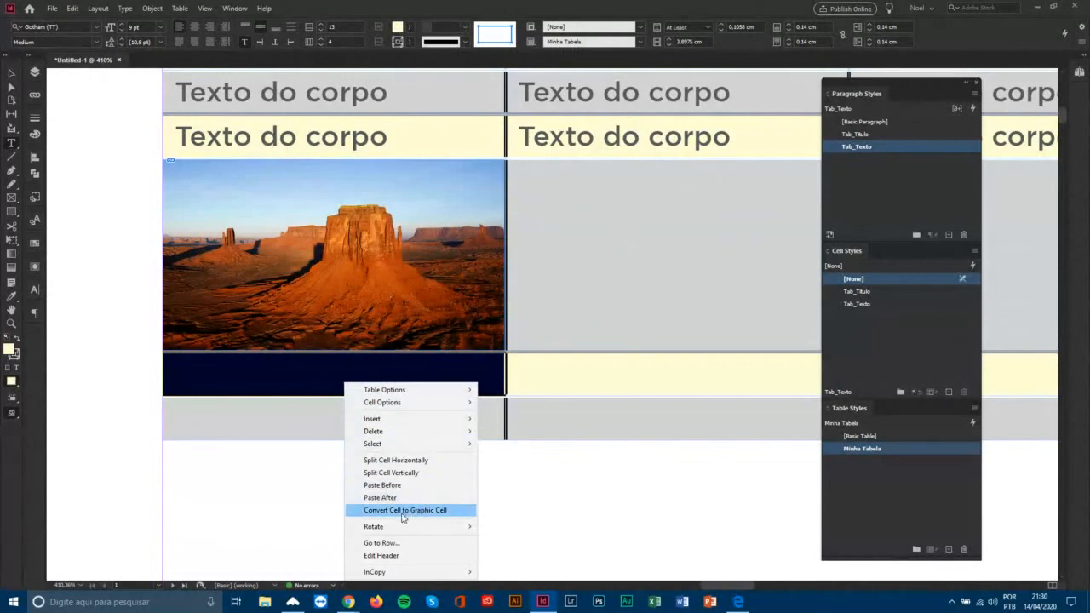
left_click(408, 510)
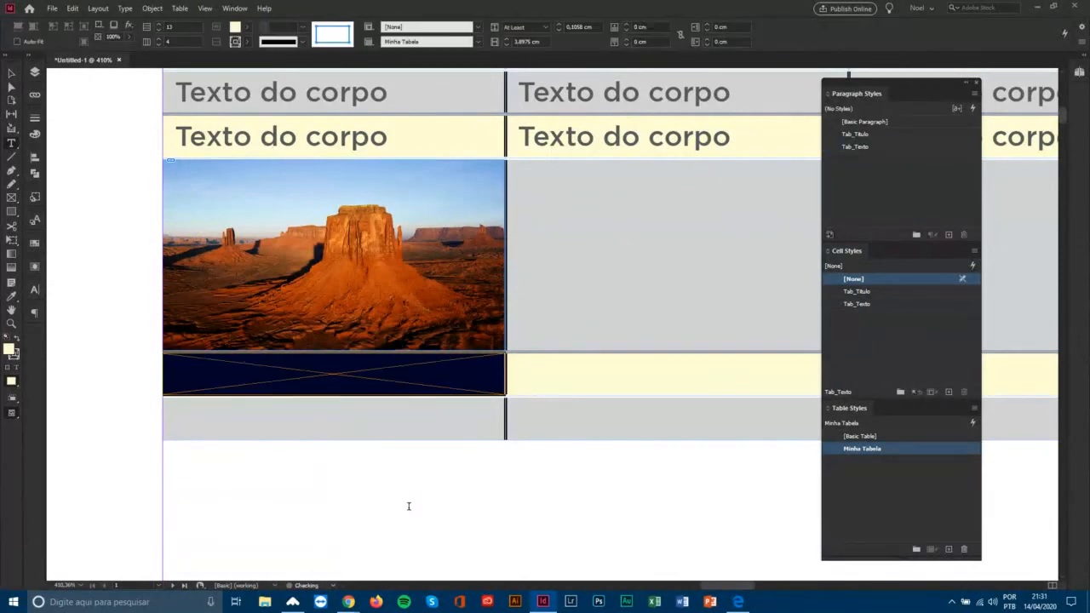
scroll(353, 310, "down", 2)
scroll(353, 310, "up", 2)
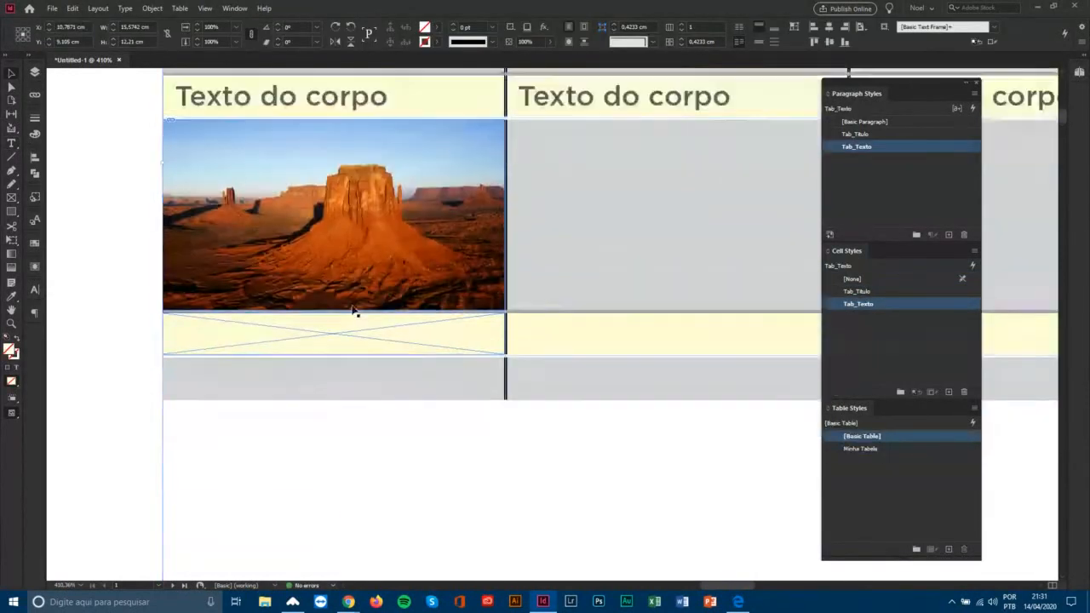
Set the height of the desert image's row to at least 2,2 cm.
double_click(528, 215)
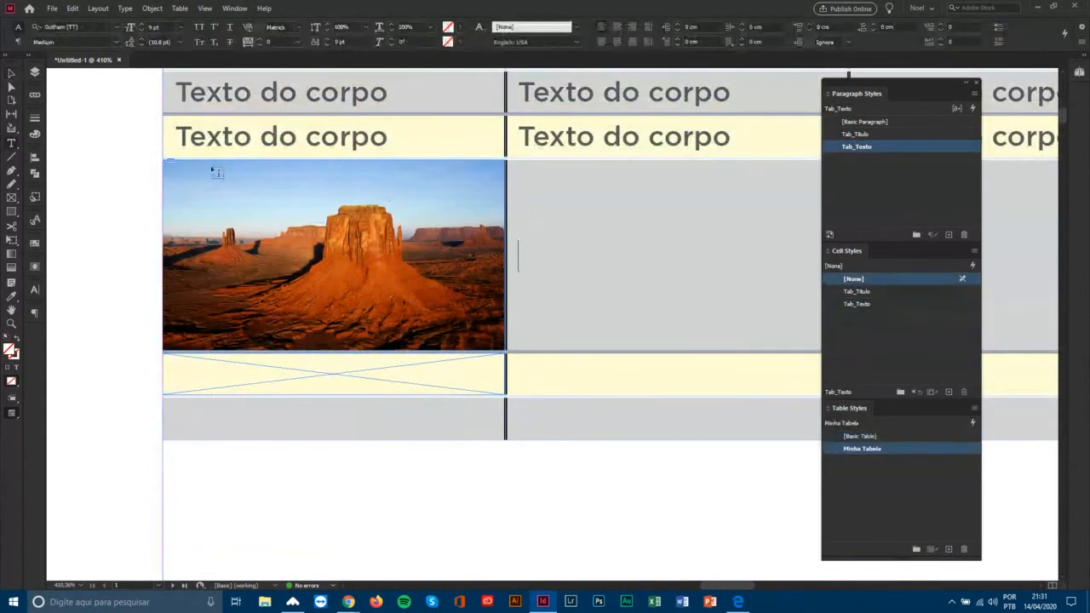
left_click(159, 172)
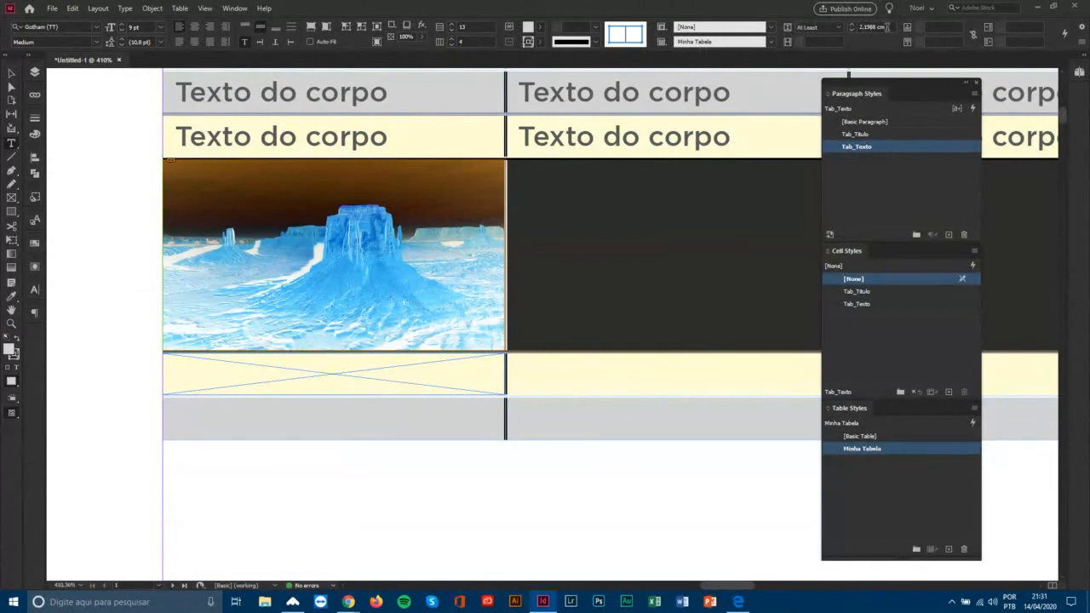
left_click_drag(886, 26, 806, 30)
type("2,2")
key("Return")
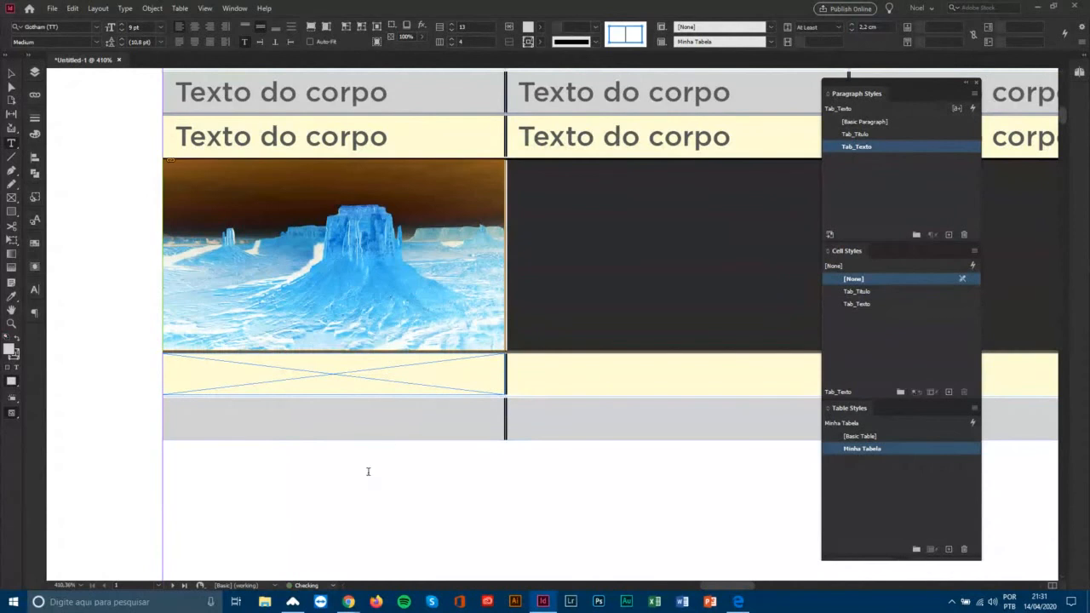
Set the height of the two rows below the desert image's row to at least 2,2 cm.
left_click_drag(154, 379, 155, 417)
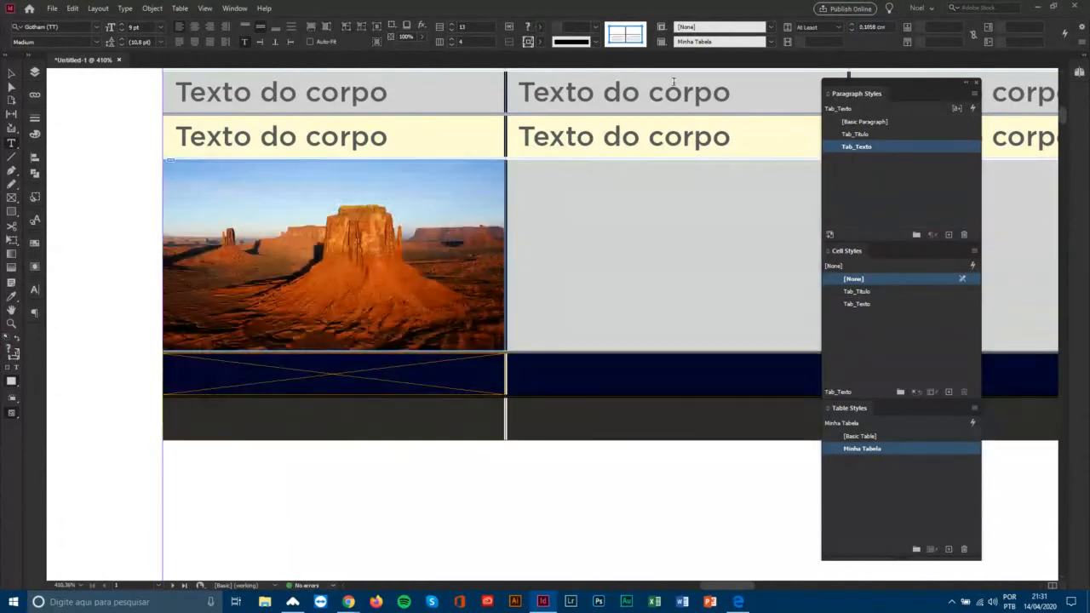
left_click(853, 25)
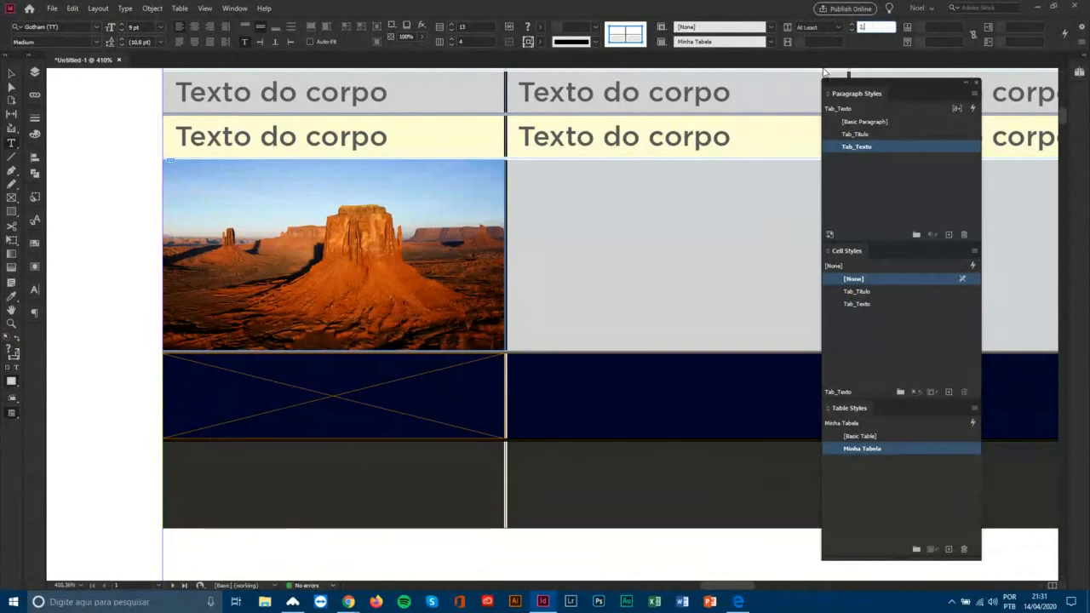
key("Return")
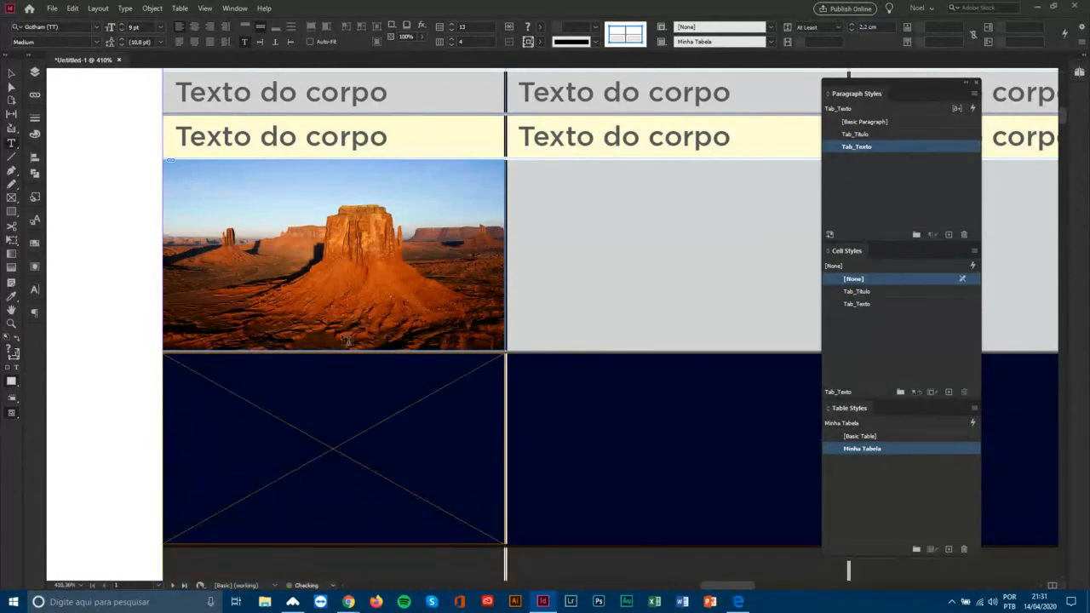
Convert the first-column cell of the table's last row into a graphic cell.
scroll(337, 345, "down", 2)
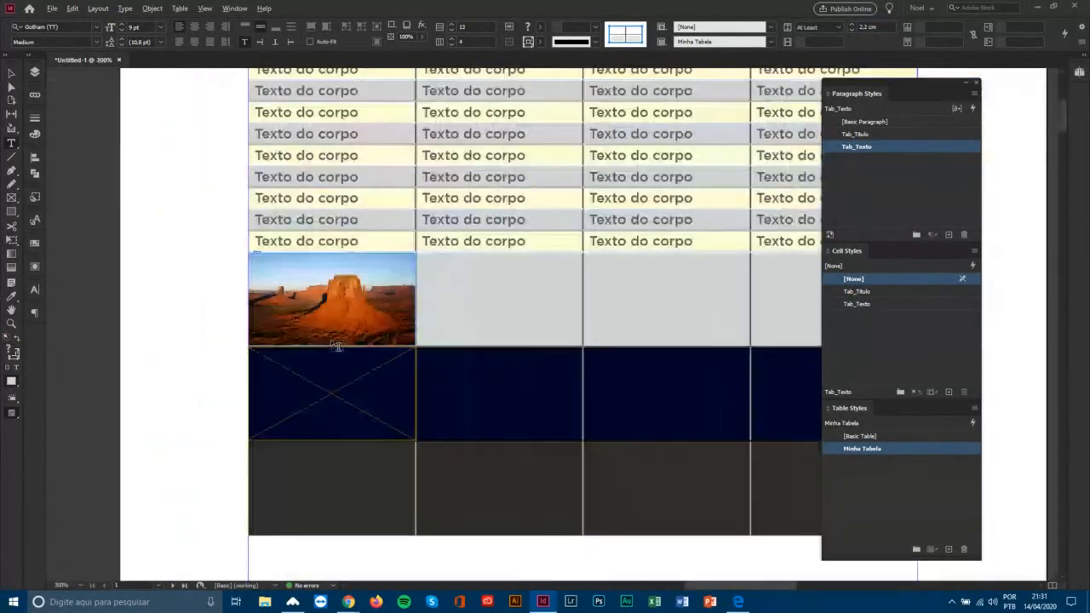
scroll(477, 366, "down", 3)
left_click(354, 298)
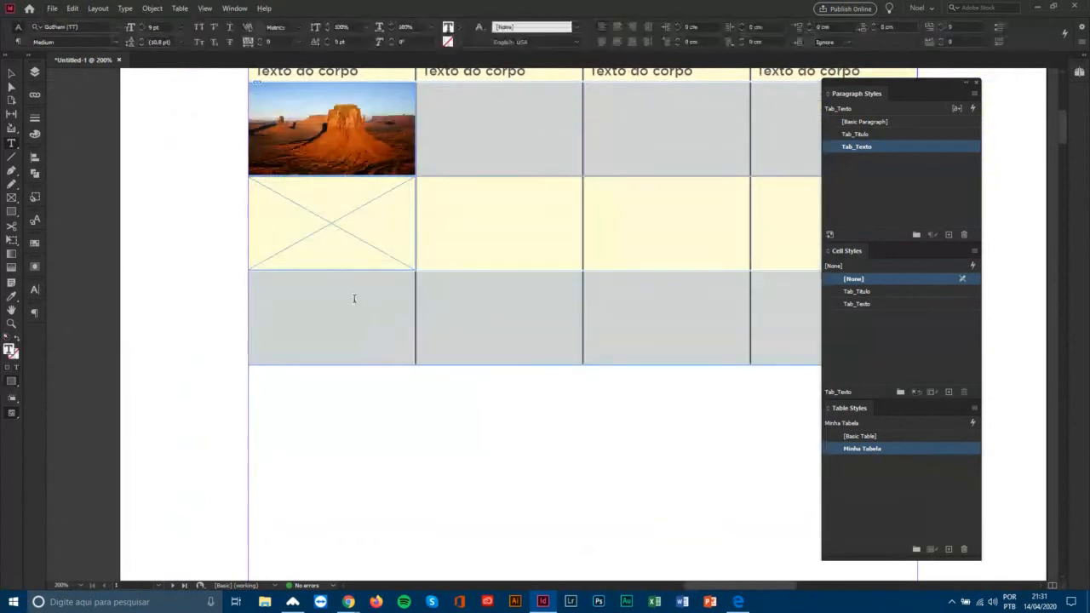
key("Escape")
right_click(361, 319)
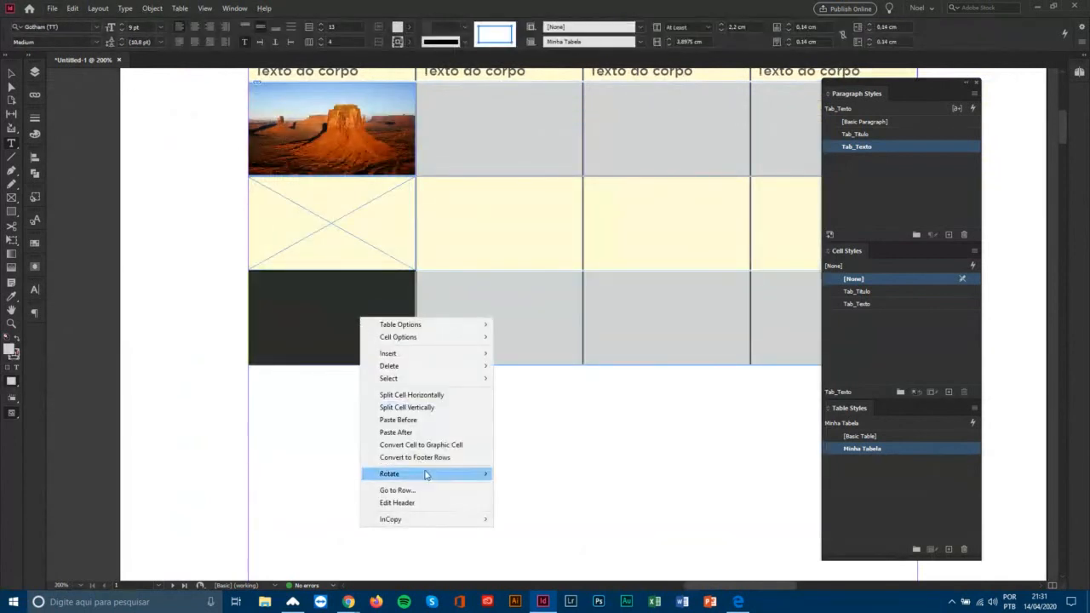
left_click(420, 444)
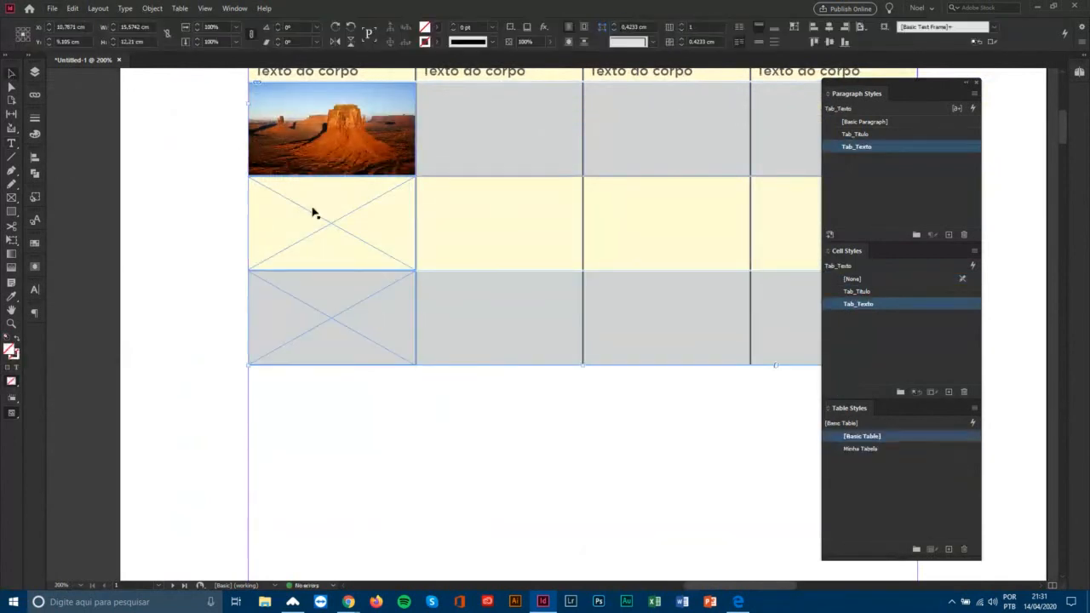
Place penguins.jpg in the graphic cell below the desert image and paisagem_01.jpg in the last row's graphic cell.
key("ctrl+d")
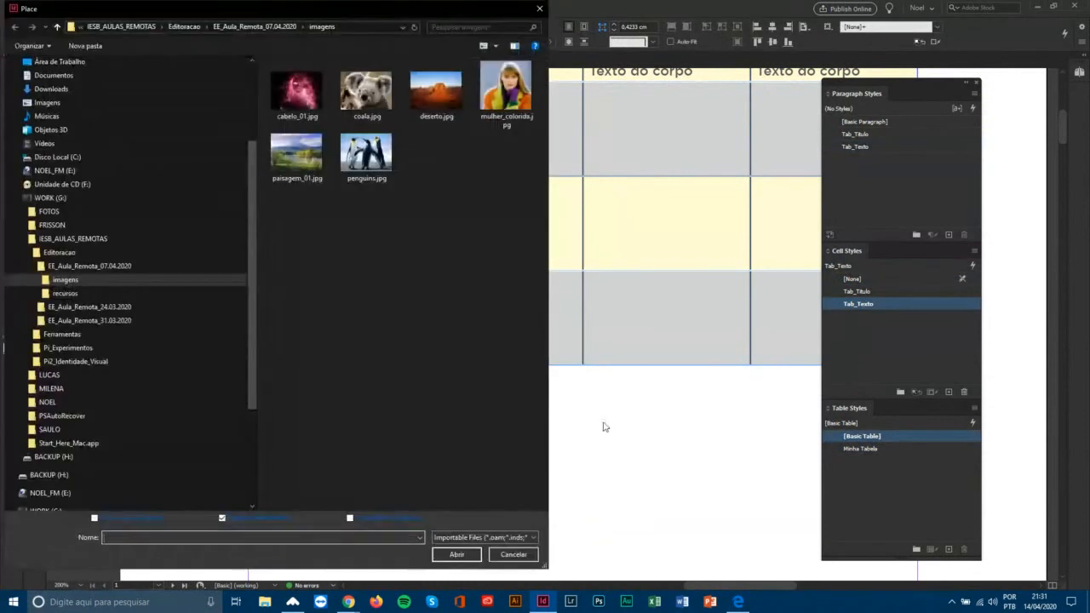
double_click(377, 156)
left_click(341, 313)
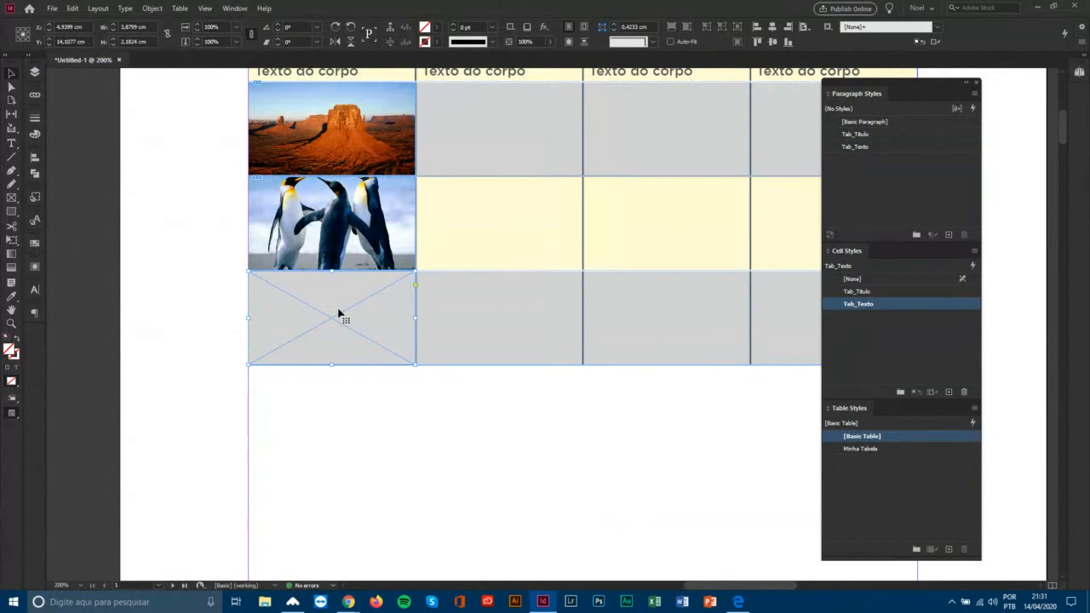
key("ctrl+d")
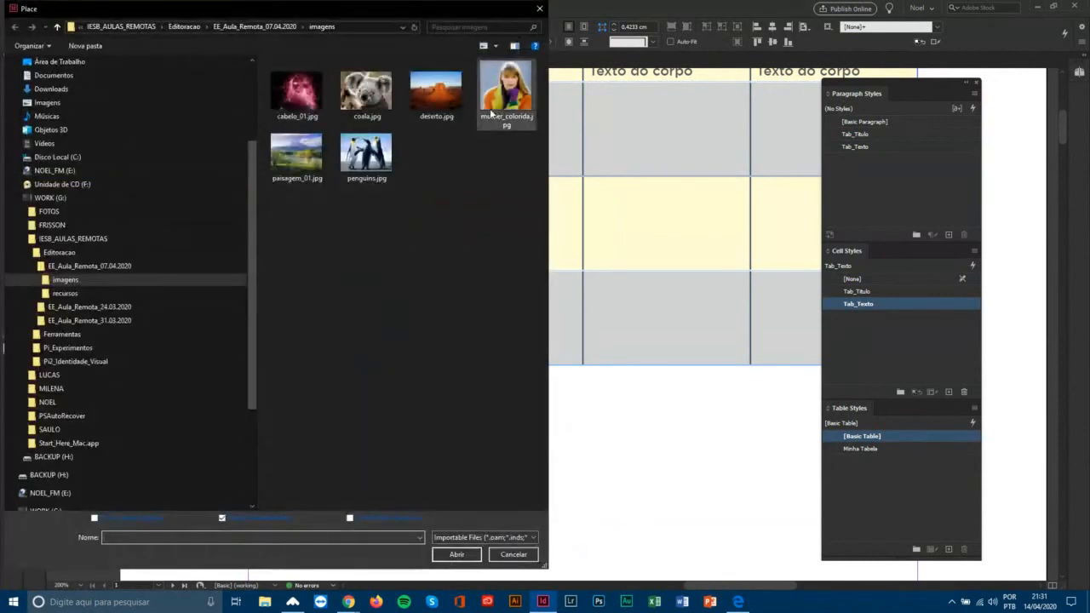
left_click(303, 159)
double_click(302, 159)
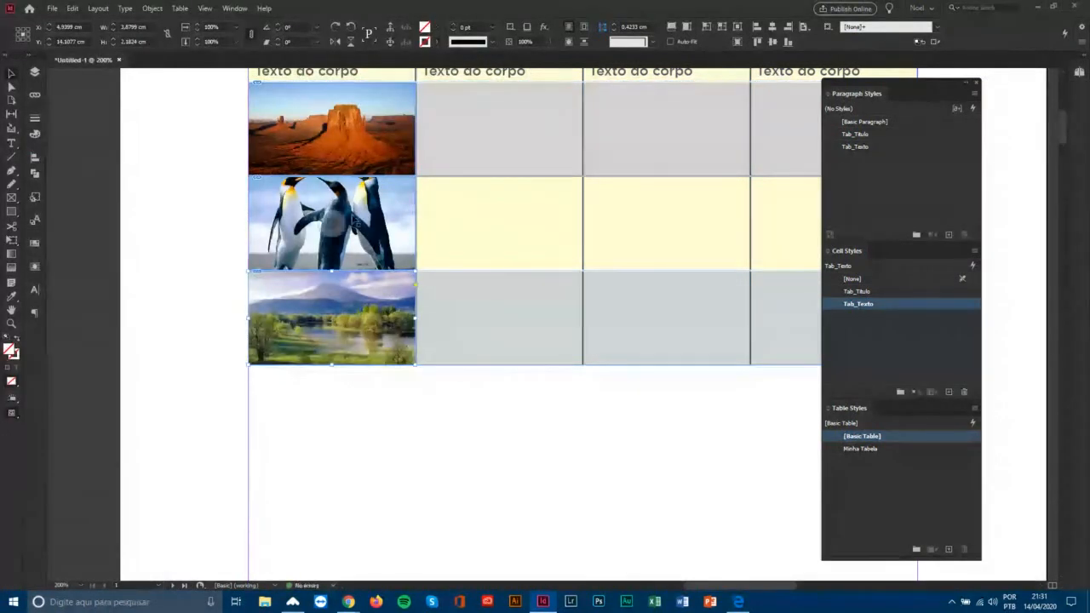
Reposition the penguin and landscape images vertically within their graphic cells.
left_click(334, 222)
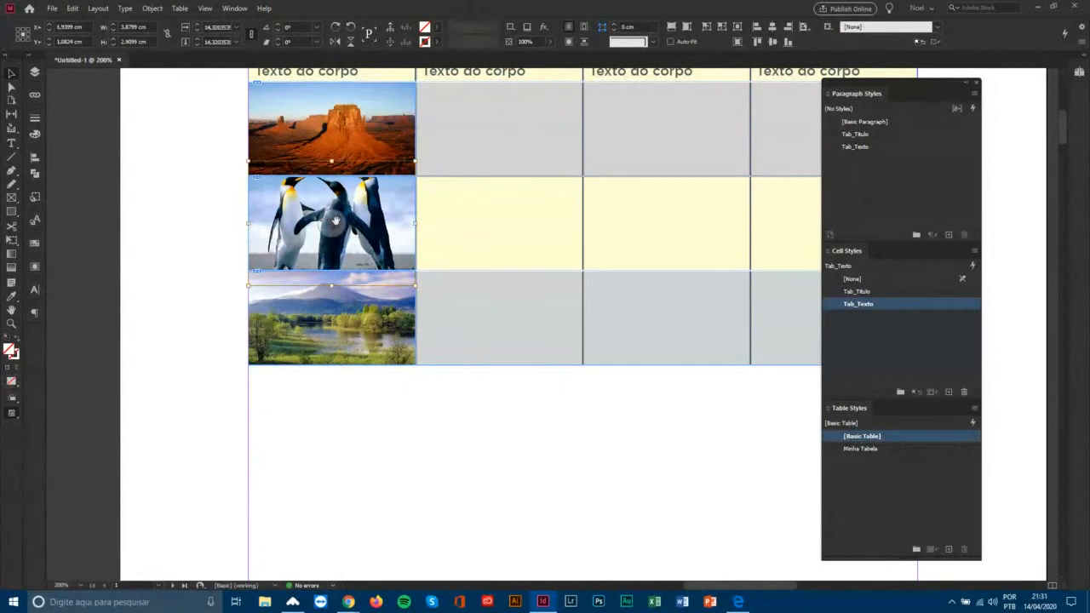
mouse_move(334, 222)
left_mouse_down()
mouse_move(344, 230)
mouse_move(335, 219)
left_mouse_up()
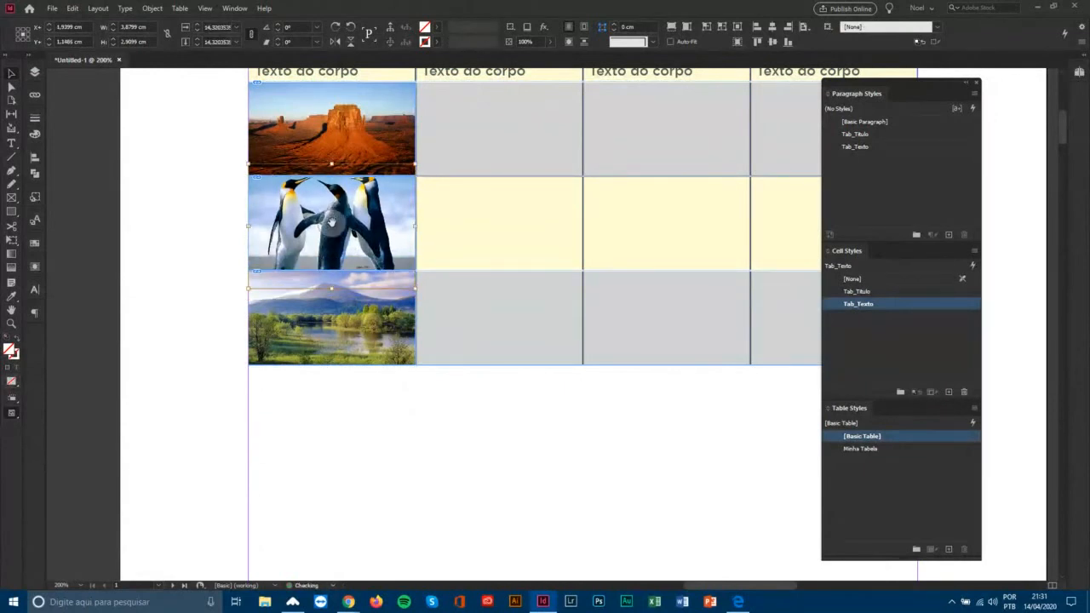
left_click(334, 314)
left_click_drag(335, 327, 339, 322)
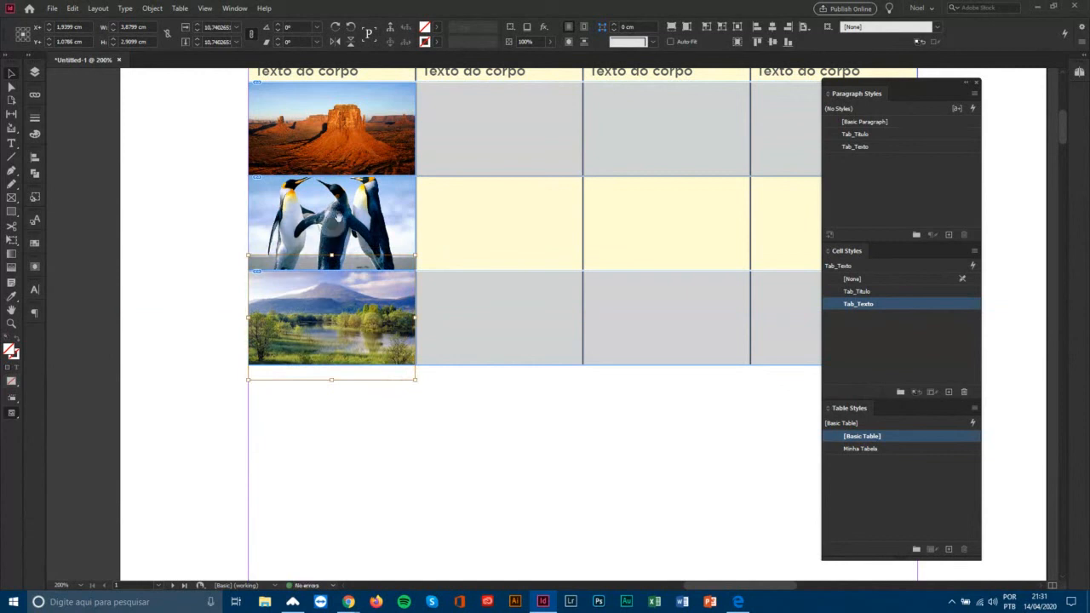
Deselect the image and show the table in preview mode without guides and frame edges.
left_click(185, 173)
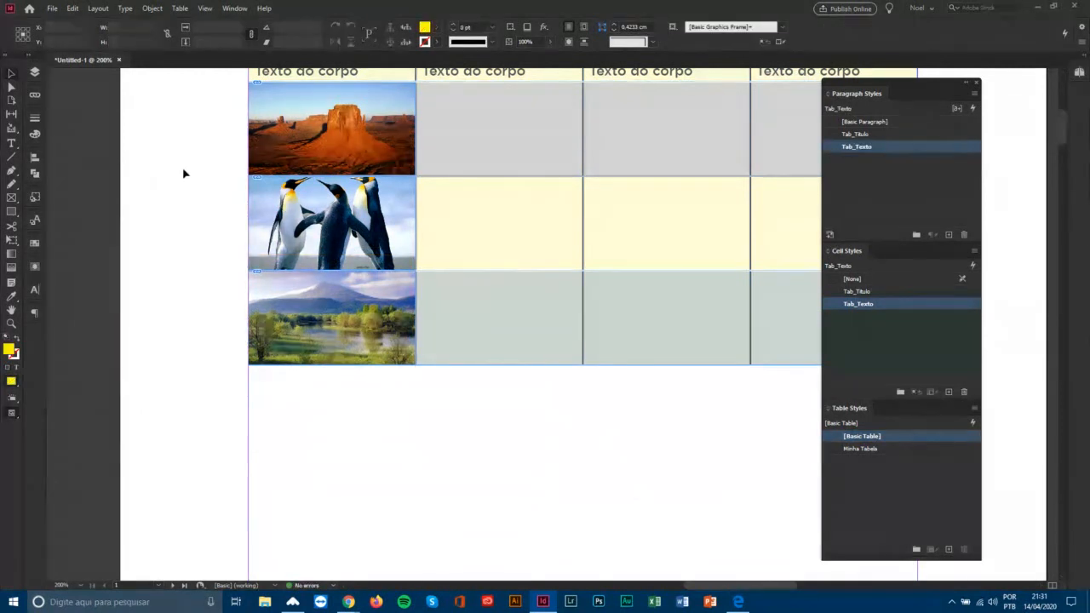
key("w")
left_click_drag(622, 231, 499, 336)
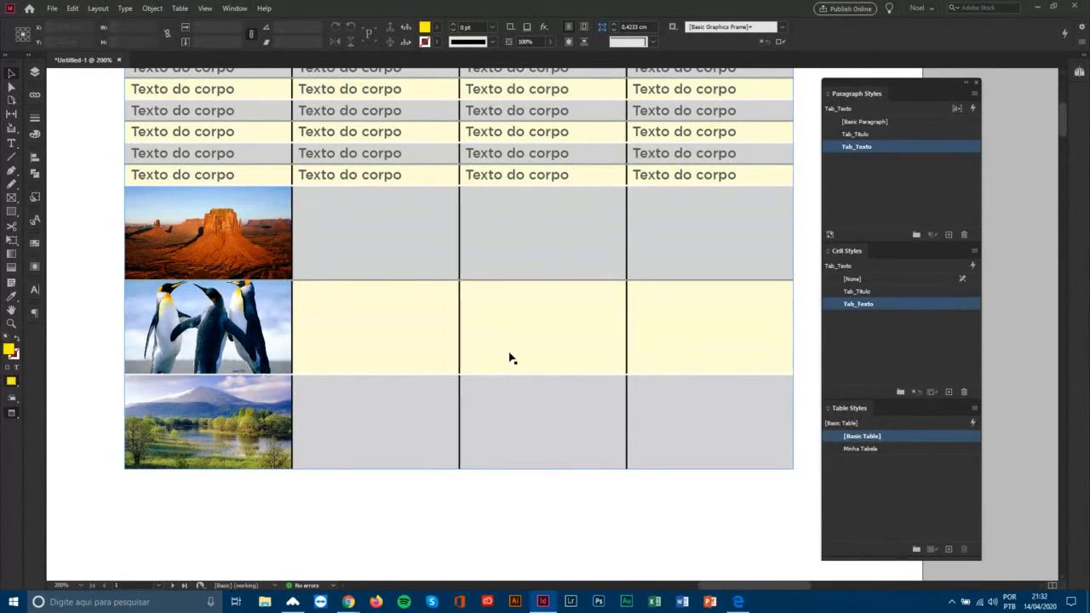
Select the three image rows and set their stroke weight to 0 pt and their fill and stroke colors to [None].
double_click(369, 244)
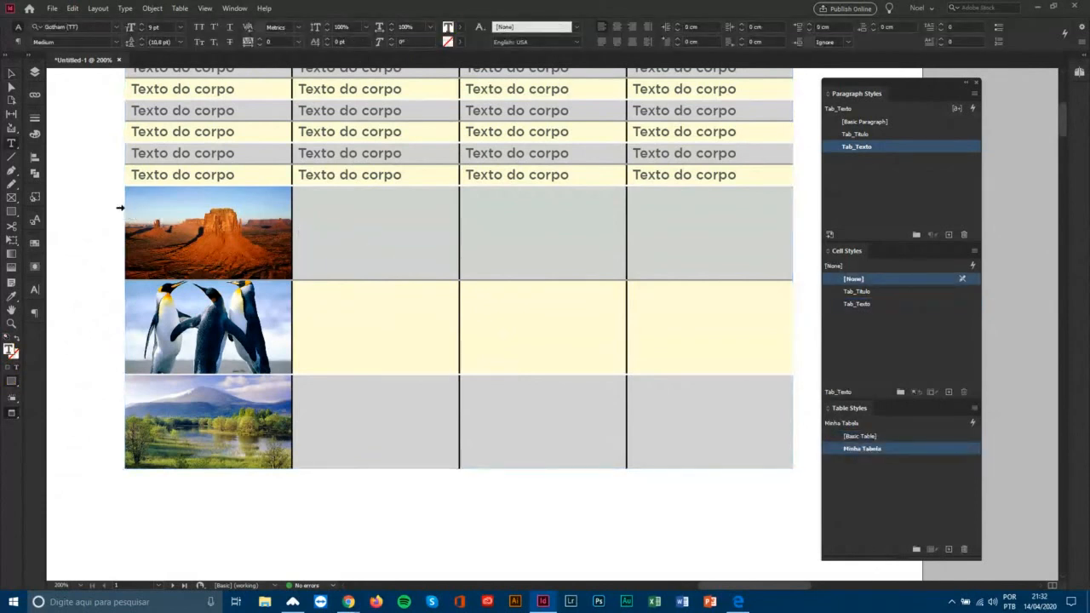
left_click_drag(120, 207, 120, 426)
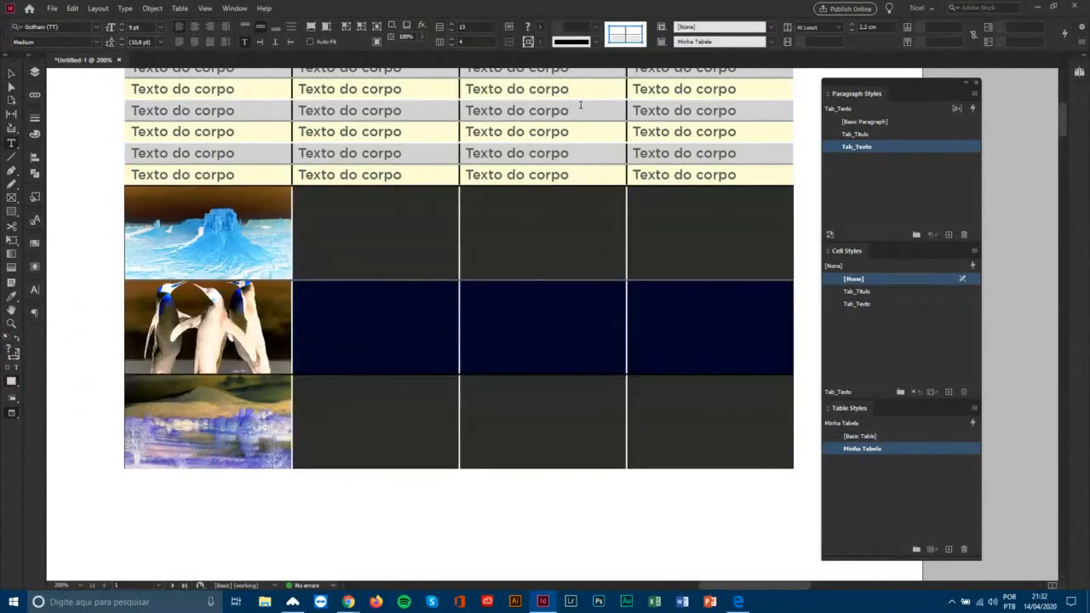
left_click(596, 32)
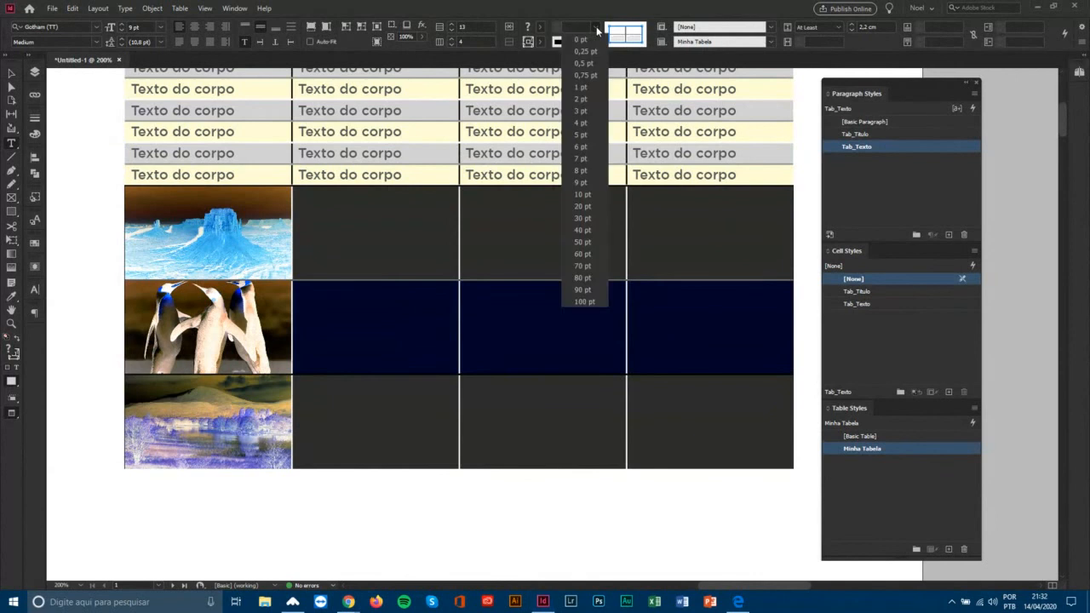
left_click(584, 43)
left_click(540, 31)
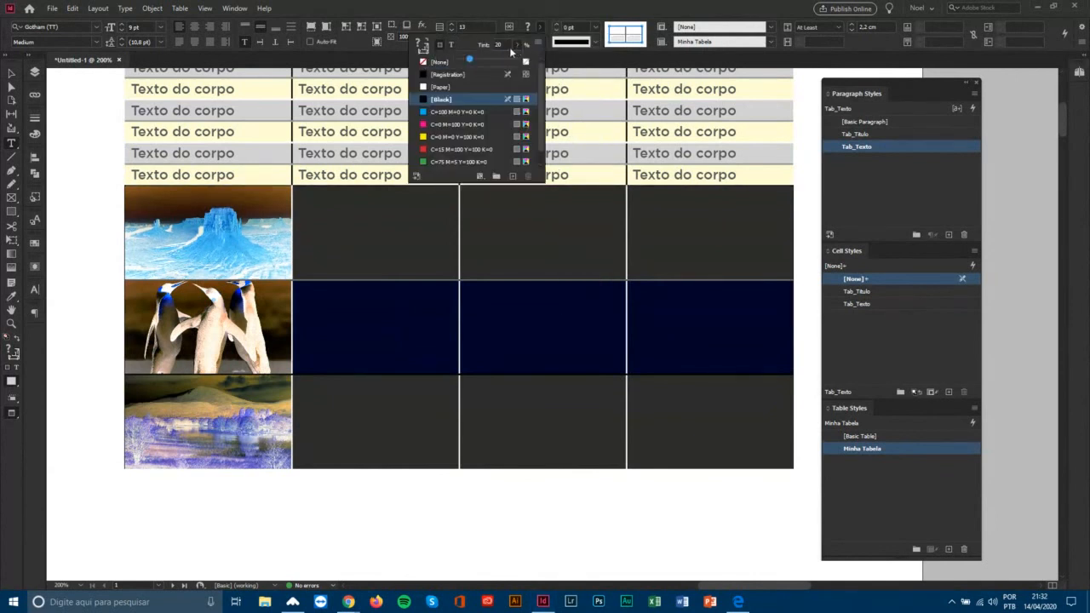
left_click(434, 61)
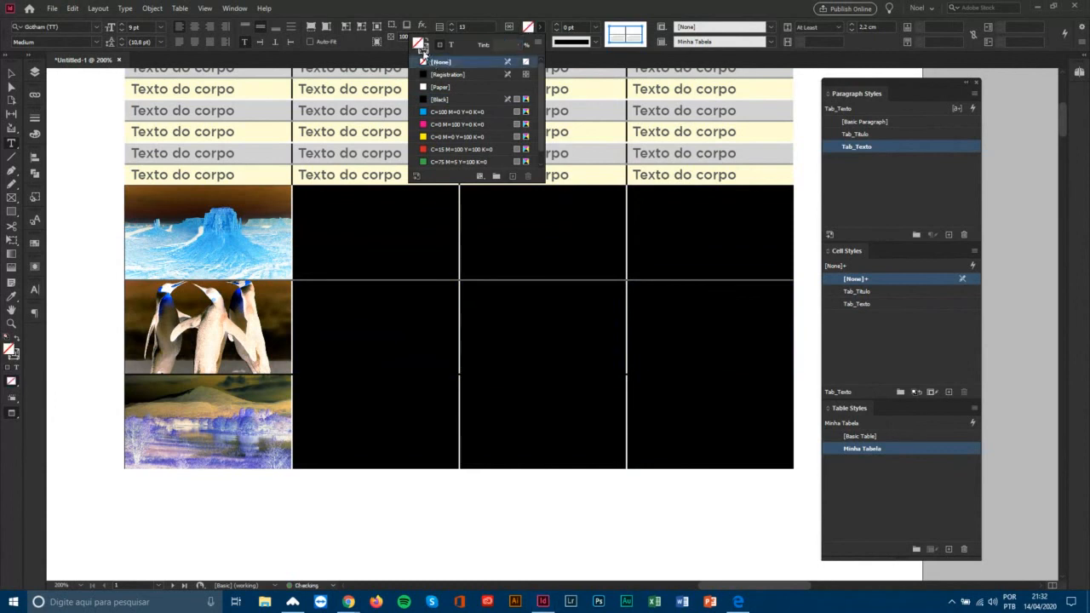
left_click(426, 49)
left_click(514, 234)
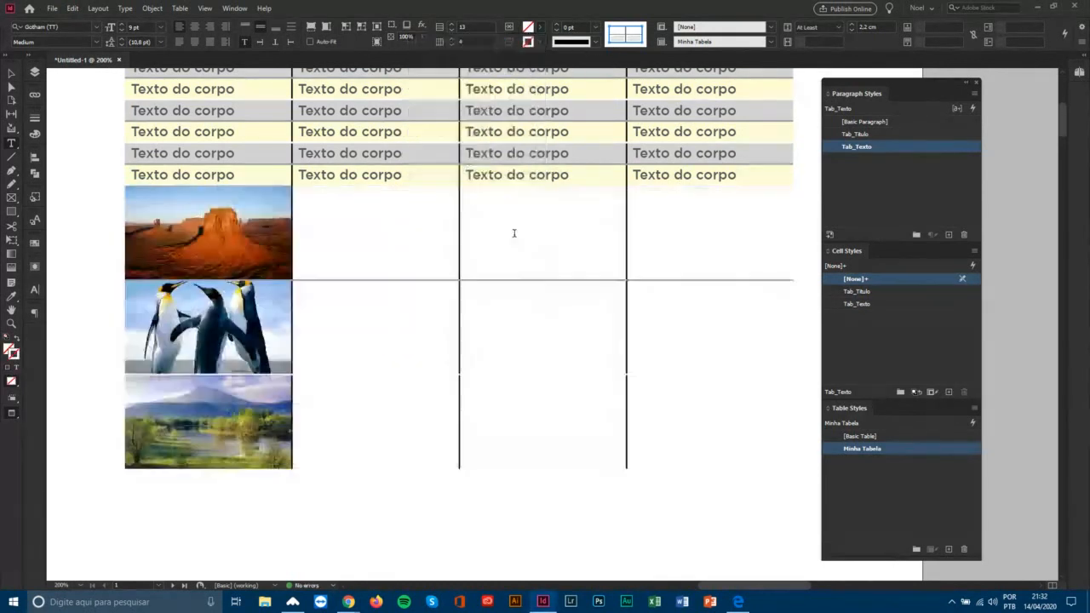
Reselect the three image rows, include all inner cell borders, and set the stroke to 0 pt with color [None].
left_click_drag(120, 226, 120, 421)
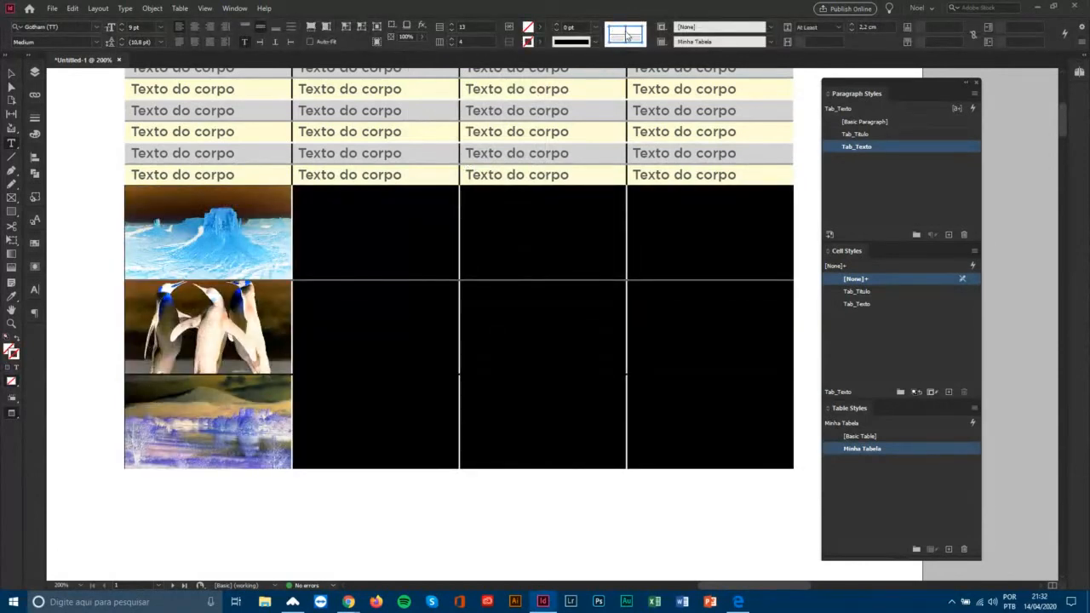
left_click(632, 35)
left_click(596, 32)
left_click(581, 46)
left_click(545, 43)
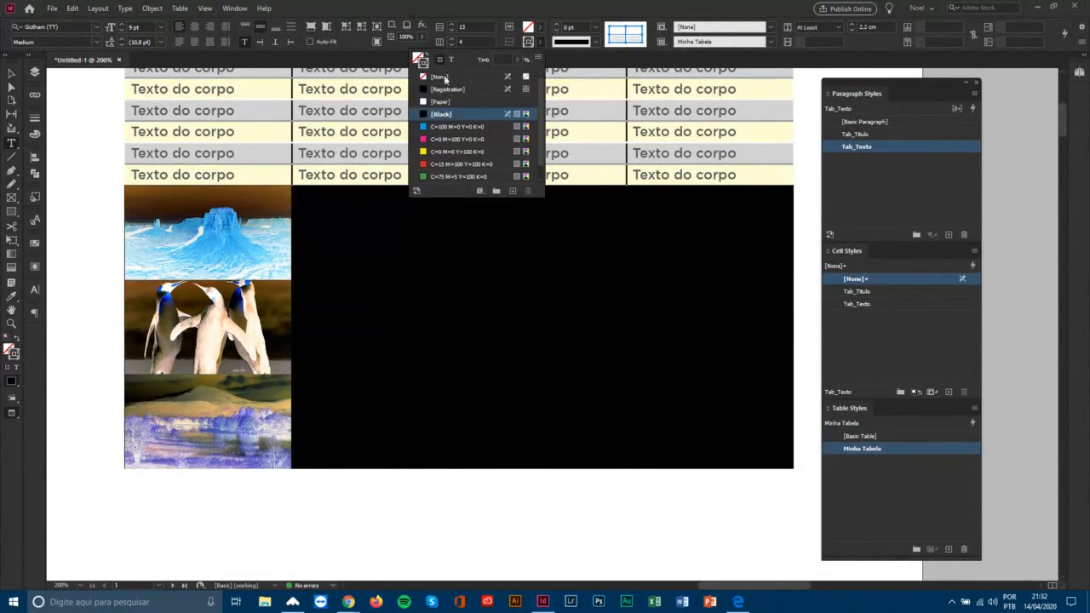
left_click(423, 77)
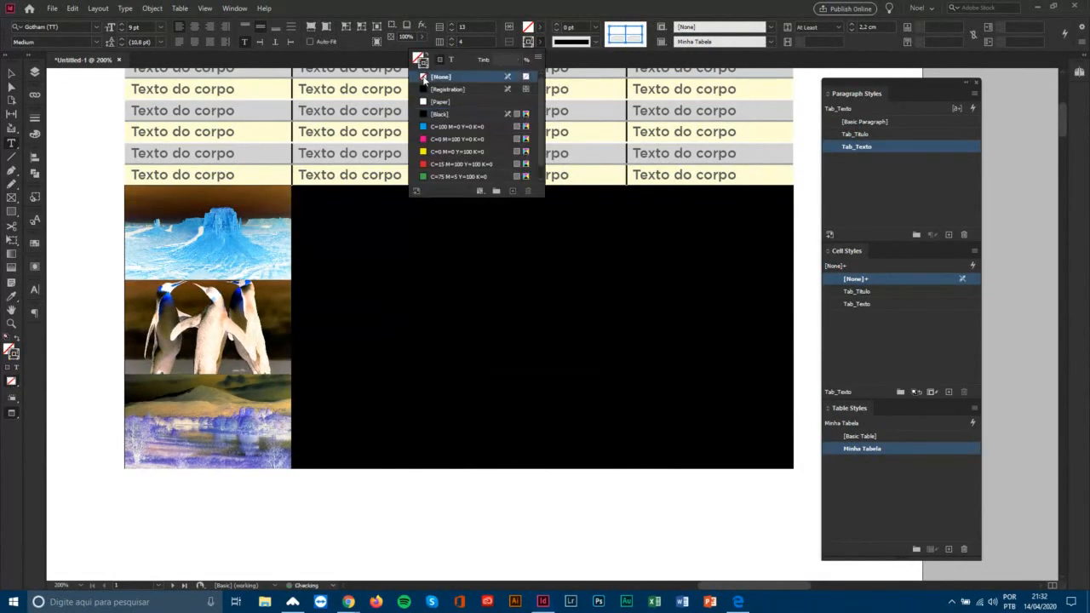
left_click(346, 247)
Select the text frame that contains the table.
right_click(365, 230)
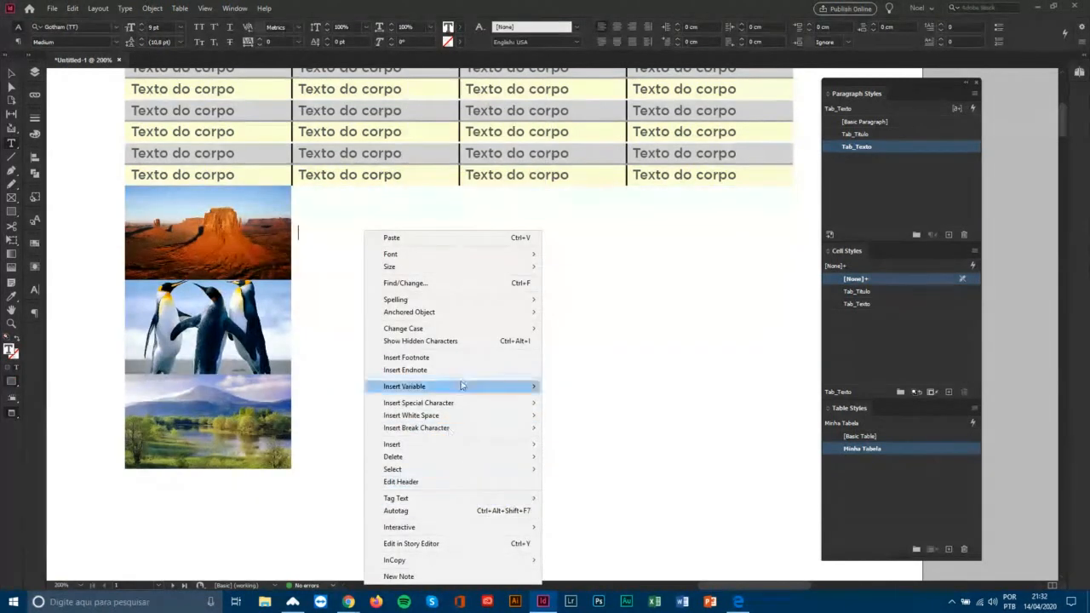
left_click(319, 204)
scroll(212, 439, "down", 5)
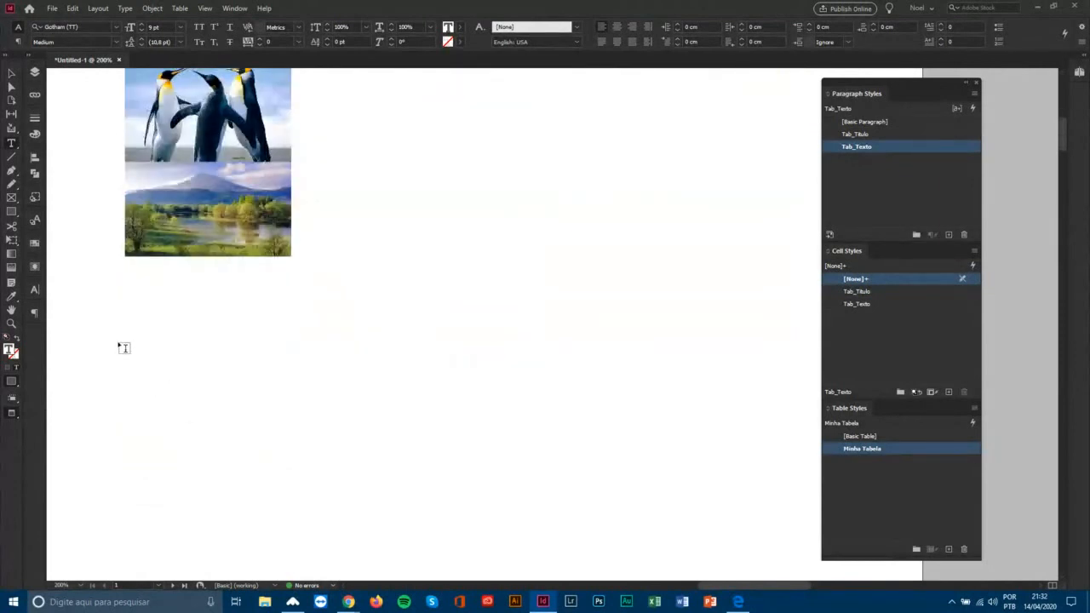
left_click(11, 74)
left_click(315, 157)
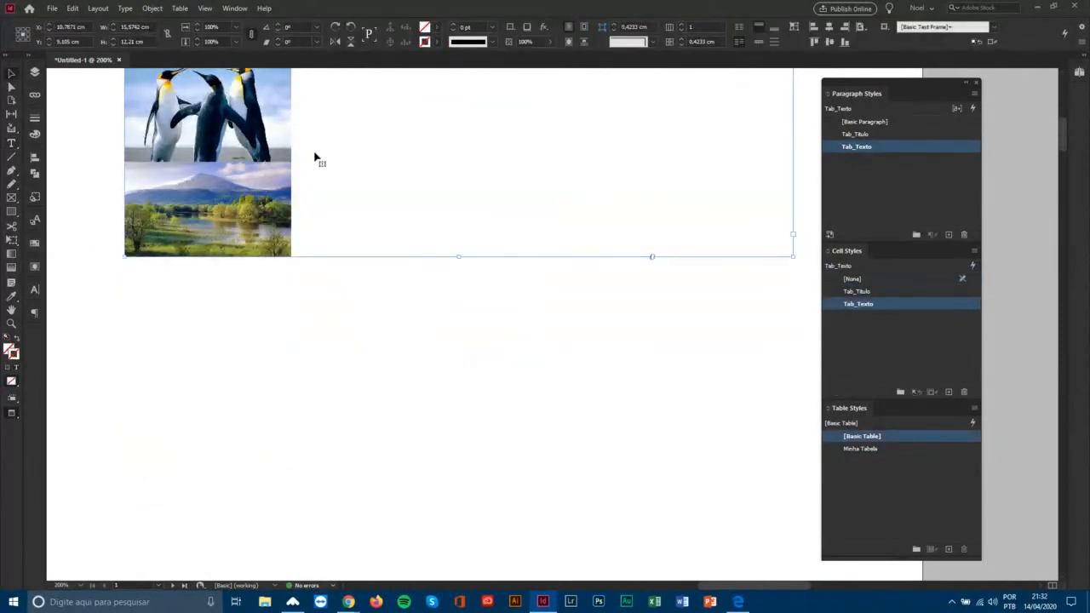
Draw a text frame about 3.83 × 3.36 cm below the table, fill it with placeholder text, and set the font to Minion Pro.
left_click(262, 333)
left_click(11, 142)
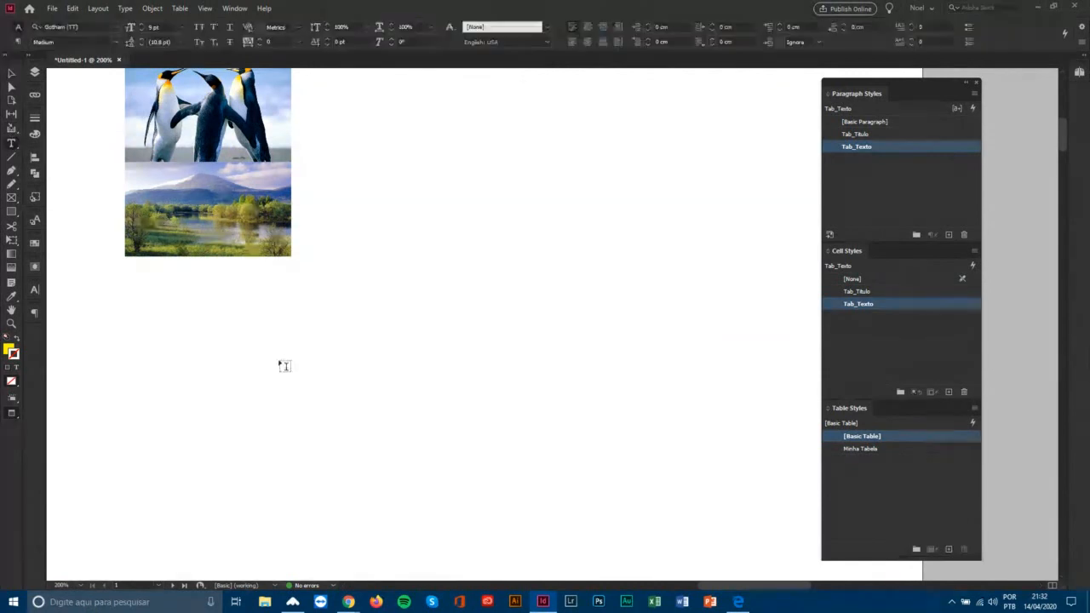
left_click_drag(243, 329, 407, 473)
right_click(299, 390)
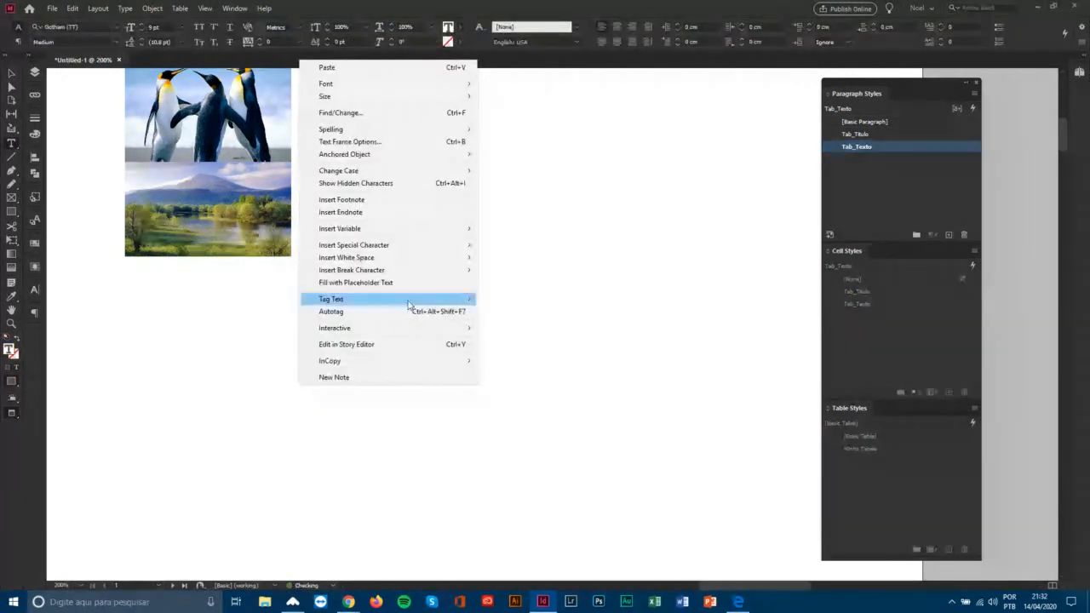
left_click(355, 281)
key("ctrl+a")
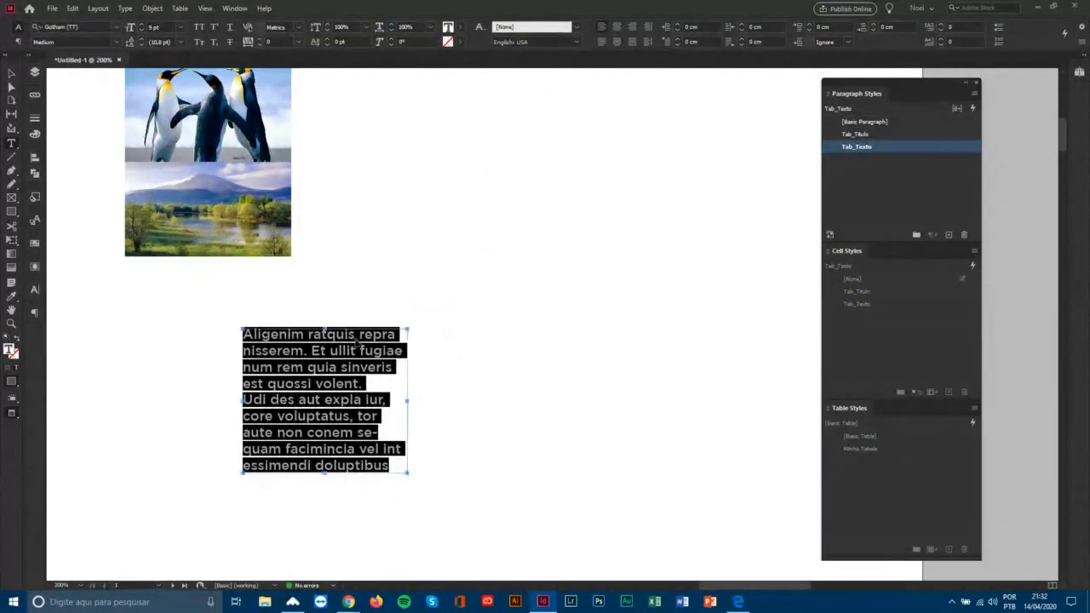
left_click(98, 27)
type("Minio")
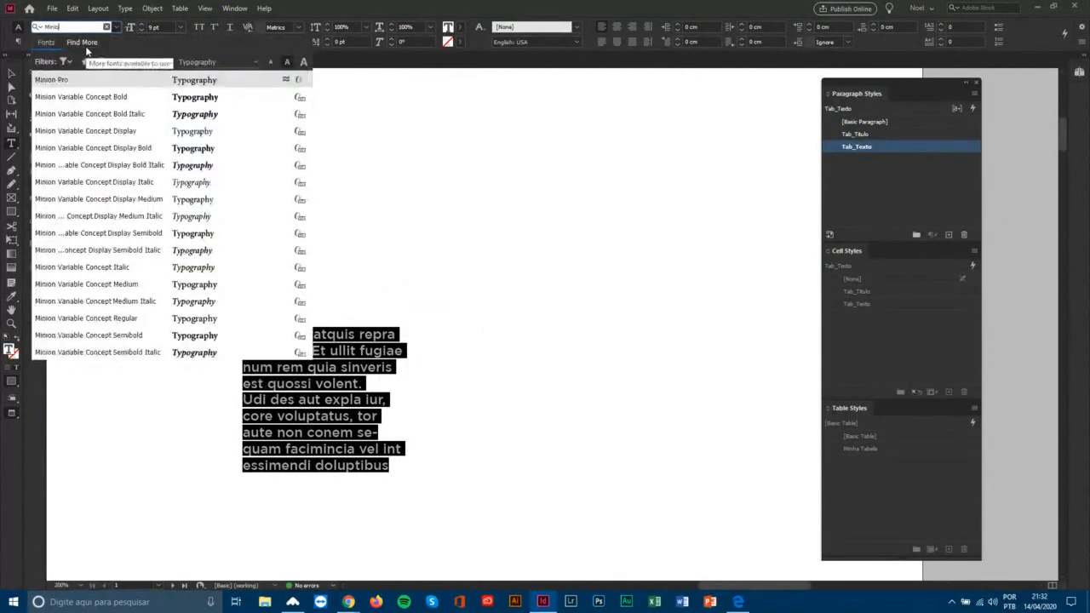
left_click(197, 85)
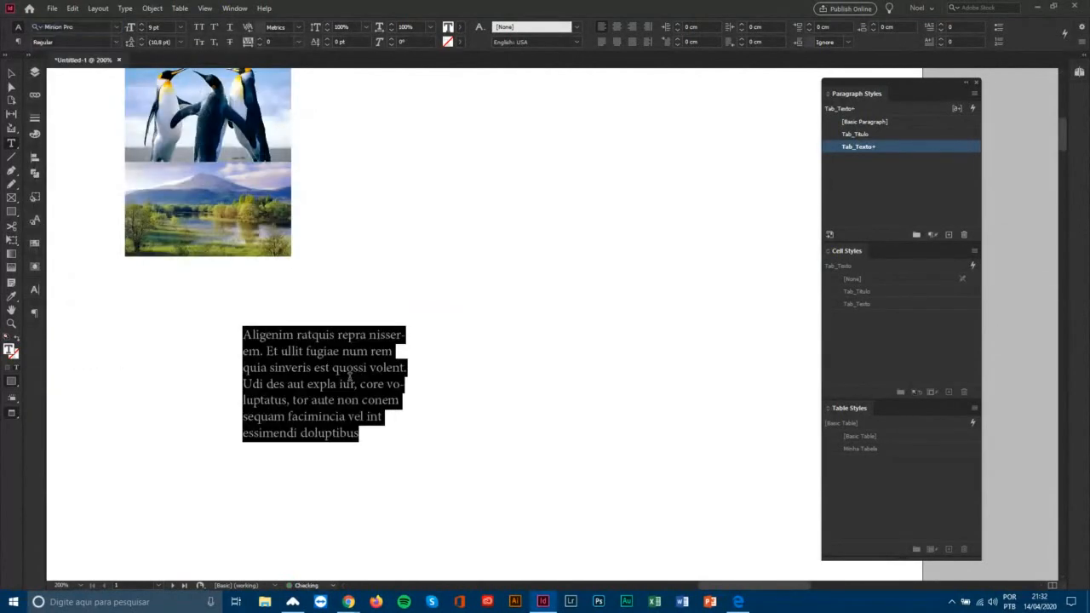
Cut the placeholder text from the small frame and delete the empty frame.
key("BackSpace")
left_click(11, 74)
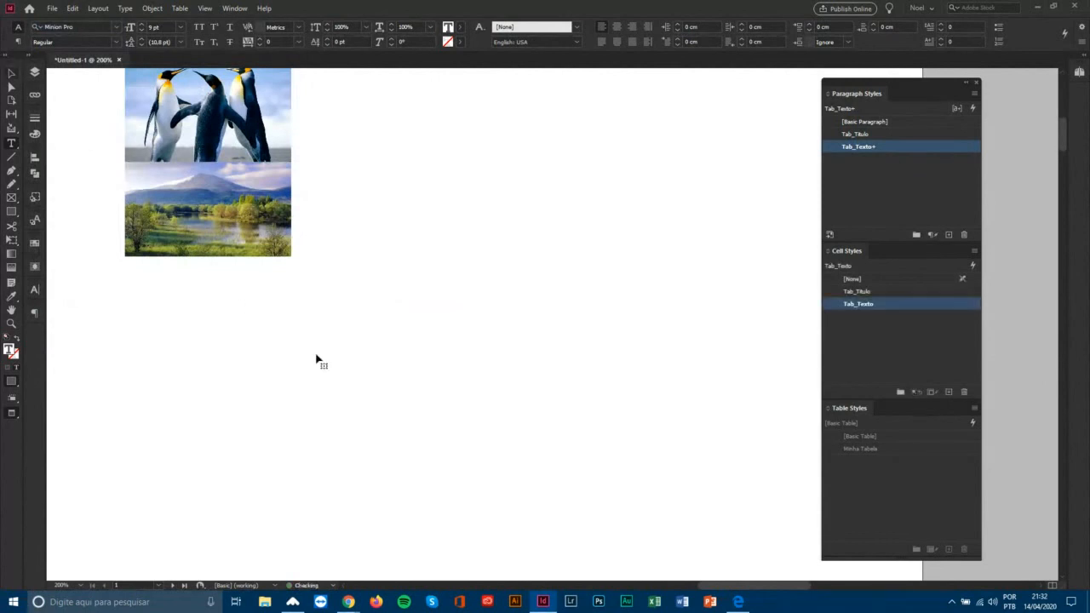
left_click(321, 359)
key("Delete")
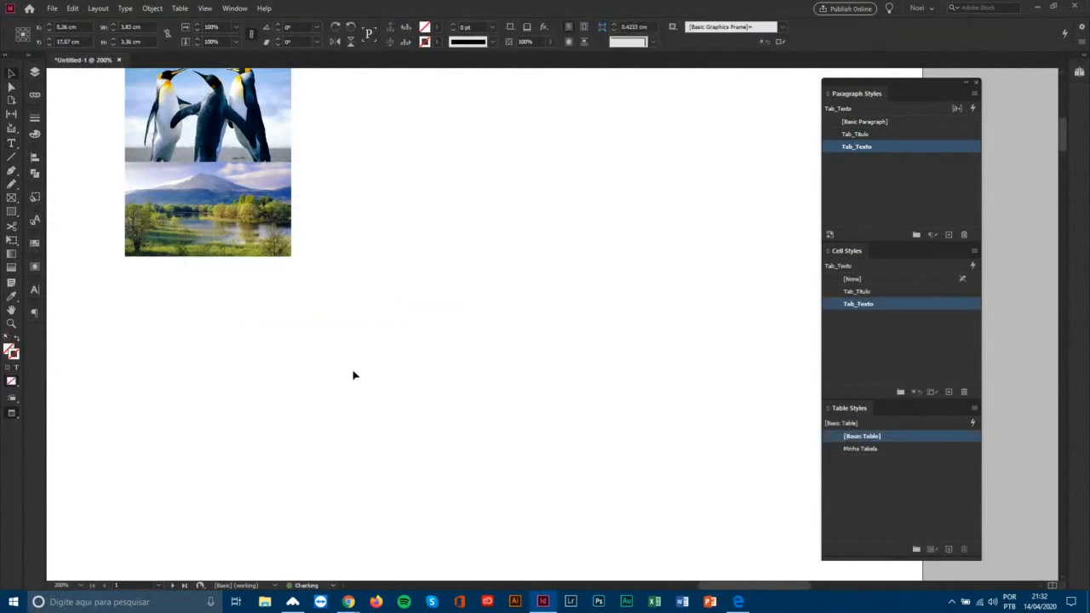
Show the guides and frame edges and paste the placeholder text into the cell beside the desert image.
key("w")
key("ctrl+z")
key("ctrl+z")
key("ctrl+z")
key("ctrl+z")
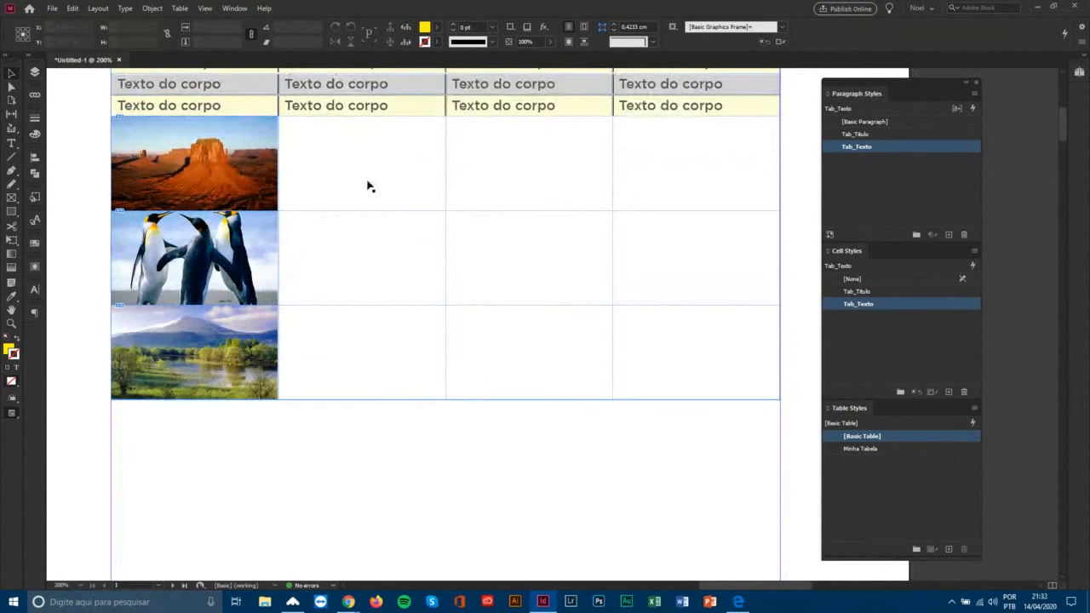
key("ctrl+z")
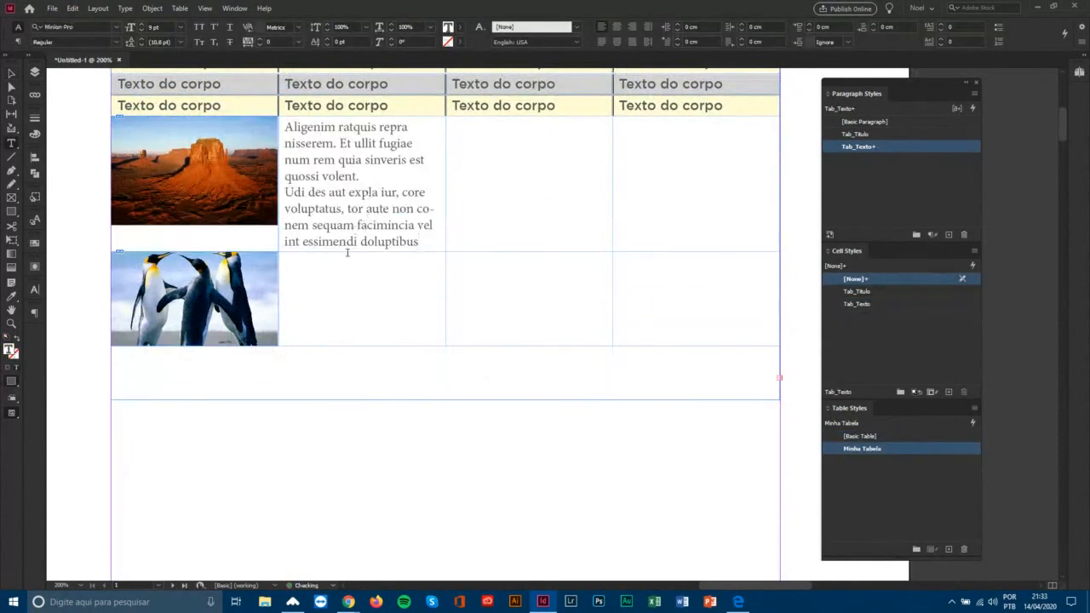
Move the second placeholder paragraph out of the desert row and paste it into the cells beside the penguin and landscape images.
left_click_drag(384, 195, 284, 194)
key("ctrl+c")
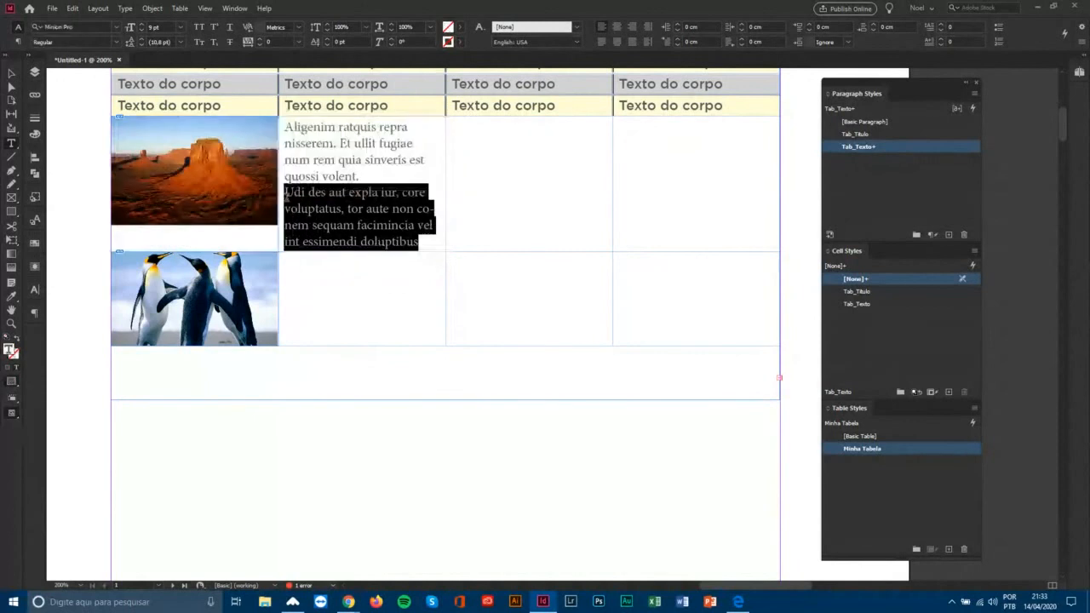
key("BackSpace")
key("BackSpace")
left_click(375, 244)
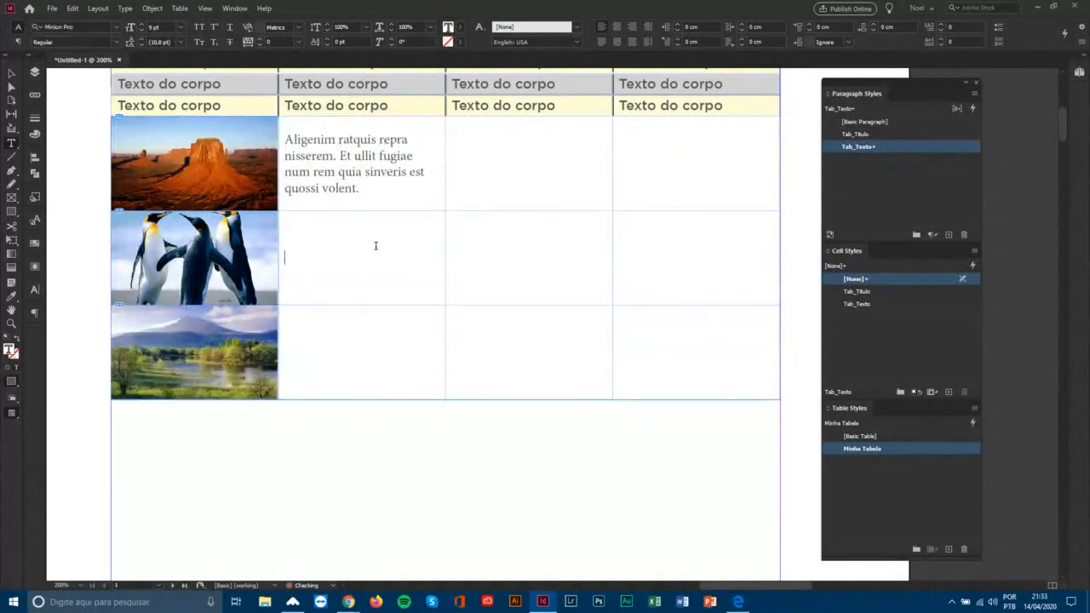
key("ctrl+v")
left_click(378, 345)
type("Udi des aut expla iur, core voluptatus, tor aute non co-nem sequam facimincia vel int essimendi doluptibus")
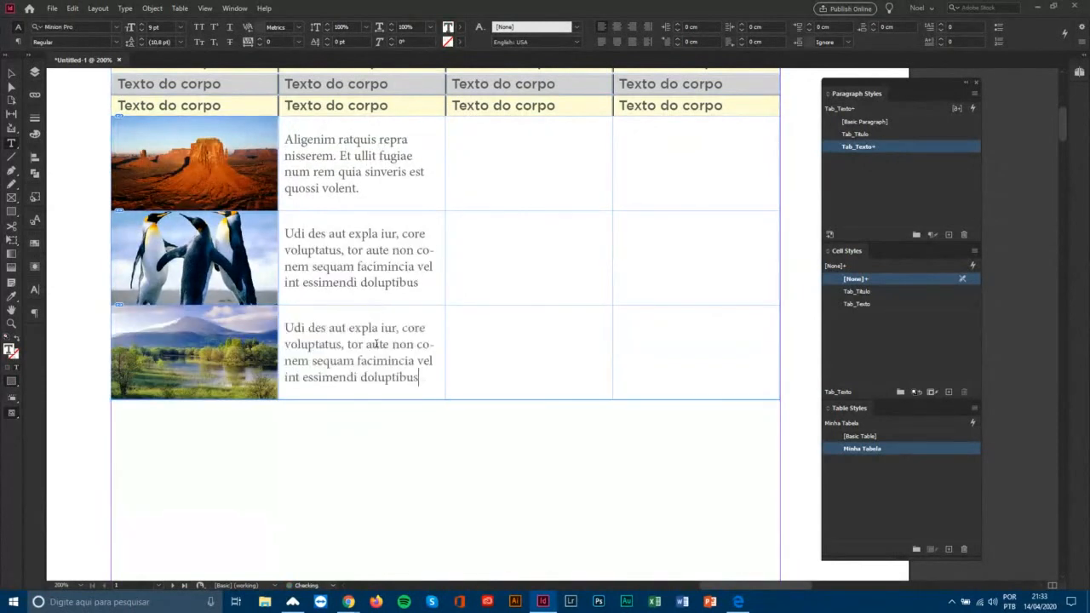
Replace the text beside the desert image with the copied "Udi des aut" paragraph and show the table in preview mode.
left_click(360, 188)
left_click_drag(361, 189, 289, 139)
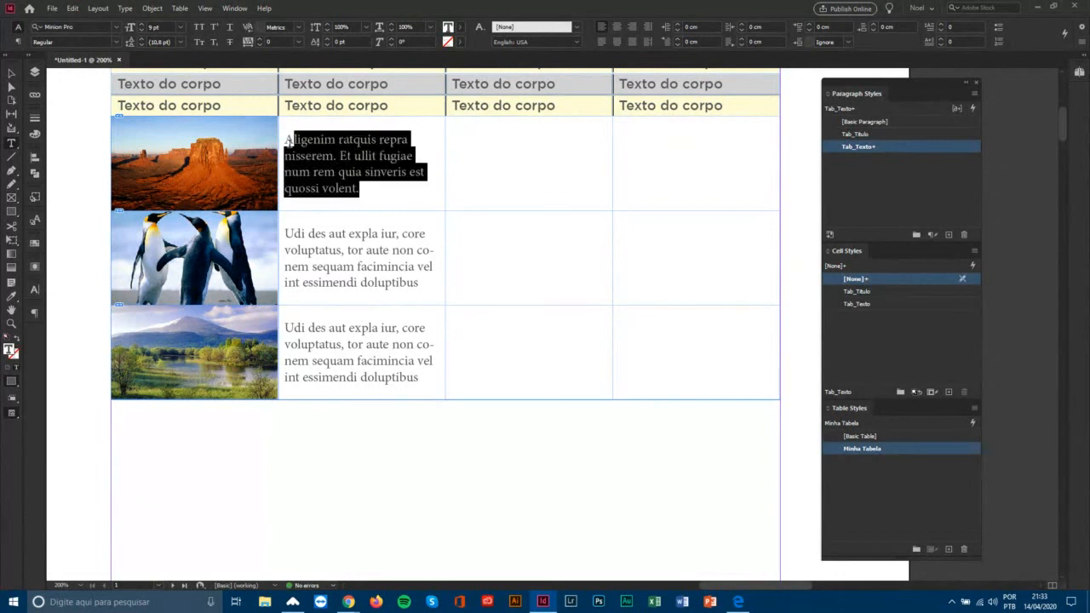
key("ctrl+v")
left_click(12, 75)
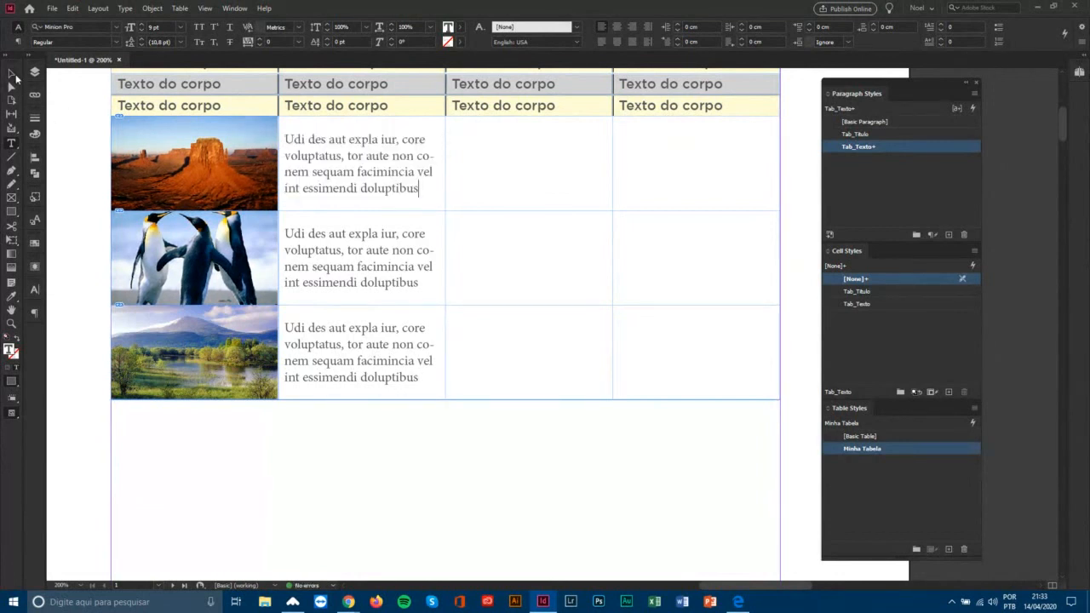
left_click(103, 166)
key("w")
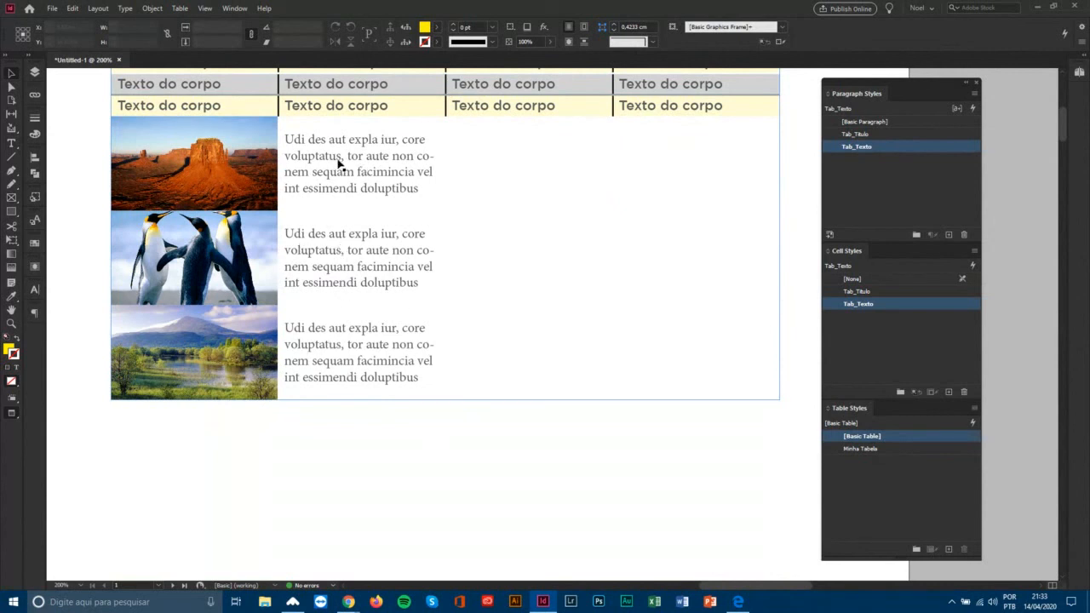
double_click(309, 156)
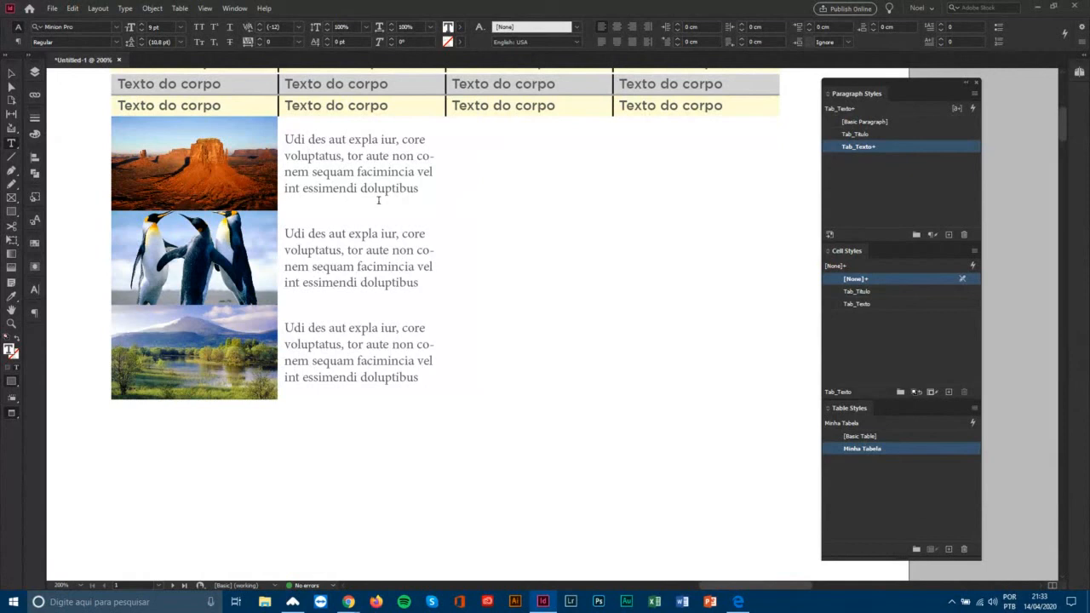
left_click(12, 75)
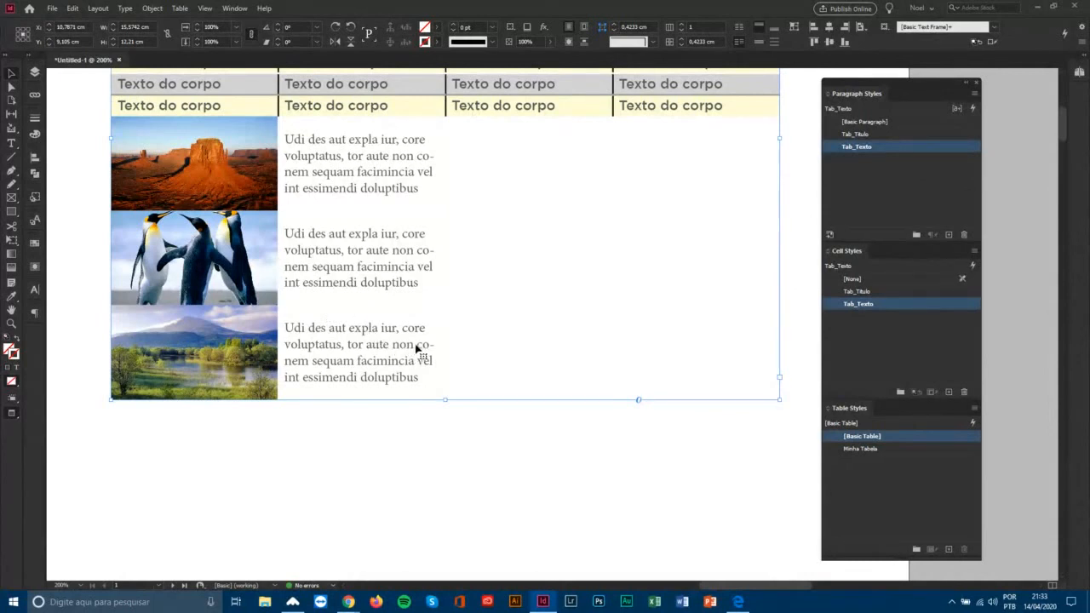
left_click(454, 436)
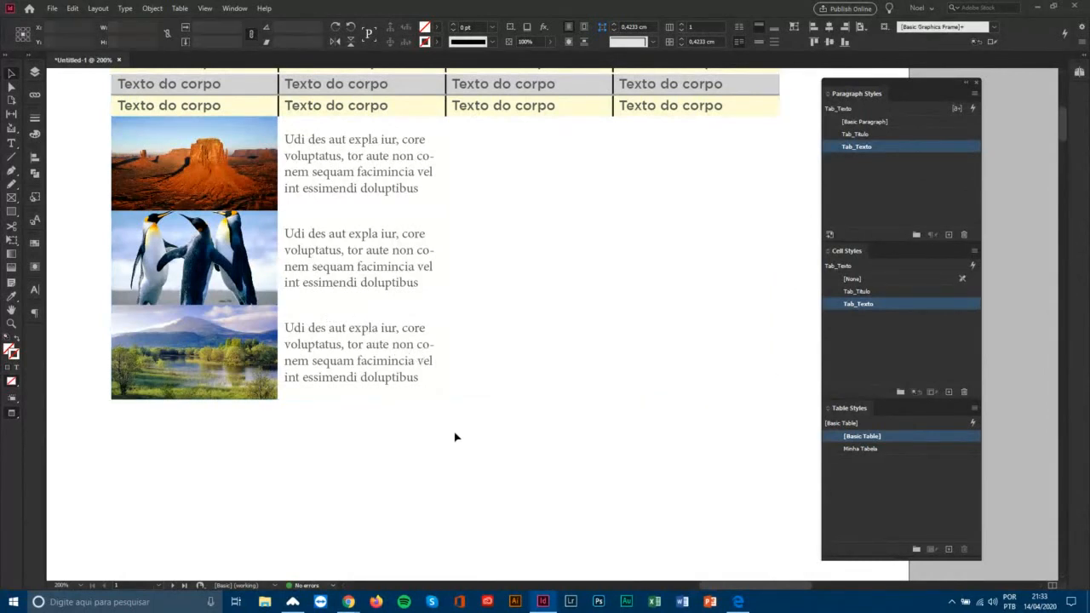
Extend the table's text frame downward to a height of about 14.27 cm, leaving room below the last row.
scroll(460, 399, "down", 2)
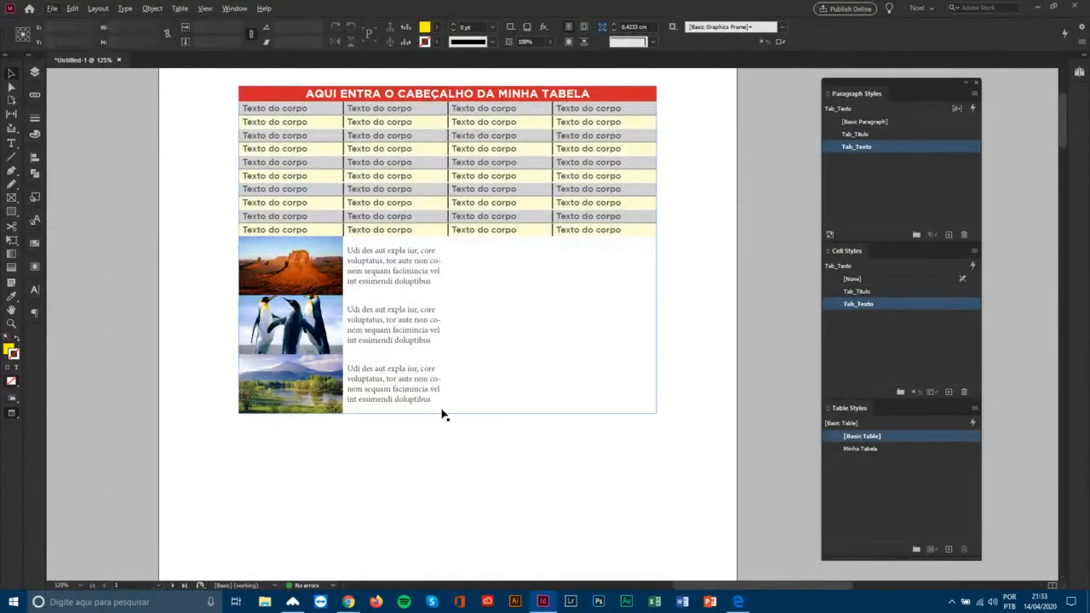
left_click(444, 413)
left_click_drag(448, 414, 448, 468)
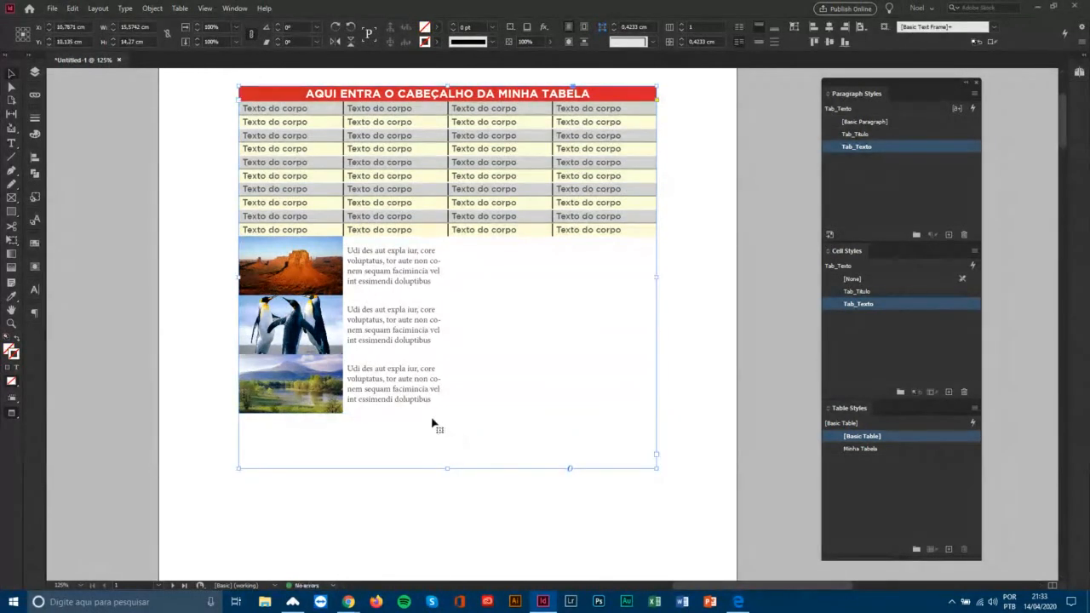
Try inserting a footnote at the end of the text beside the landscape image.
double_click(432, 399)
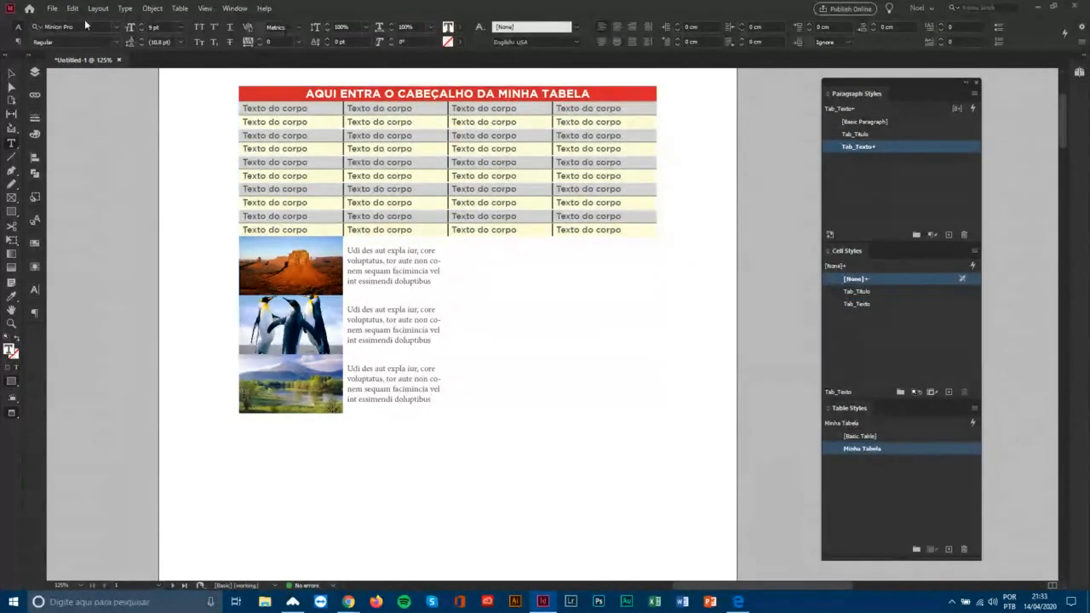
left_click(124, 9)
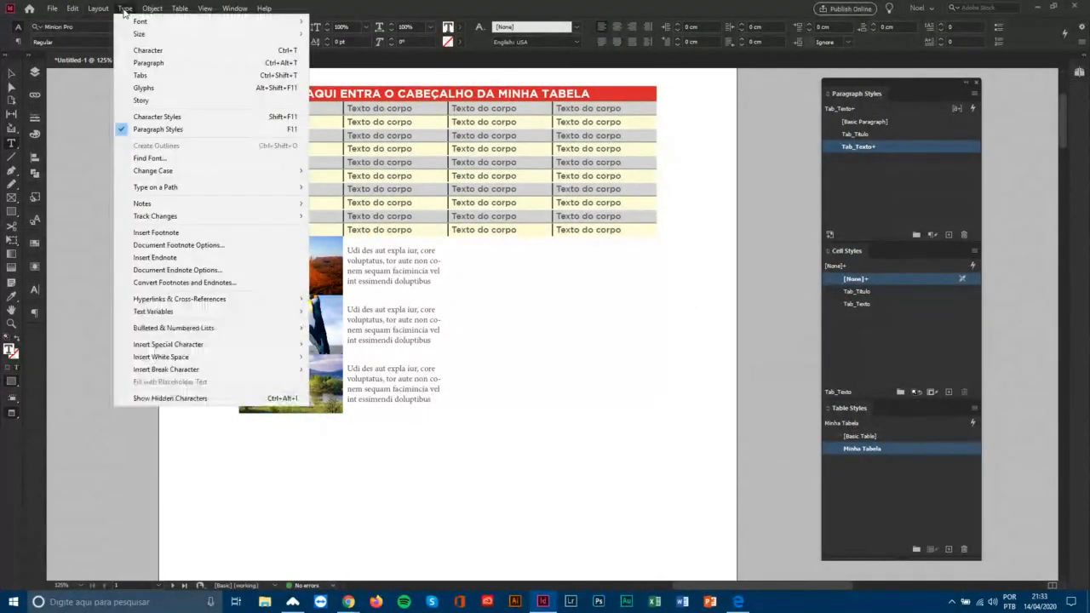
left_click(173, 235)
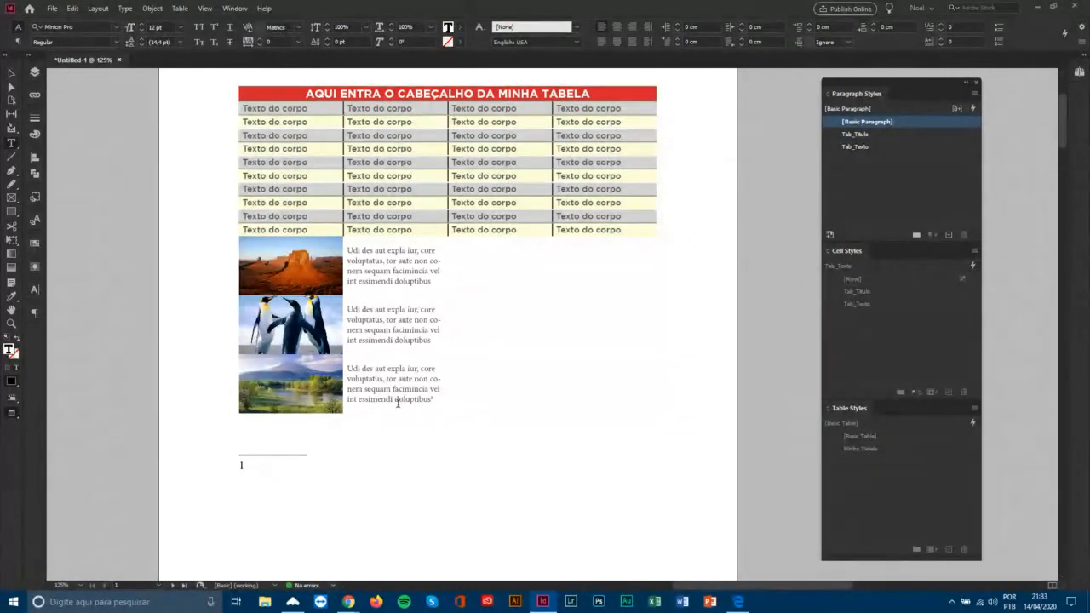
key("ctrl+z")
Insert a footnote after the last word, "doluptibus", of the text beside the landscape image.
scroll(300, 453, "up", 2)
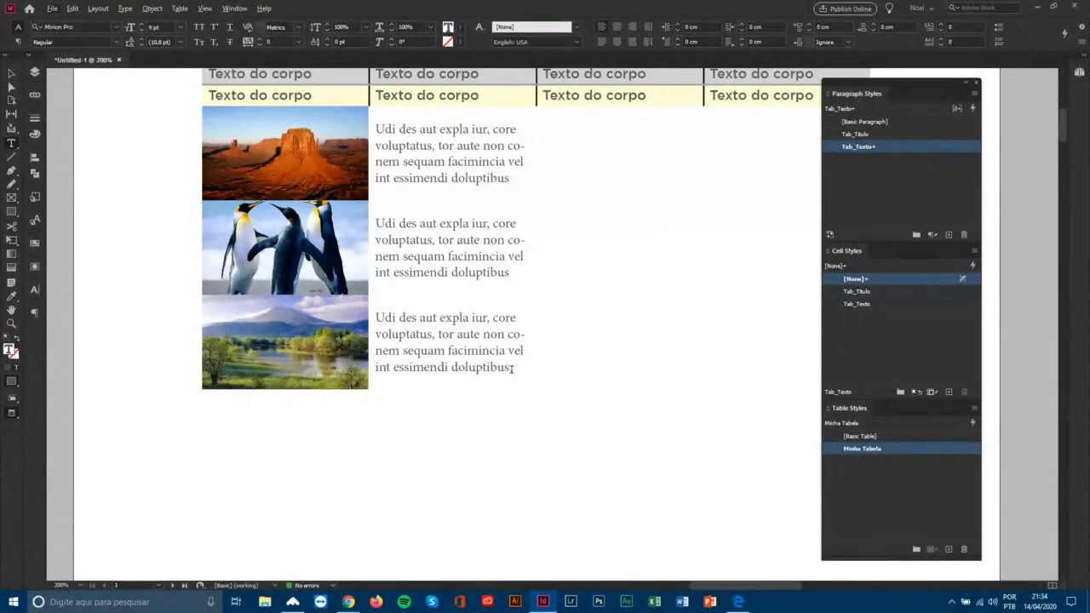
mouse_move(512, 368)
left_mouse_down()
mouse_move(431, 318)
mouse_move(375, 342)
mouse_move(376, 366)
mouse_move(512, 362)
left_mouse_up()
left_click(124, 8)
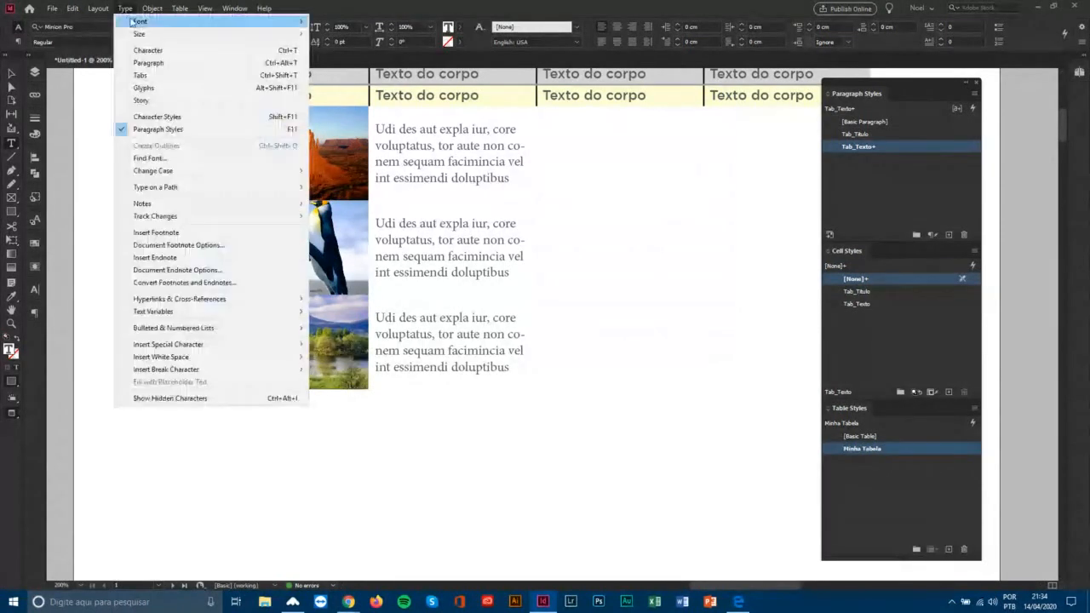
left_click(156, 232)
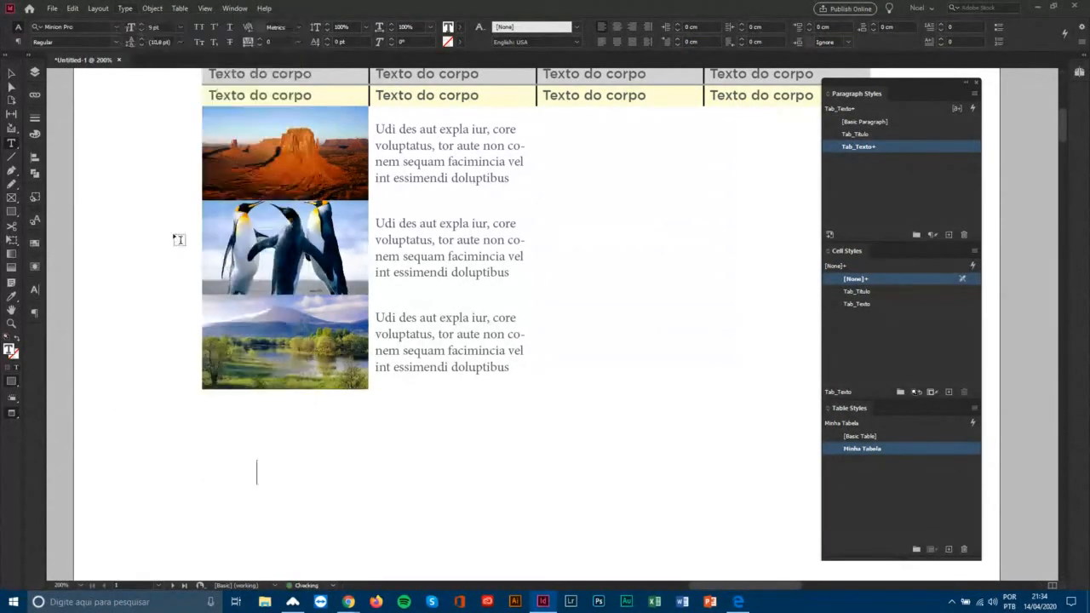
left_click_drag(516, 365, 506, 367)
left_click(518, 376)
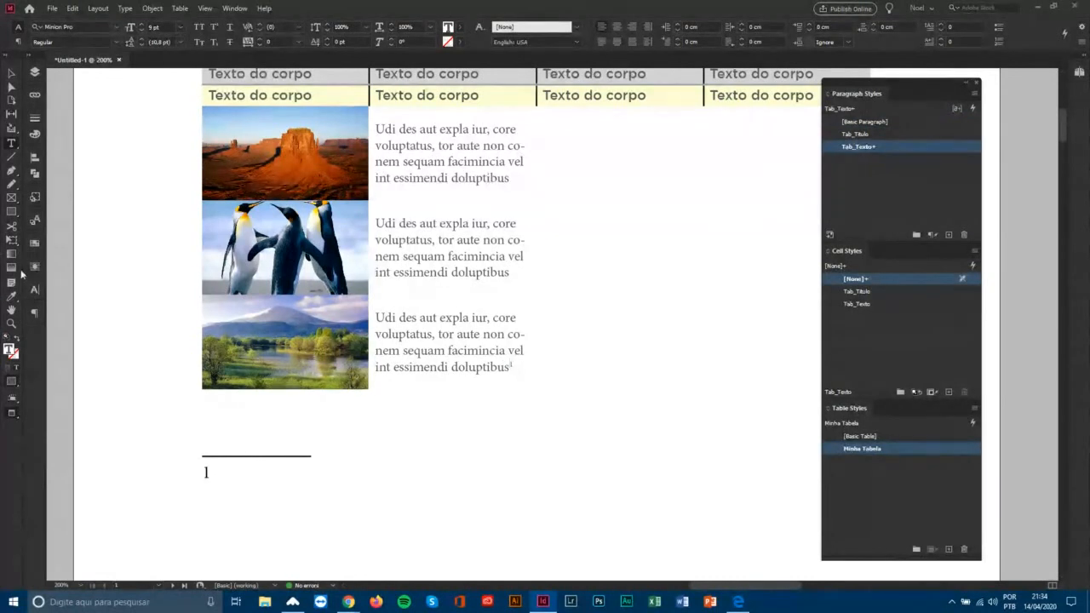
Inspect the footnote reference and footnote number up close, removing any space before the reference mark.
left_click(11, 323)
left_click_drag(137, 263, 652, 537)
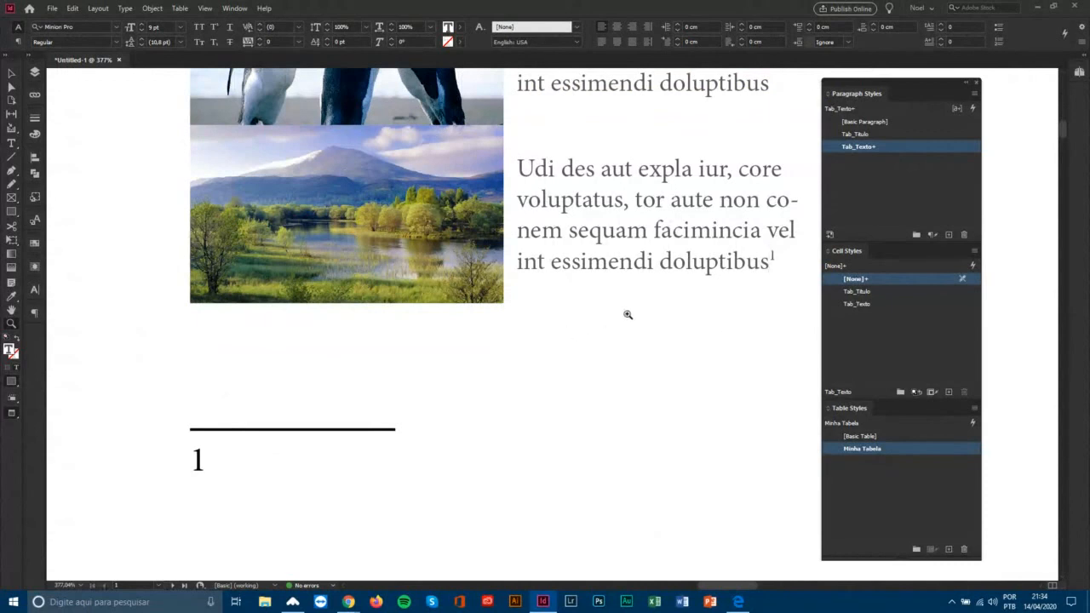
left_click_drag(627, 315, 740, 370)
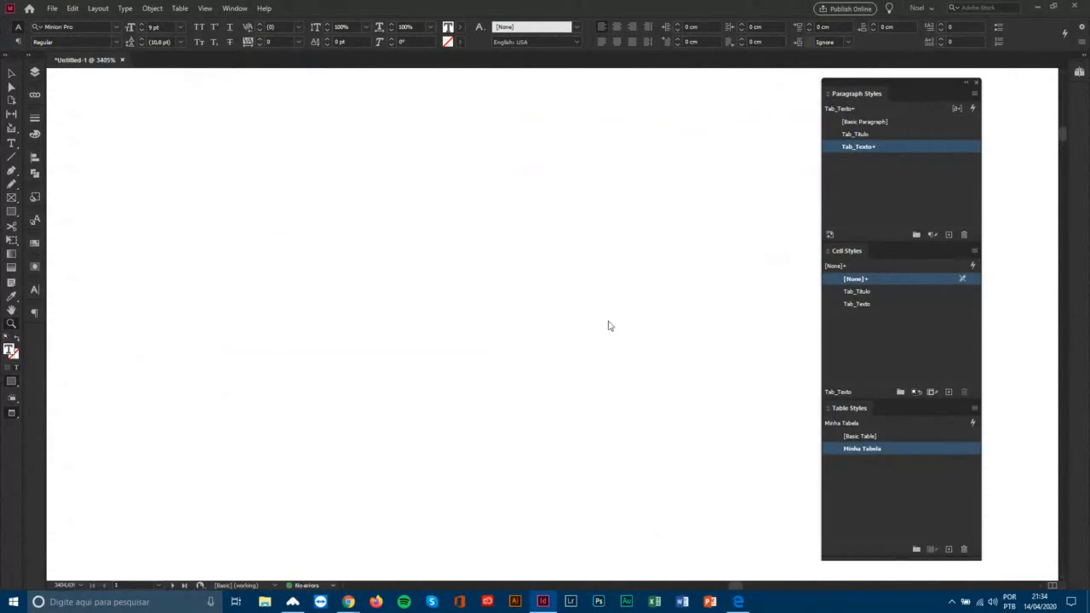
key("ctrl+0")
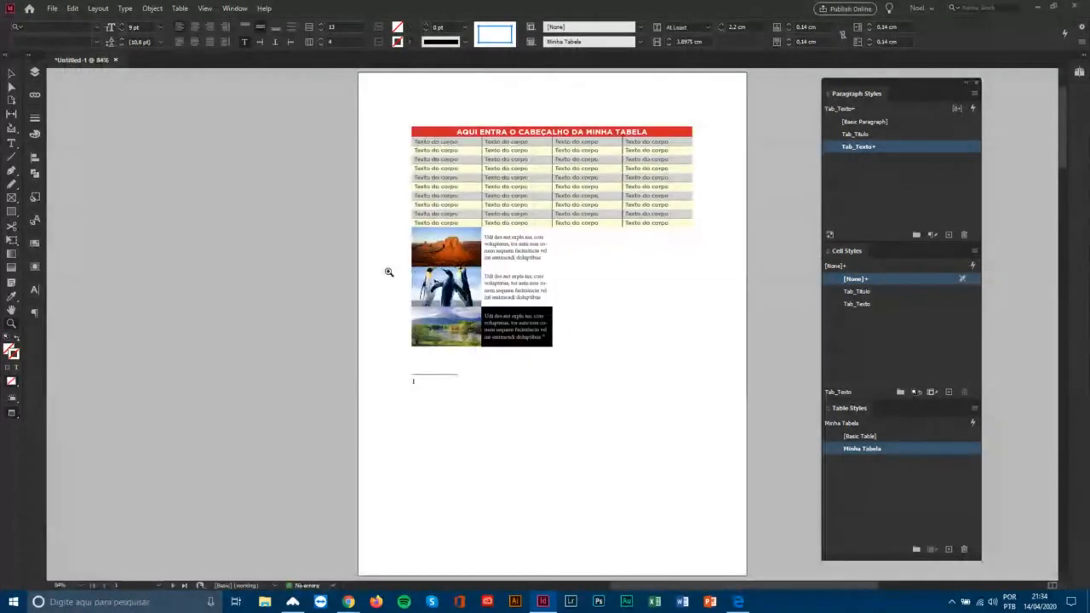
left_click_drag(389, 271, 642, 423)
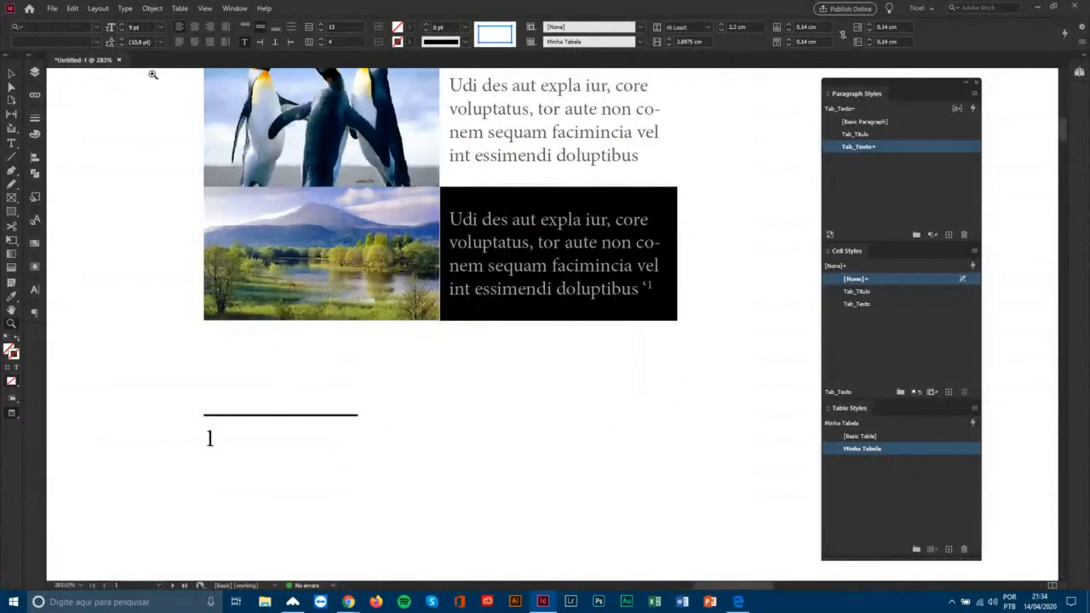
left_click(11, 73)
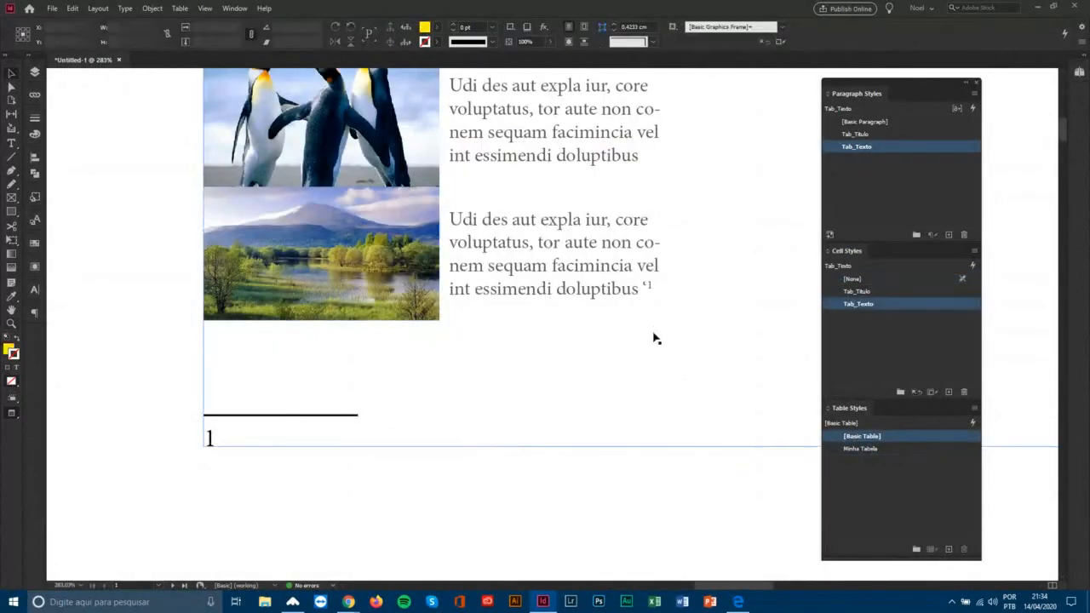
left_click(643, 289)
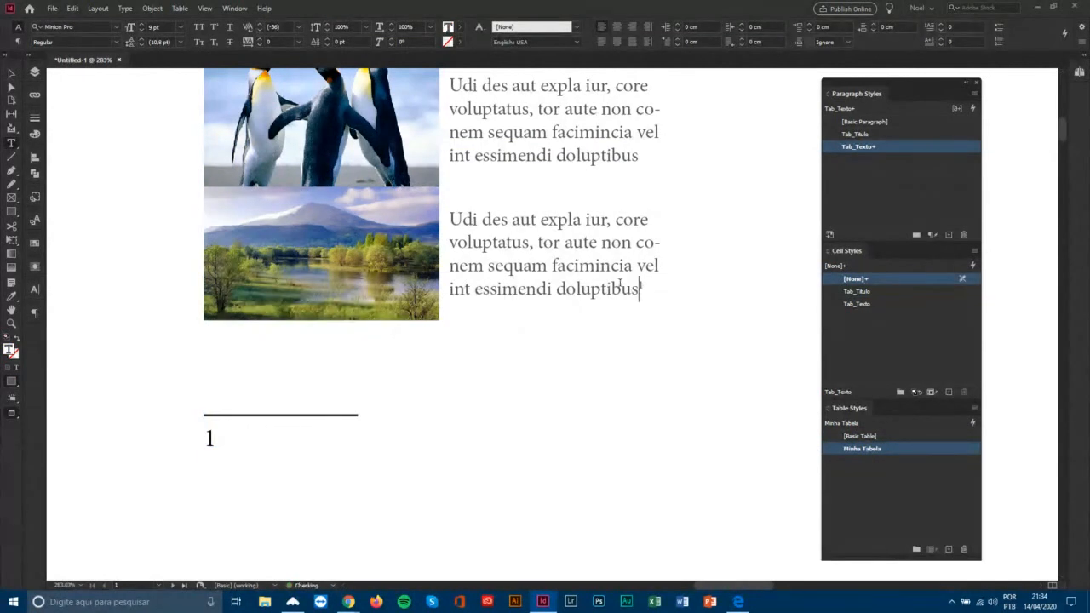
left_click(252, 443)
type("\\")
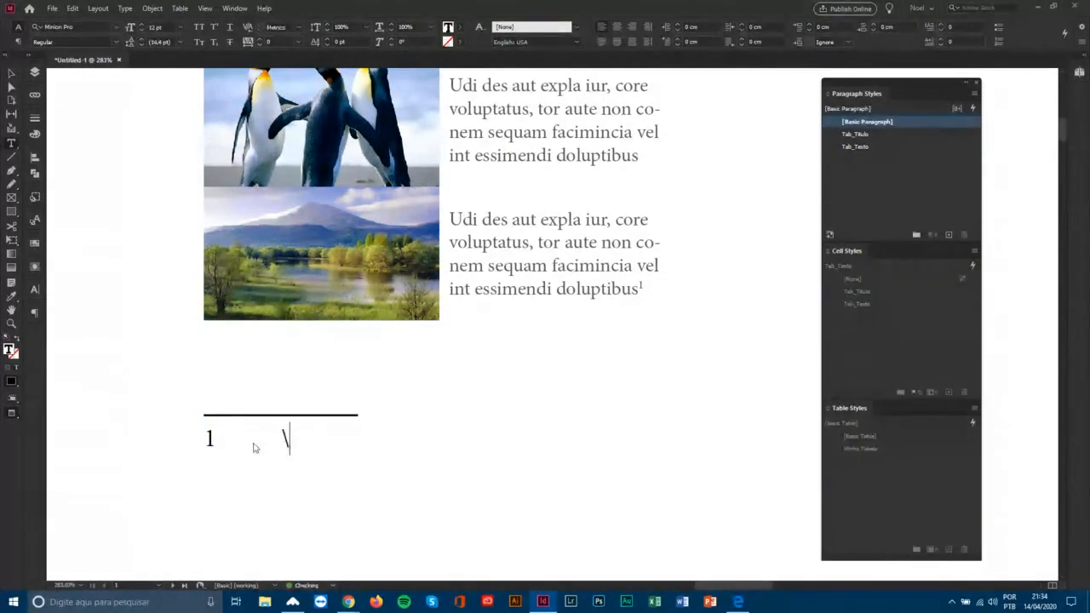
type("xzczzxbxcvb")
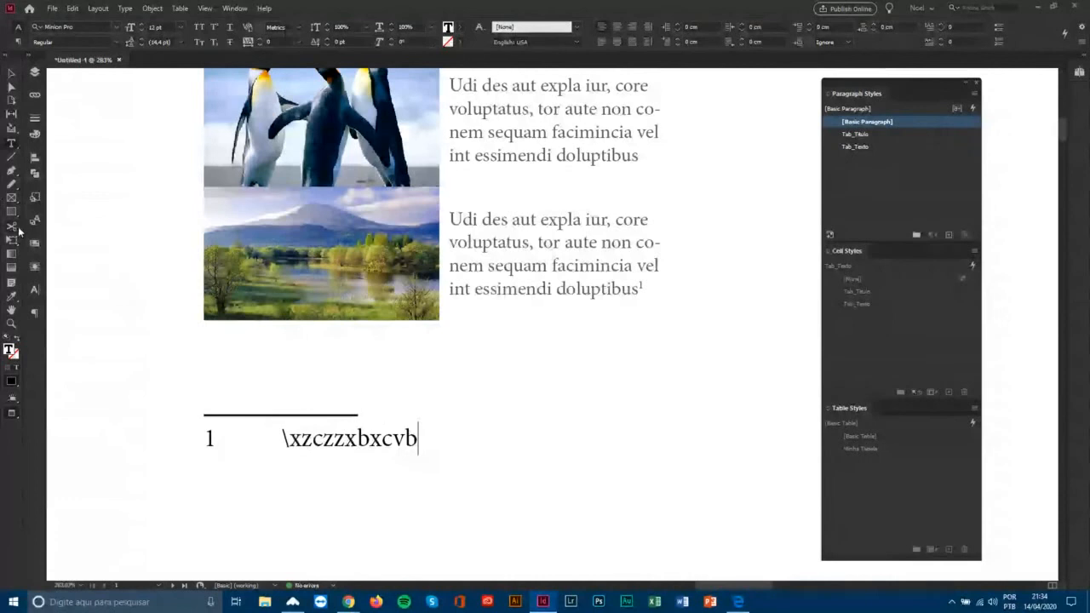
Replace the filler characters in the footnote with the text "Nota".
left_click_drag(281, 438, 465, 440)
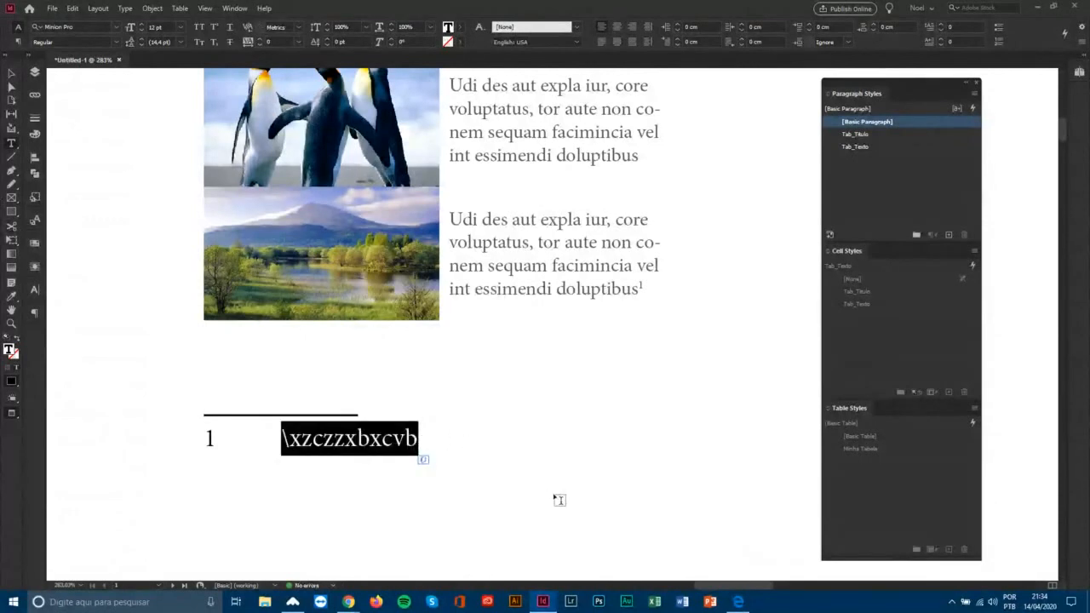
type("NOta")
key("BackSpace")
key("BackSpace")
key("BackSpace")
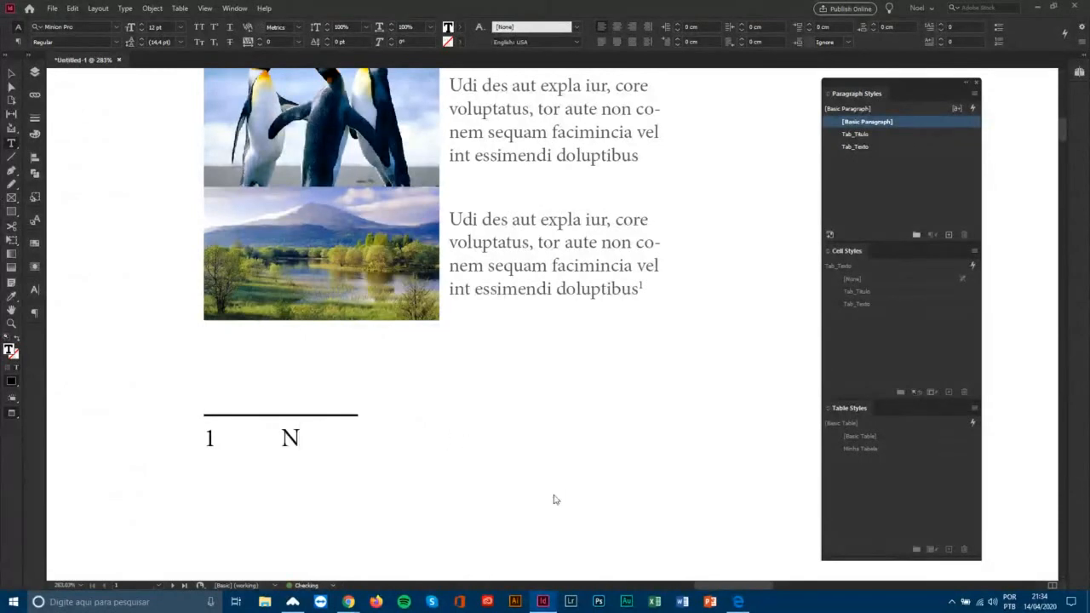
type("ota")
left_click(11, 74)
Place the text cursor beside the footnote reference mark in the text next to the landscape image.
scroll(351, 315, "up", 2)
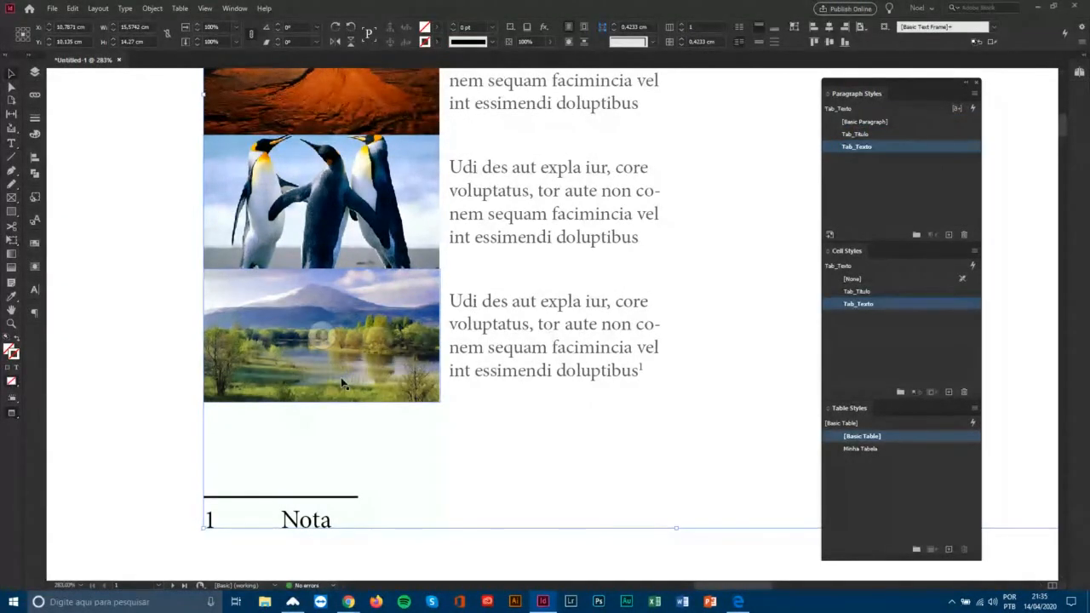
double_click(649, 371)
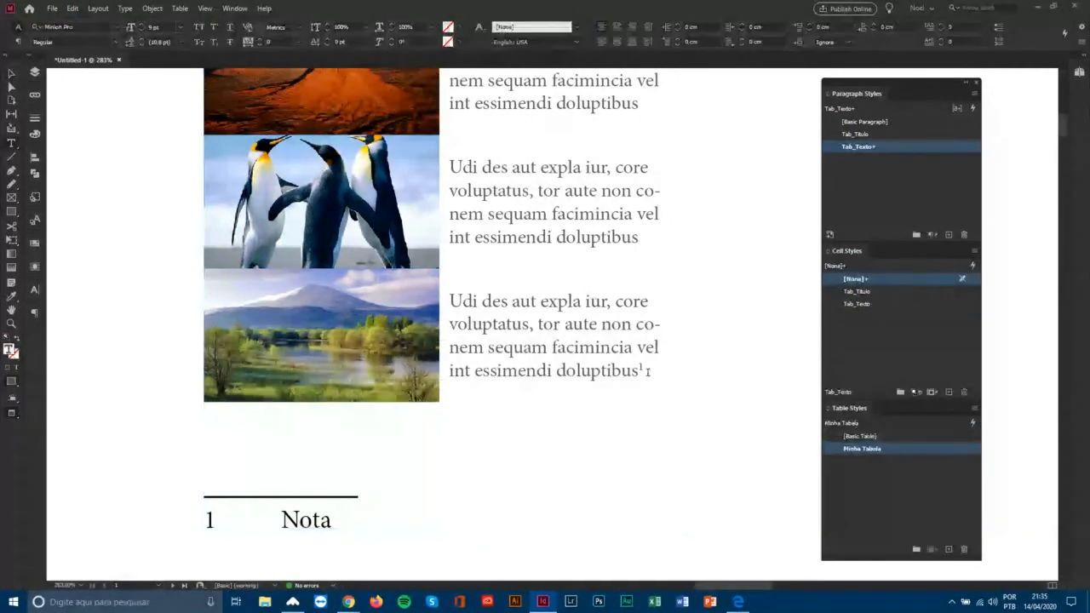